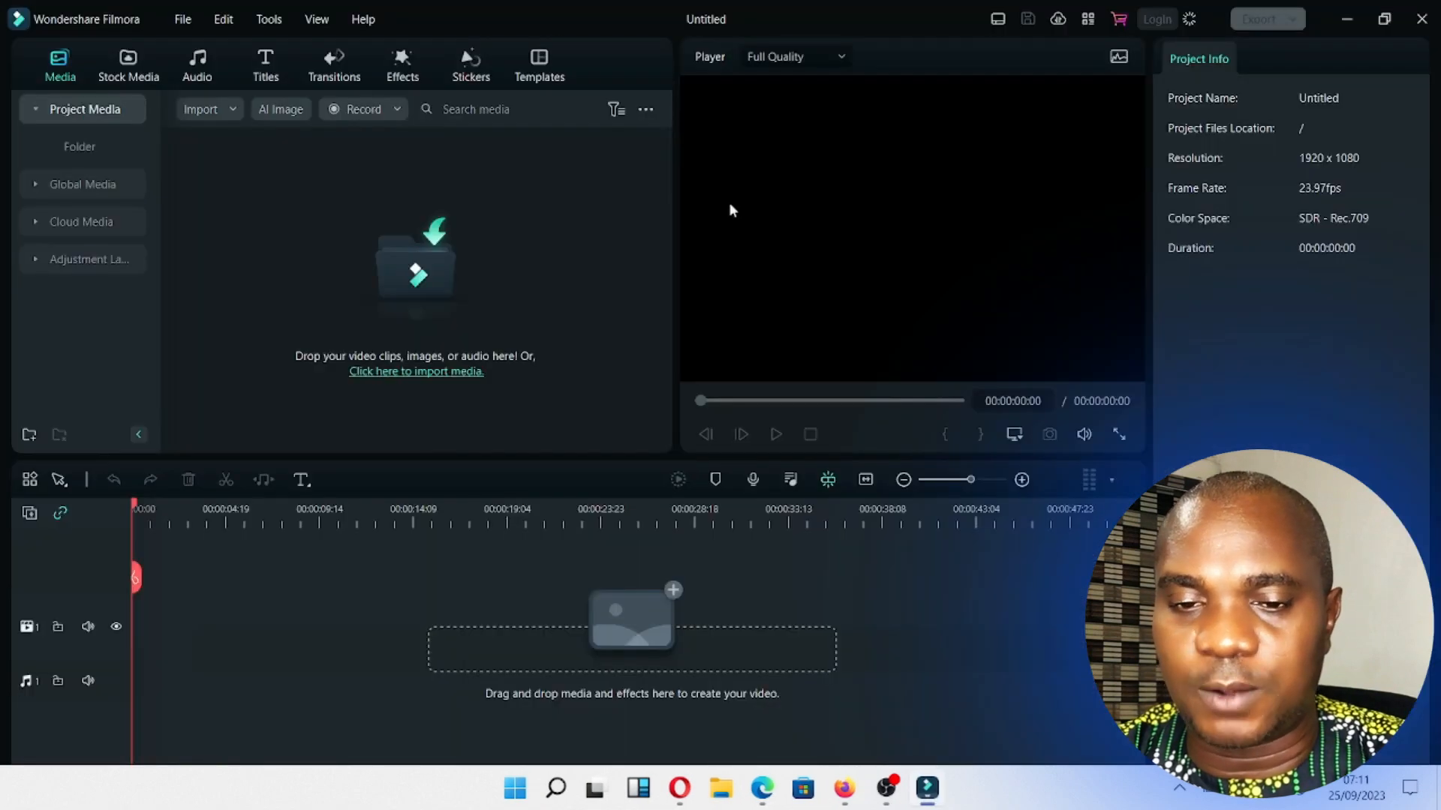
Import the MAKE OBJECT TO MOVE TO ANY DIRECTION video and place it on the timeline, keeping the project settings of 1920 x 1080 23.97fps.
click(461, 268)
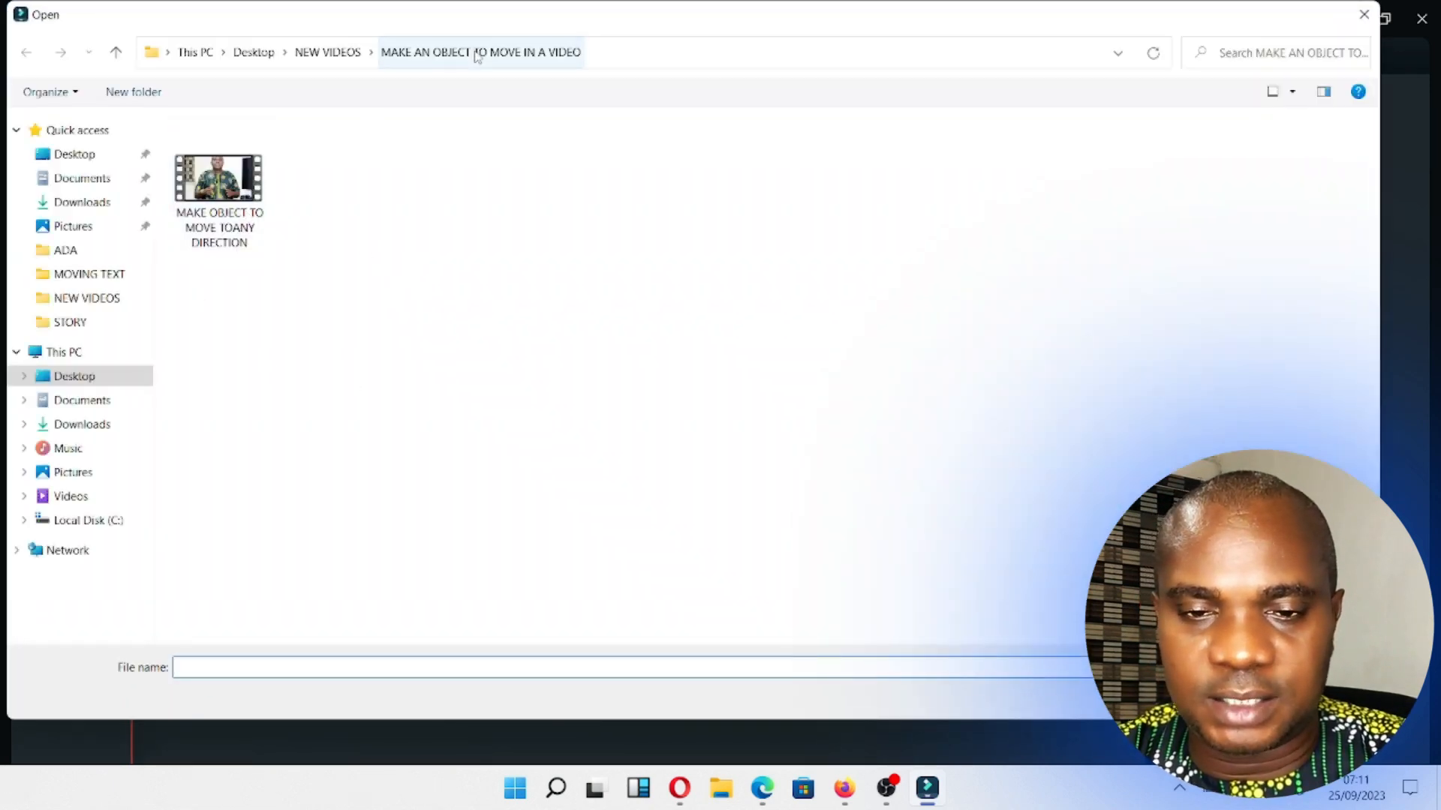
double_click(241, 181)
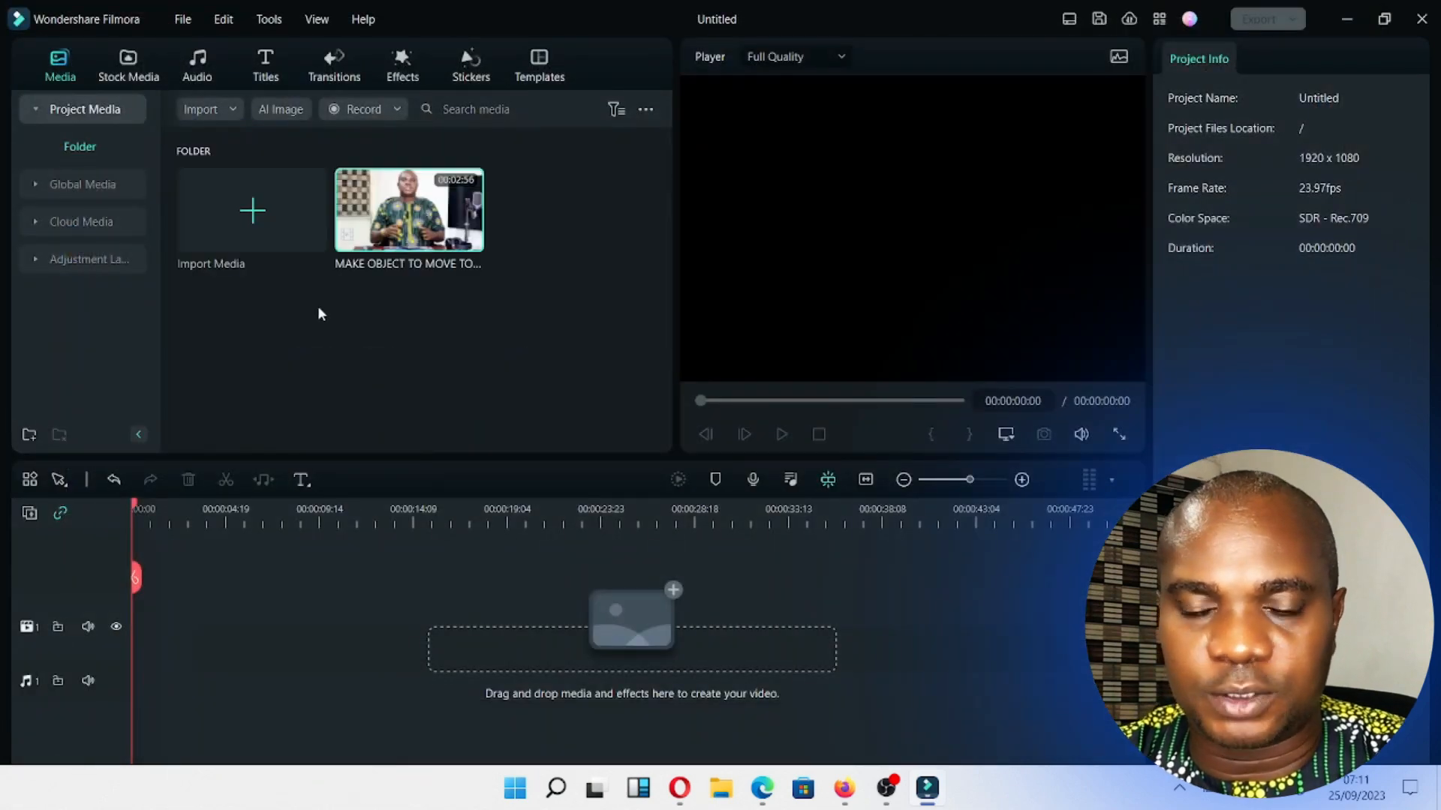
drag(411, 218, 139, 645)
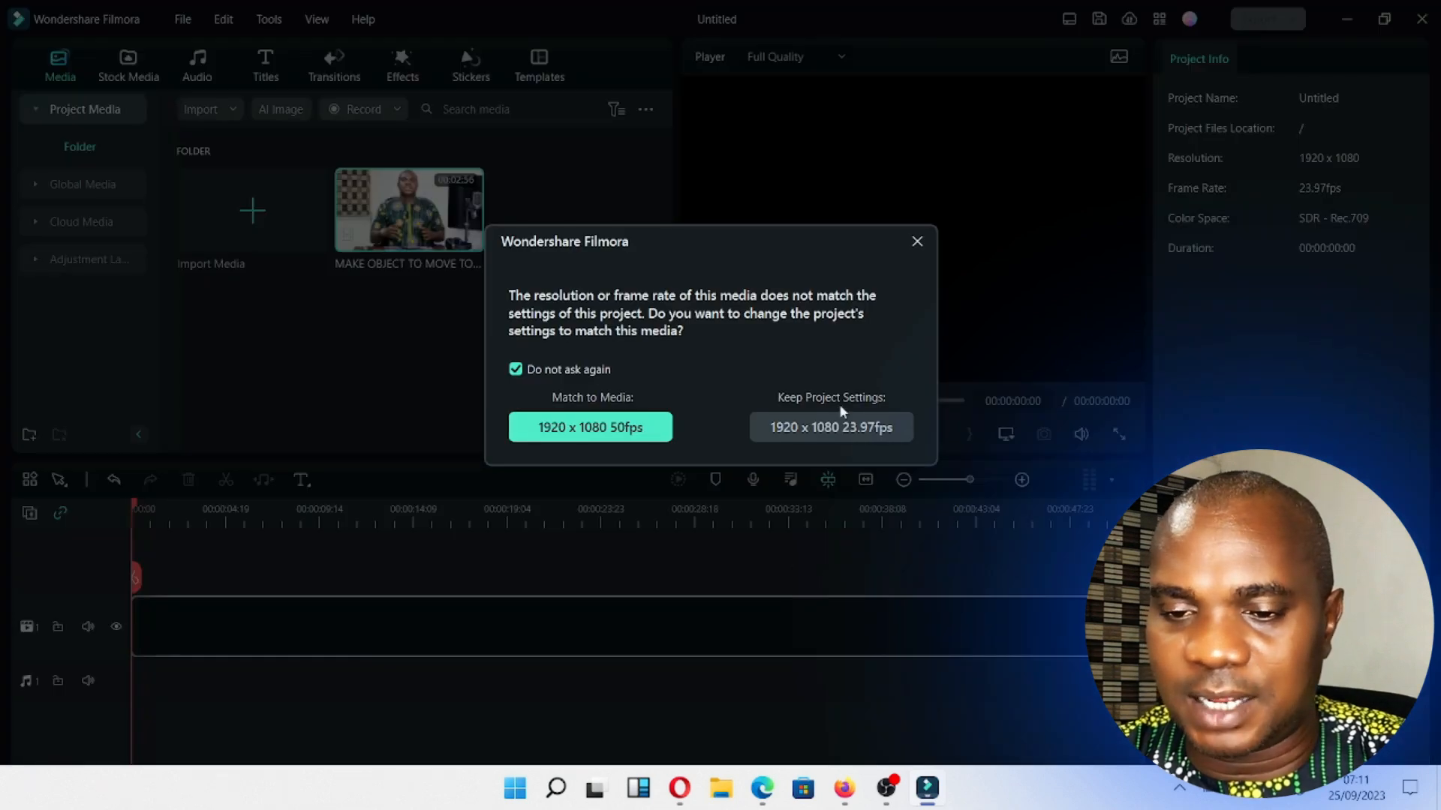
click(836, 427)
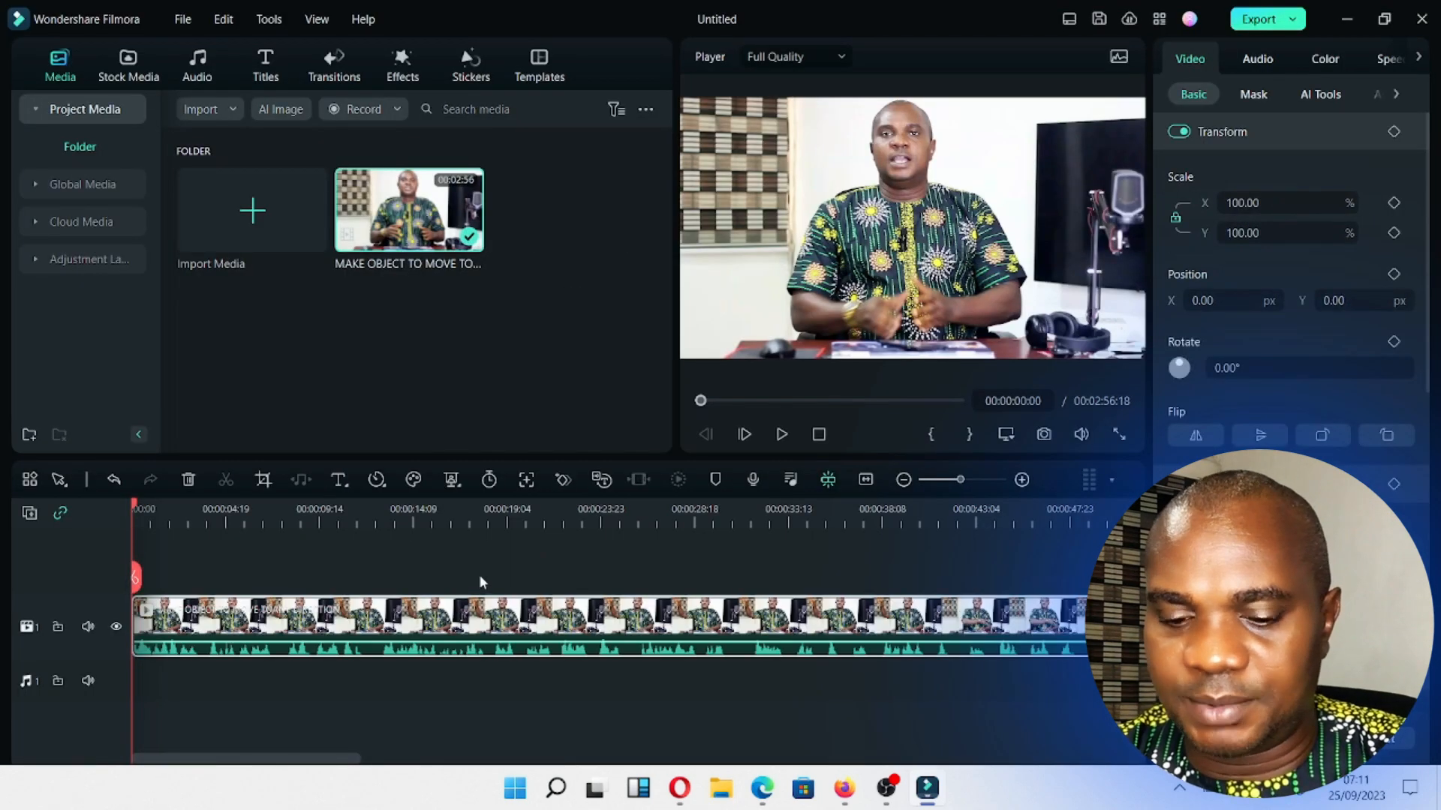
Play the clip from the start, pausing at 00:00:05:22, and enlarge the timeline scale around that point.
key(space)
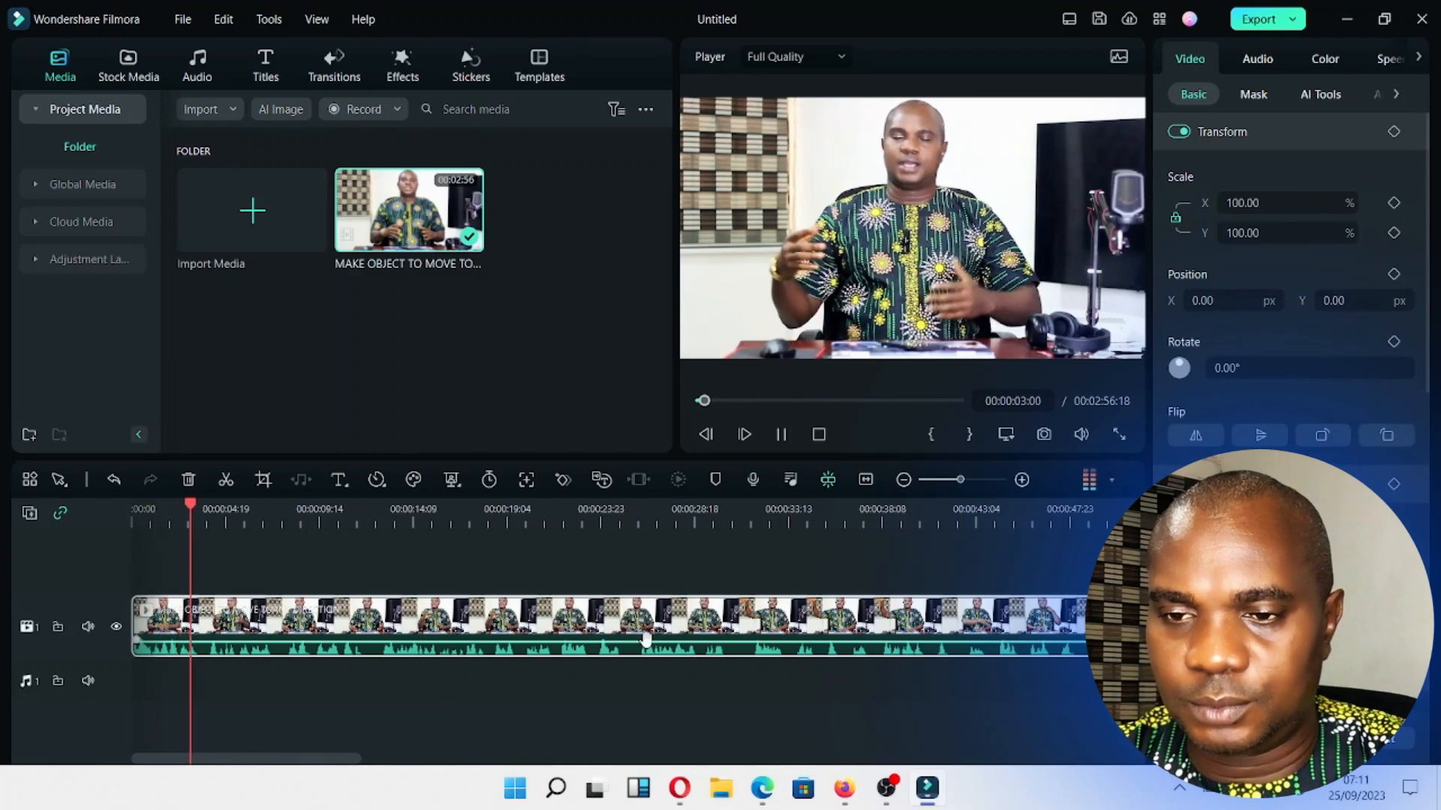
key(space)
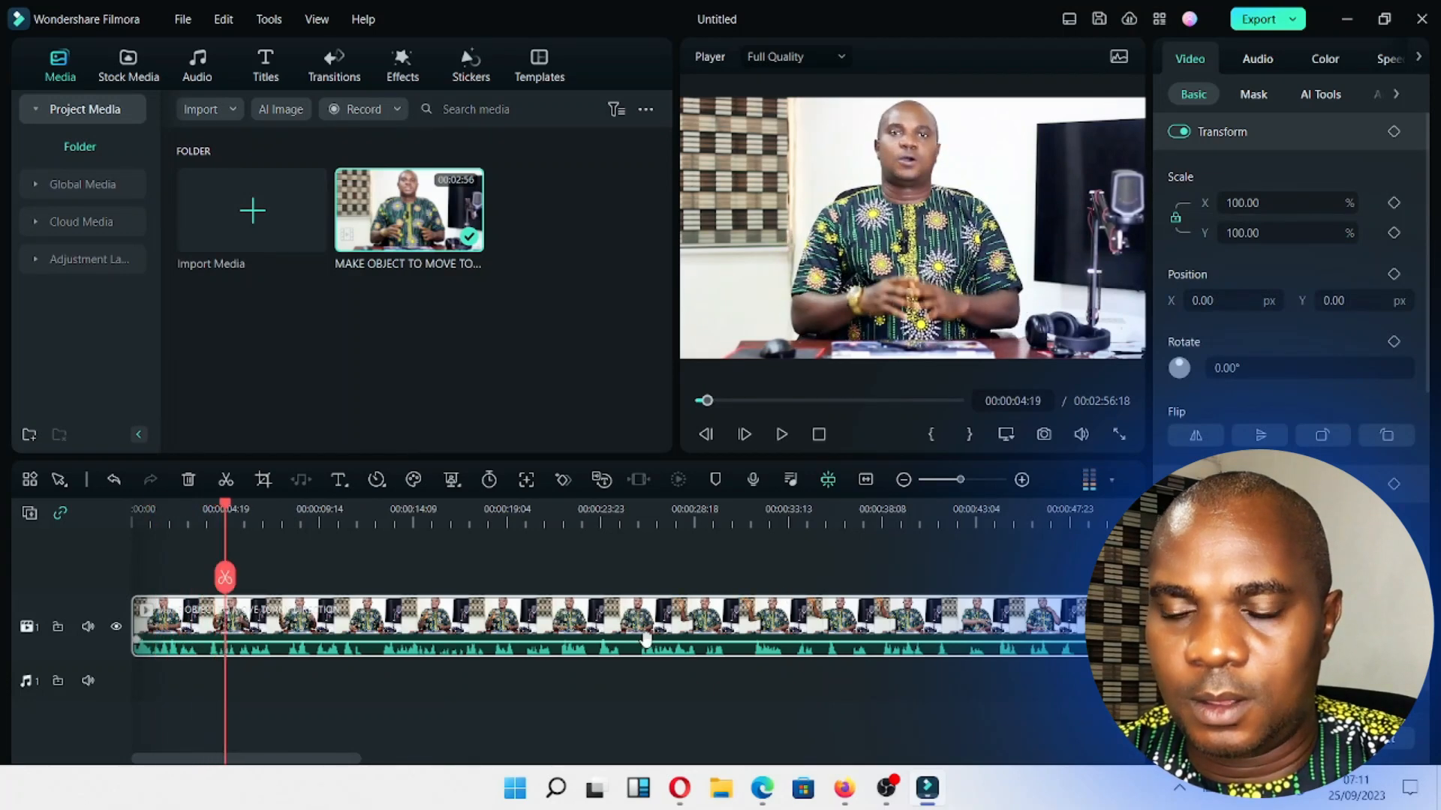
key(space)
key(space)
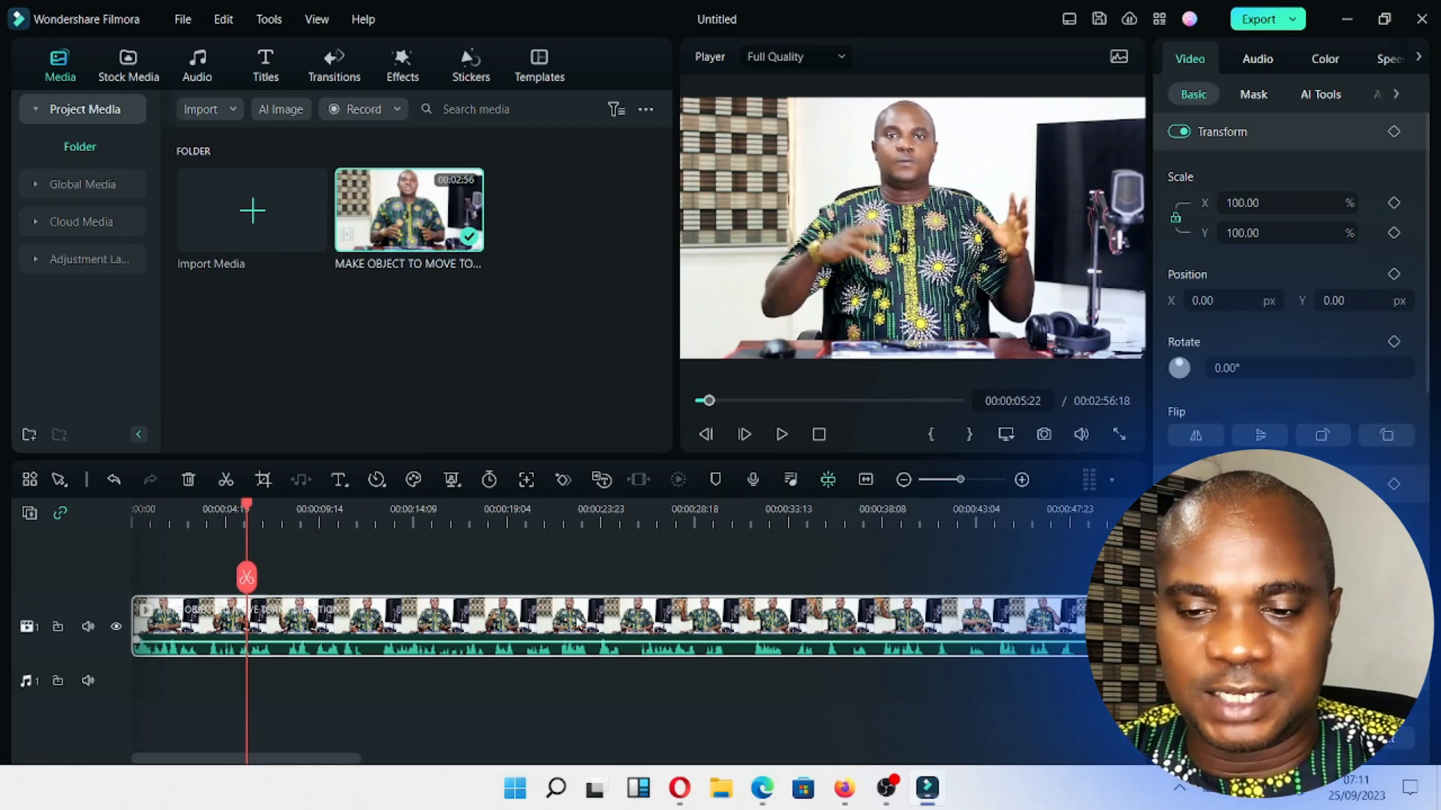
drag(961, 480, 977, 480)
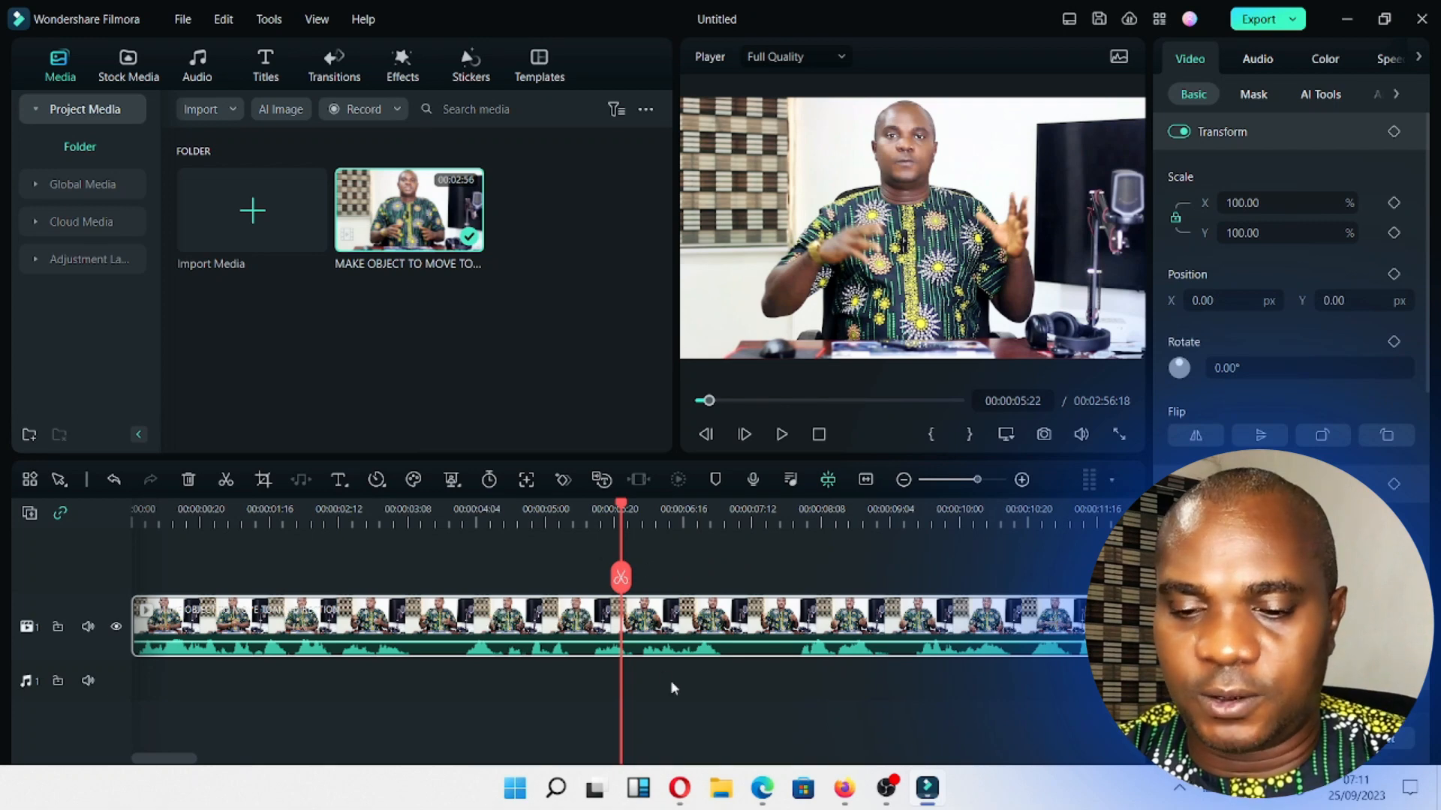
Switch to File Explorer and look through the Downloads folder for a suitable logo image.
click(760, 794)
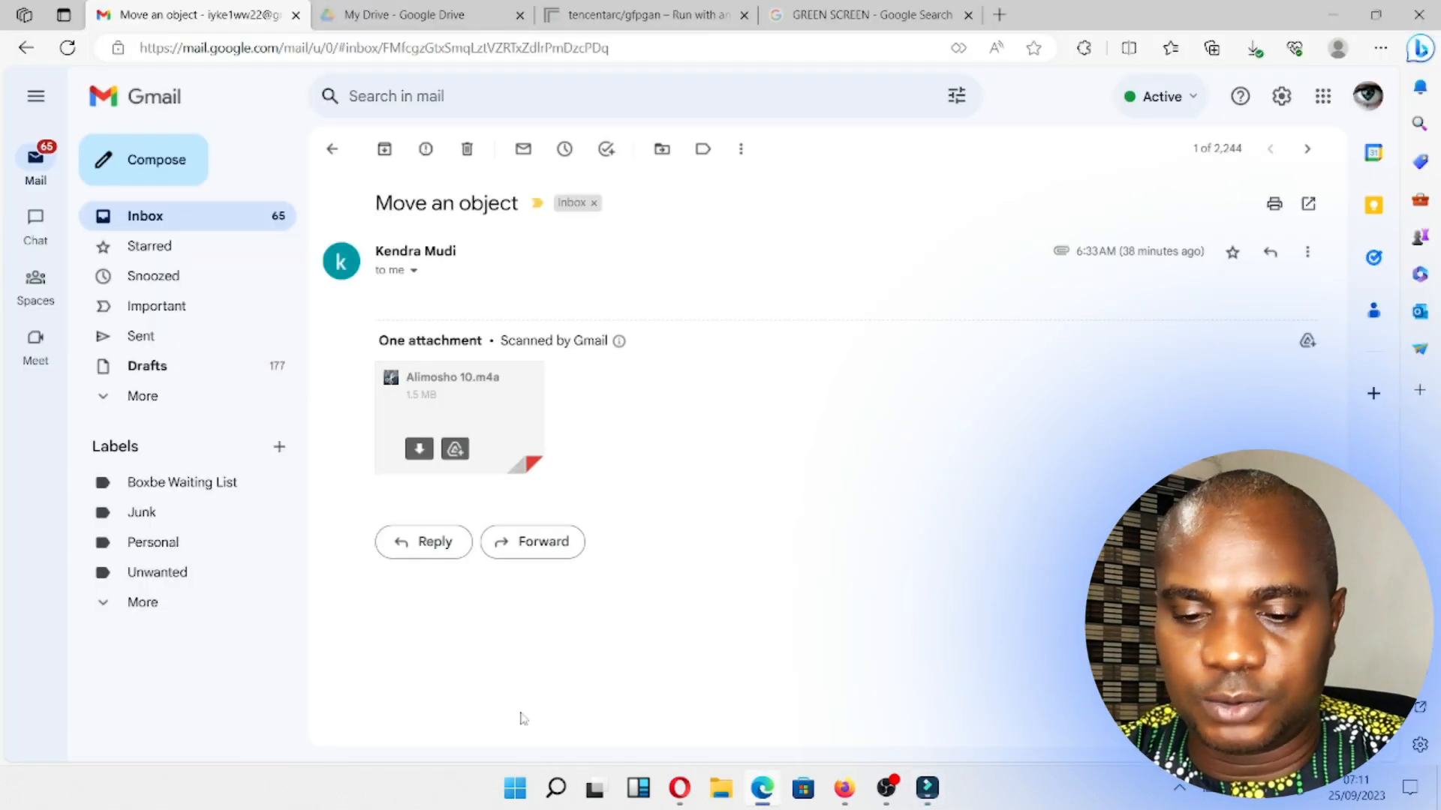
click(721, 790)
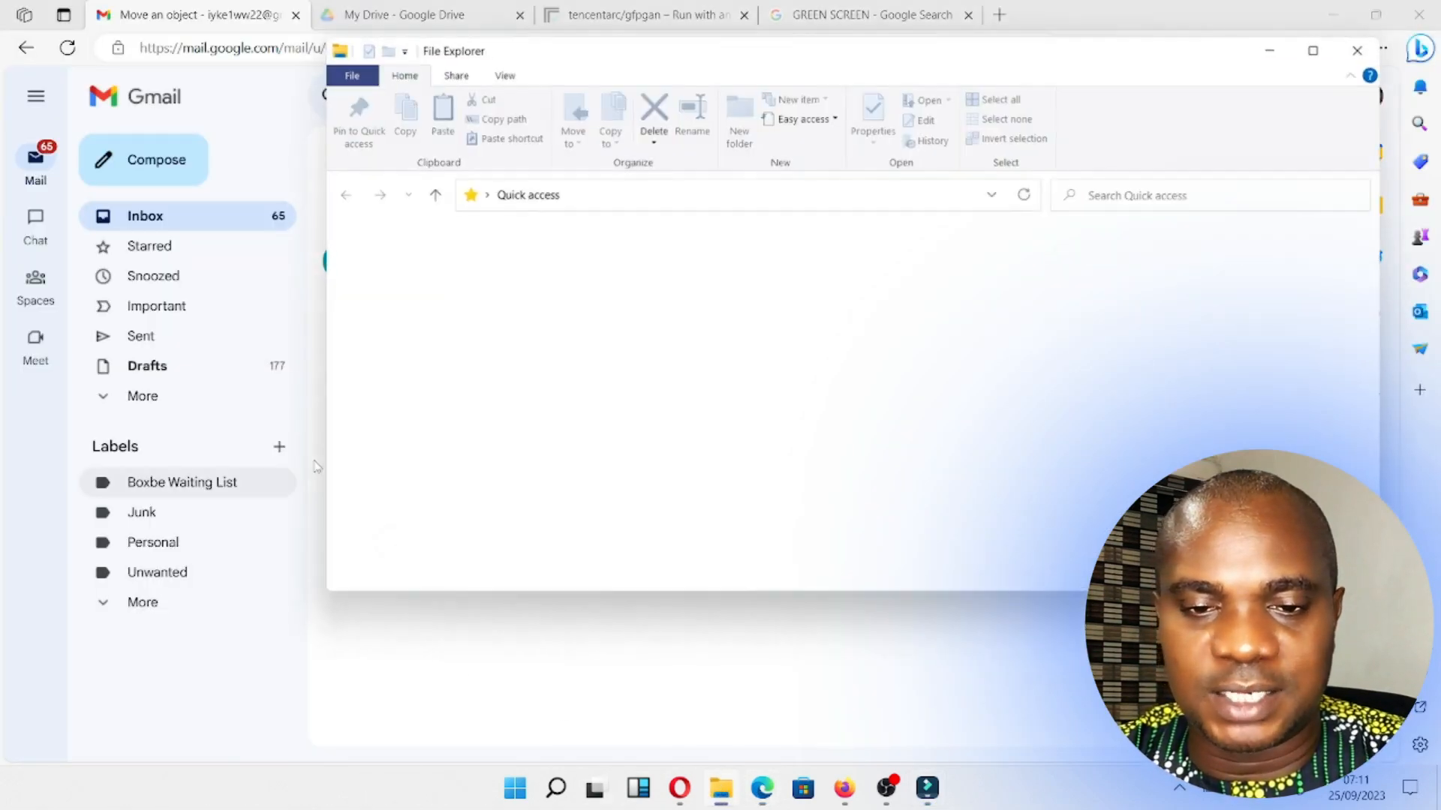
click(415, 315)
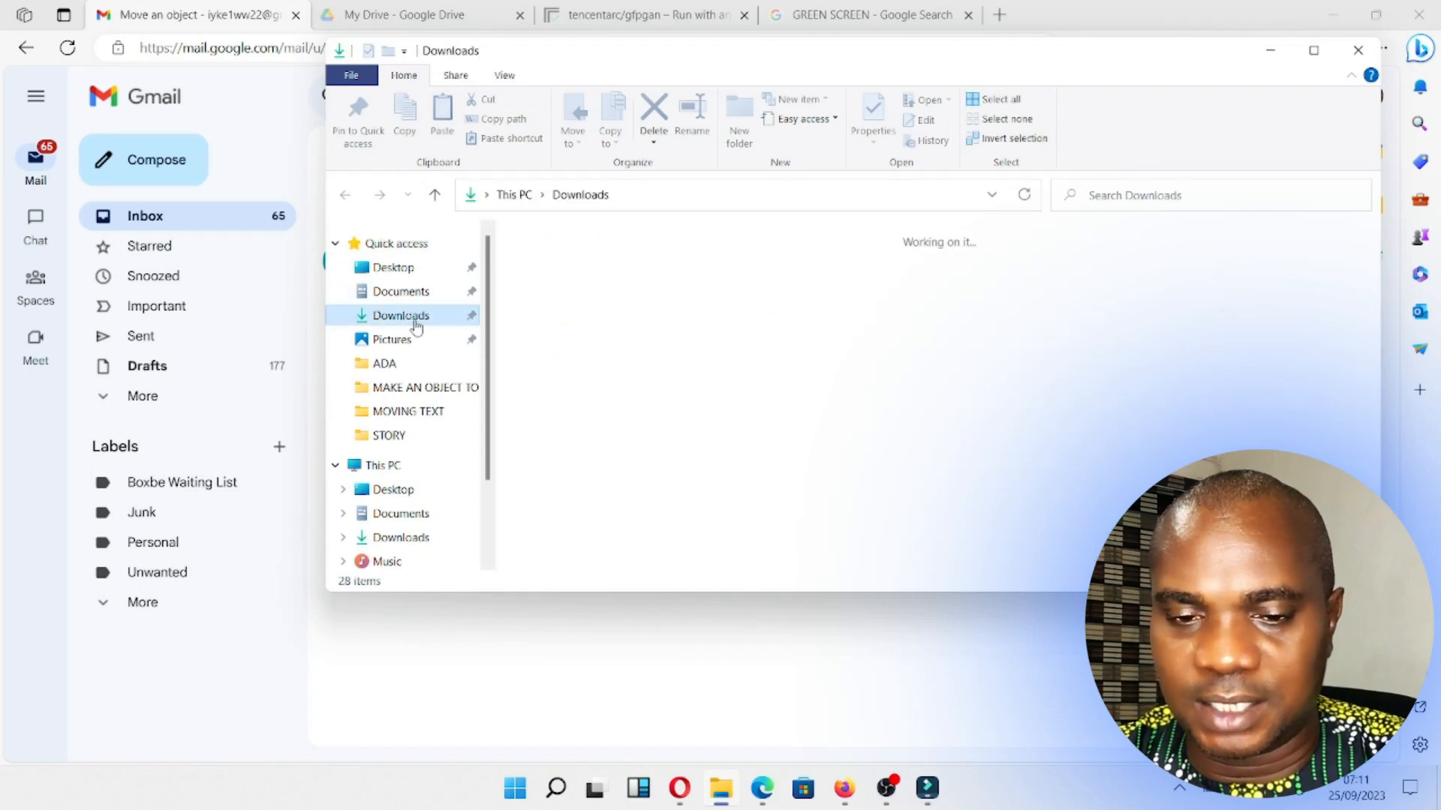
click(1312, 52)
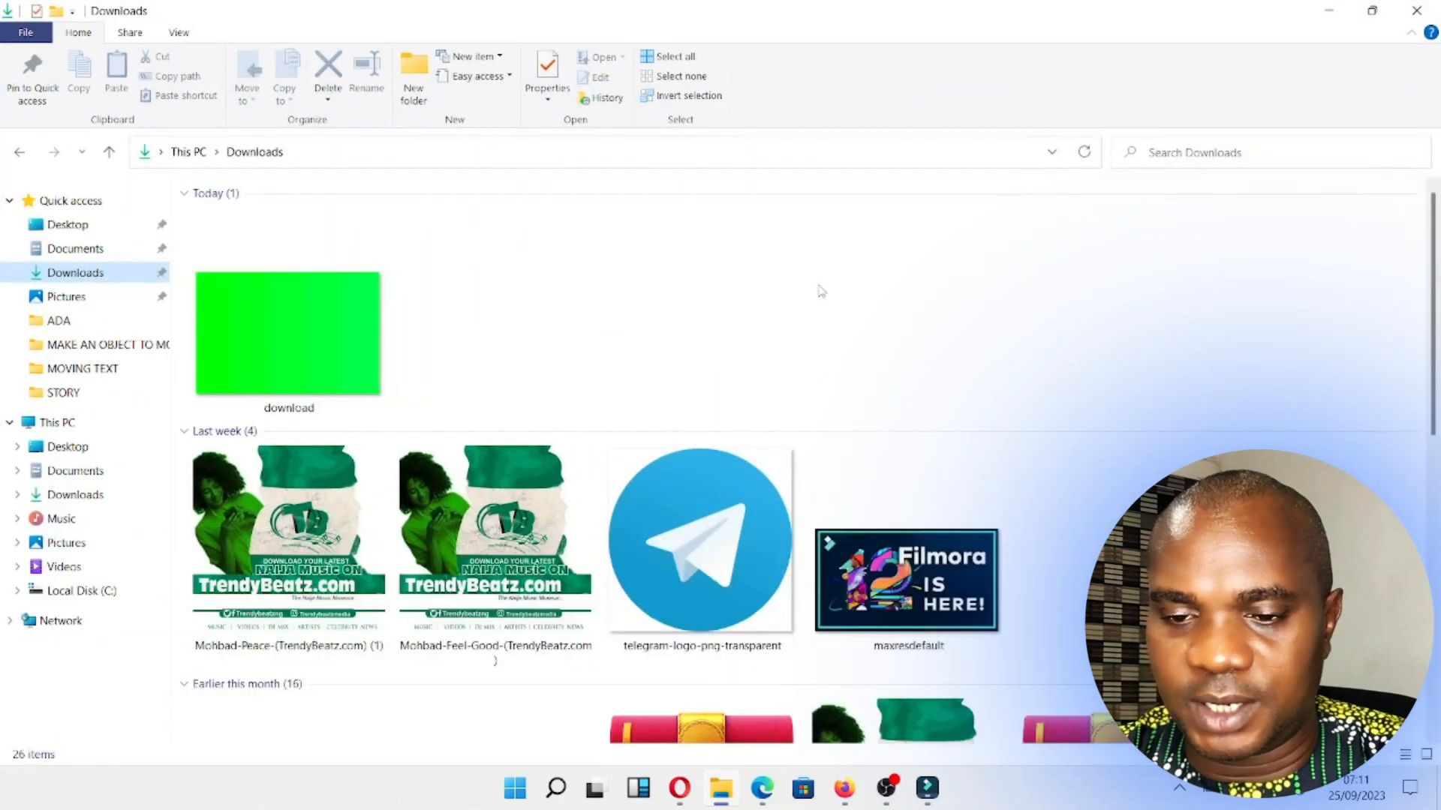
scroll(803, 315, down, 5)
scroll(771, 342, up, 5)
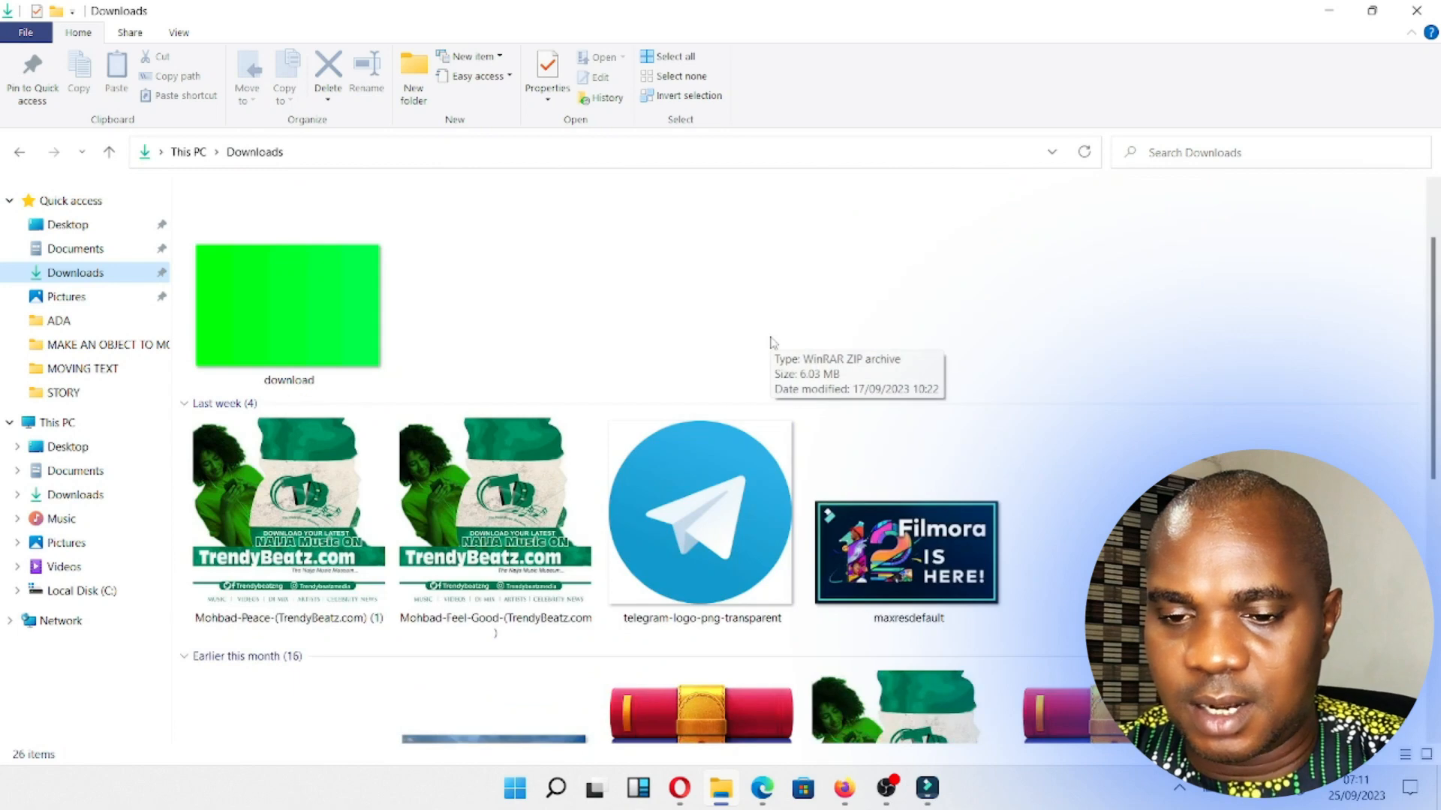
click(703, 477)
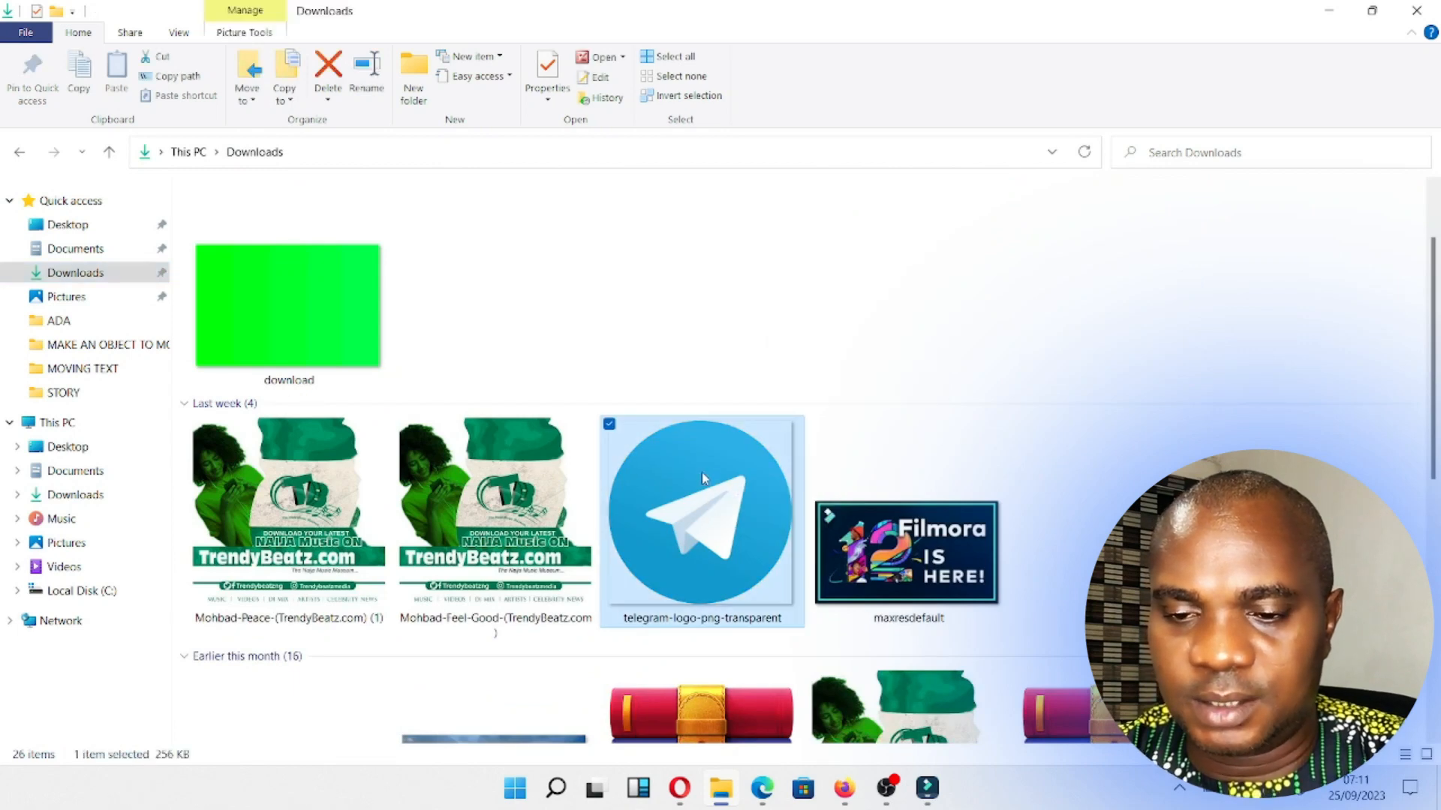
click(1328, 10)
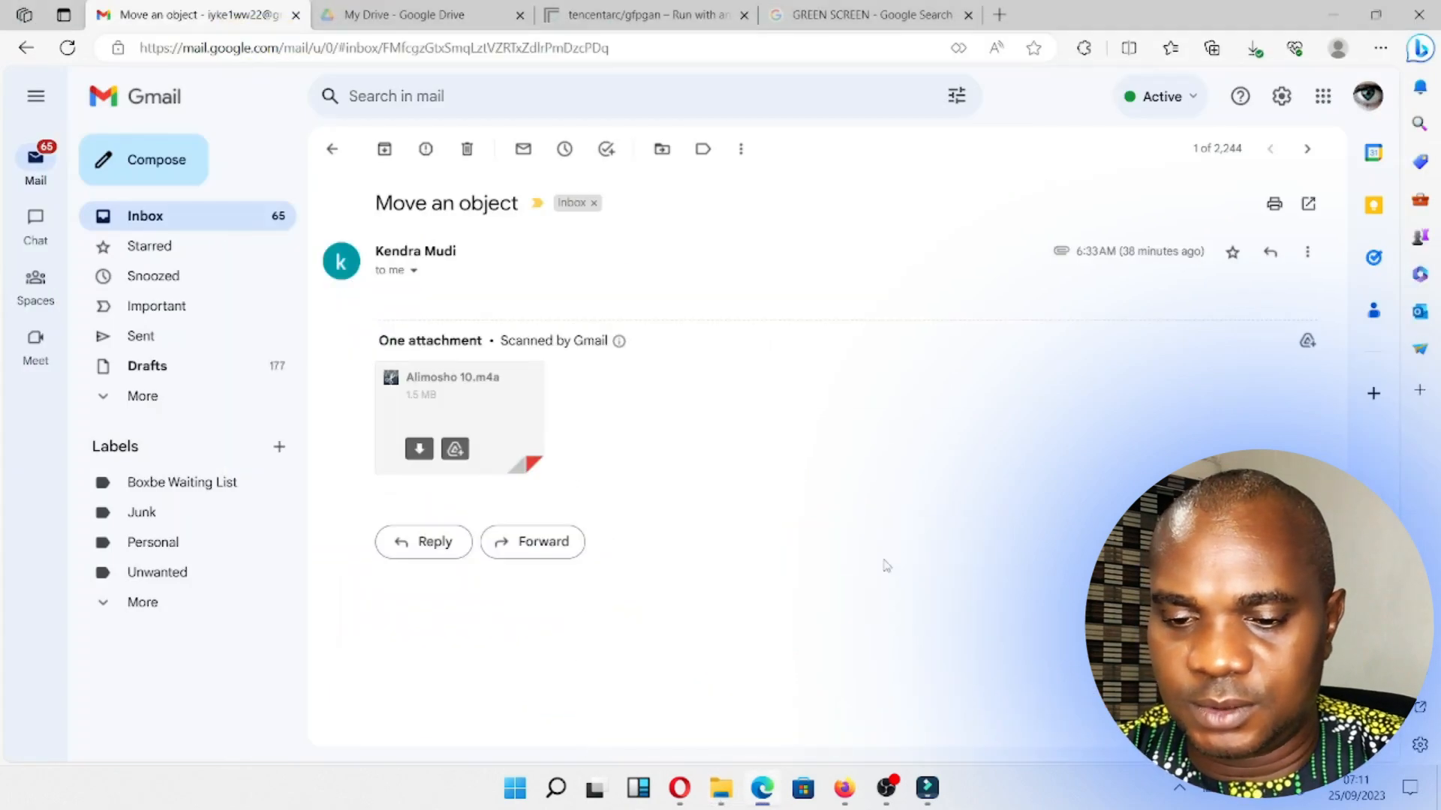
click(765, 793)
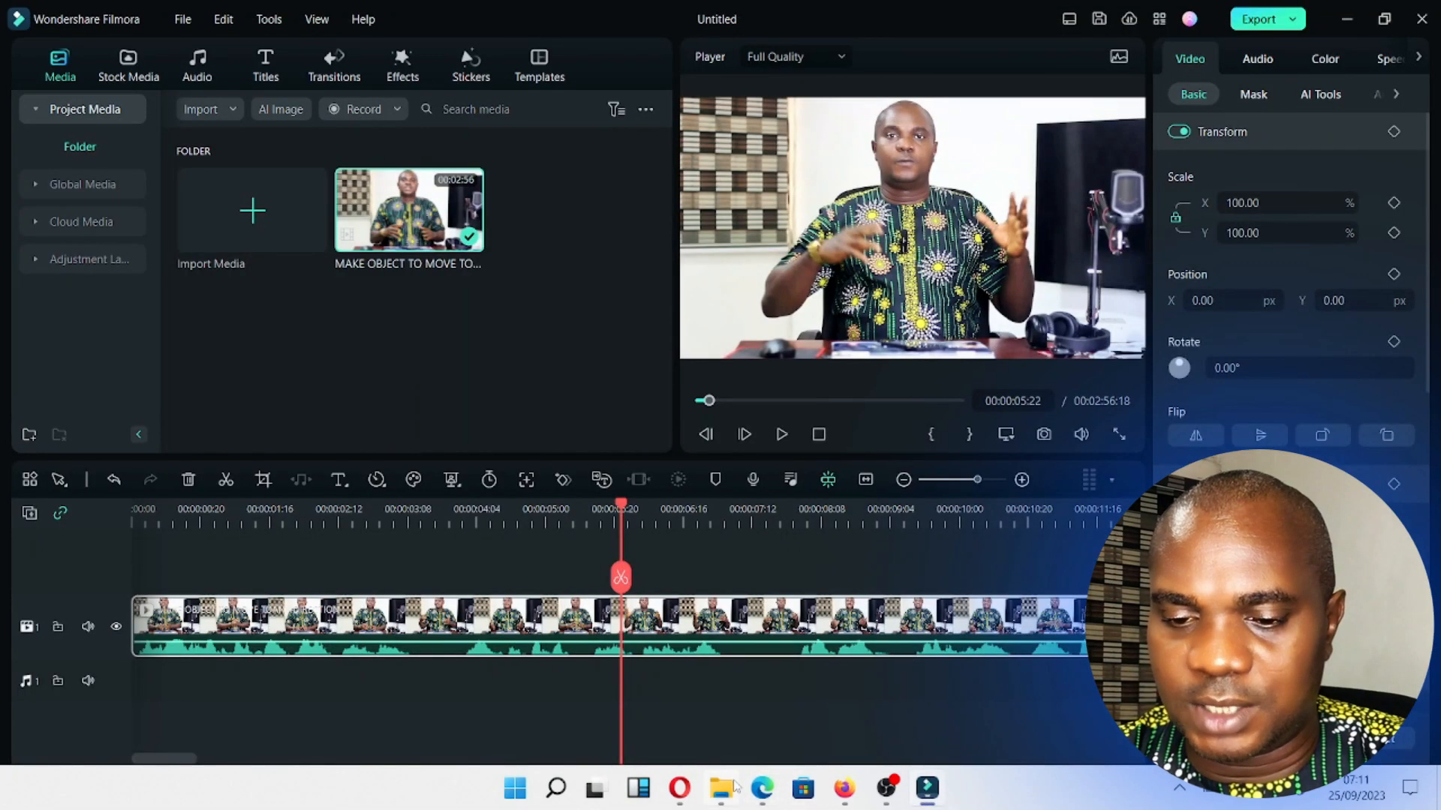
Switch to the Edge browser and search Google Images for "FILMORA LOGO PNG".
click(760, 794)
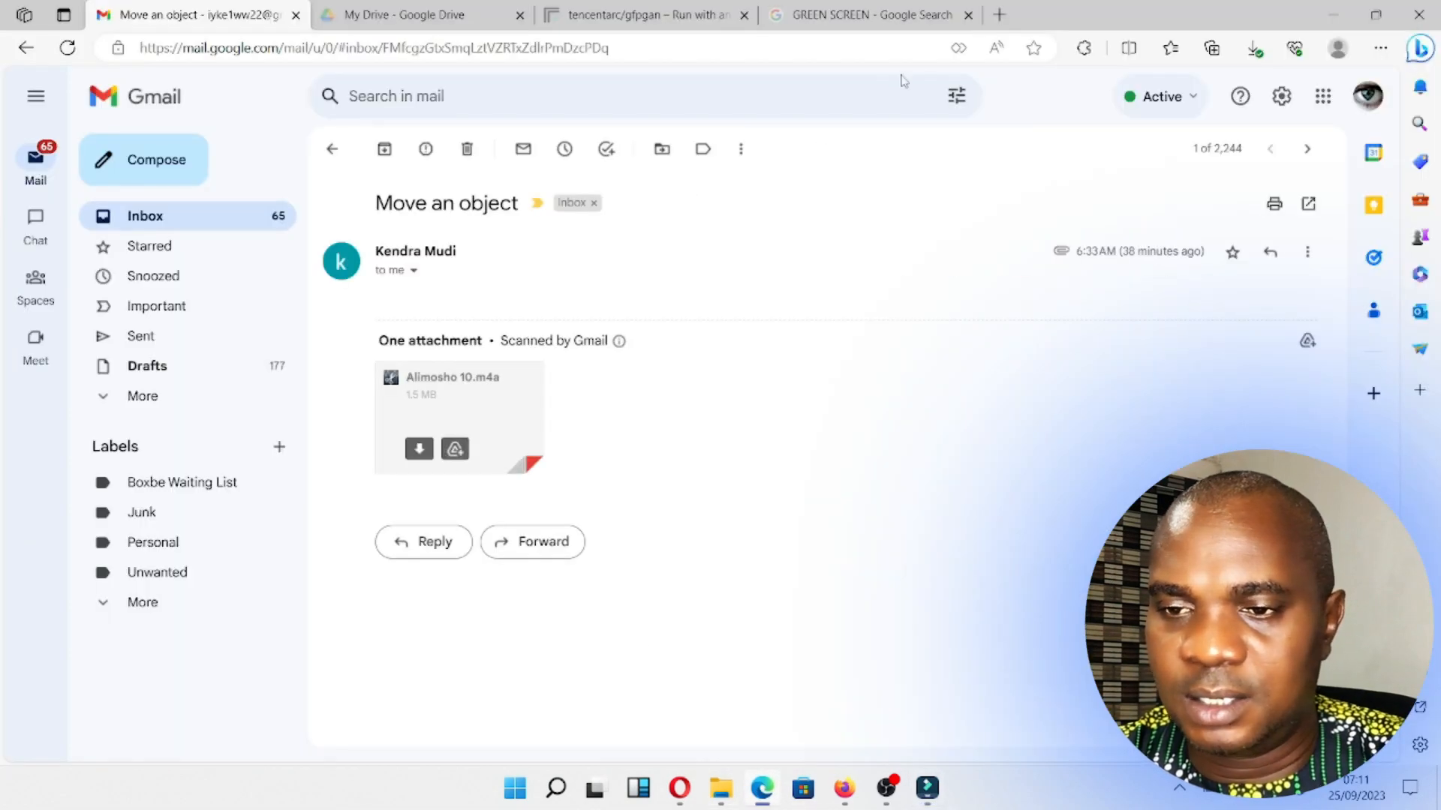
click(999, 15)
text(GOO)
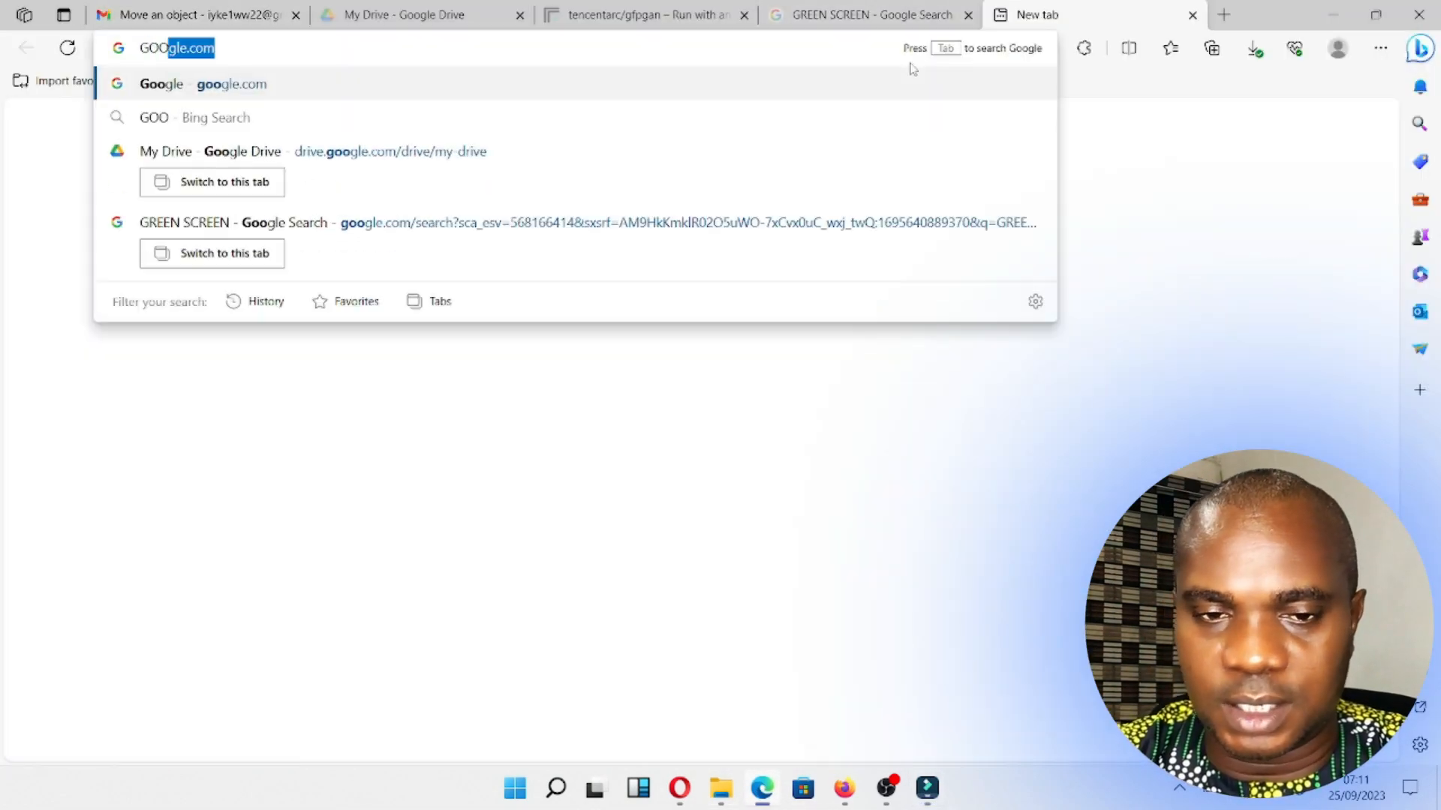
key(Return)
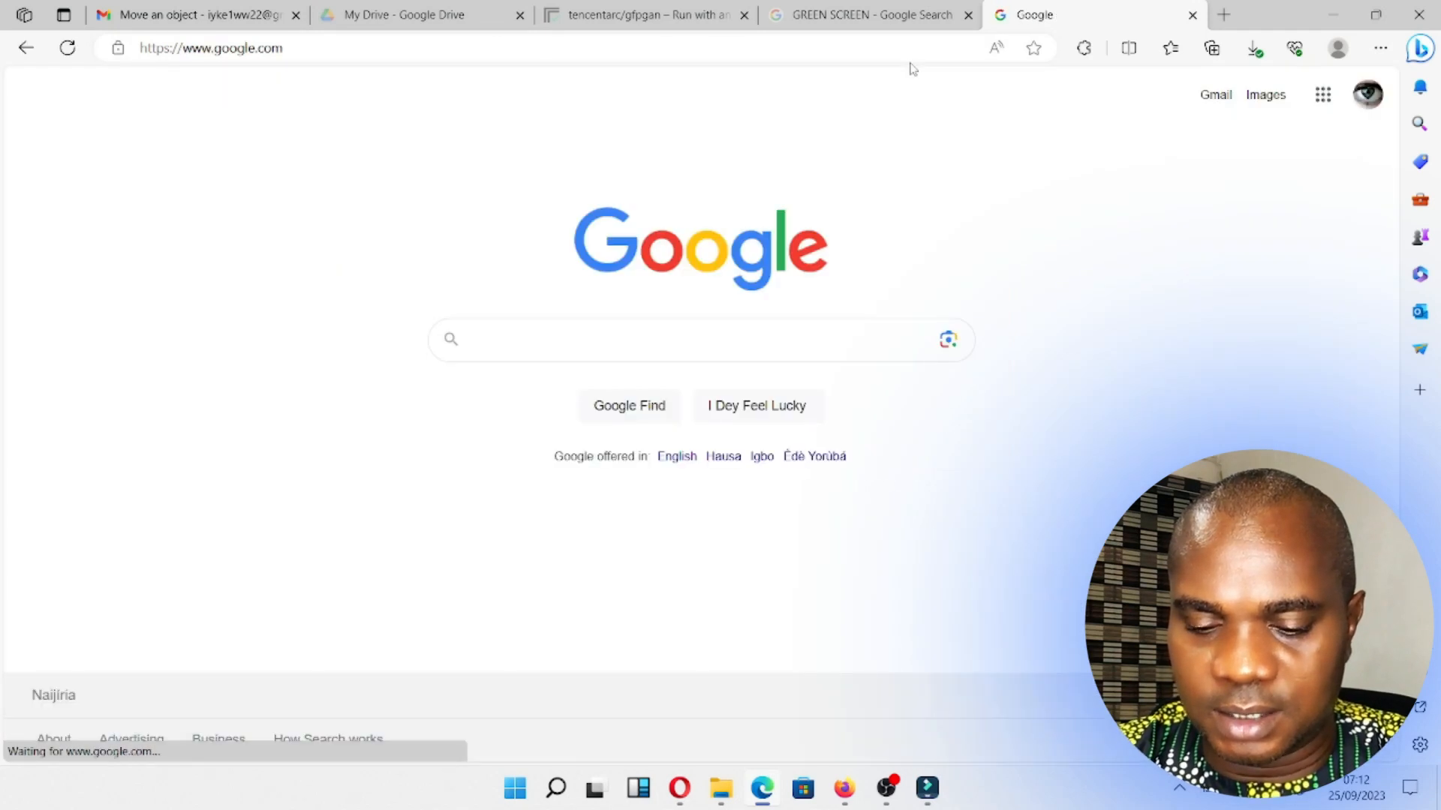
text(FILMORA LOGO)
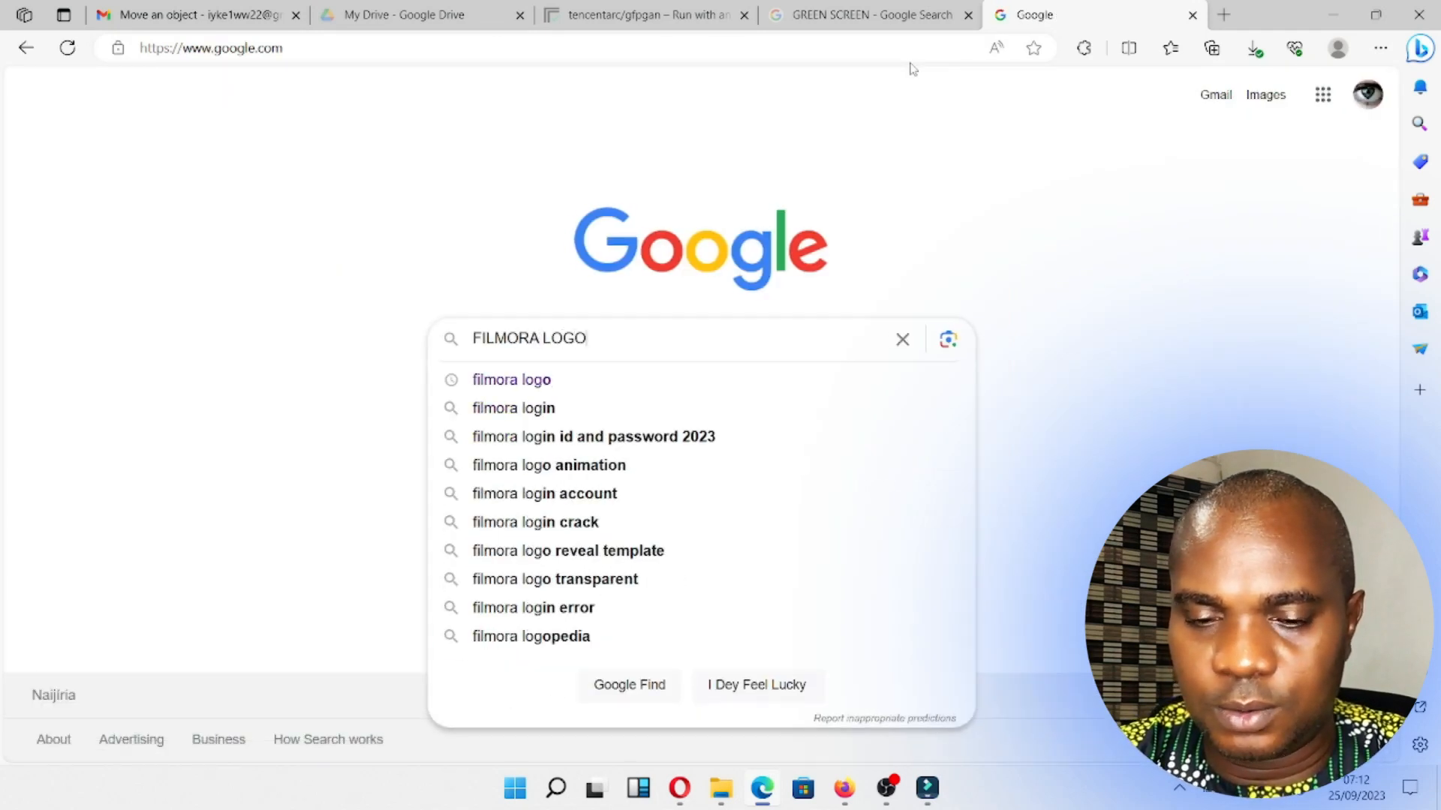
key(Return)
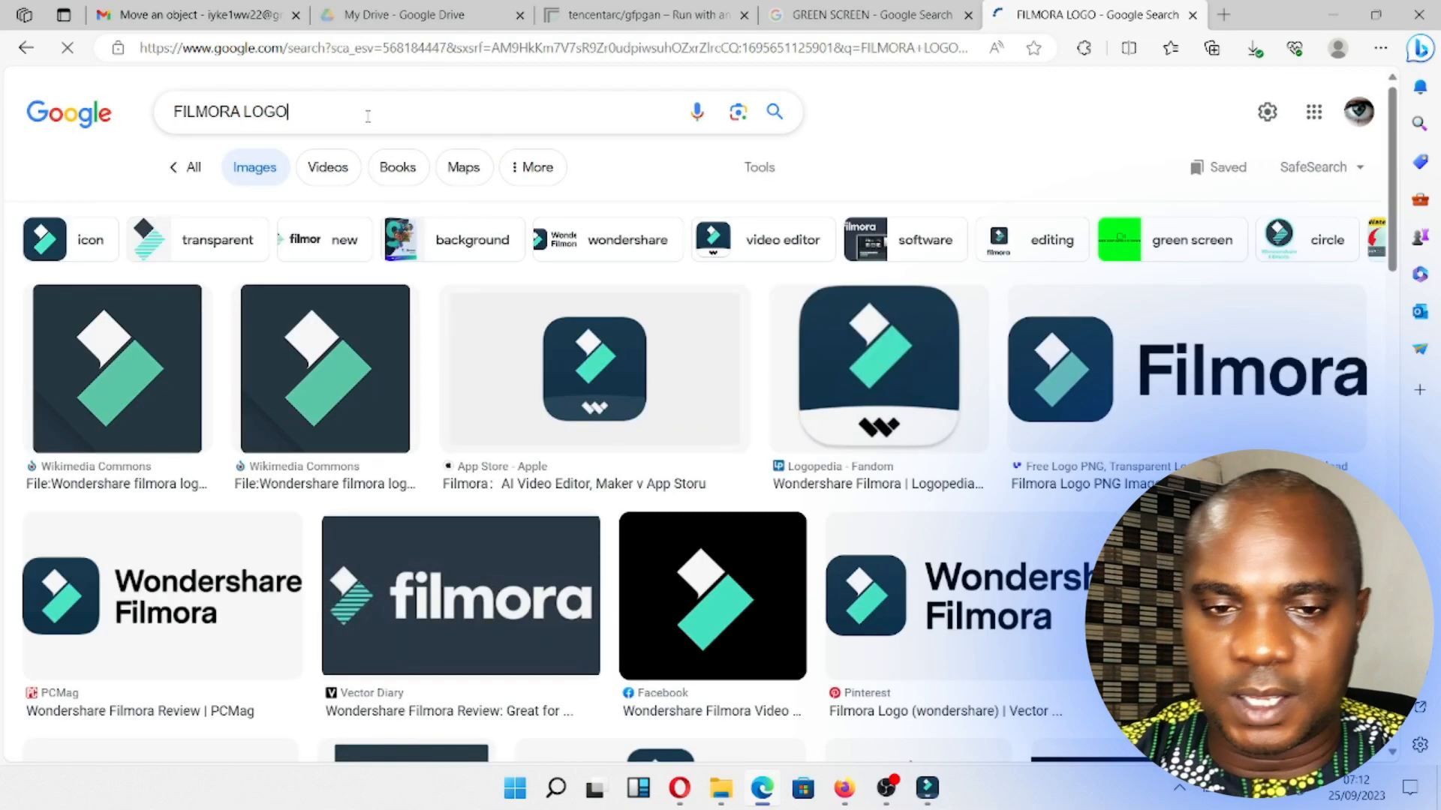
text(PNG)
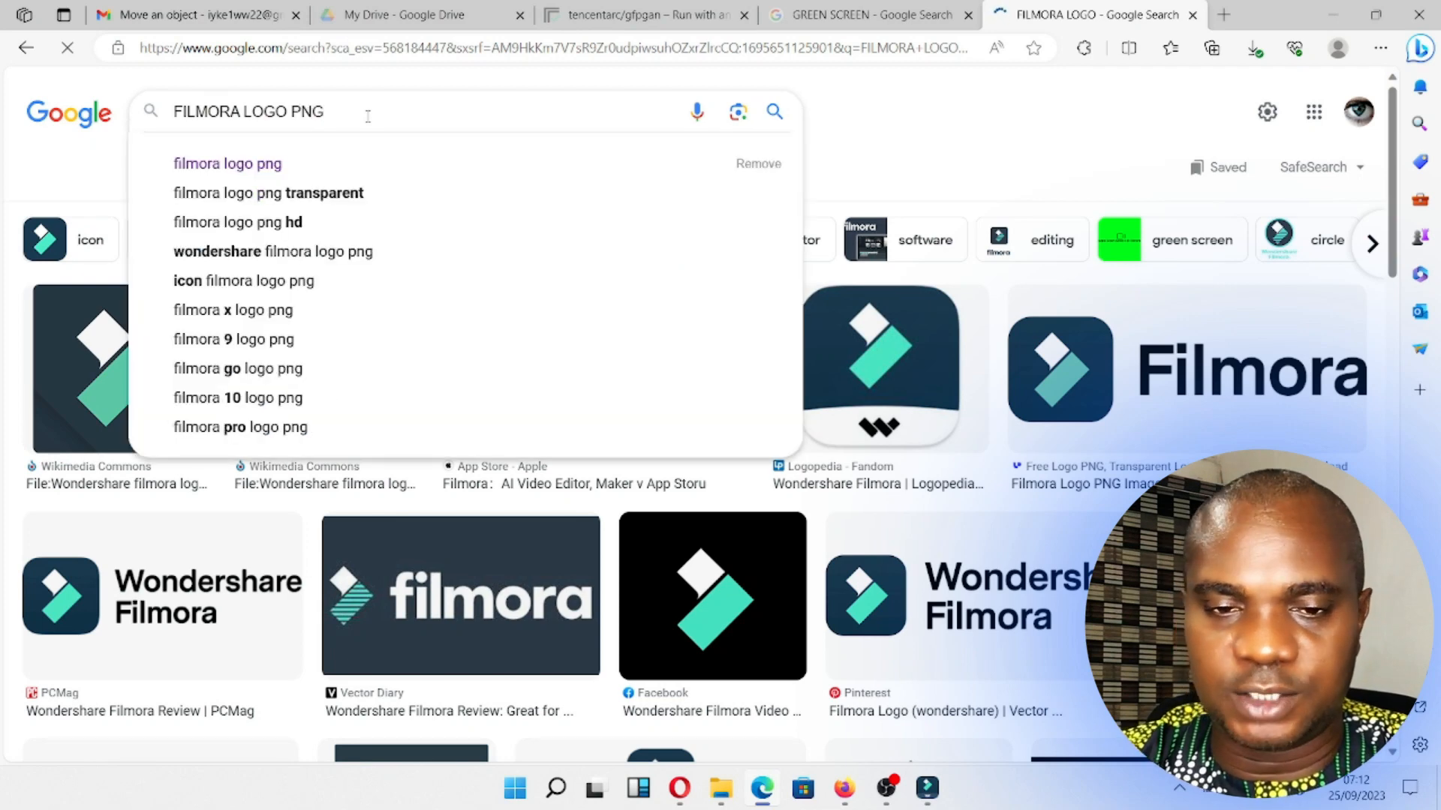
key(Return)
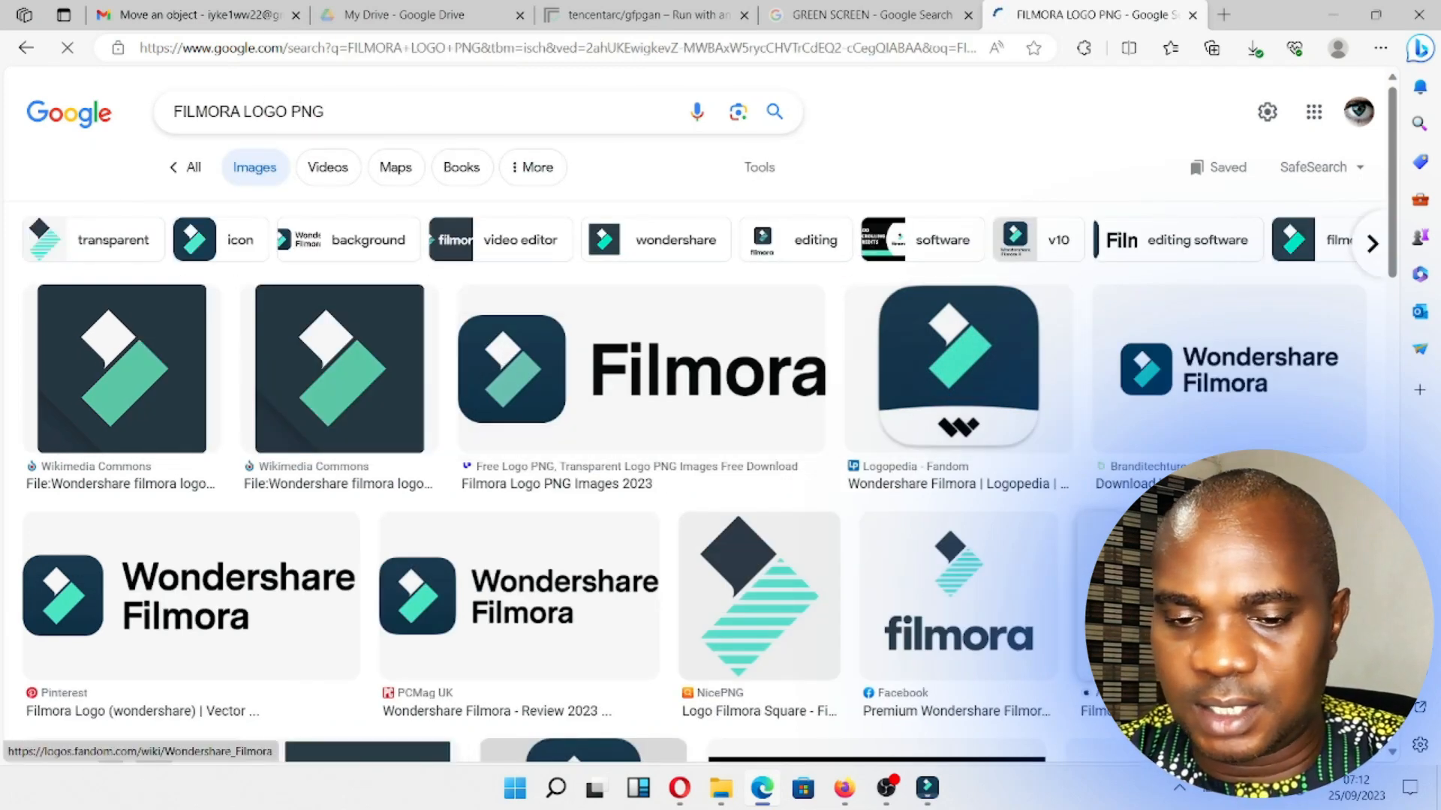
Find the round Filmora logo among the image results and save it to the Downloads folder as "images".
scroll(687, 577, down, 1)
scroll(687, 576, down, 8)
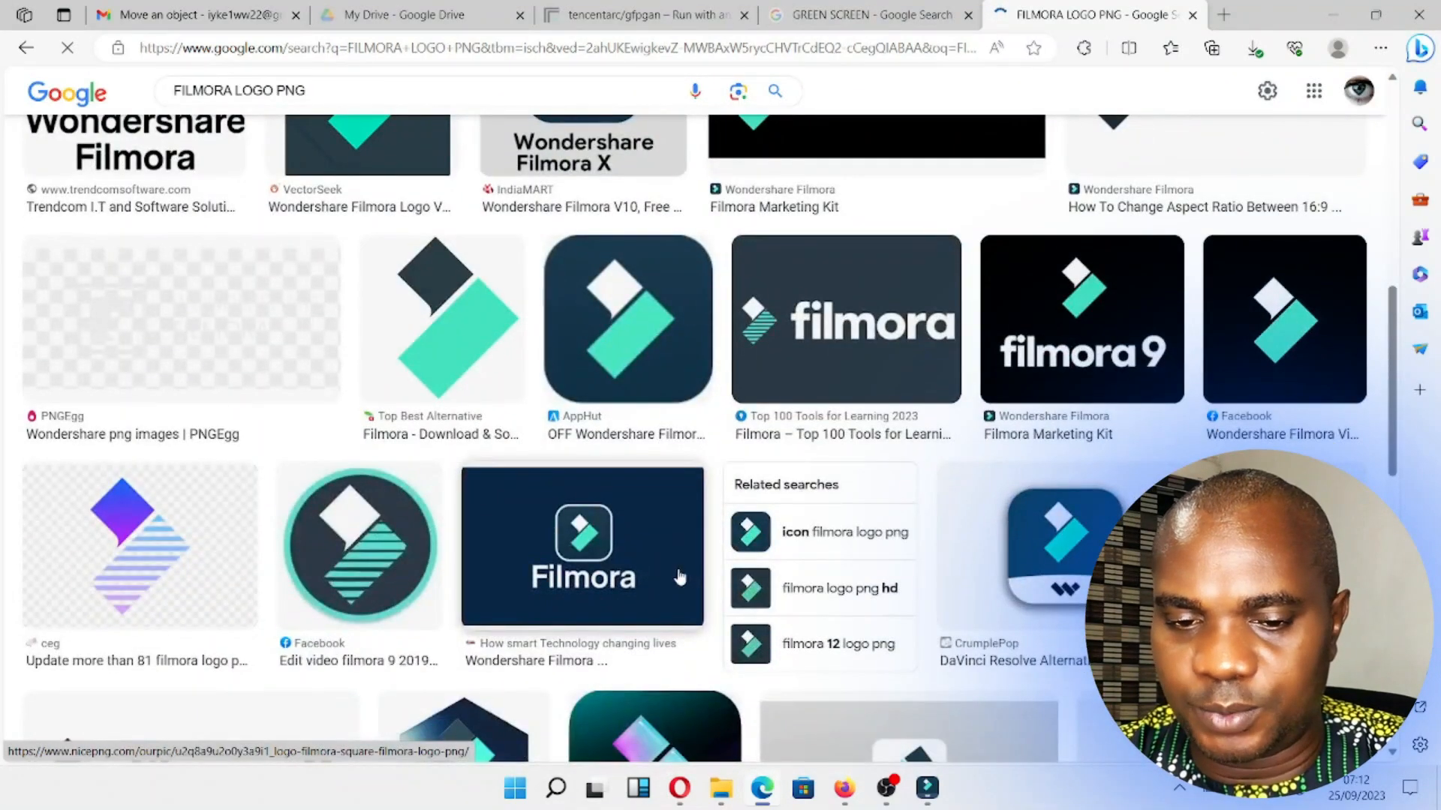
click(360, 548)
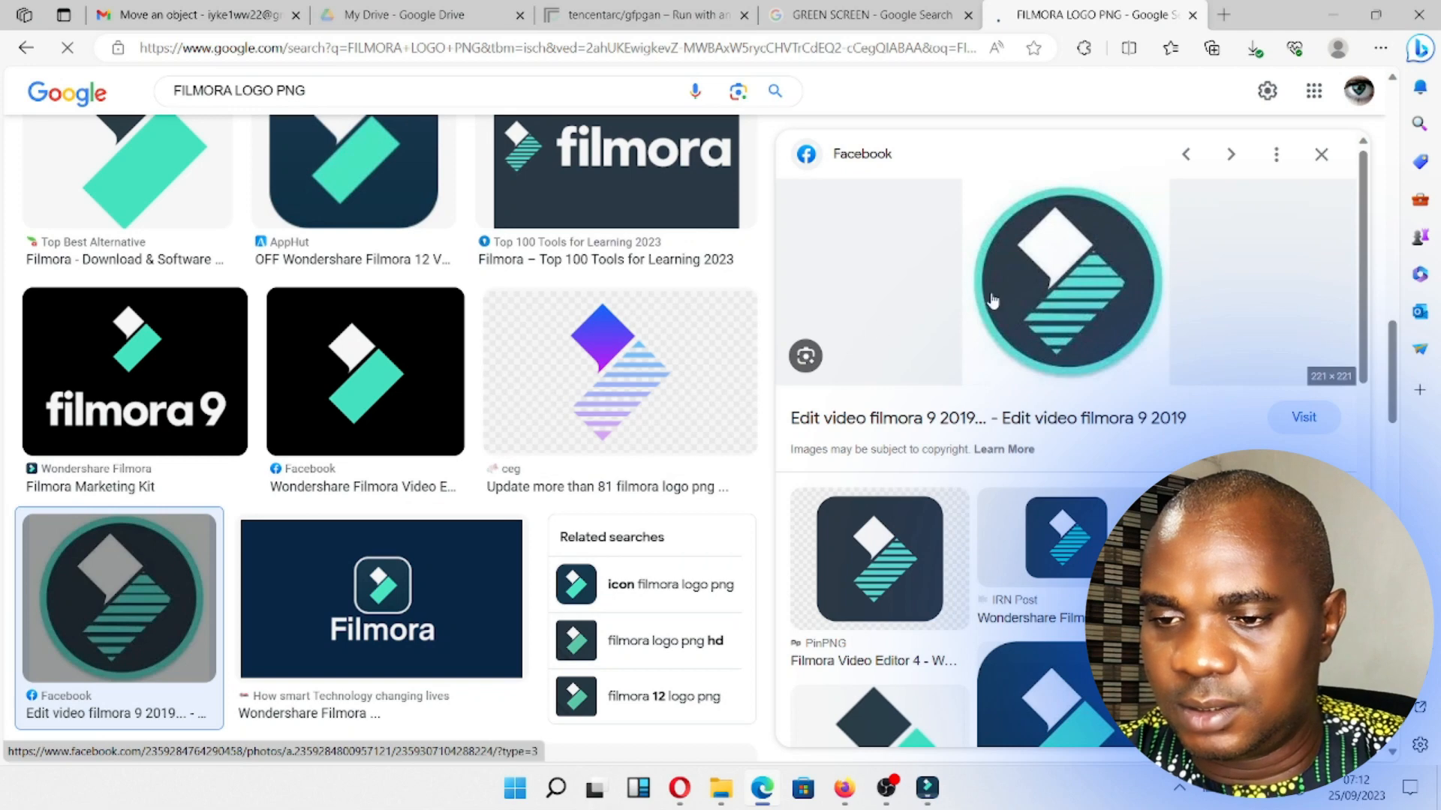
right_click(1042, 248)
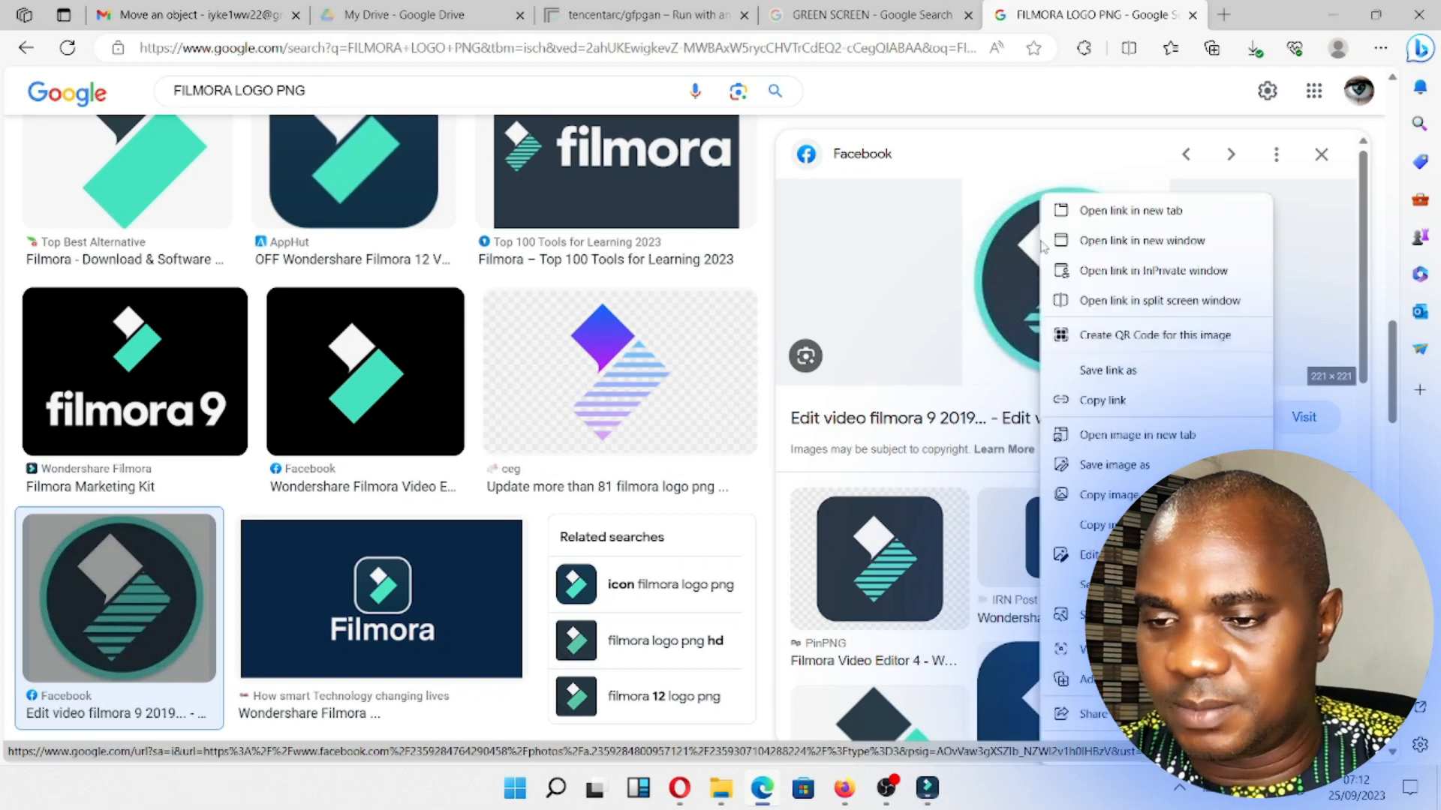
click(1119, 471)
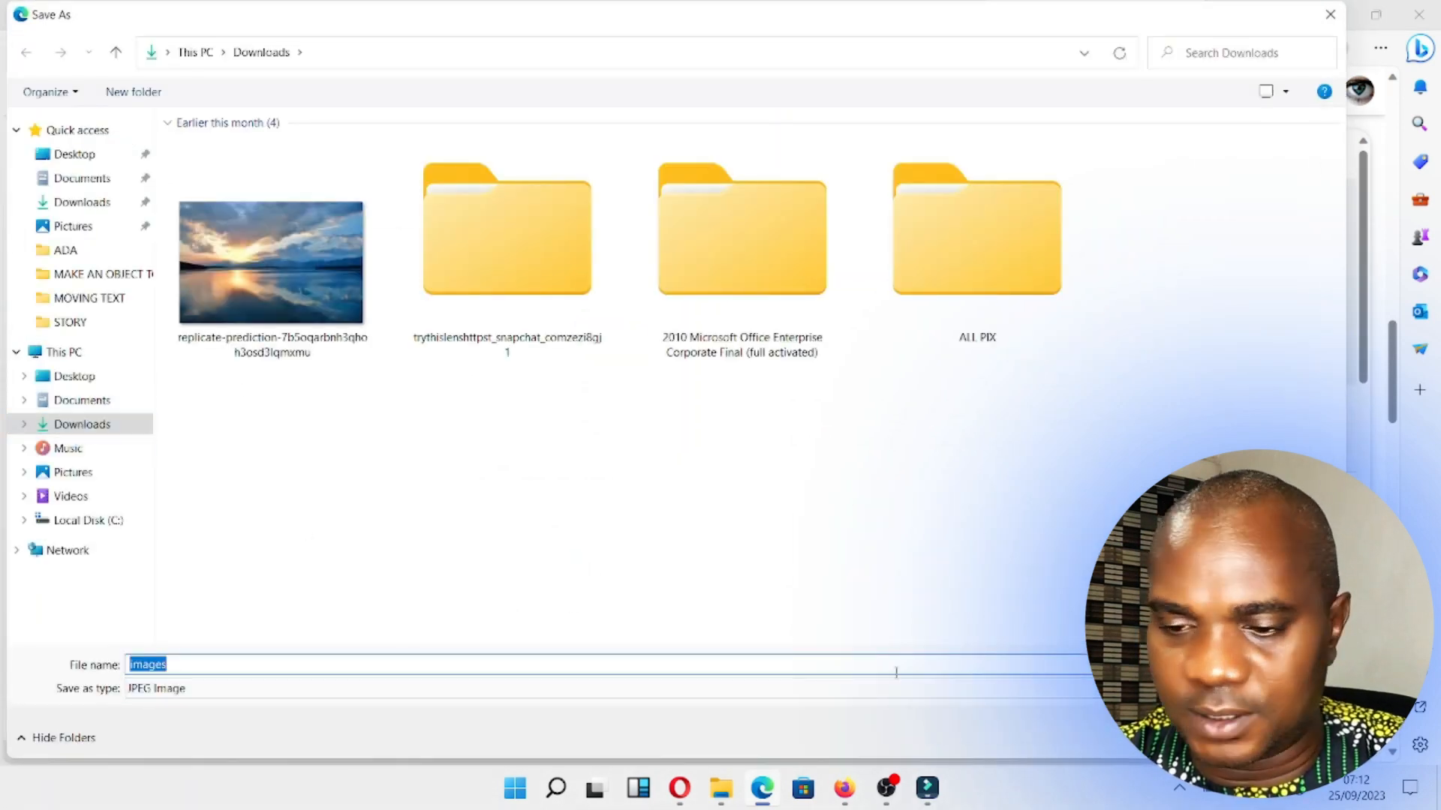
key(Return)
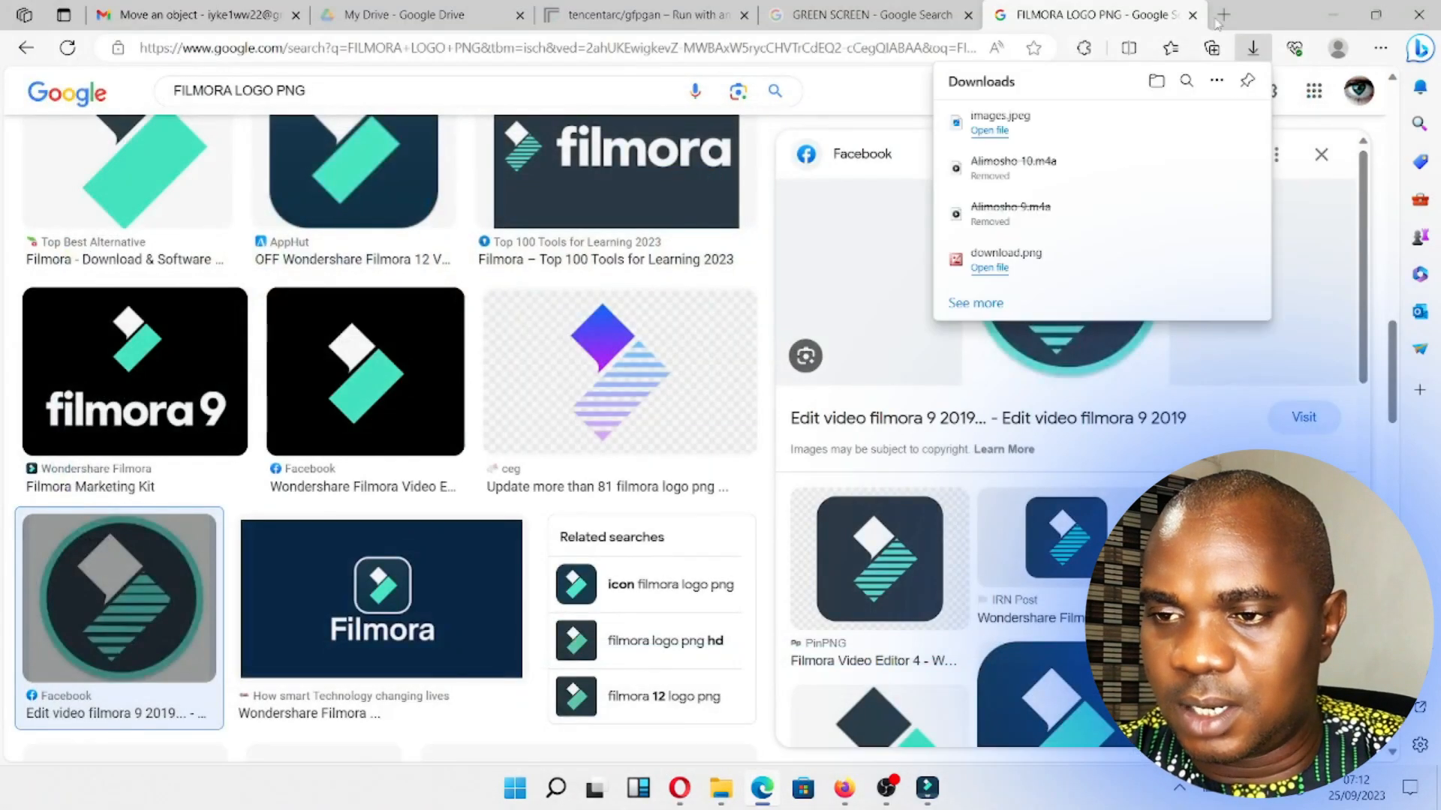
Open remove.bg, upload the saved "images" logo for background removal, and download the resulting image.
key(ctrl+t)
text(remo)
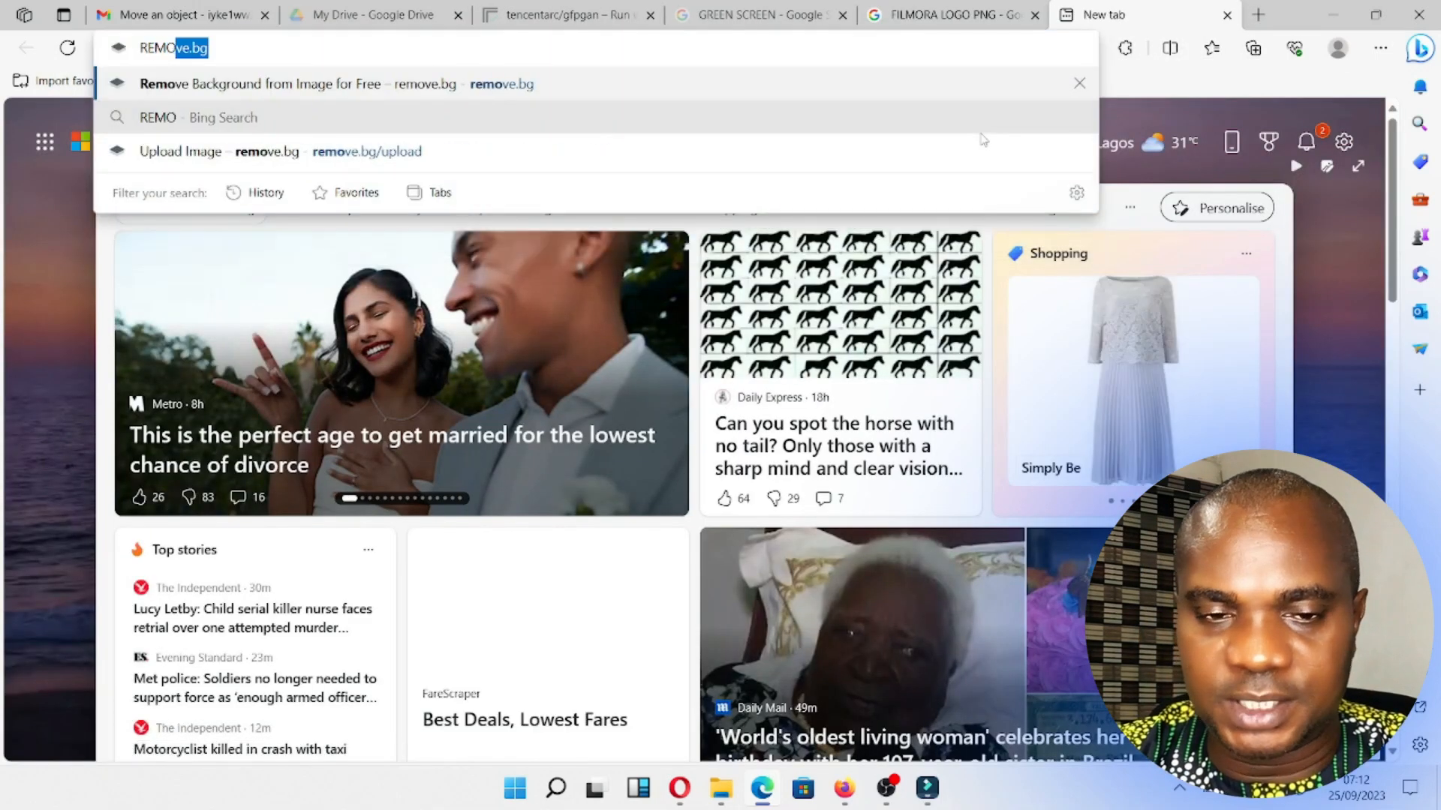
key(Return)
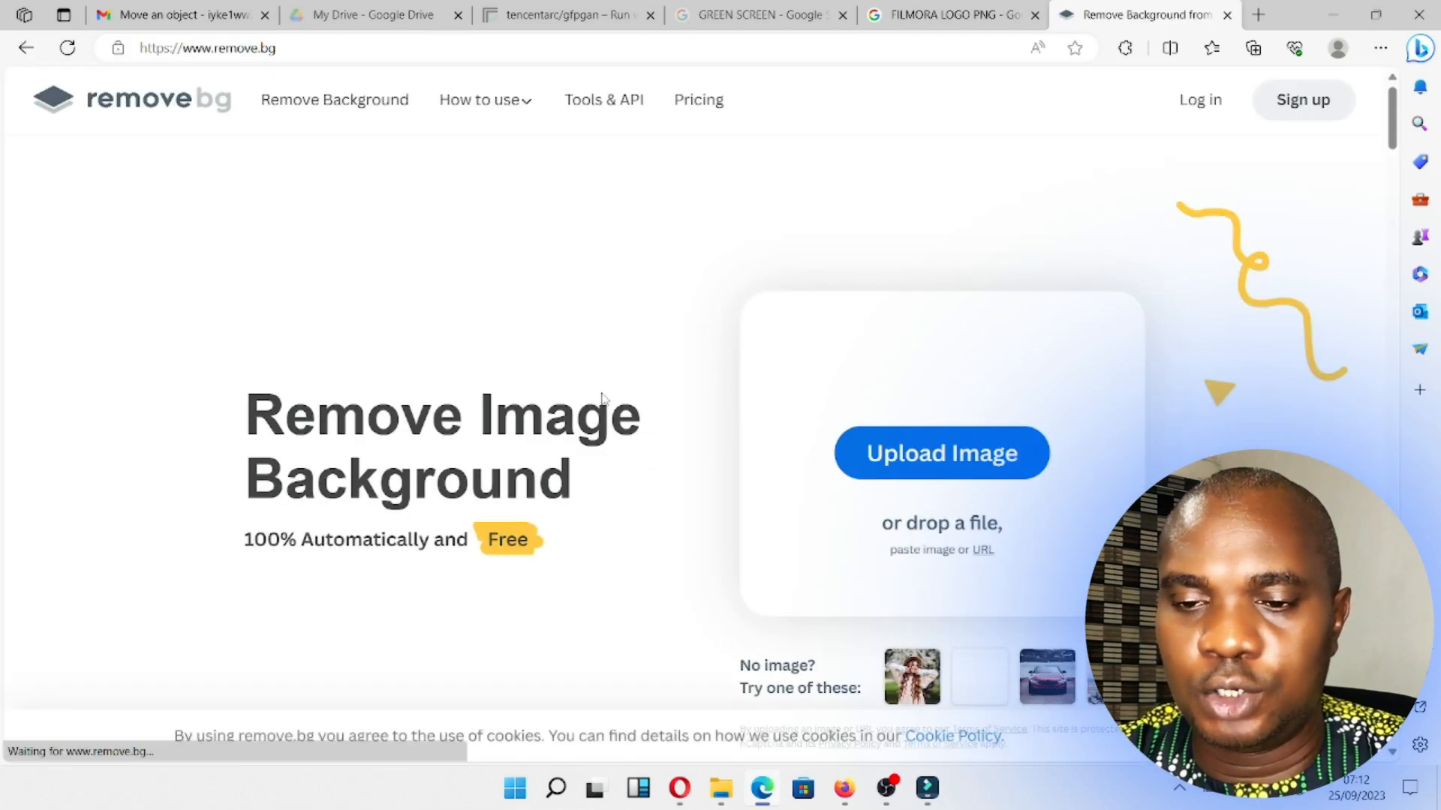
click(921, 458)
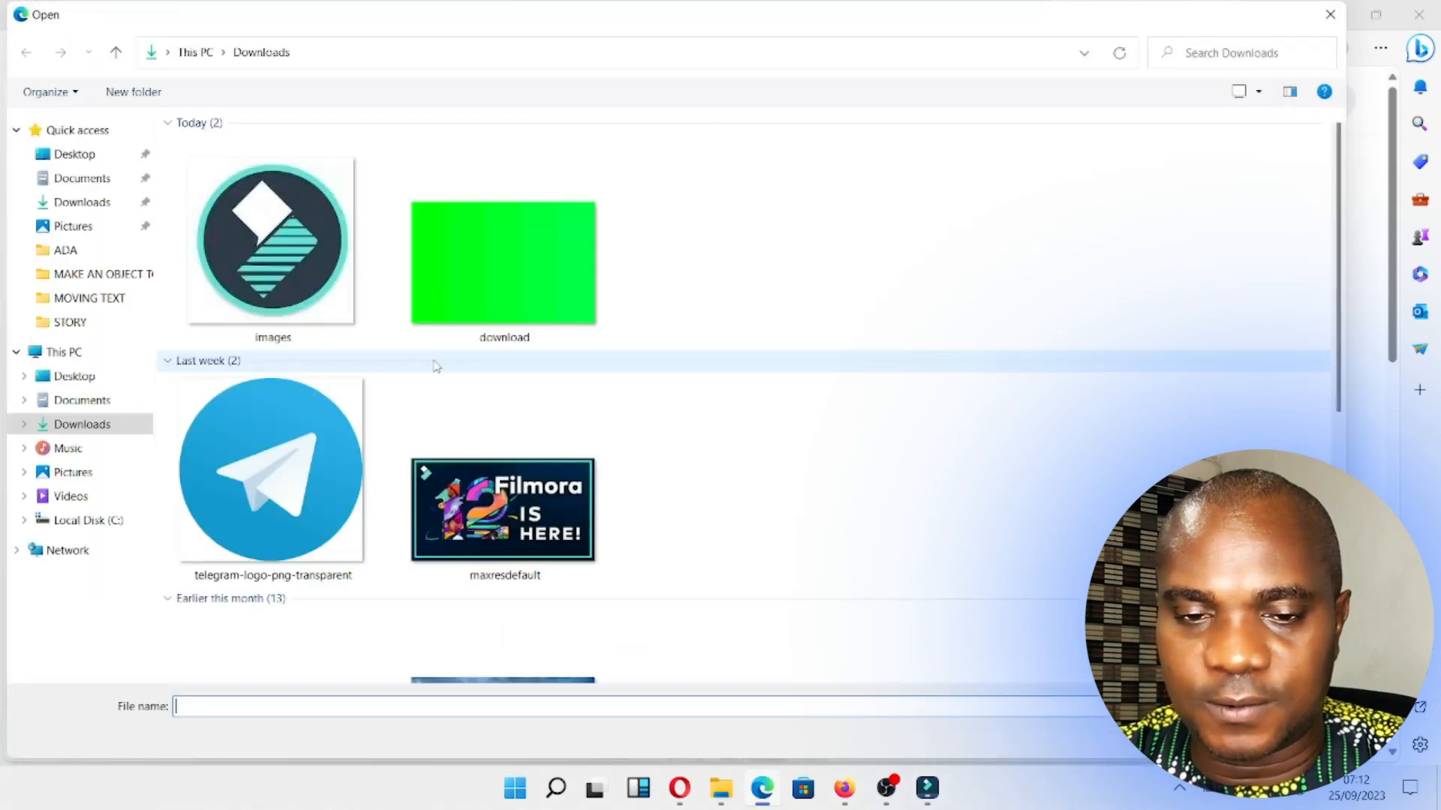
double_click(281, 265)
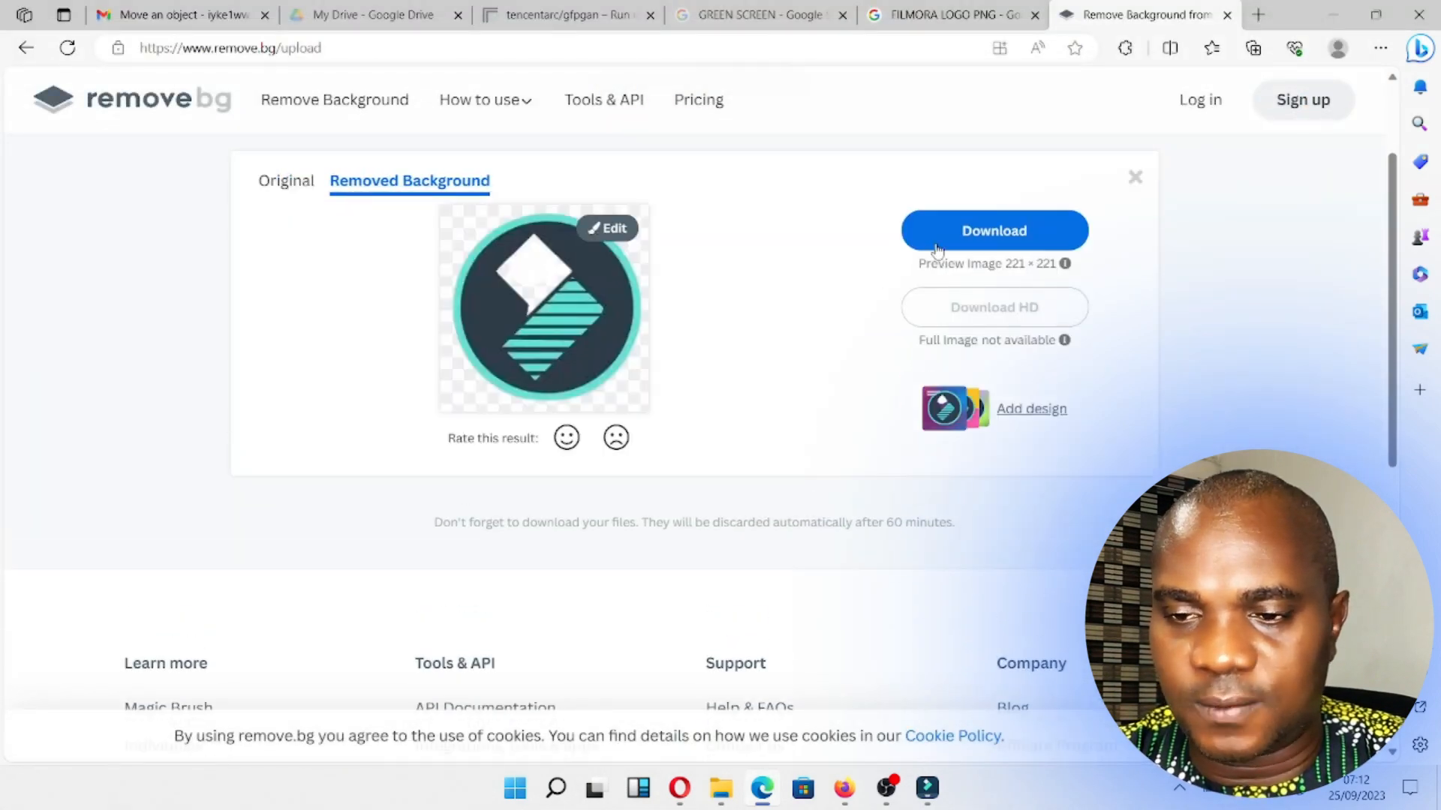
click(922, 242)
Open images-removebg-preview and the original images.jpeg from the Downloads folder to compare their backgrounds.
click(722, 790)
click(715, 323)
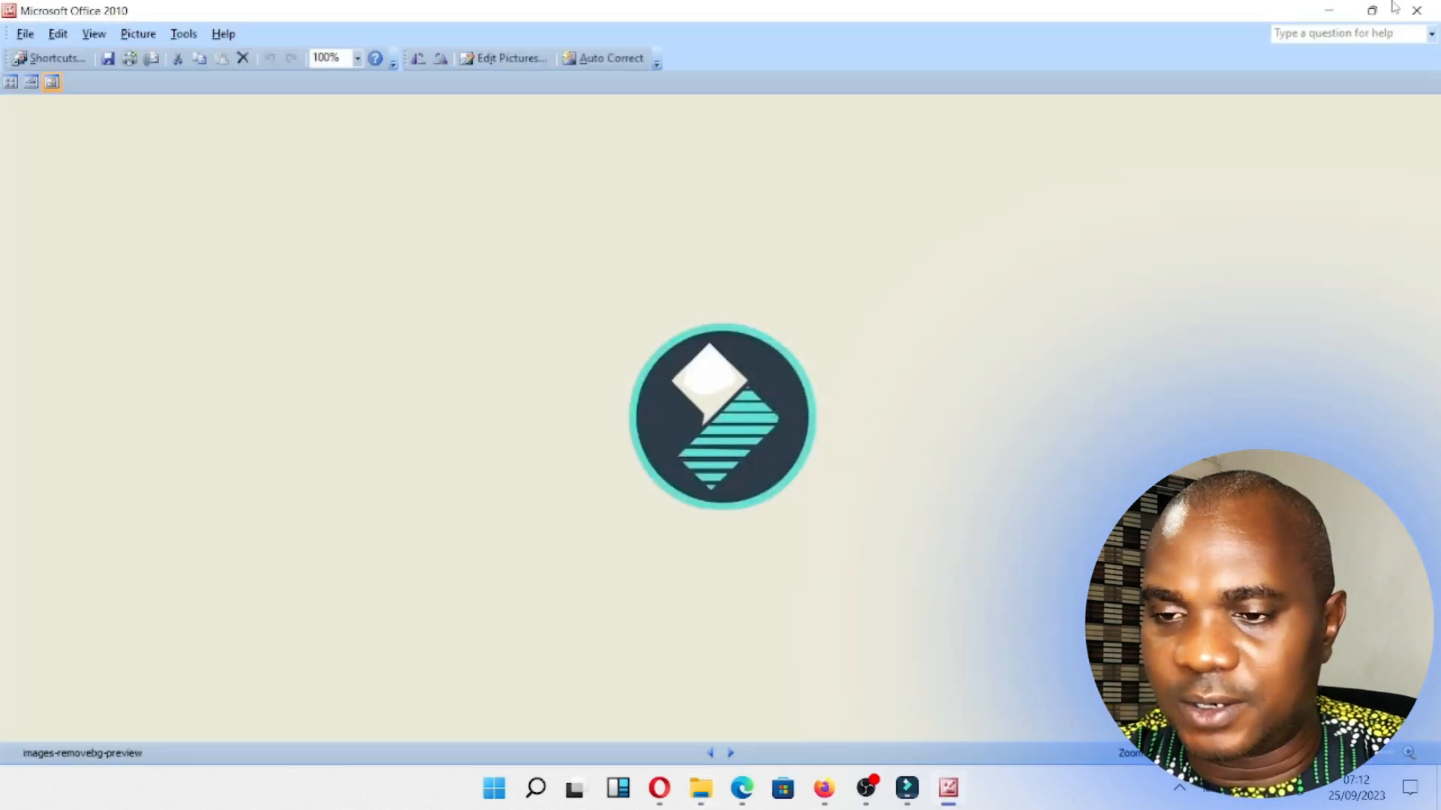
click(1417, 10)
click(546, 272)
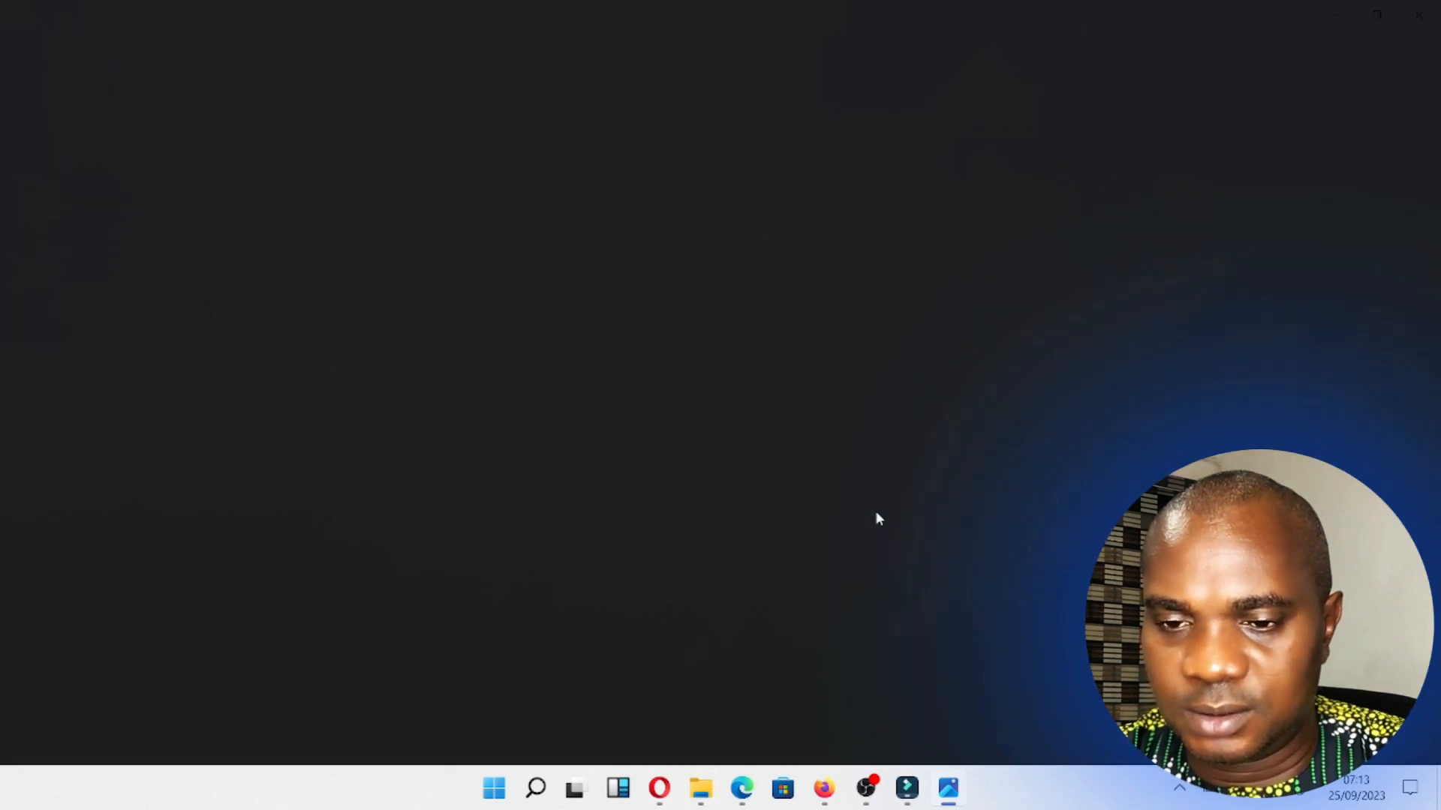
scroll(727, 411, up, 4)
scroll(727, 414, up, 4)
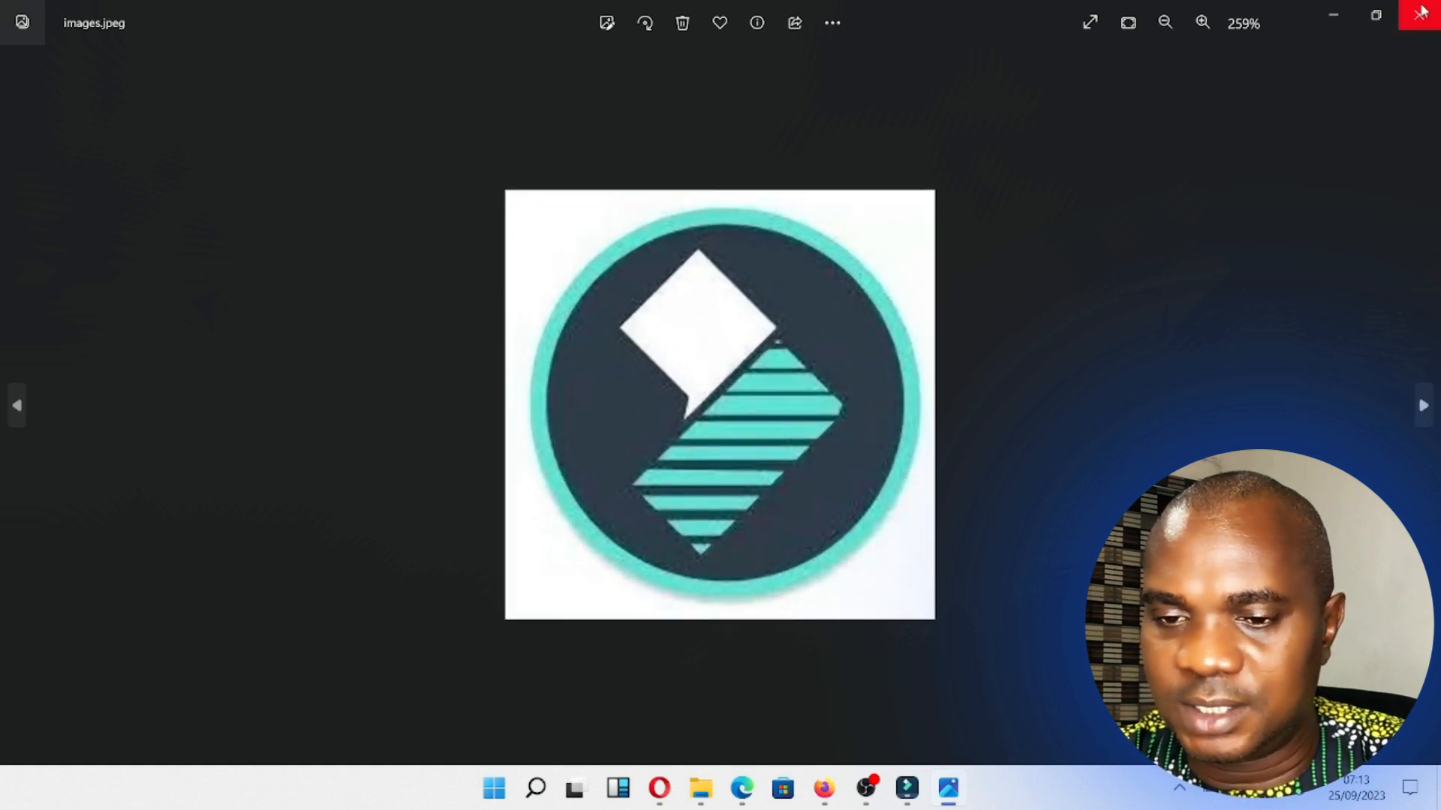
Close the image viewer and delete the original images.jpeg logo from the Downloads folder.
click(1418, 15)
key(Delete)
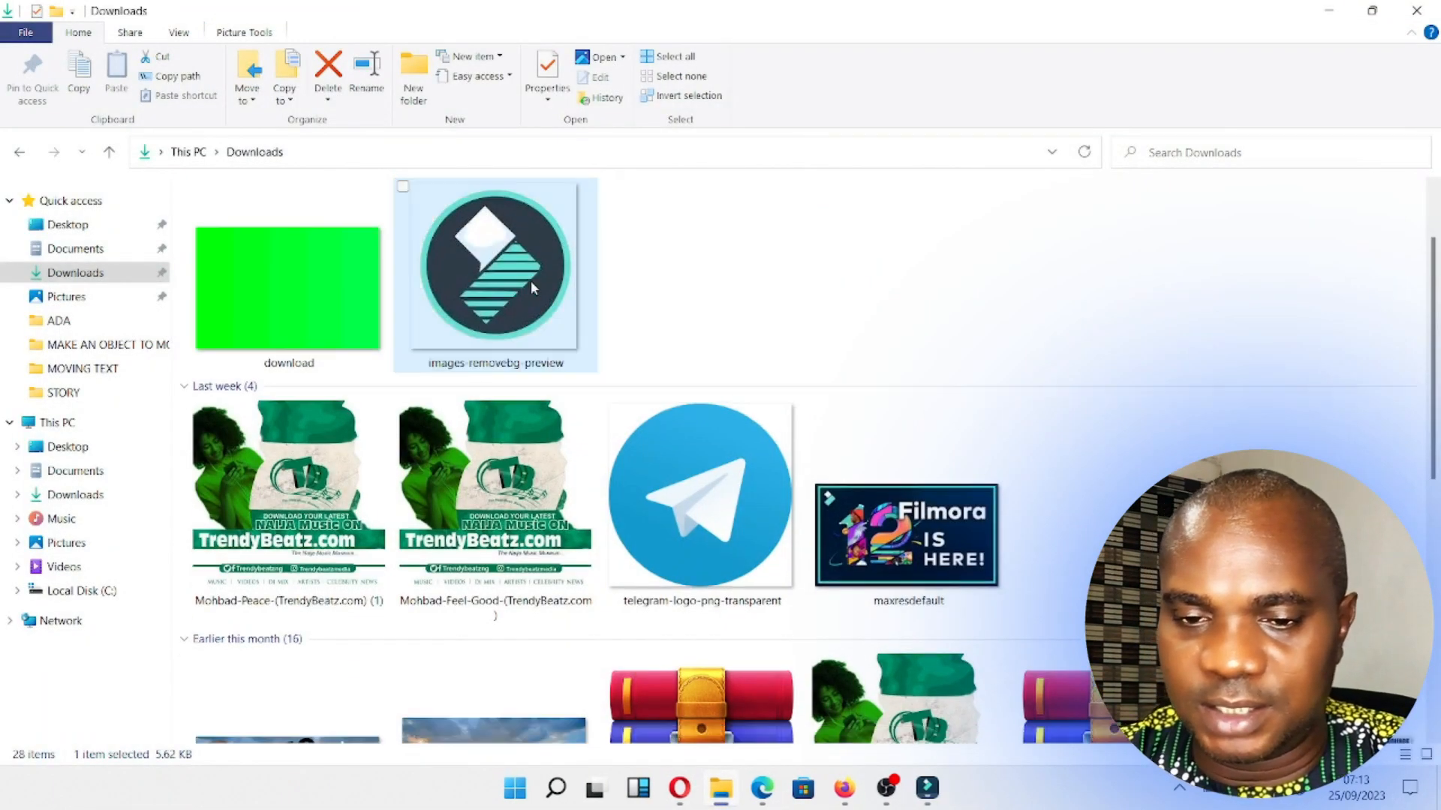
Switch to Edge and upload images-removebg-preview from Downloads as the input image of the tencentarc/gfpgan page on Replicate.
click(761, 793)
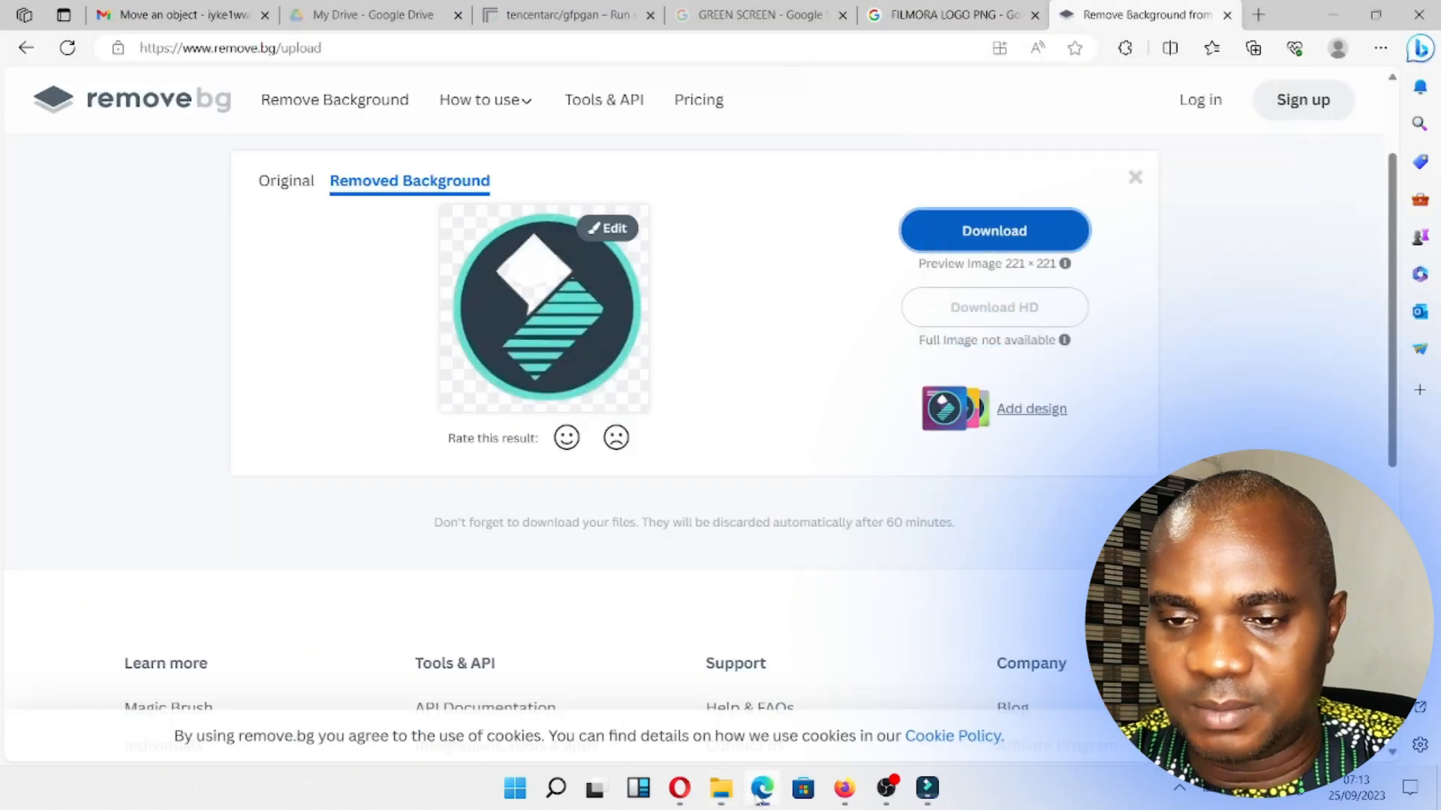
click(541, 15)
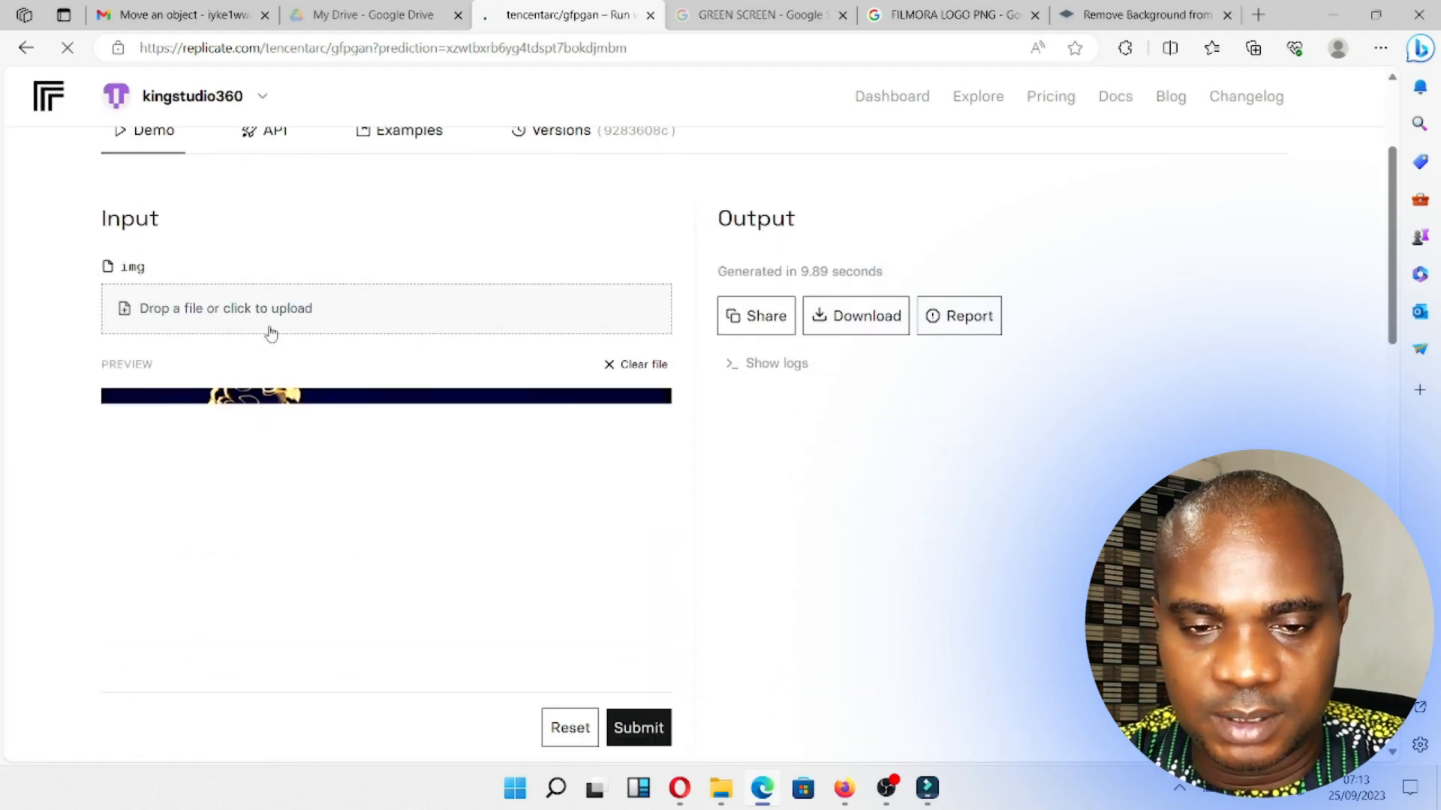
scroll(283, 446, down, 1)
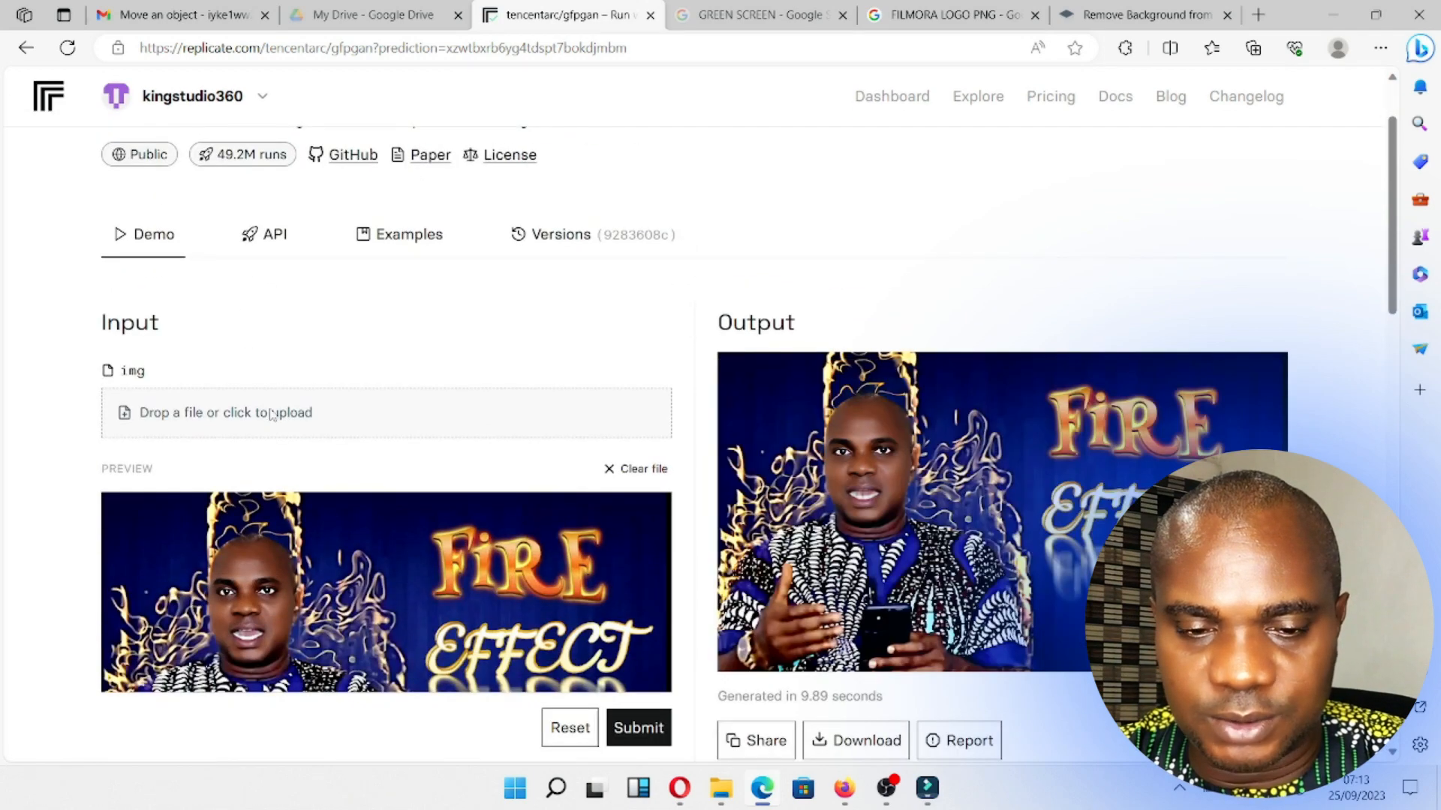
click(272, 415)
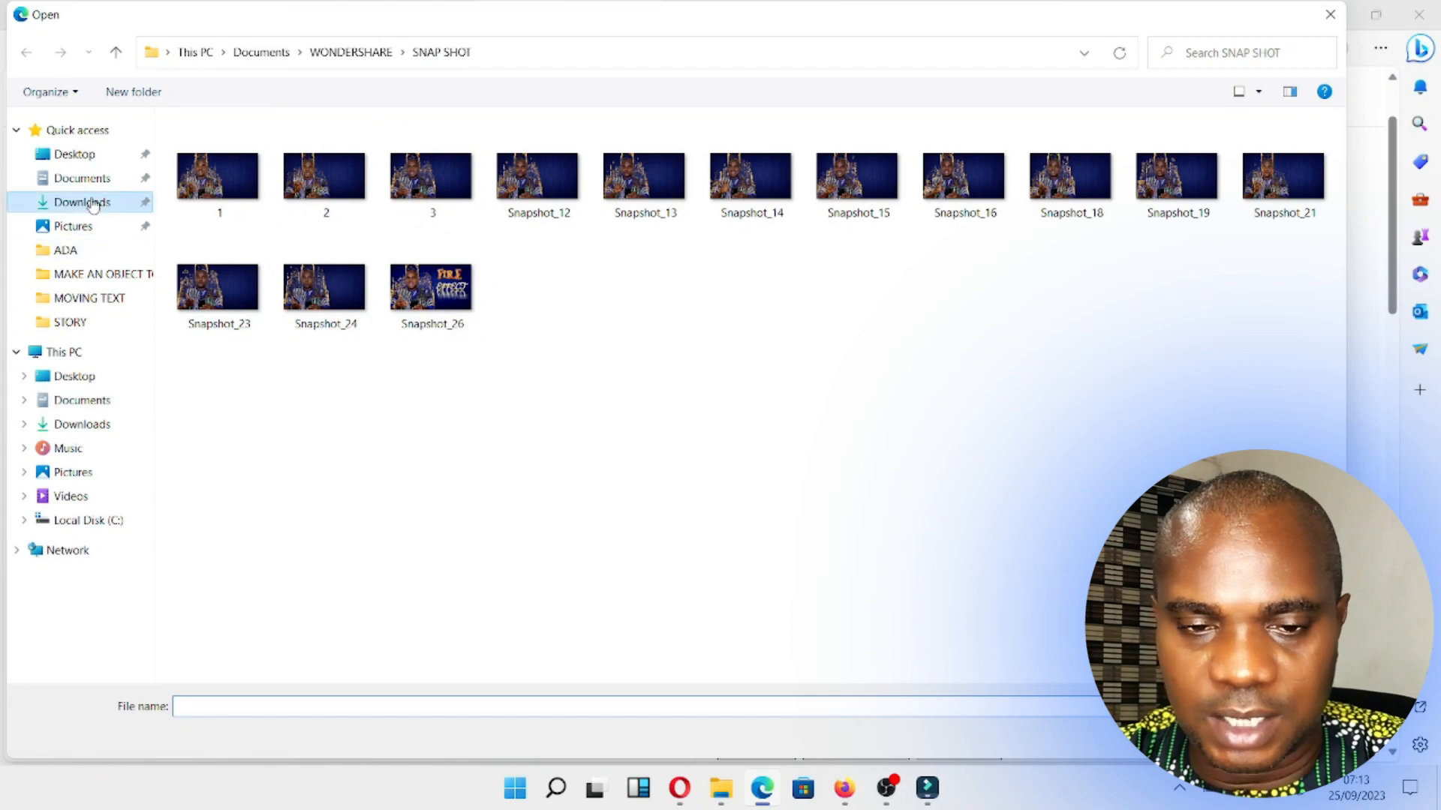
click(82, 201)
double_click(242, 251)
Run the GFPGAN enhancement on the uploaded logo and download the generated image.
scroll(282, 251, down, 3)
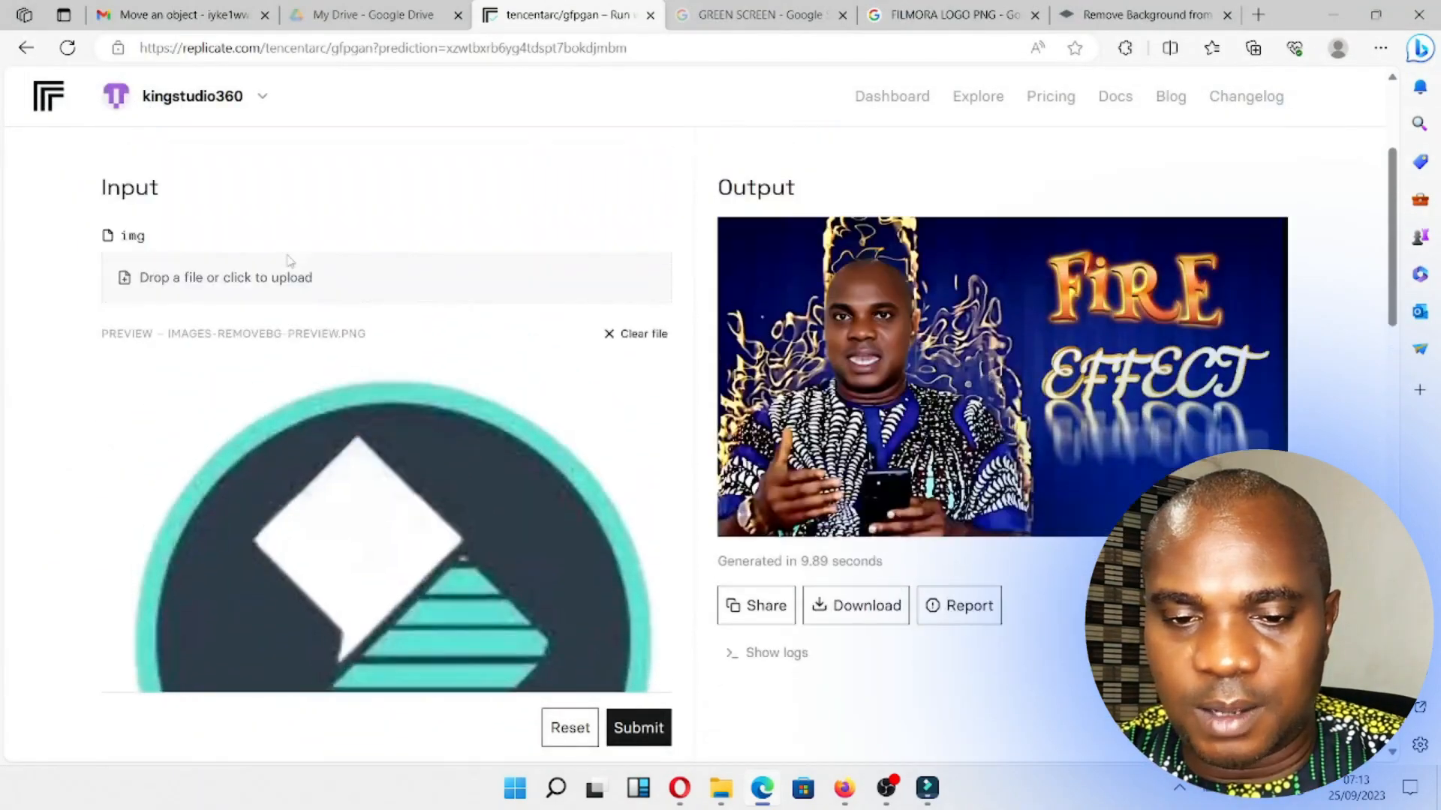
scroll(283, 296, down, 3)
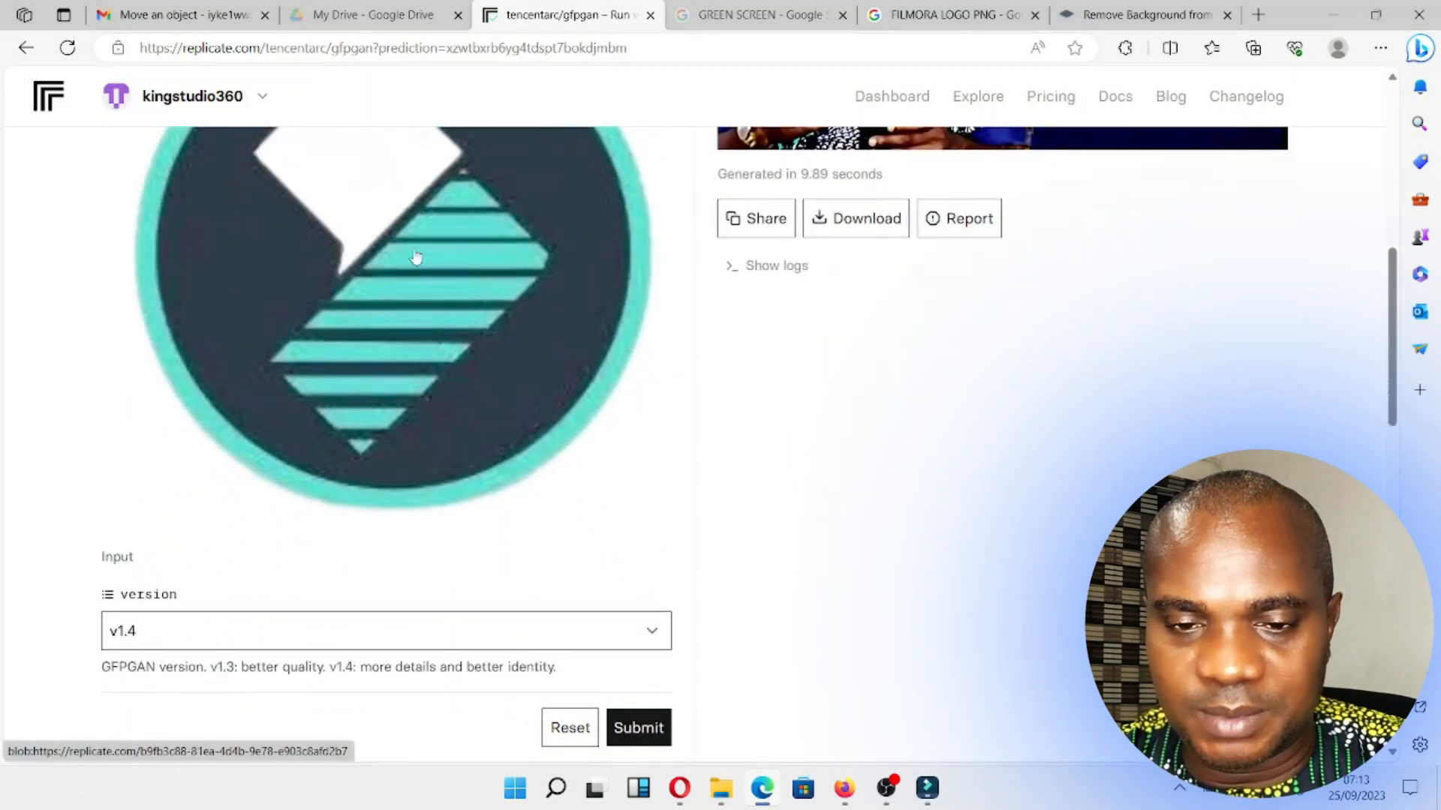
scroll(456, 378, down, 3)
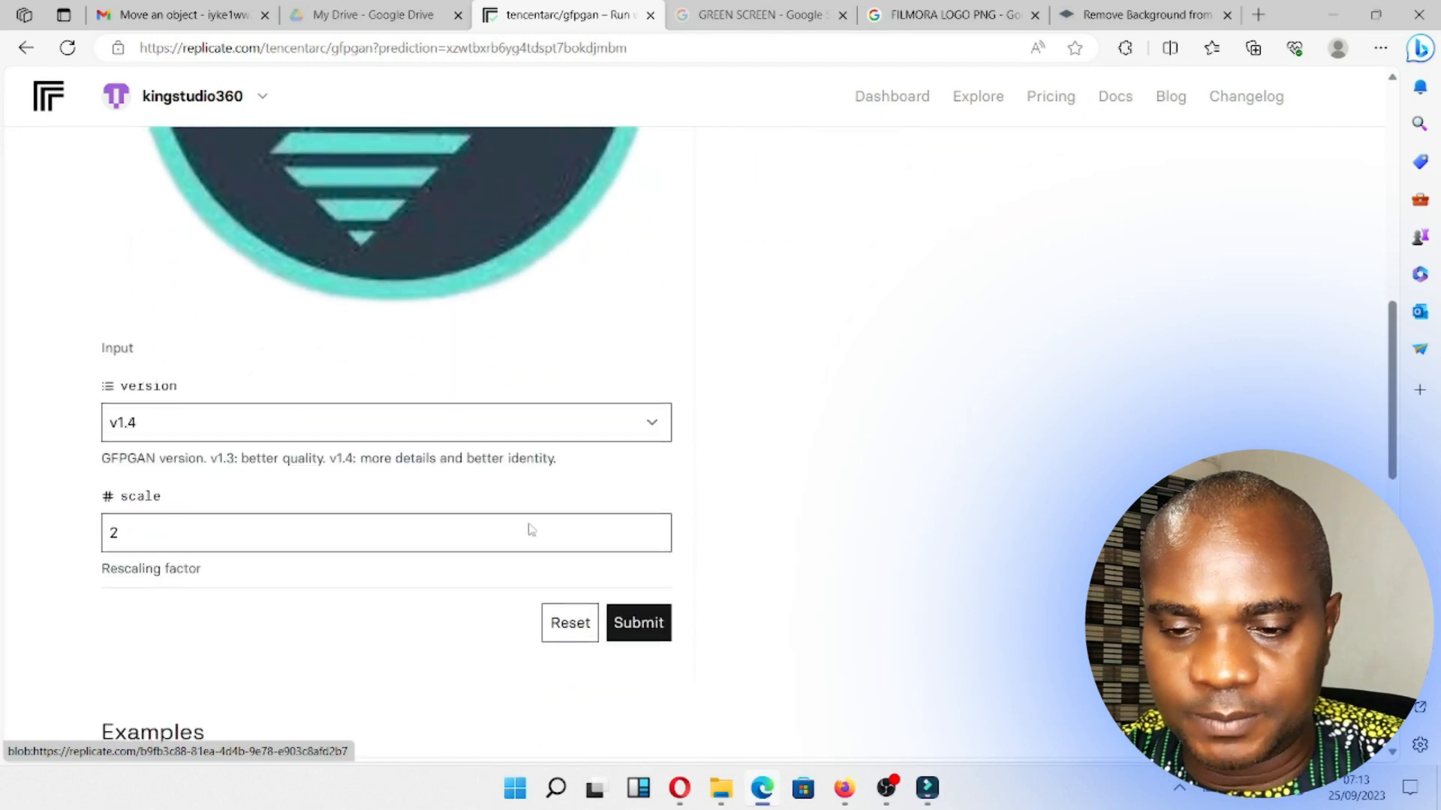
click(621, 622)
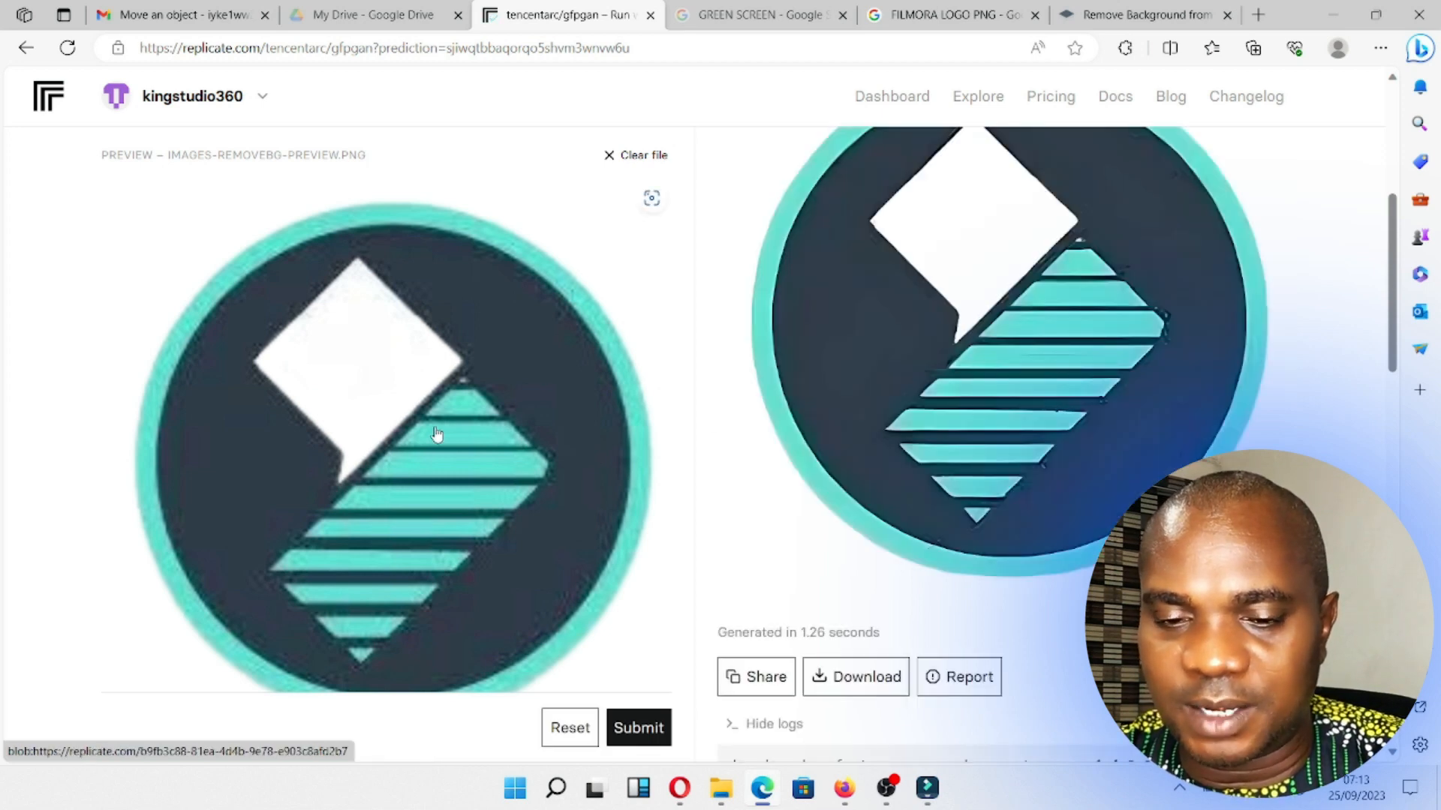
scroll(951, 319, up, 3)
scroll(998, 312, down, 8)
click(863, 262)
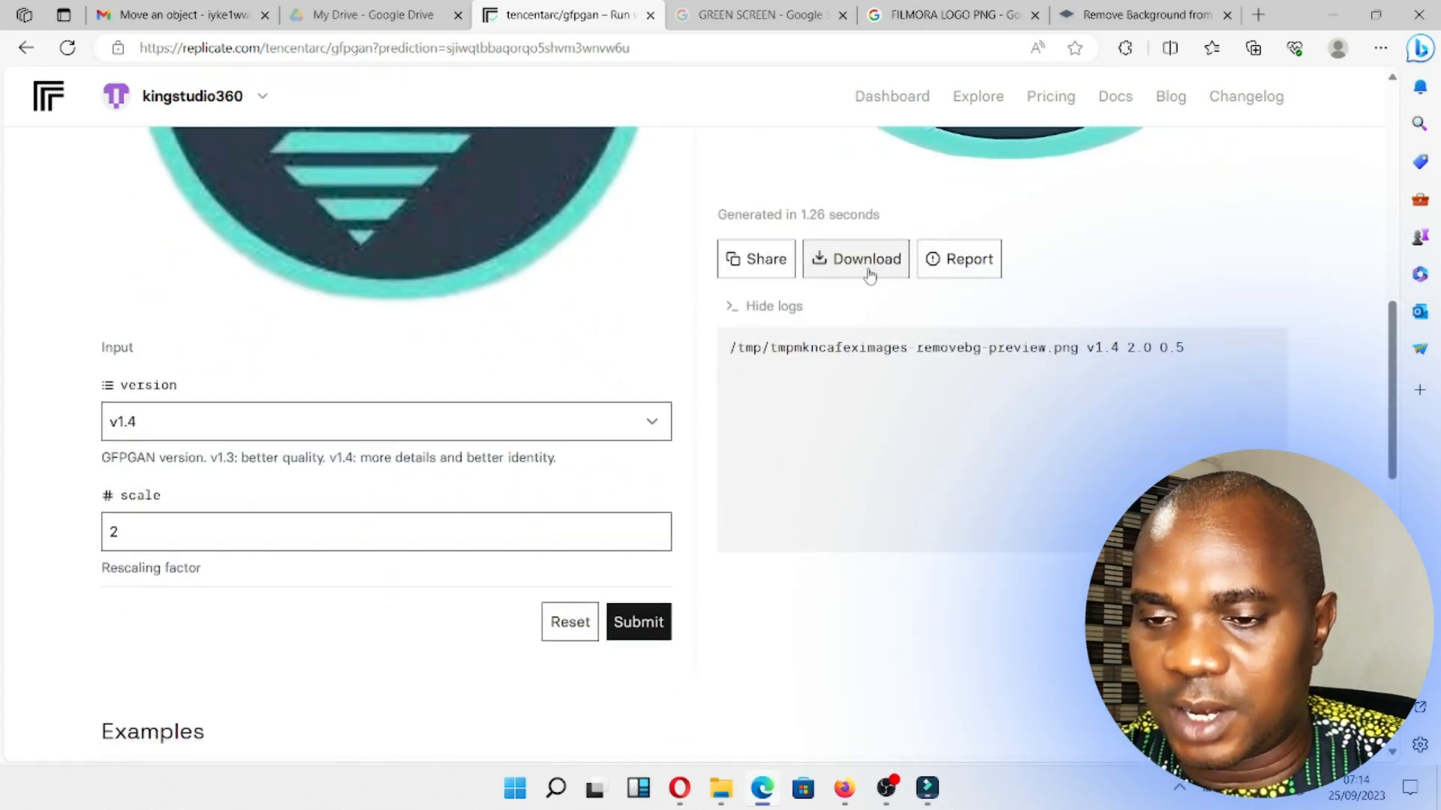
Open images-removebg-preview and the downloaded replicate-prediction image from the Downloads folder to compare their sharpness.
click(723, 788)
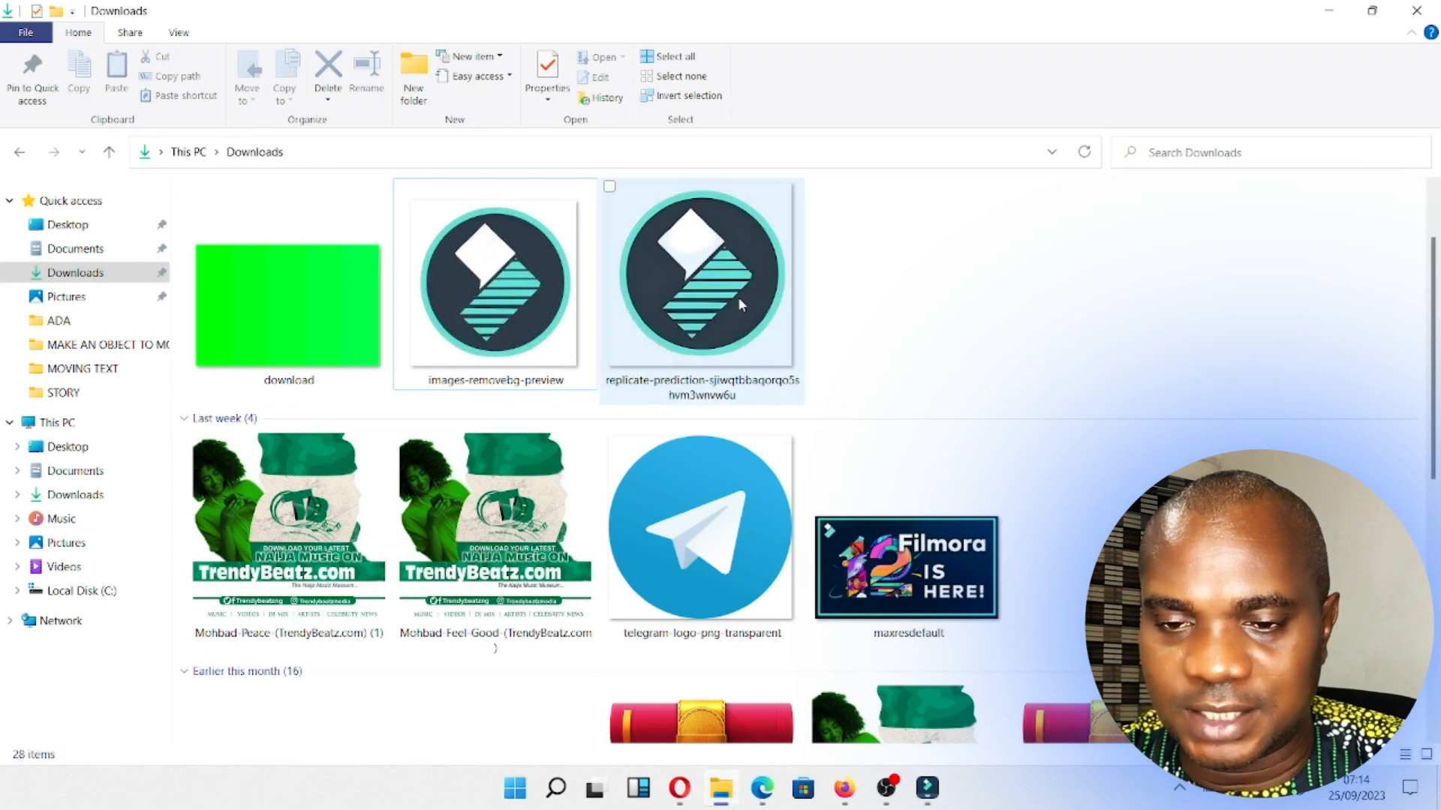
double_click(538, 304)
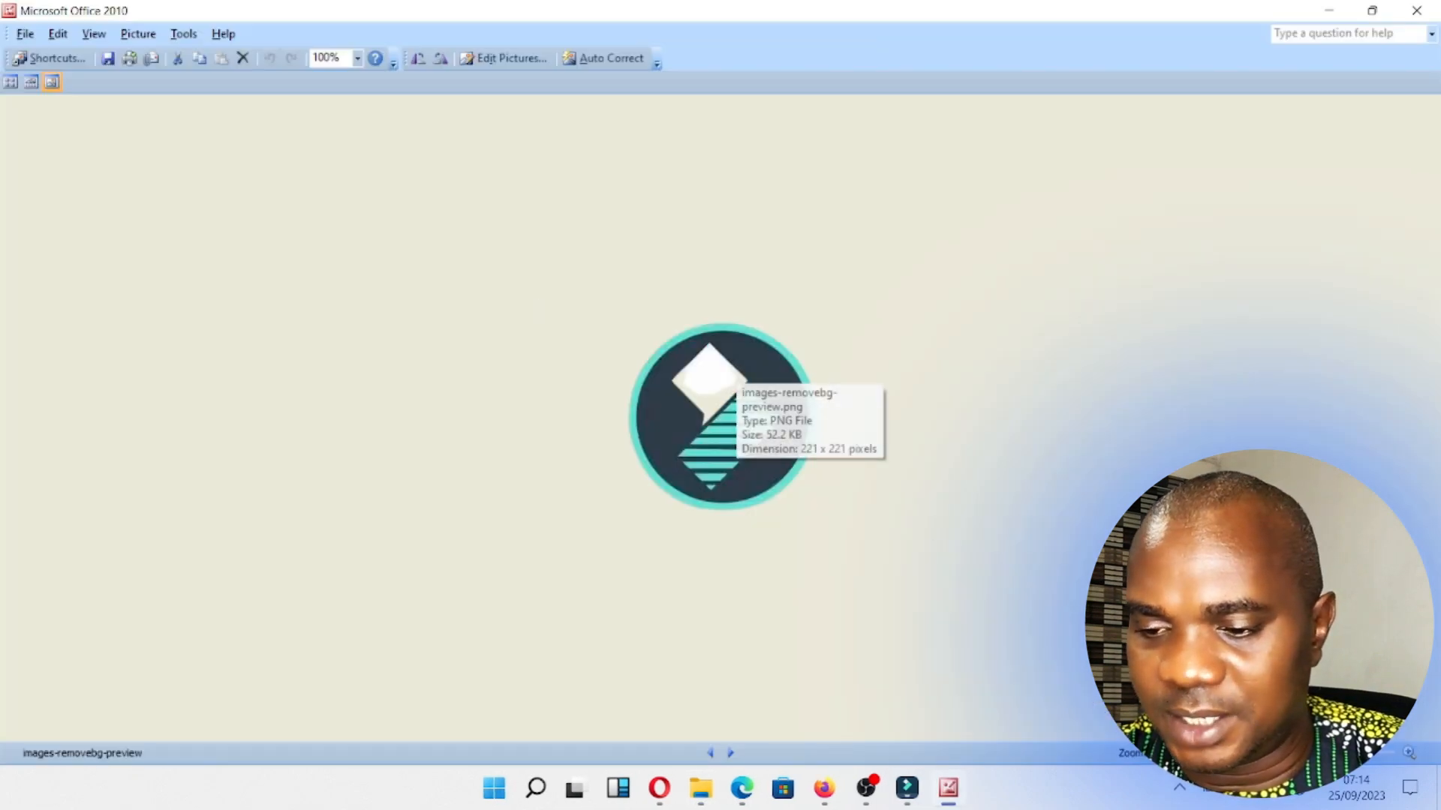
drag(1294, 752, 1330, 752)
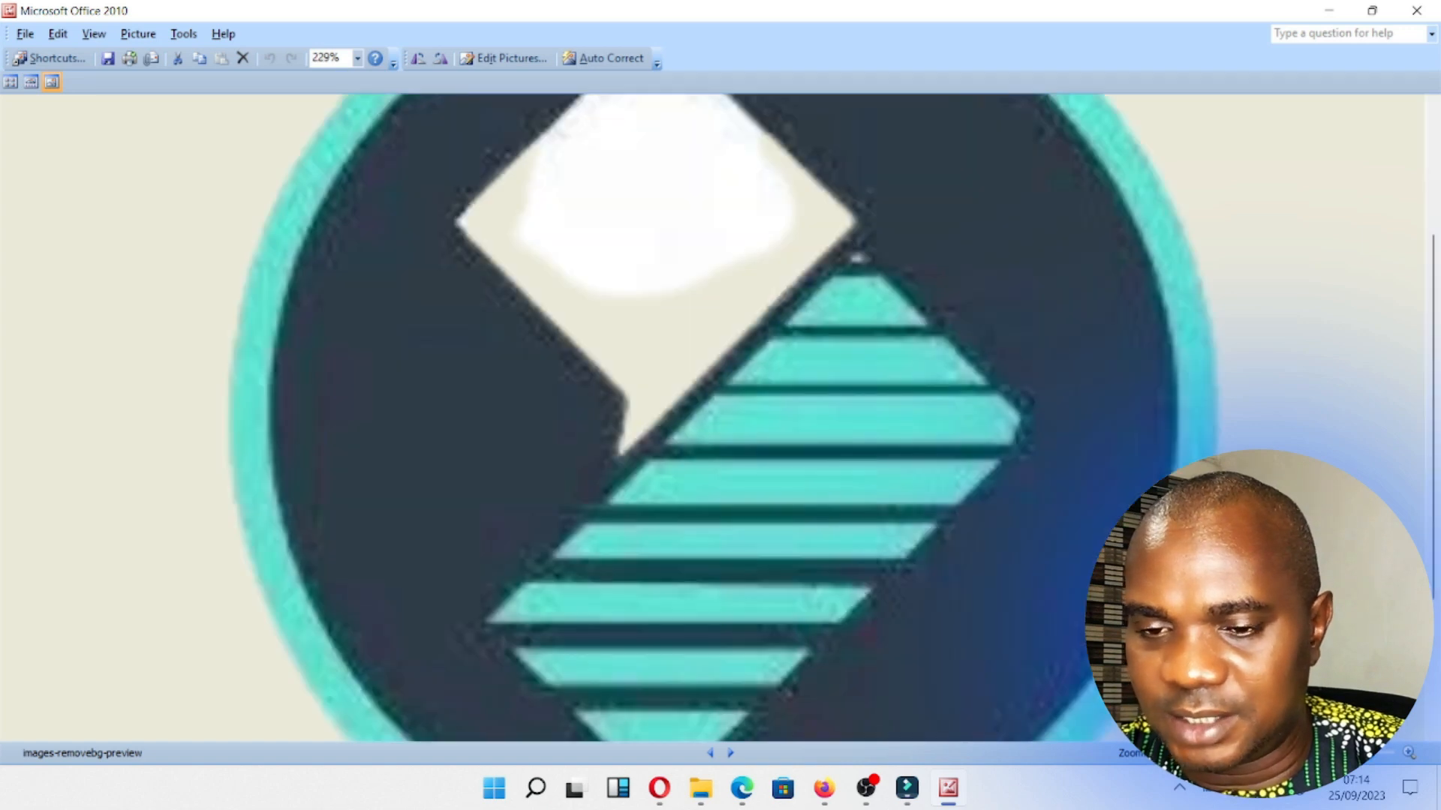
click(1417, 10)
double_click(711, 283)
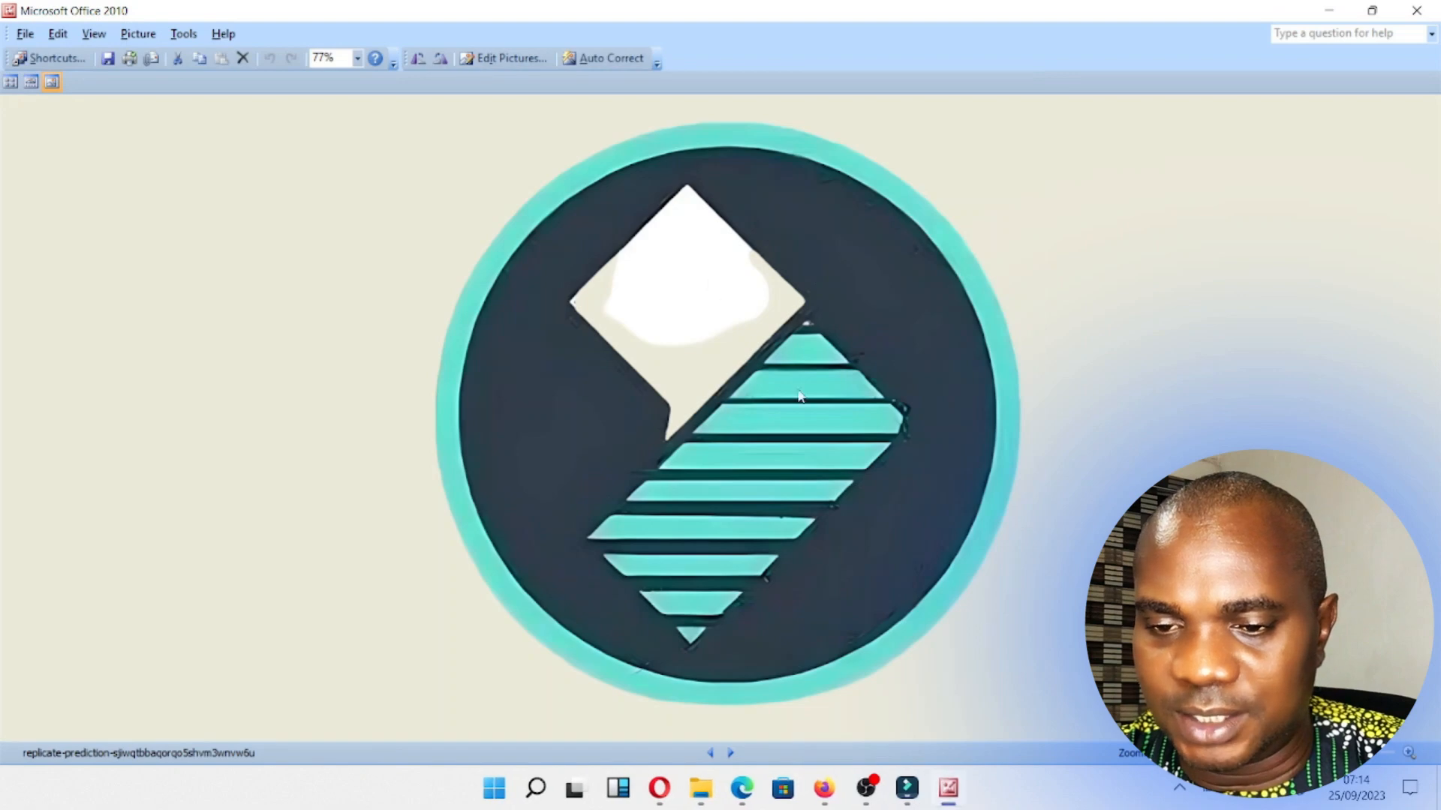
click(1415, 11)
Delete the lower-quality images-removebg-preview from Downloads and check the remaining logo files, including telegram-logo-png-transparent.
click(529, 274)
key(Delete)
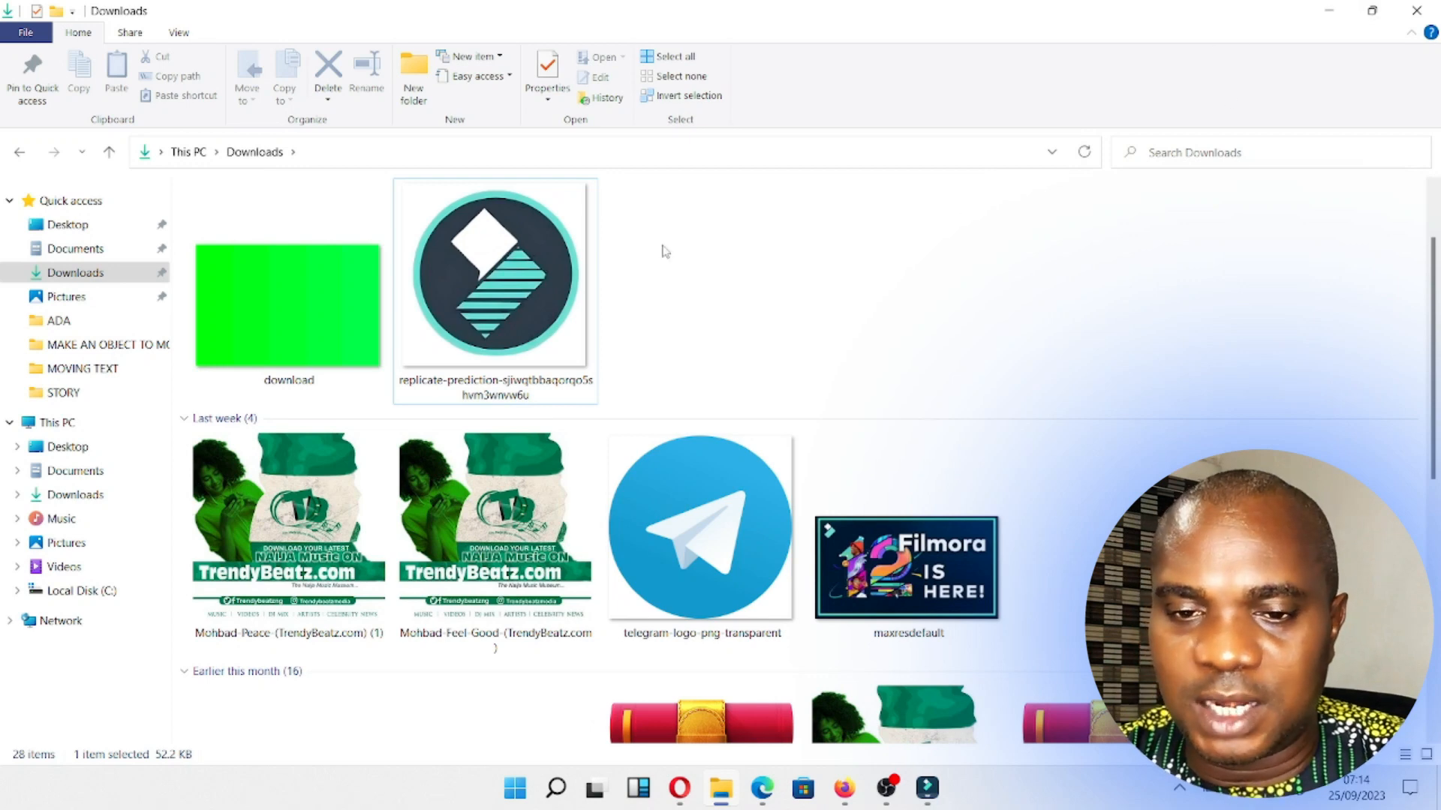
click(520, 279)
click(703, 498)
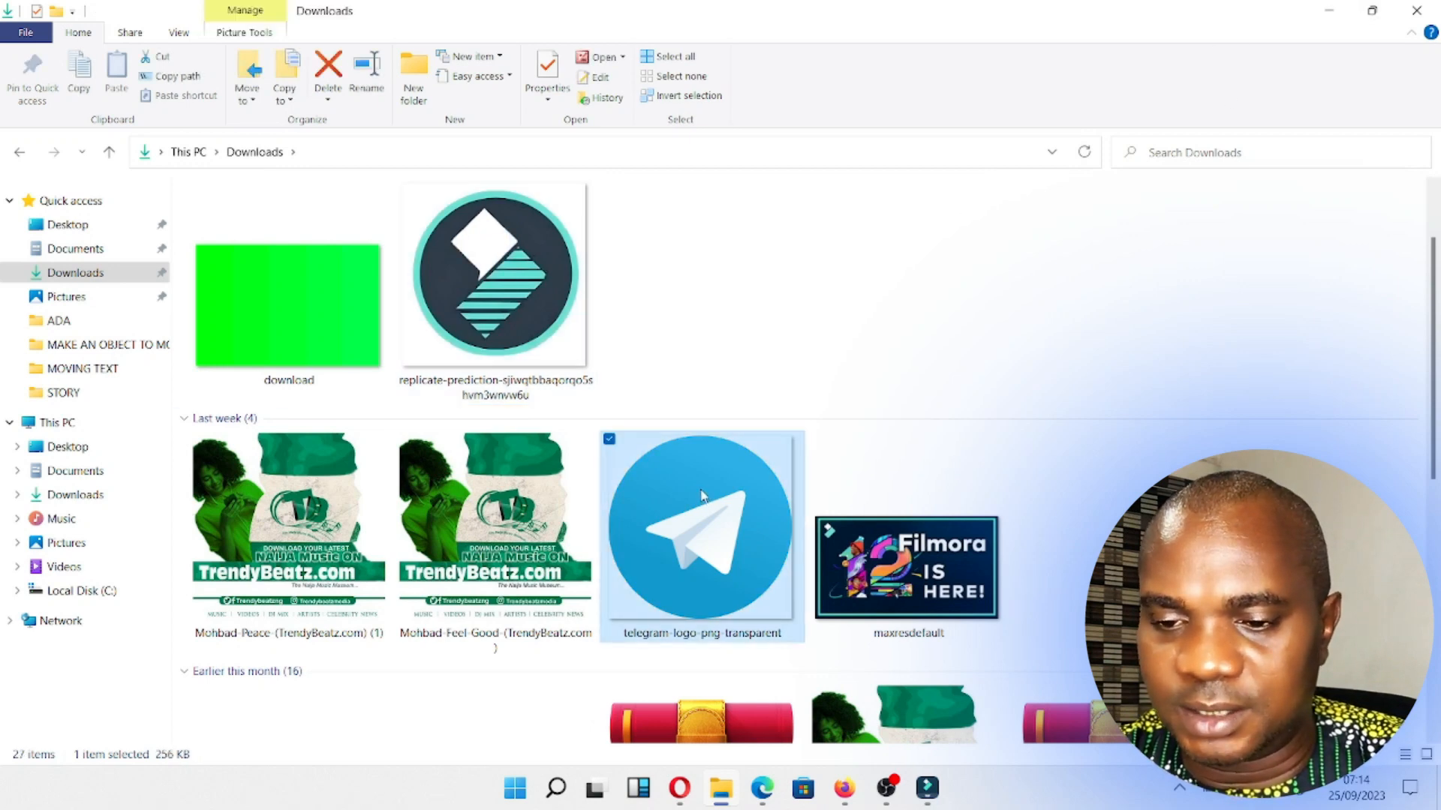
scroll(718, 477, down, 5)
scroll(718, 478, up, 6)
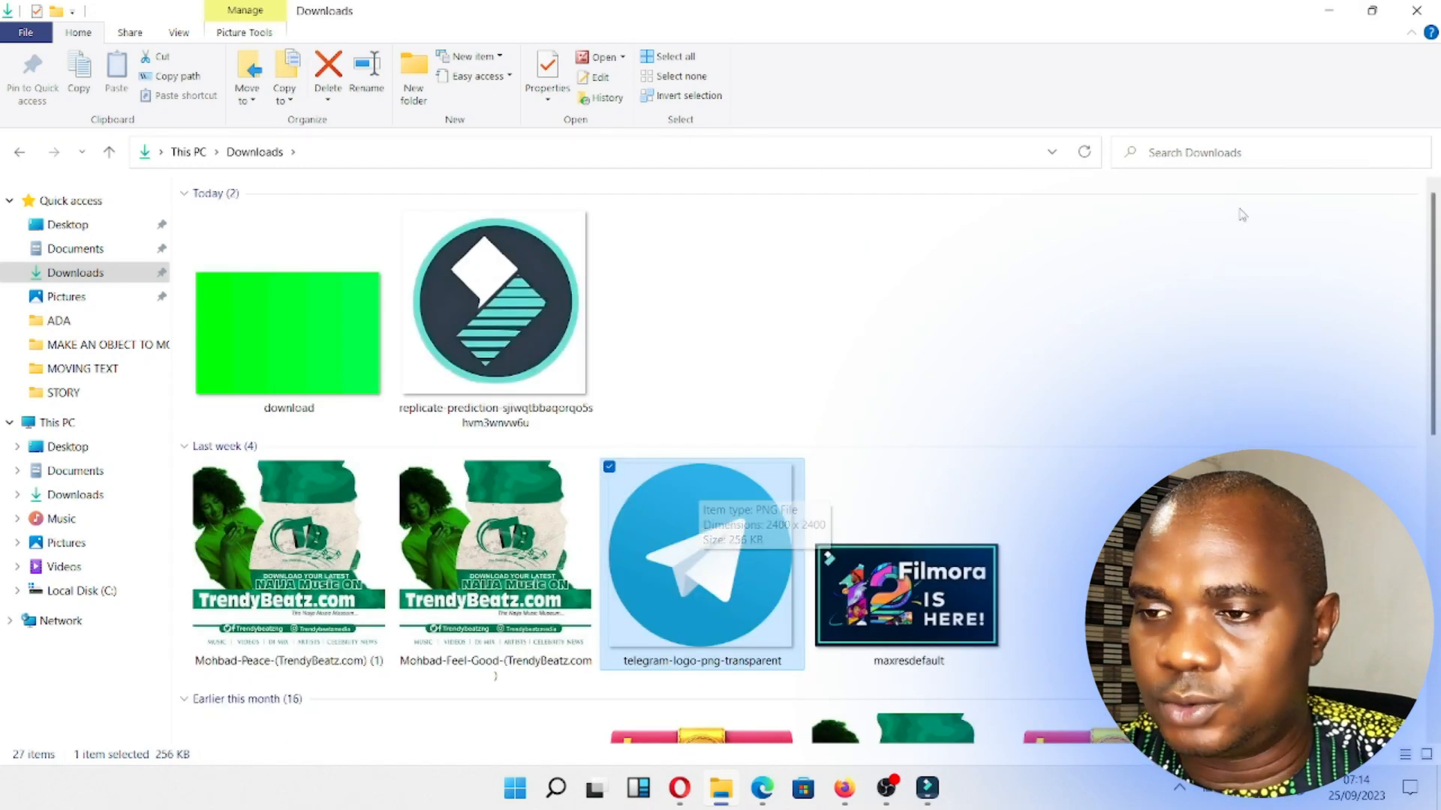
Return to Filmora and import the replicate-prediction and telegram-logo-png-transparent images from the Downloads folder into the project media.
click(1339, 10)
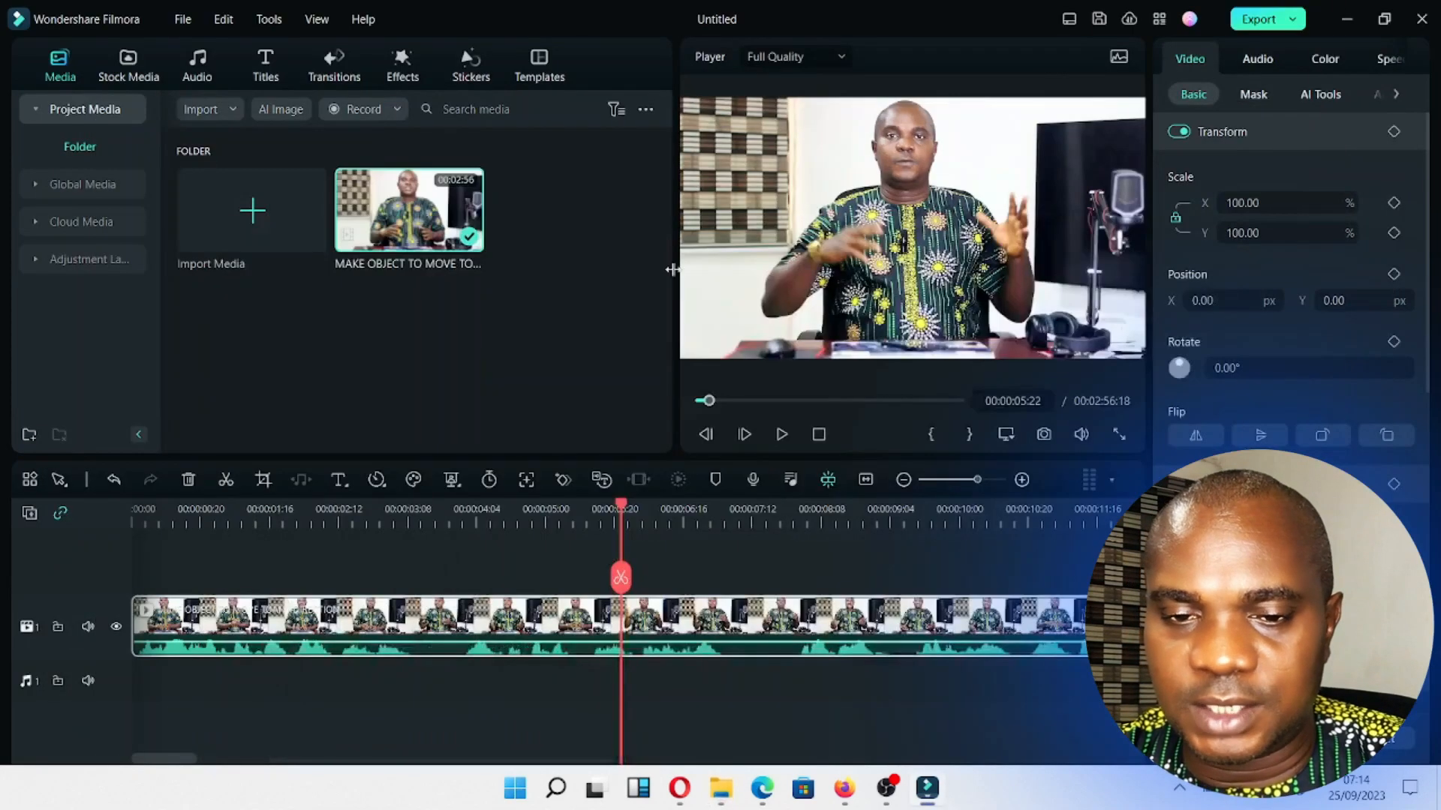
click(303, 215)
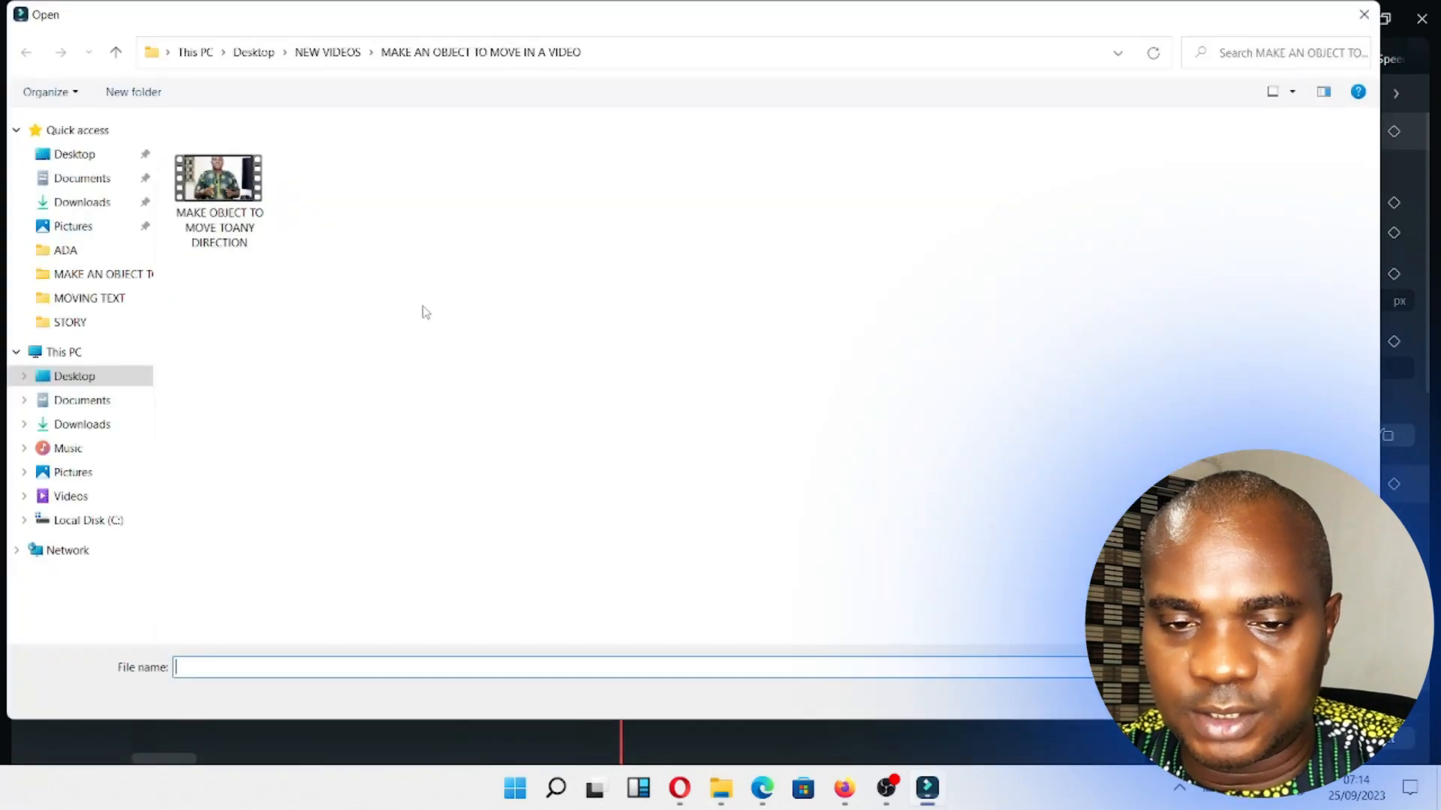
click(81, 178)
click(82, 202)
click(293, 269)
ctrl+click(717, 477)
key(Return)
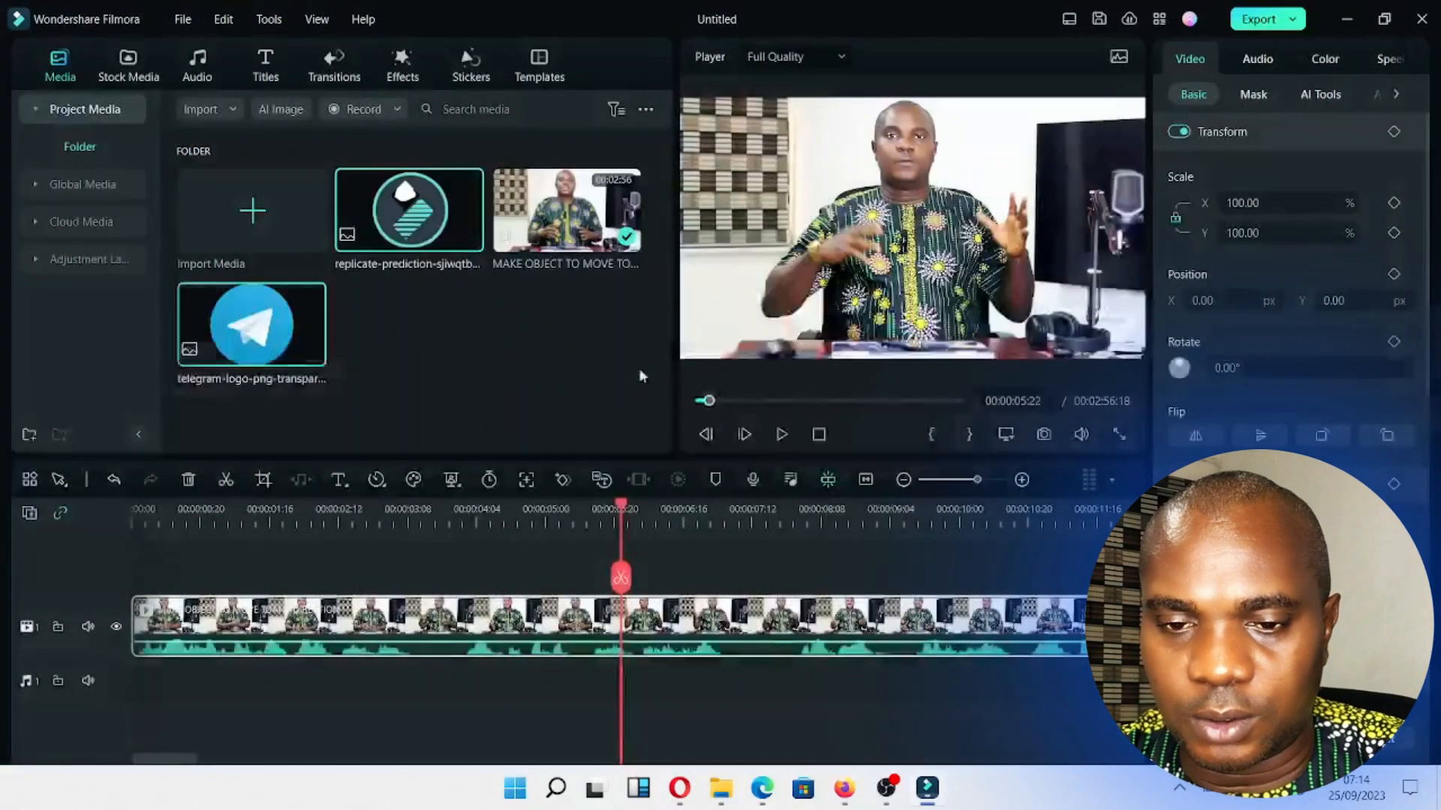
Place the Filmora logo image on a track above the video at 00:00:05:22 and select its clip.
drag(433, 219, 628, 570)
click(773, 621)
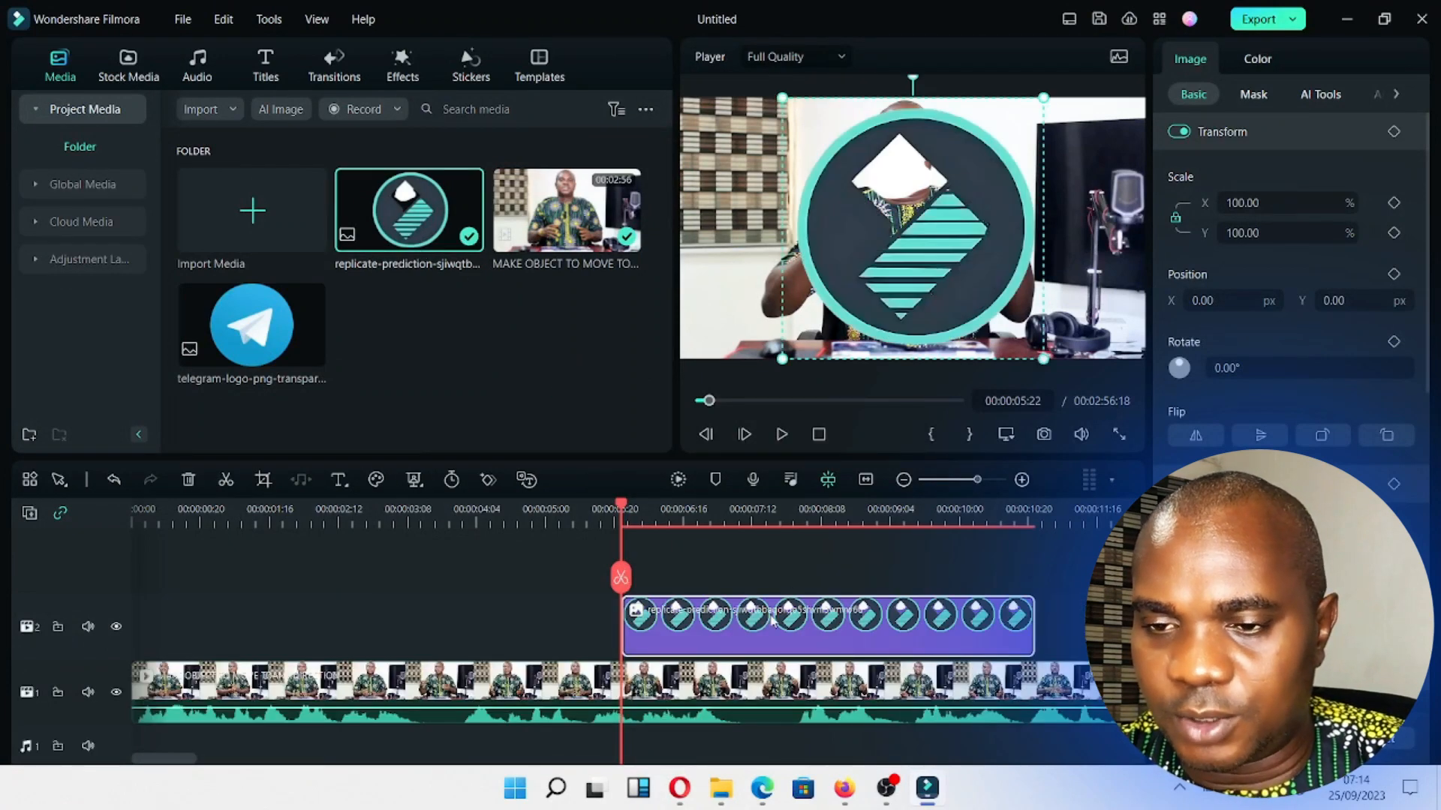
Shrink the logo to about 46.26% and move it to the frame's upper-left area, at about X -590.89, Y 249.83 px.
drag(1043, 97, 939, 202)
drag(869, 306, 780, 212)
drag(694, 264, 729, 229)
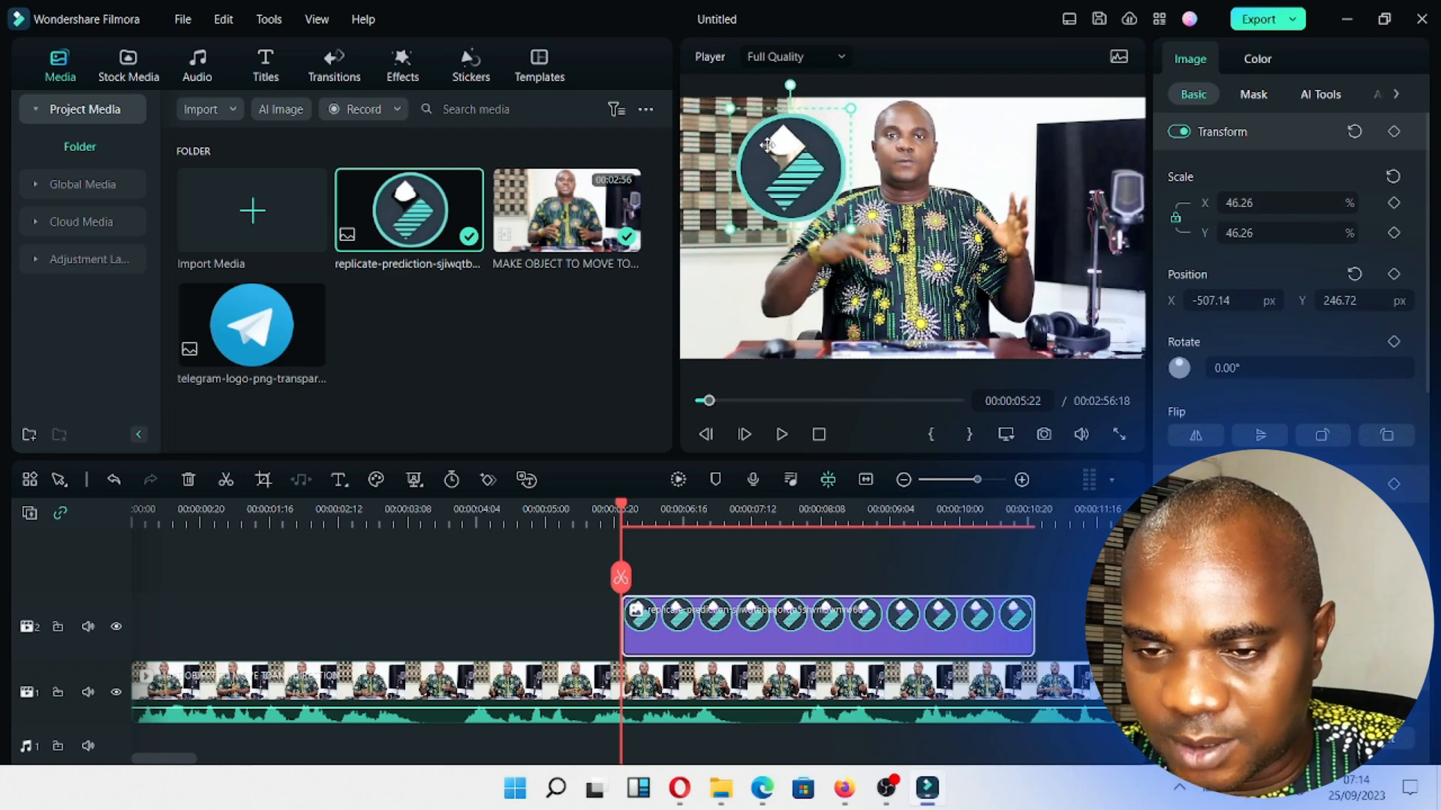
drag(779, 143, 758, 144)
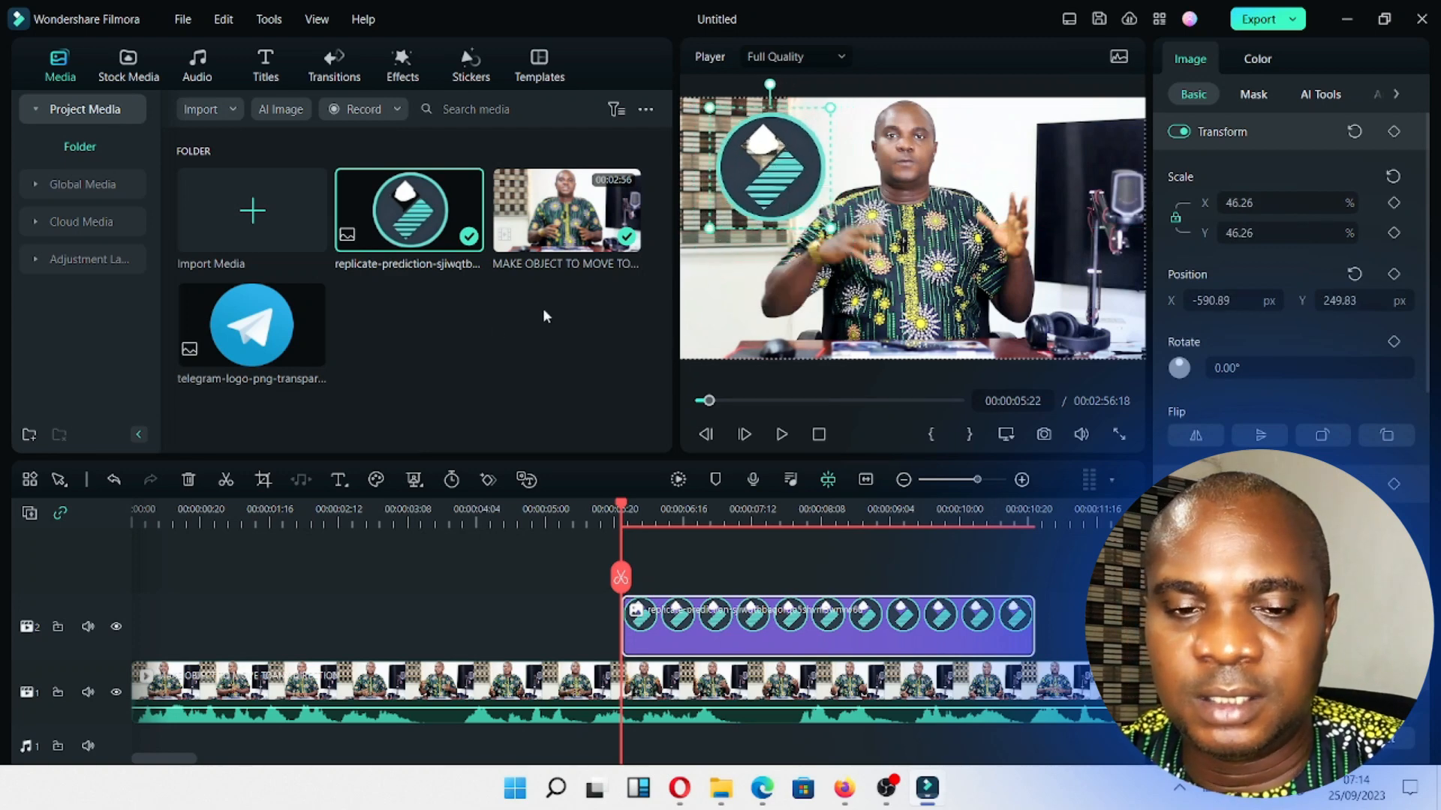
Move the logo clip earlier on its track so that it starts at 00:00:05:18.
mouse_move(590, 499)
mouse_down()
mouse_move(634, 501)
mouse_move(587, 500)
mouse_move(607, 500)
mouse_up()
drag(987, 476, 1004, 479)
drag(878, 625, 742, 624)
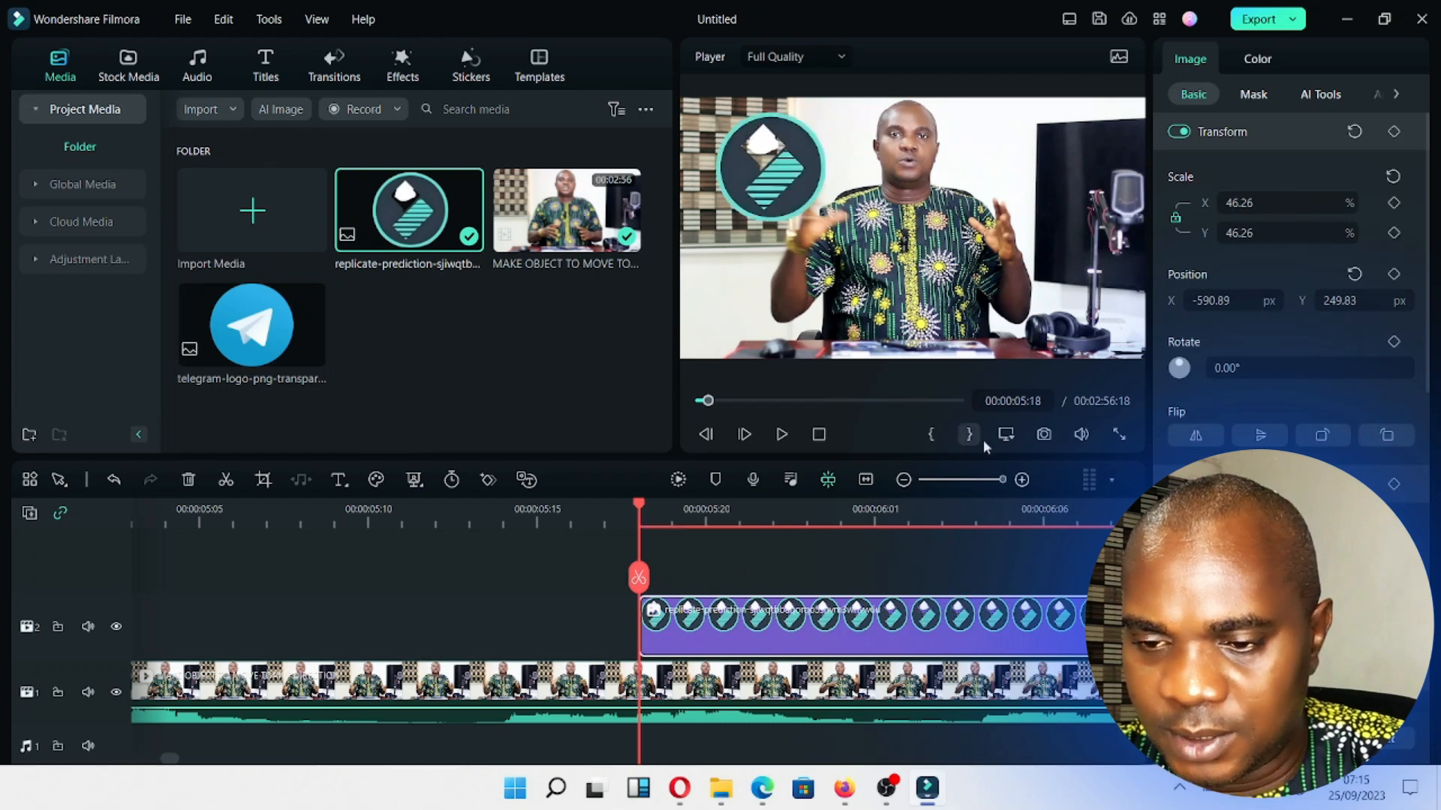
Add a keyframe to the logo clip at 00:00:05:19, close to its start.
click(661, 512)
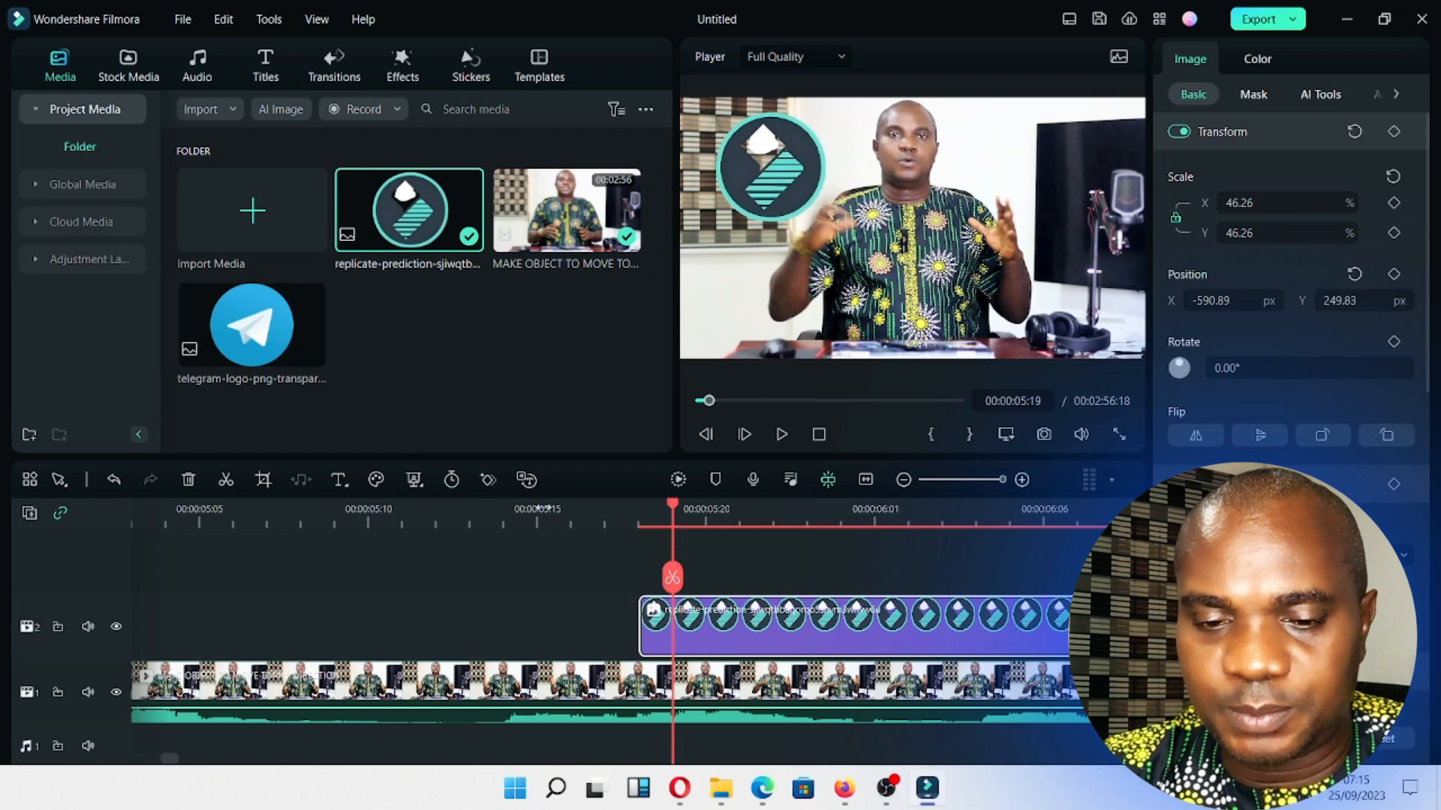
click(487, 481)
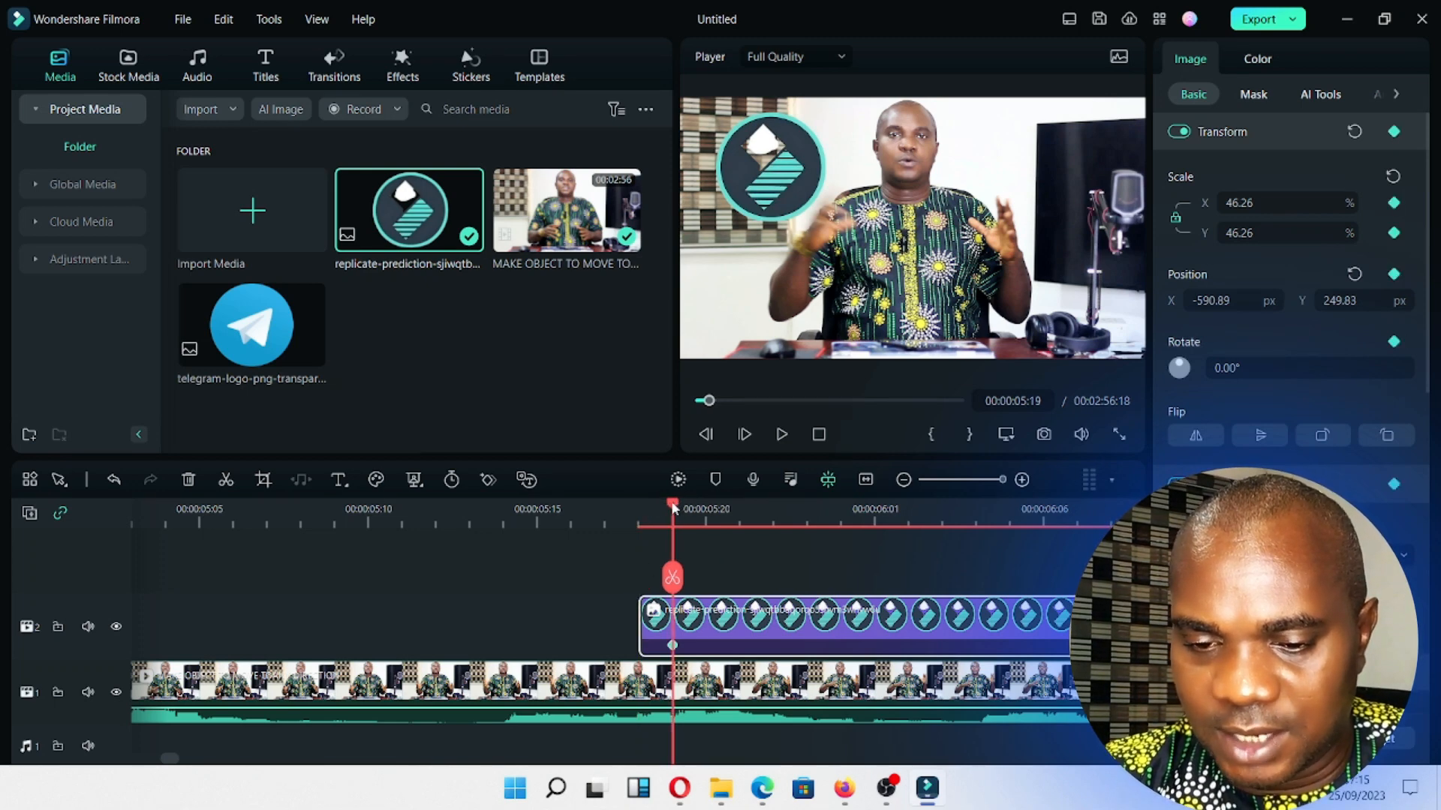
drag(676, 509, 653, 502)
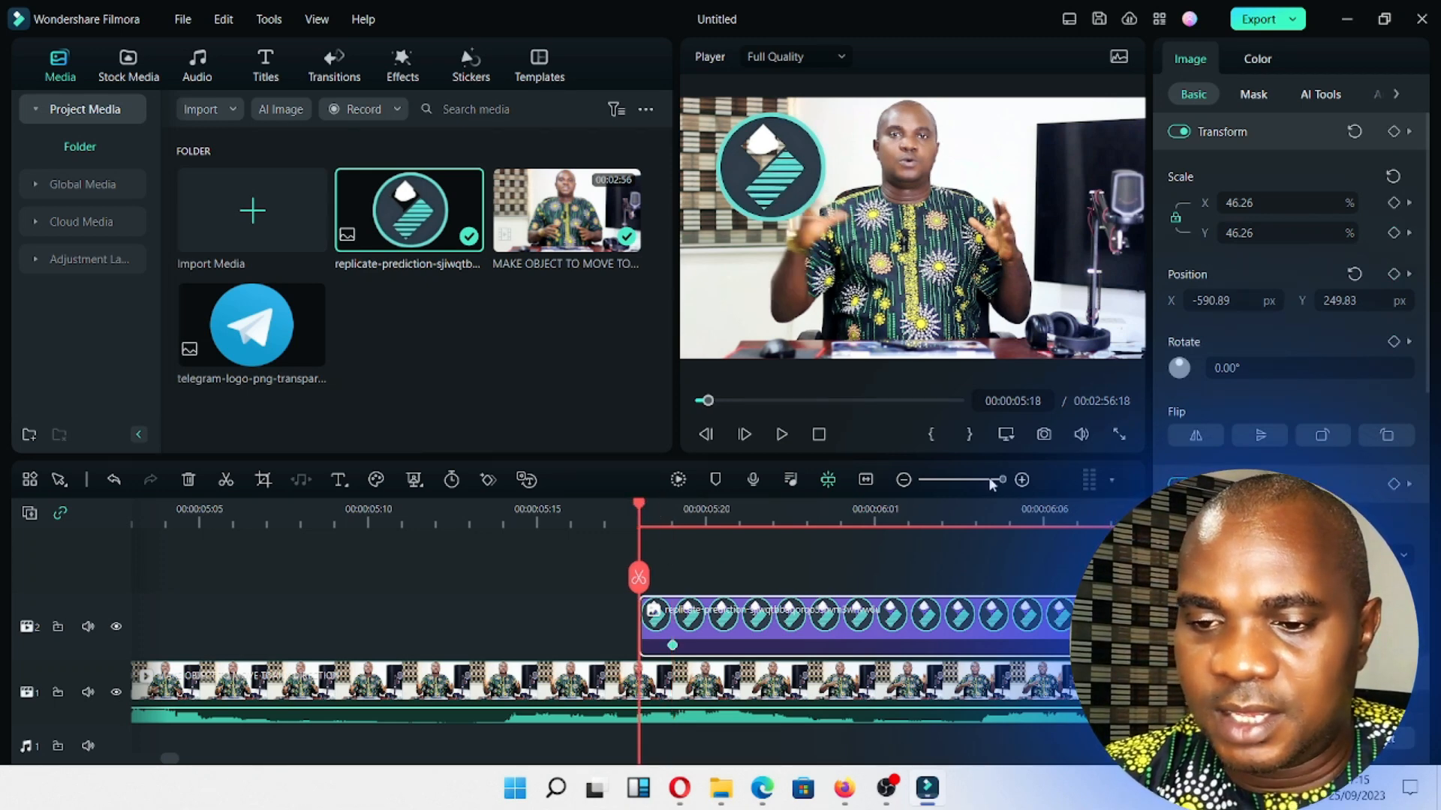
drag(991, 481, 986, 481)
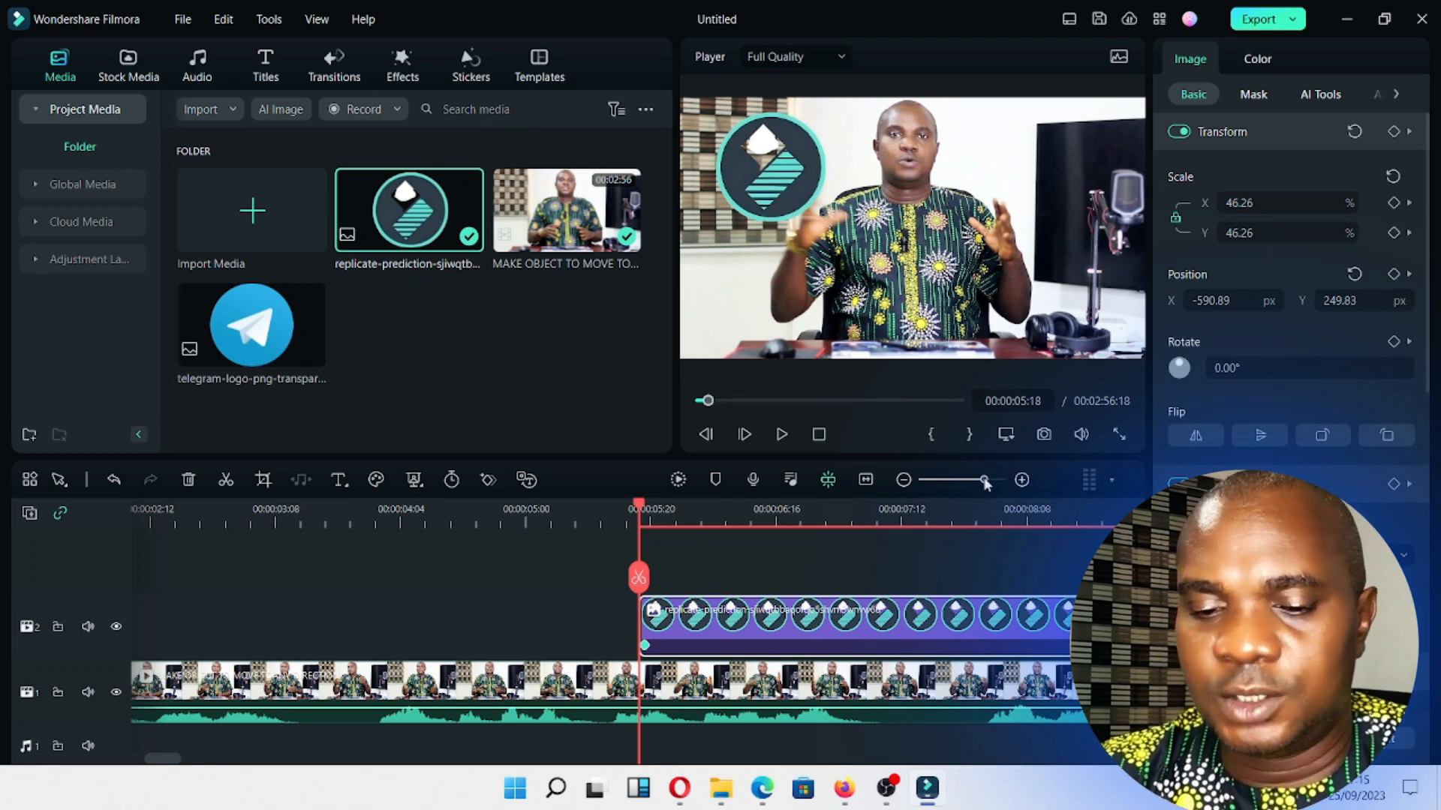
drag(976, 480, 1002, 480)
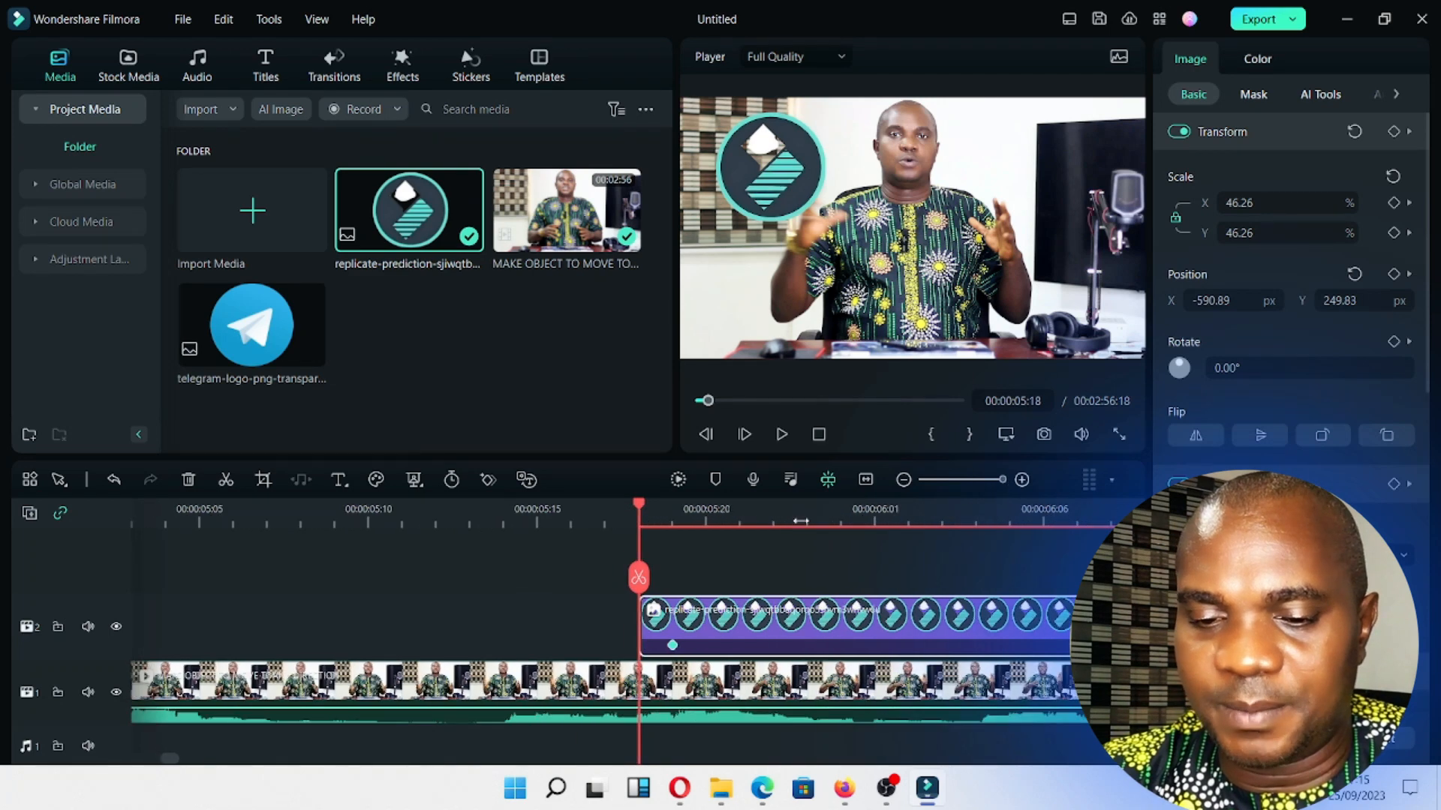
At the 00:00:05:19 keyframe, scale the logo to about 40.52% and position it at about X -659.13, Y 283.97 px.
click(674, 520)
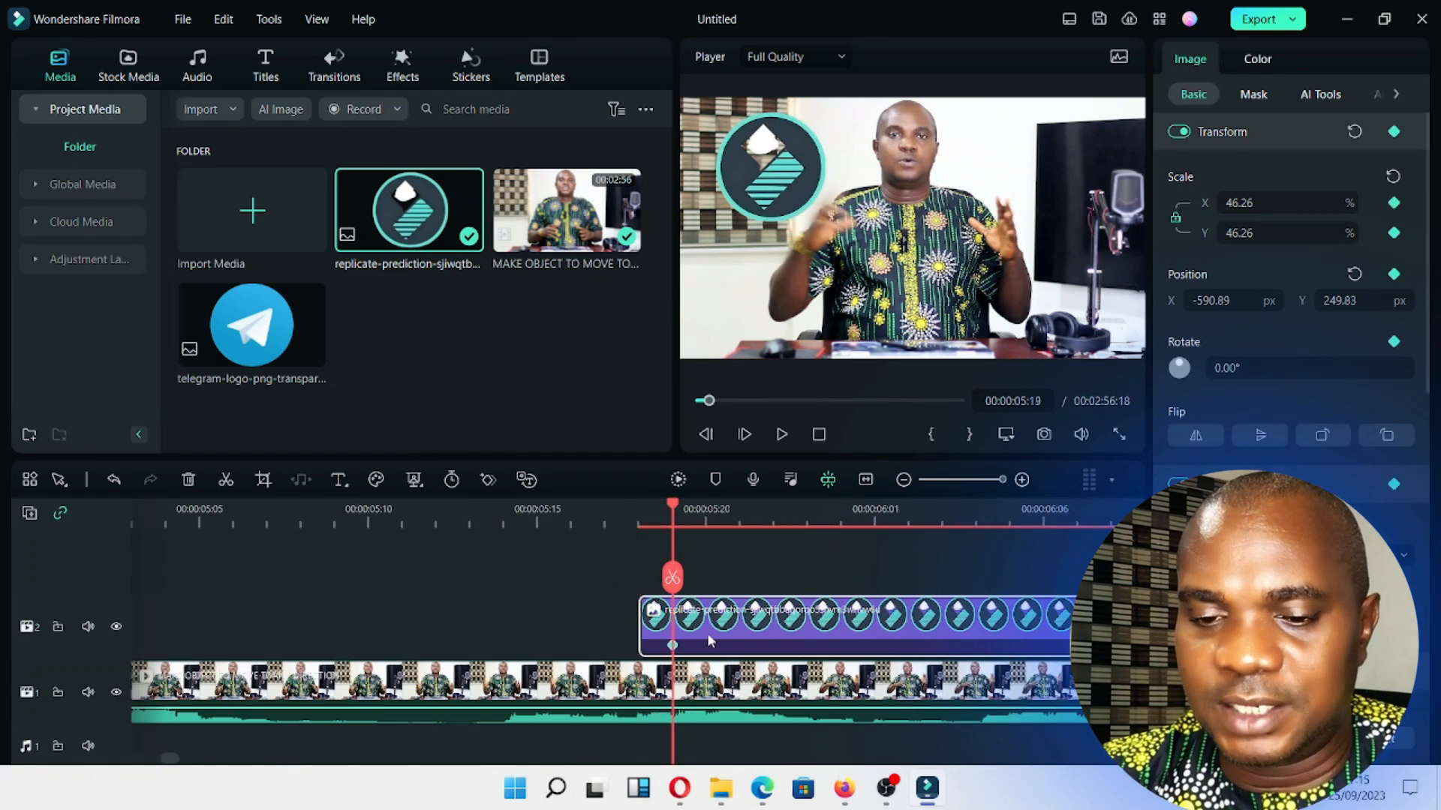
click(710, 629)
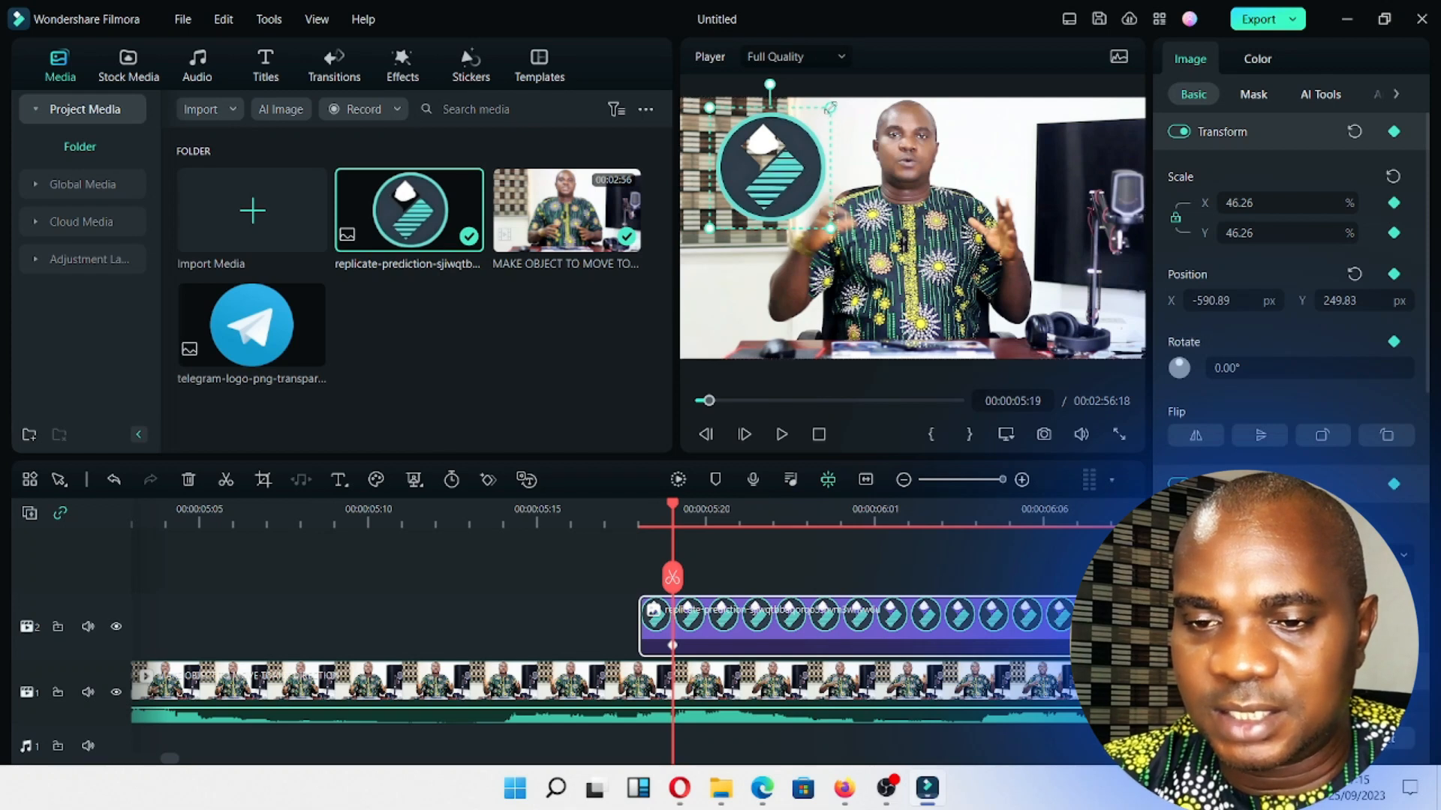
drag(830, 108, 821, 116)
drag(784, 170, 769, 163)
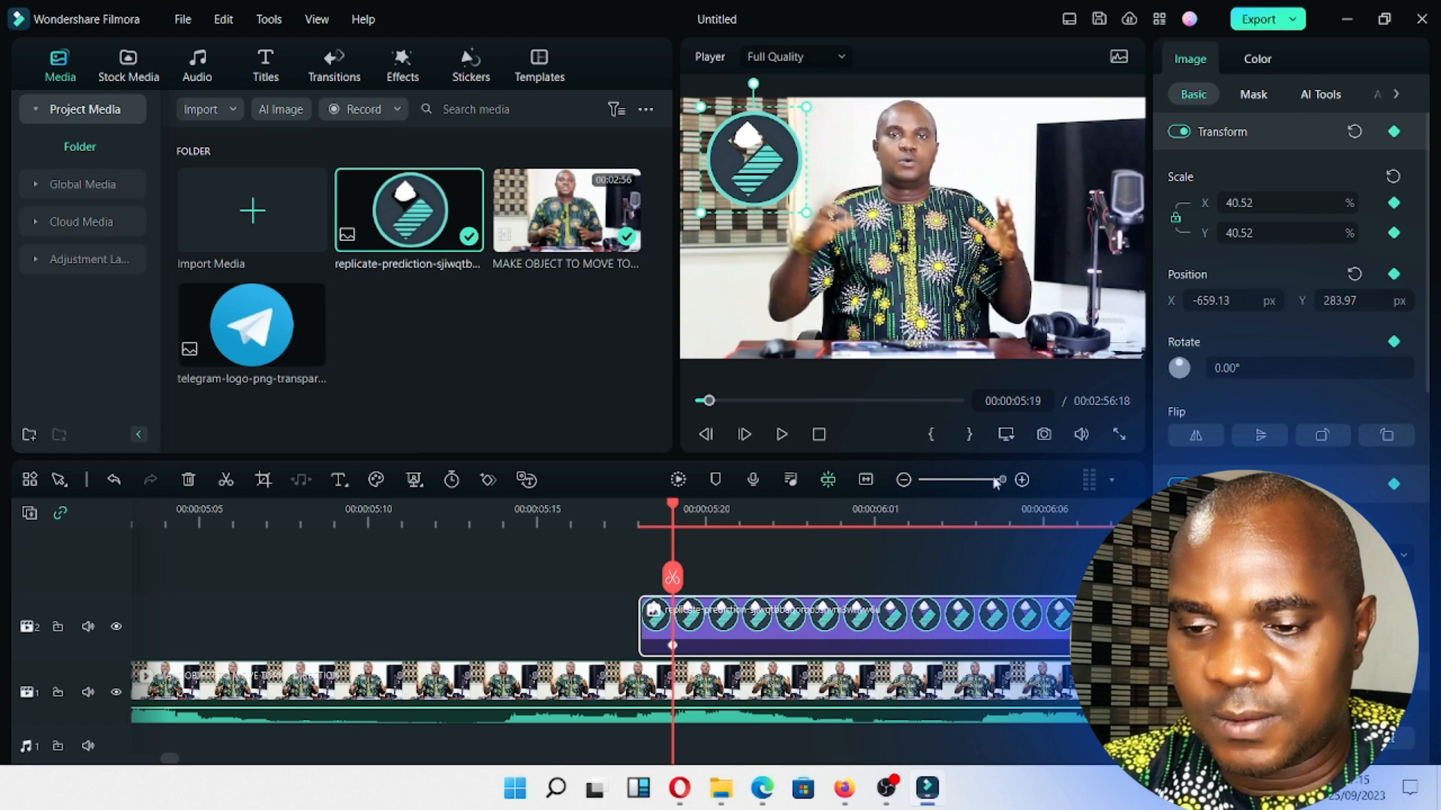
Play the video forward to 00:00:06:12 and add a second keyframe to the logo clip there.
drag(996, 482, 990, 483)
key(space)
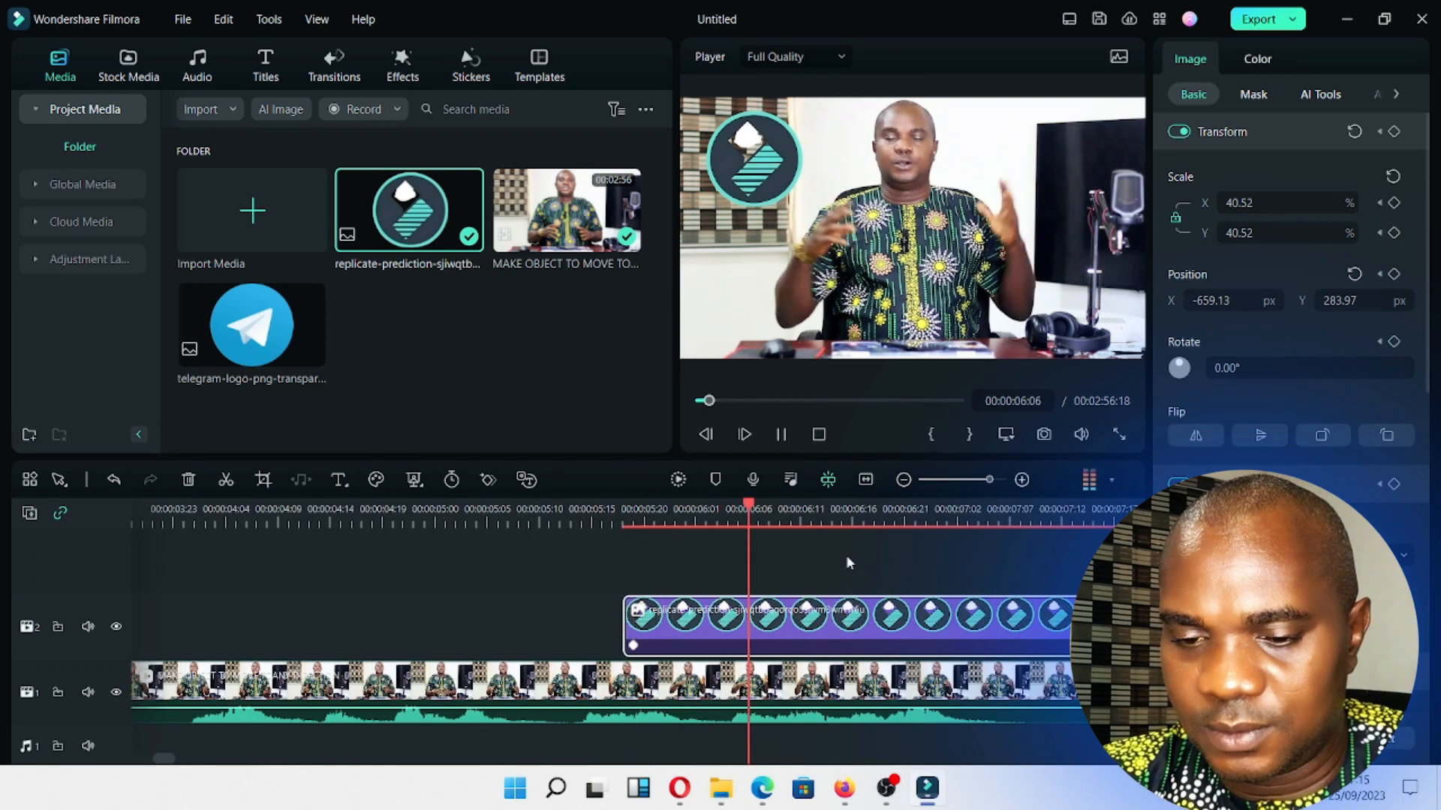
key(space)
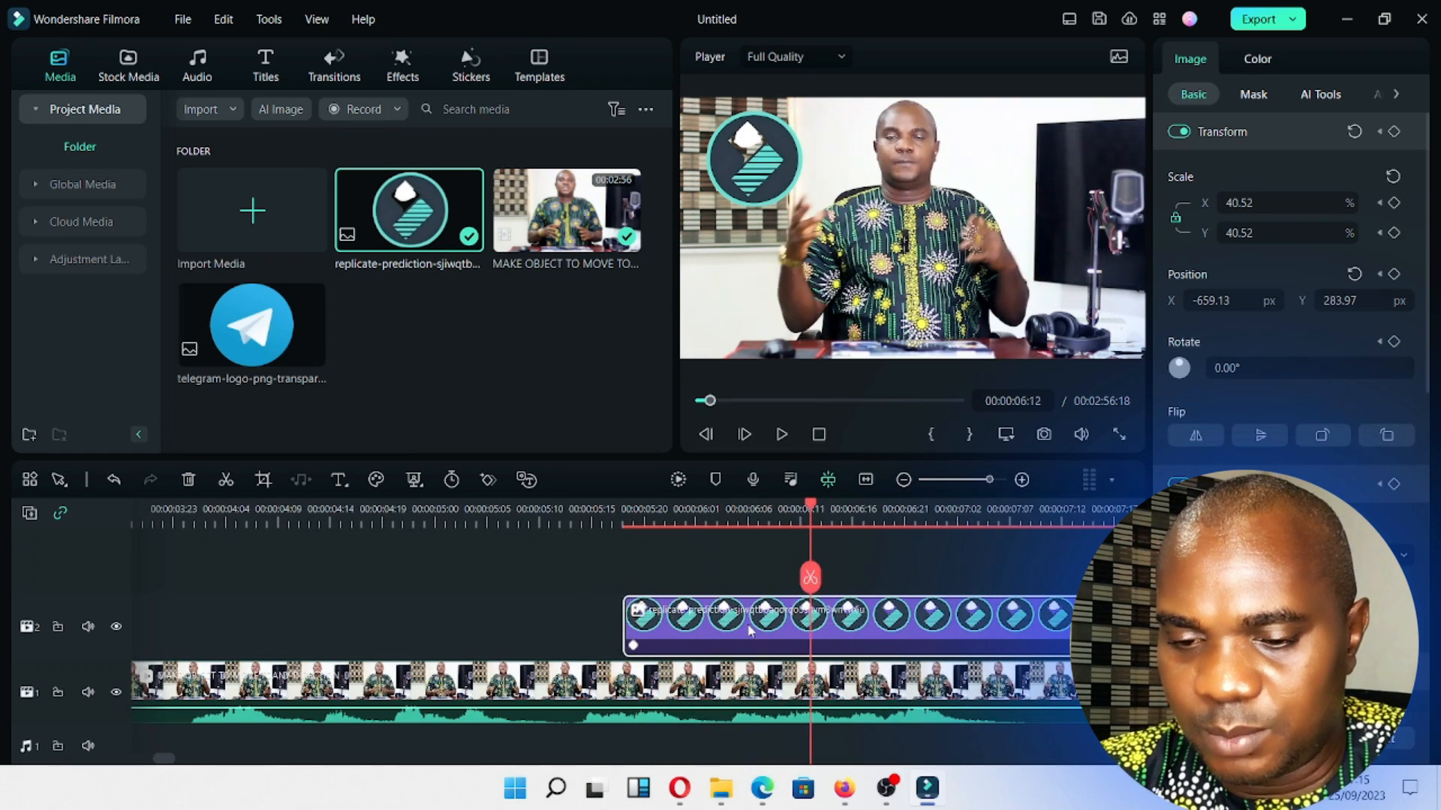
click(488, 480)
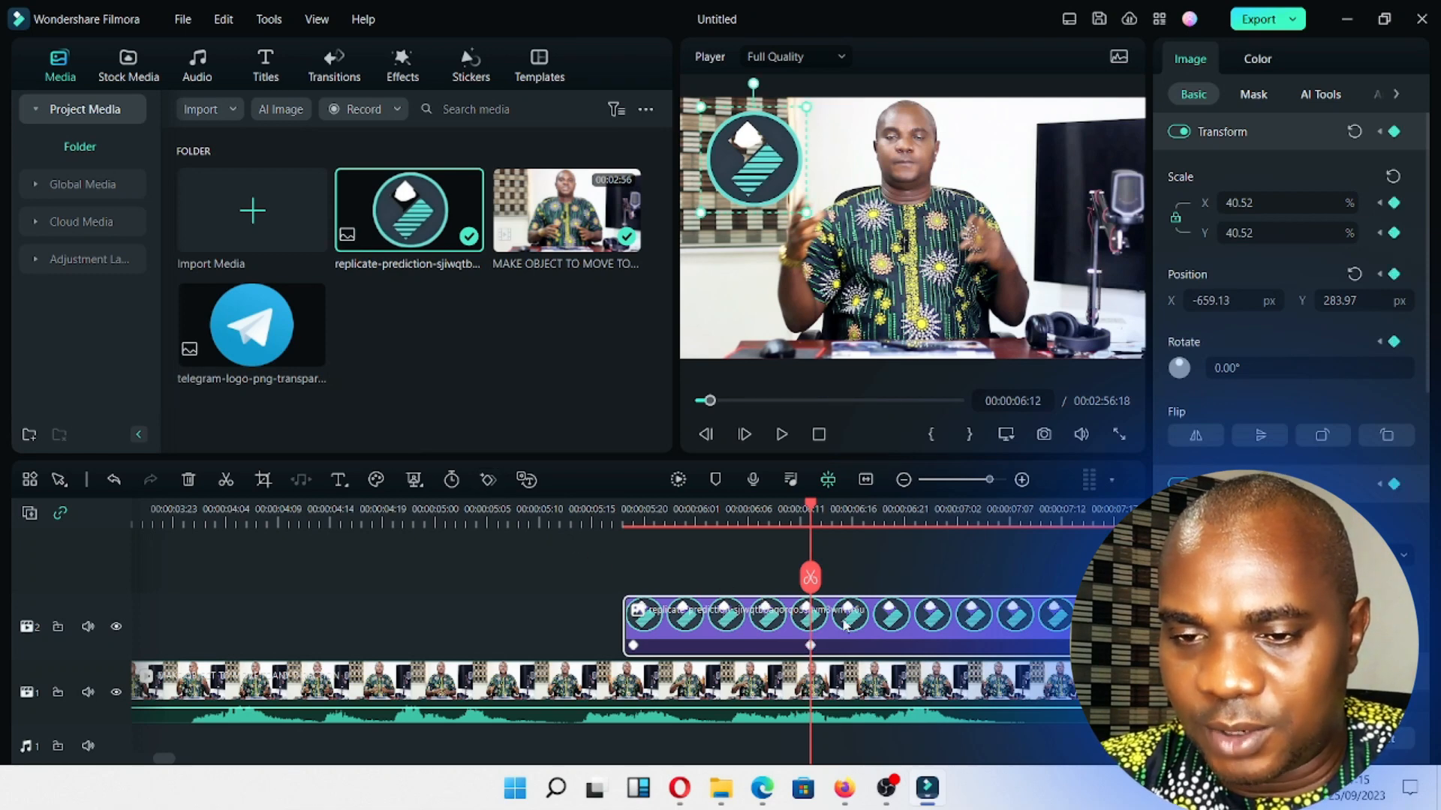
At the 00:00:06:12 keyframe, position the logo at about X 680.84, Y 283.97 px, and play back the motion from the clip's start.
drag(797, 163, 1089, 163)
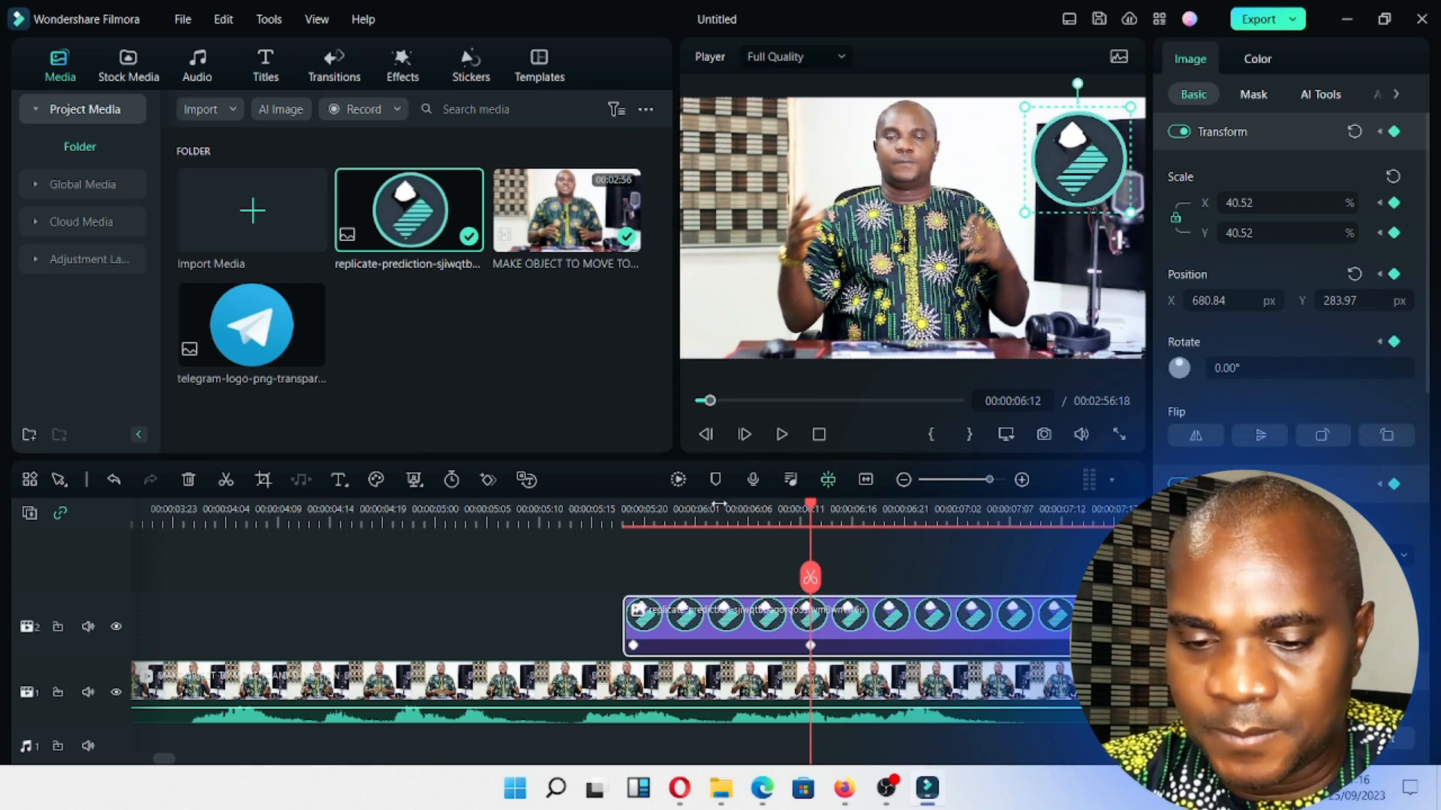
click(634, 524)
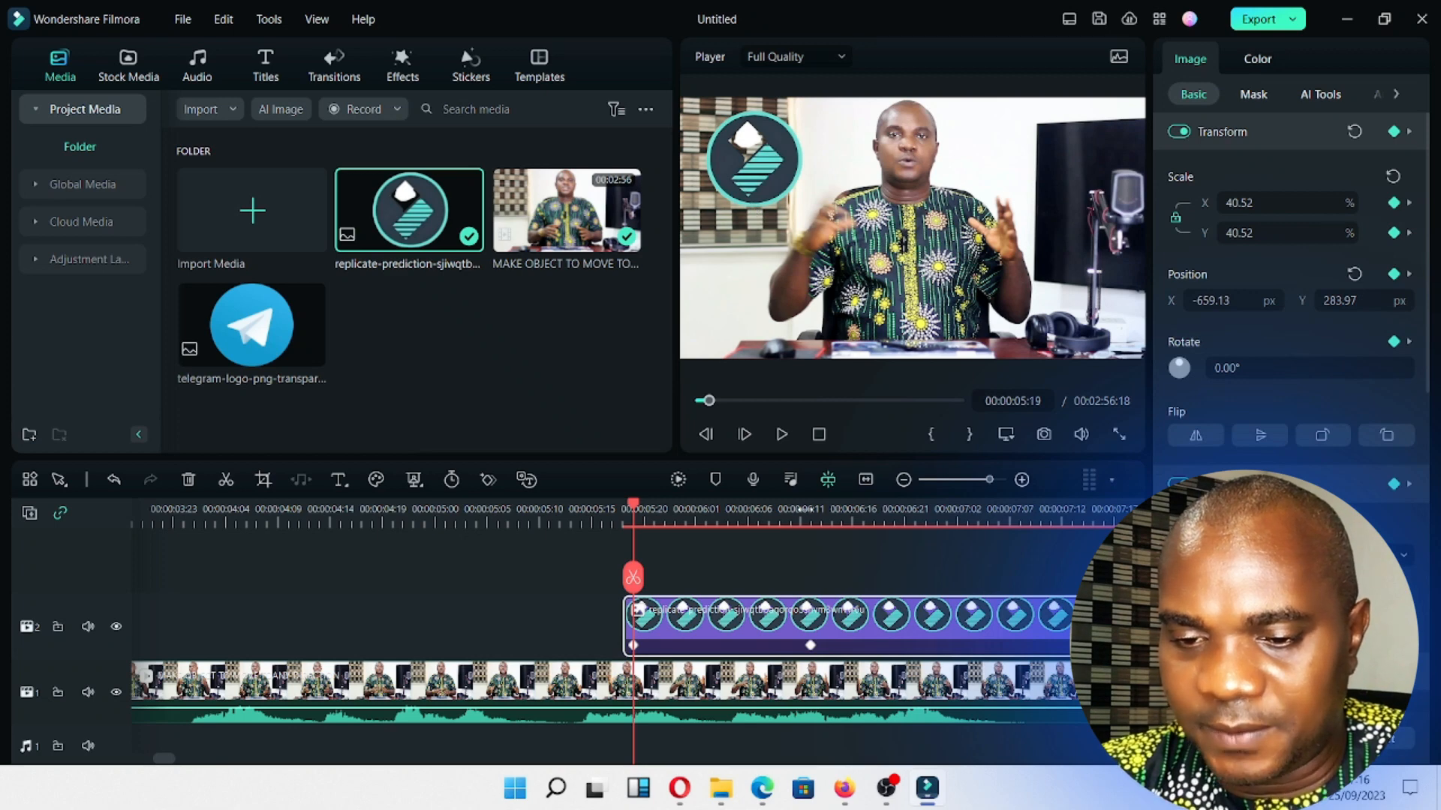
click(806, 513)
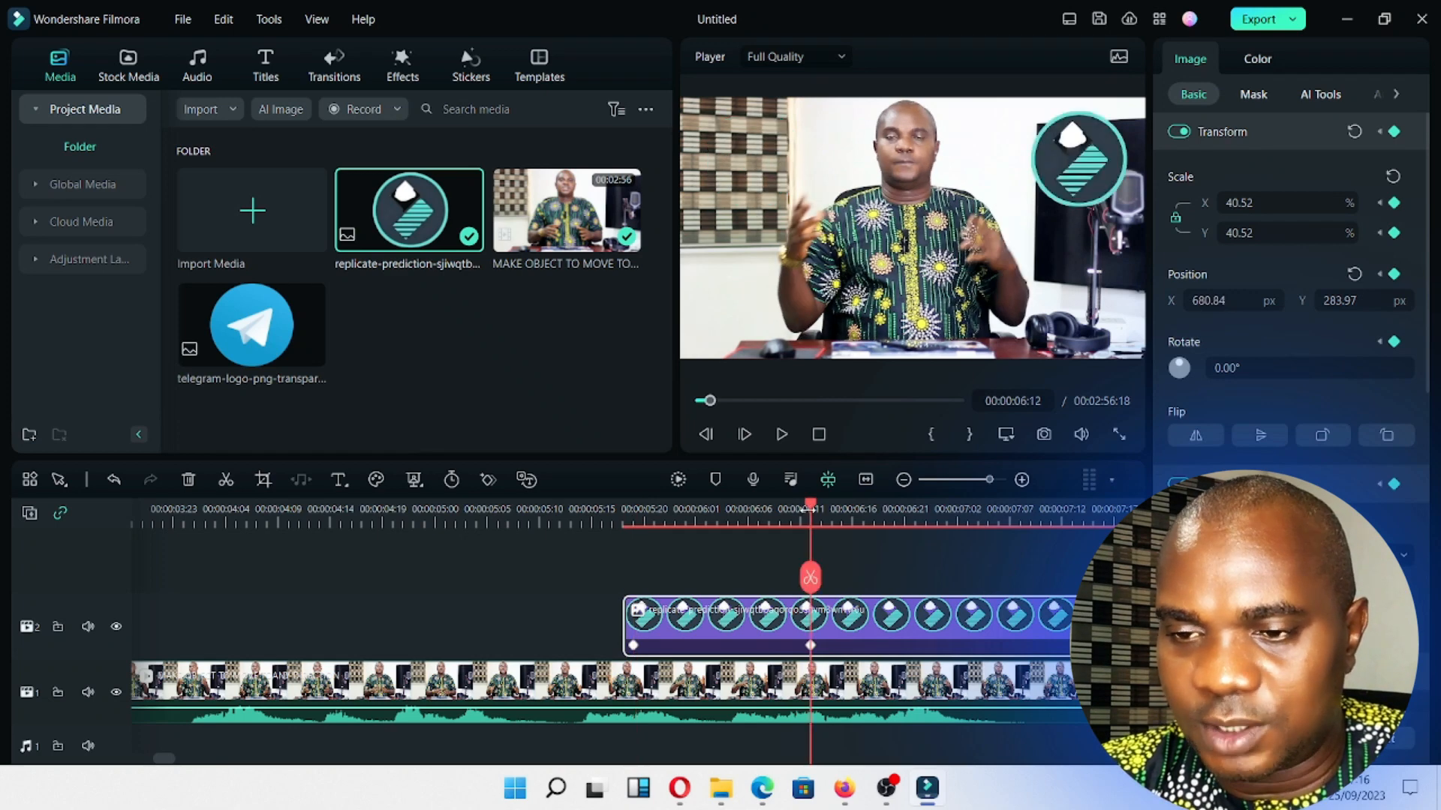
click(623, 523)
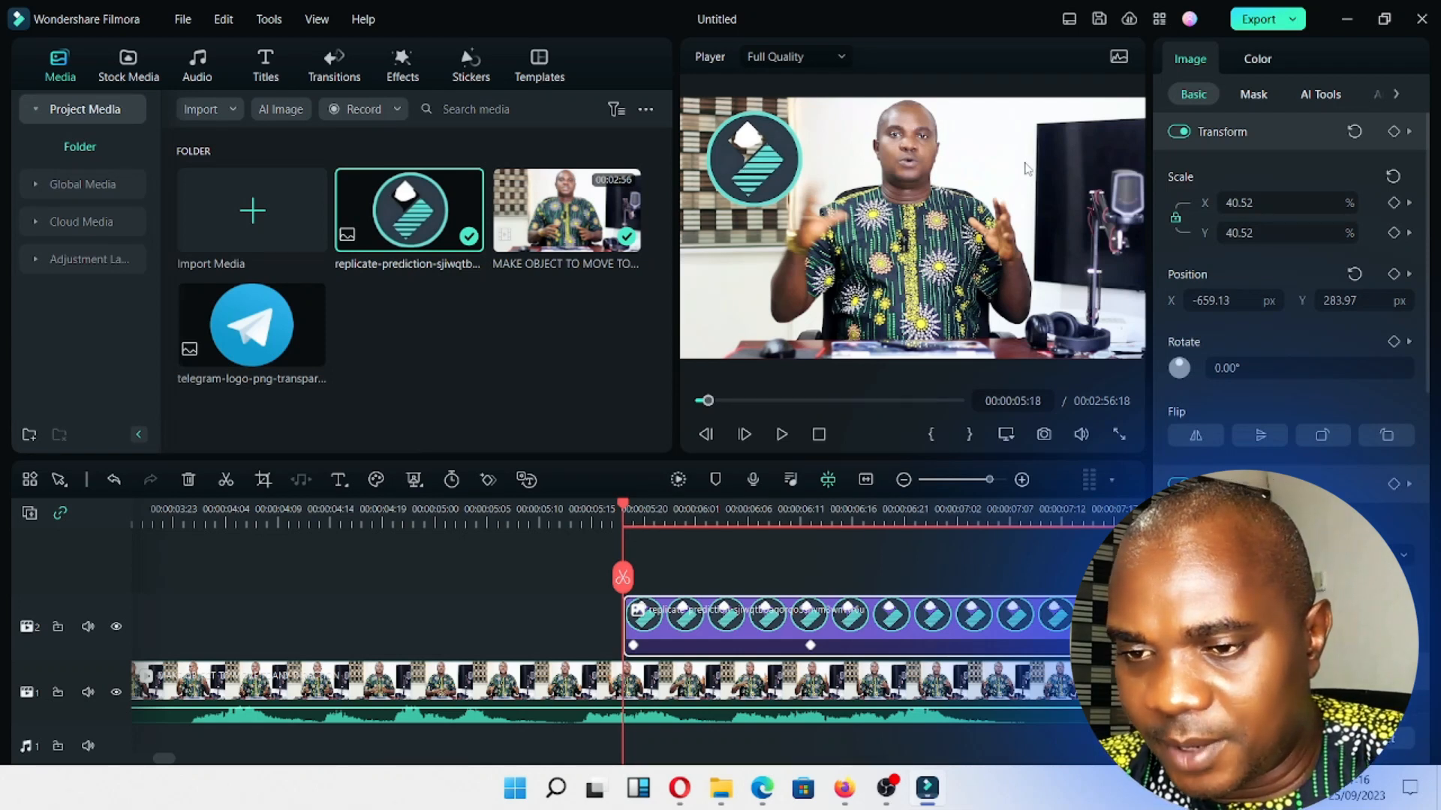
key(space)
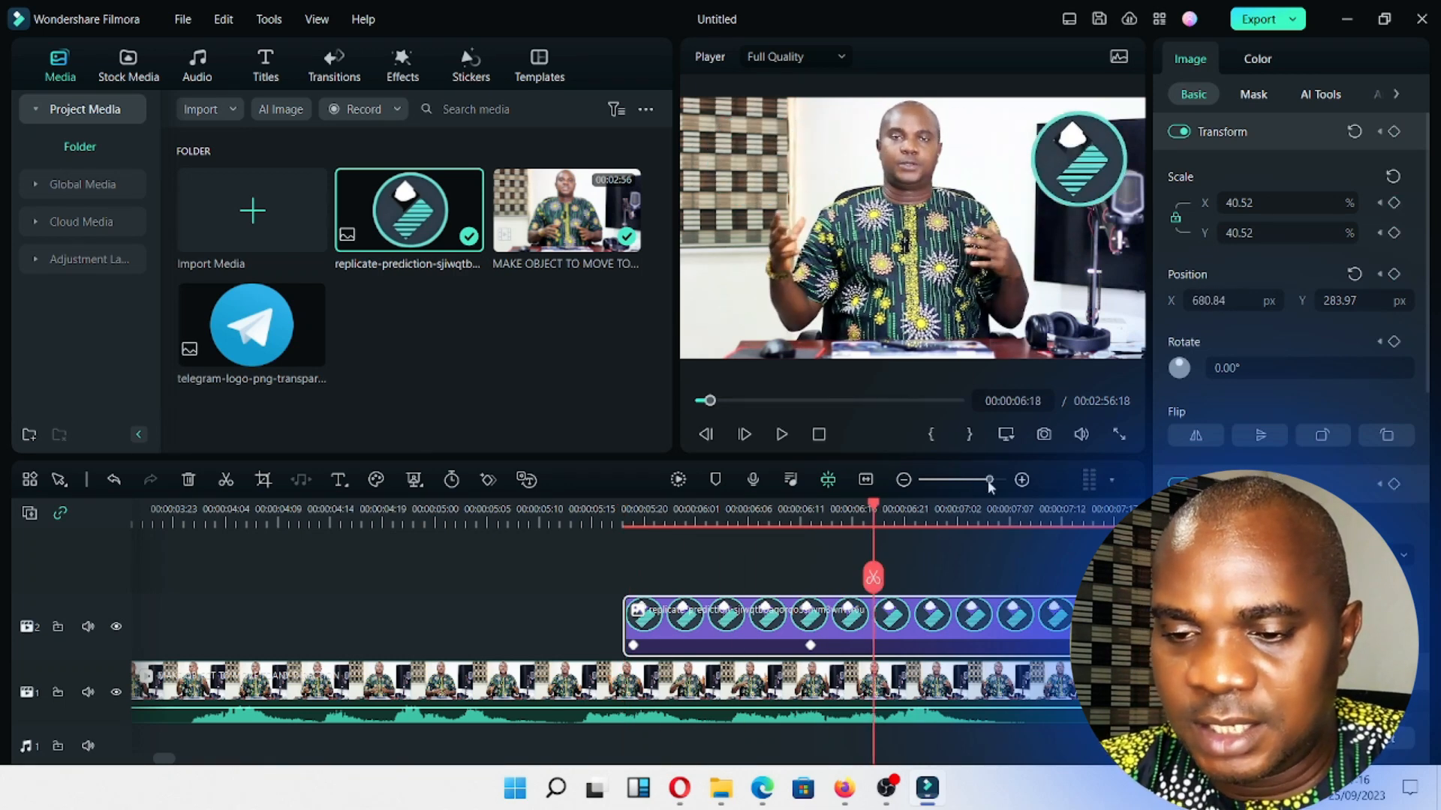
Add a keyframe to the logo clip at 00:00:07:04 and position the logo there at about X 699.45, Y -321.21 px.
drag(989, 481, 991, 484)
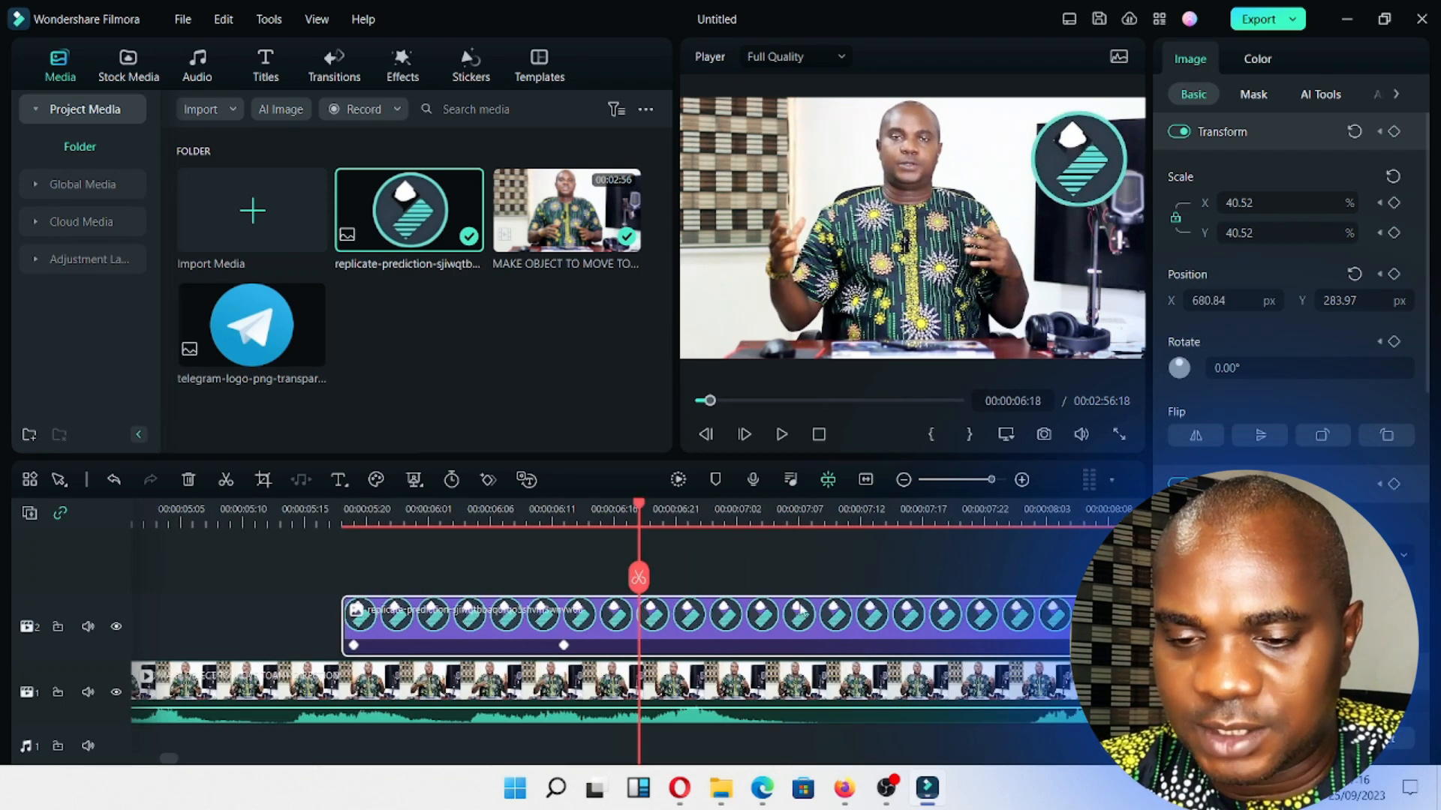
click(761, 521)
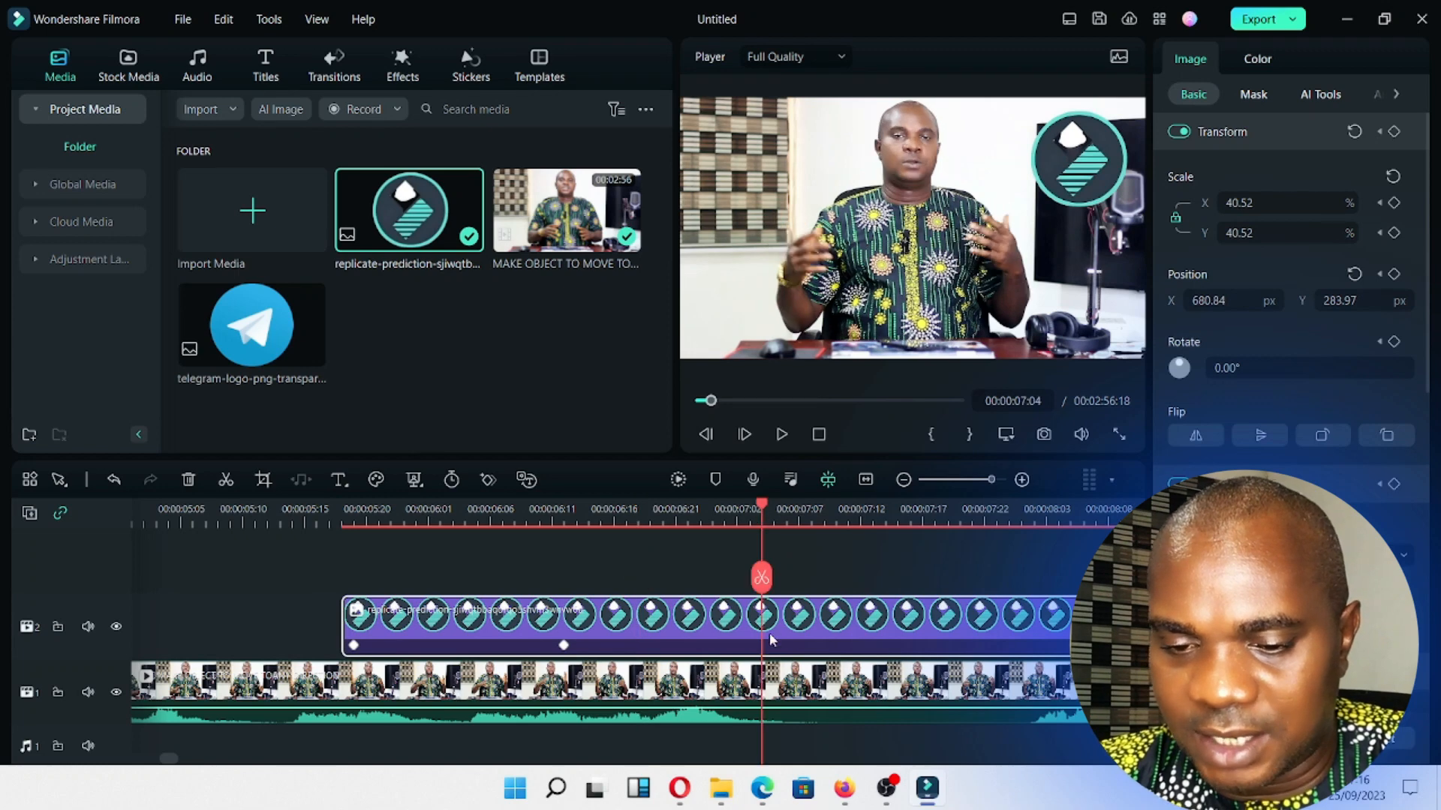
click(489, 480)
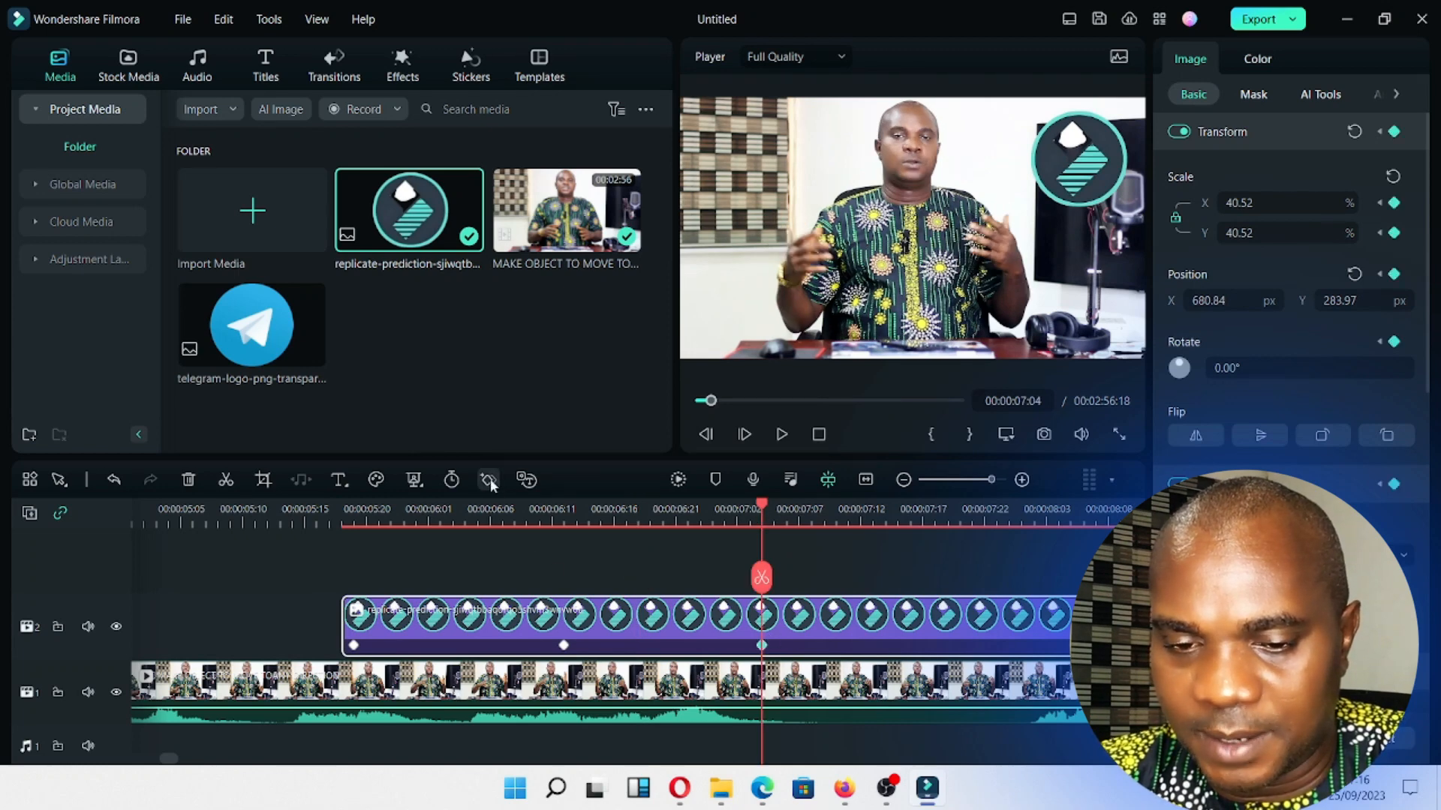
drag(1074, 172, 1075, 318)
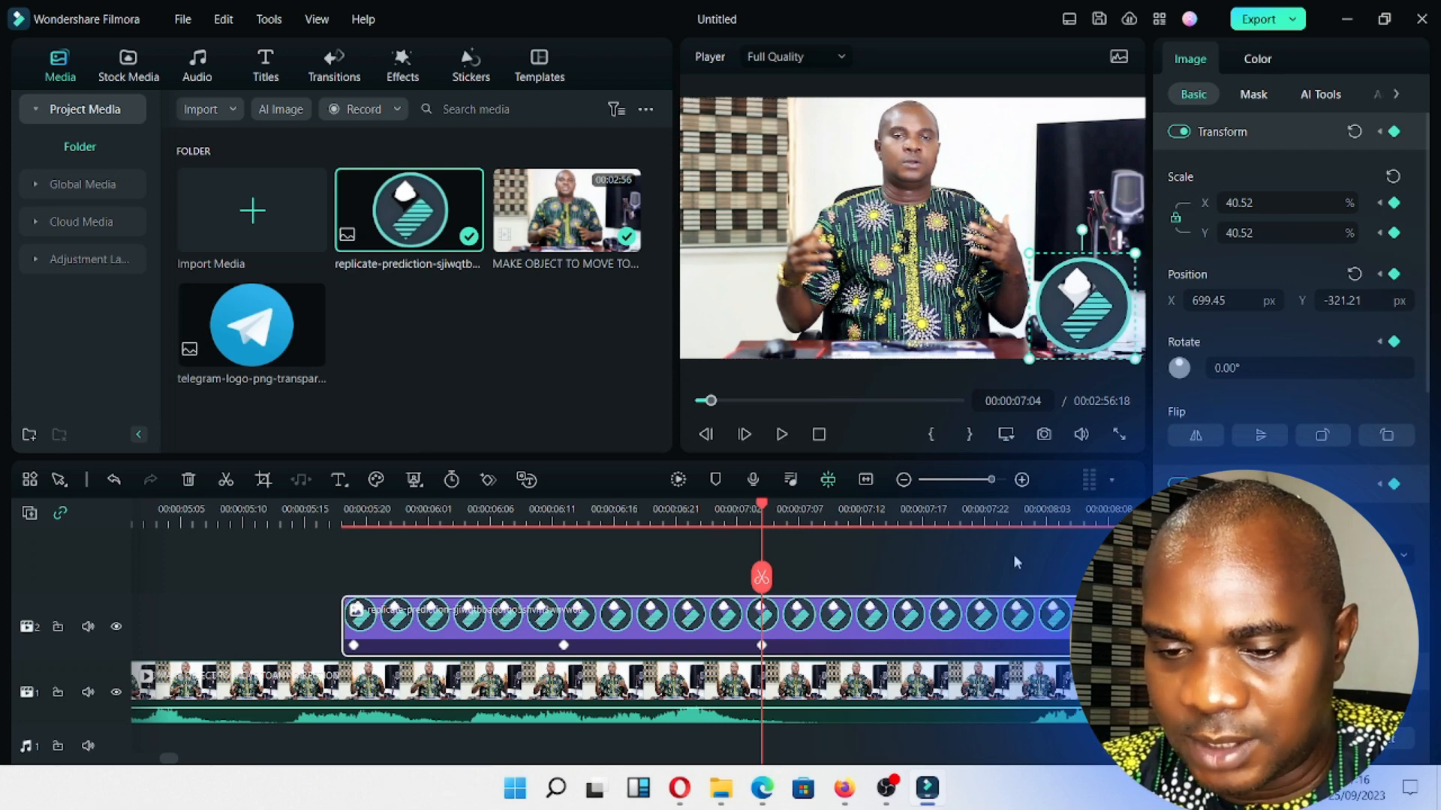
Add a keyframe to the logo clip at 00:00:07:22 and position the logo there at about X -740.81, Y -321.21 px.
click(983, 523)
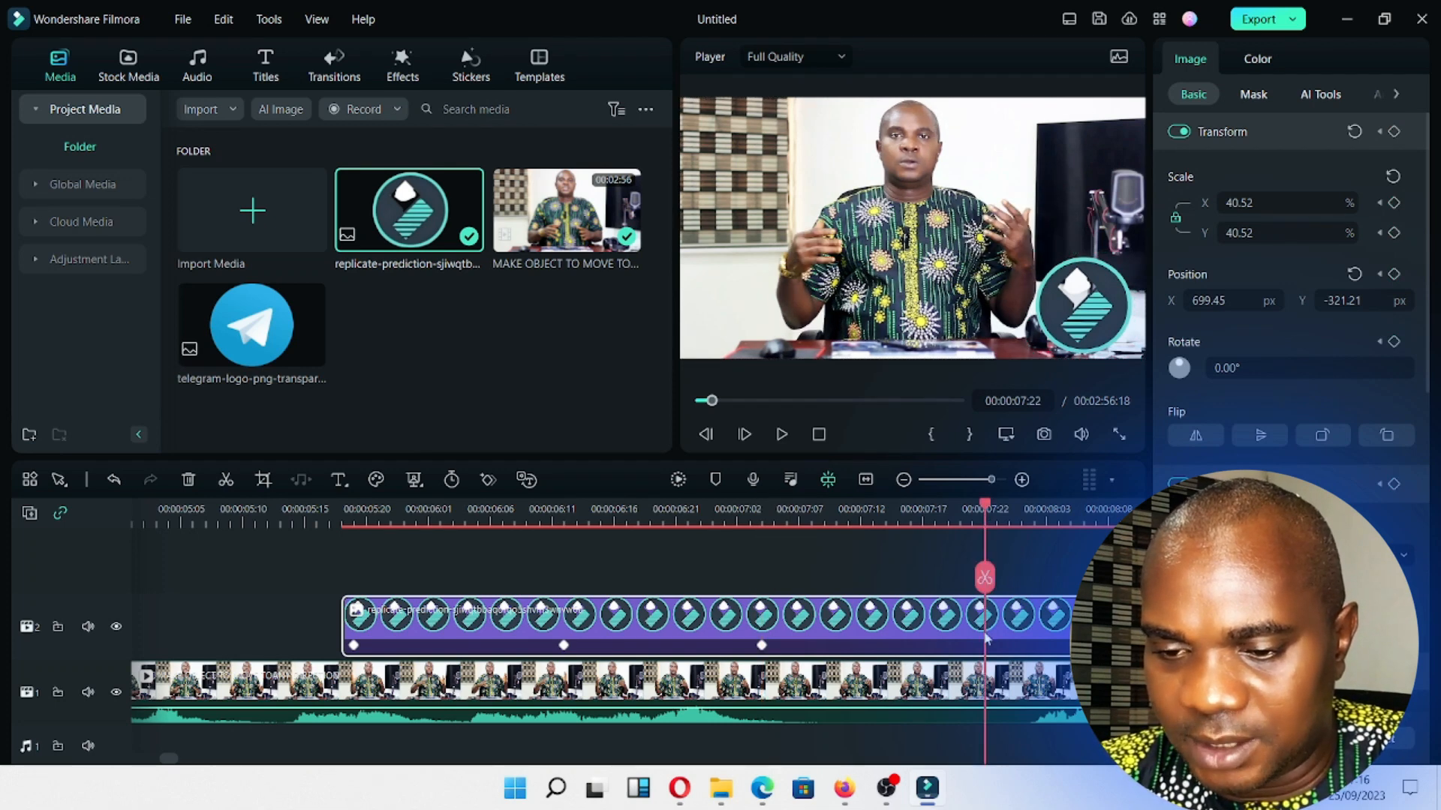
click(987, 638)
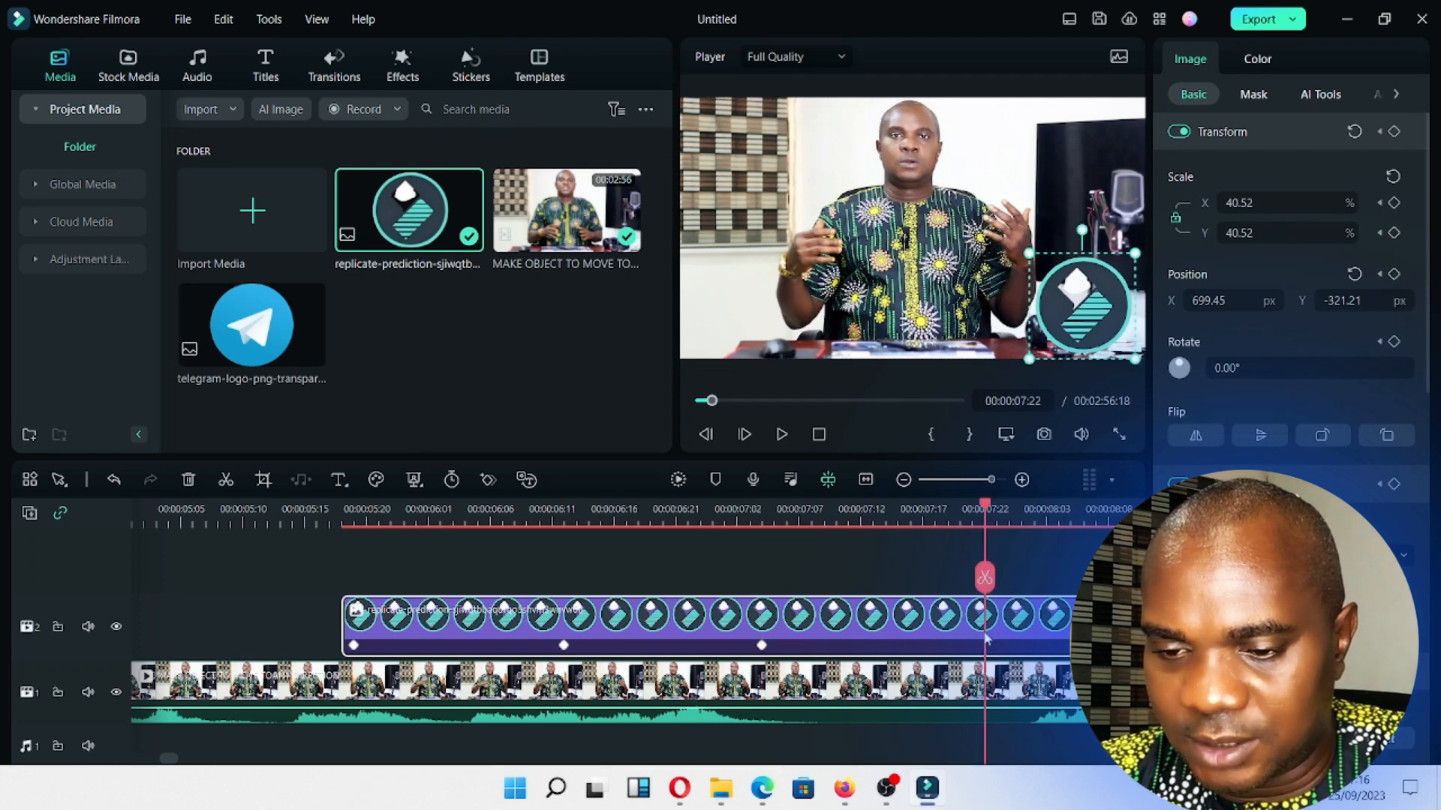
click(486, 486)
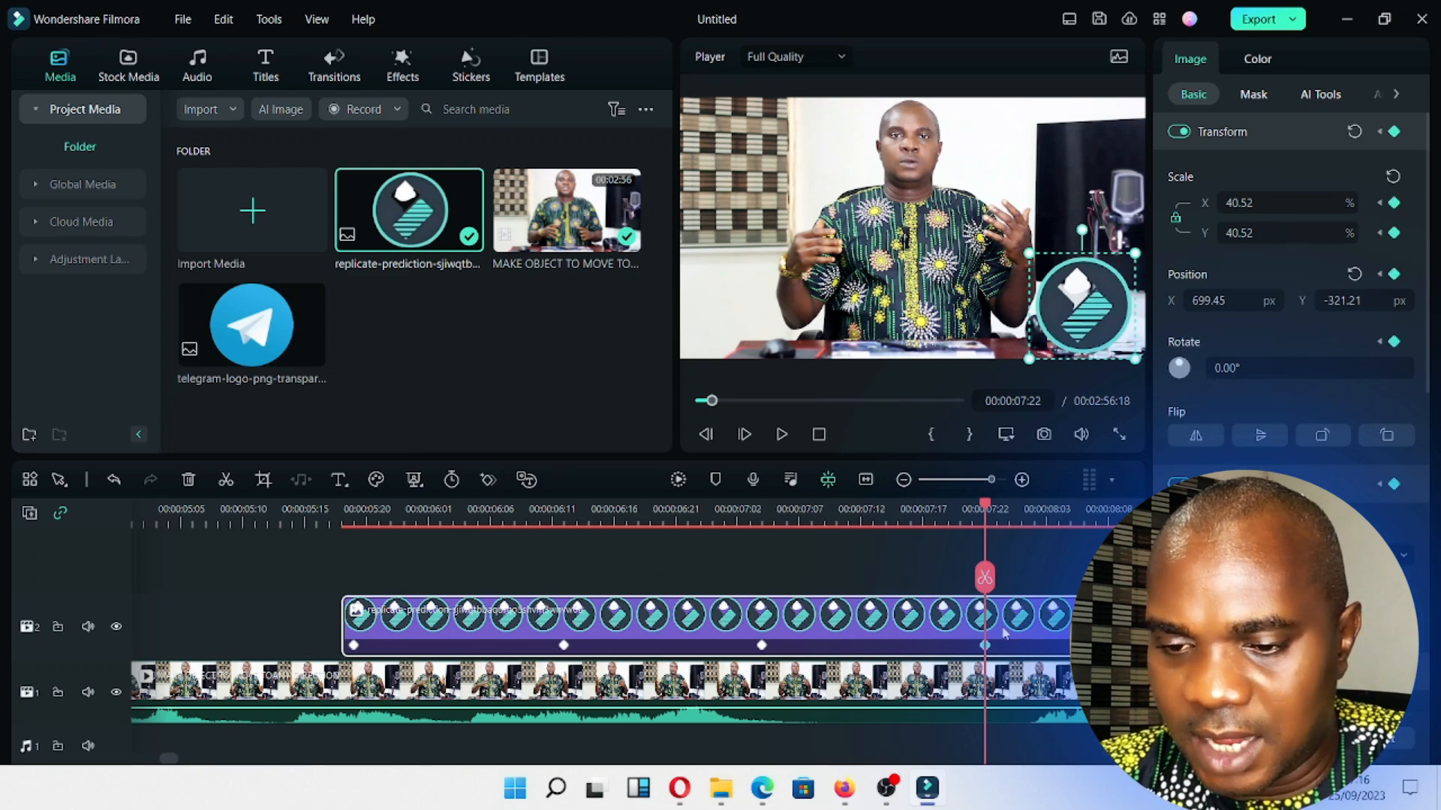
drag(1059, 307, 712, 307)
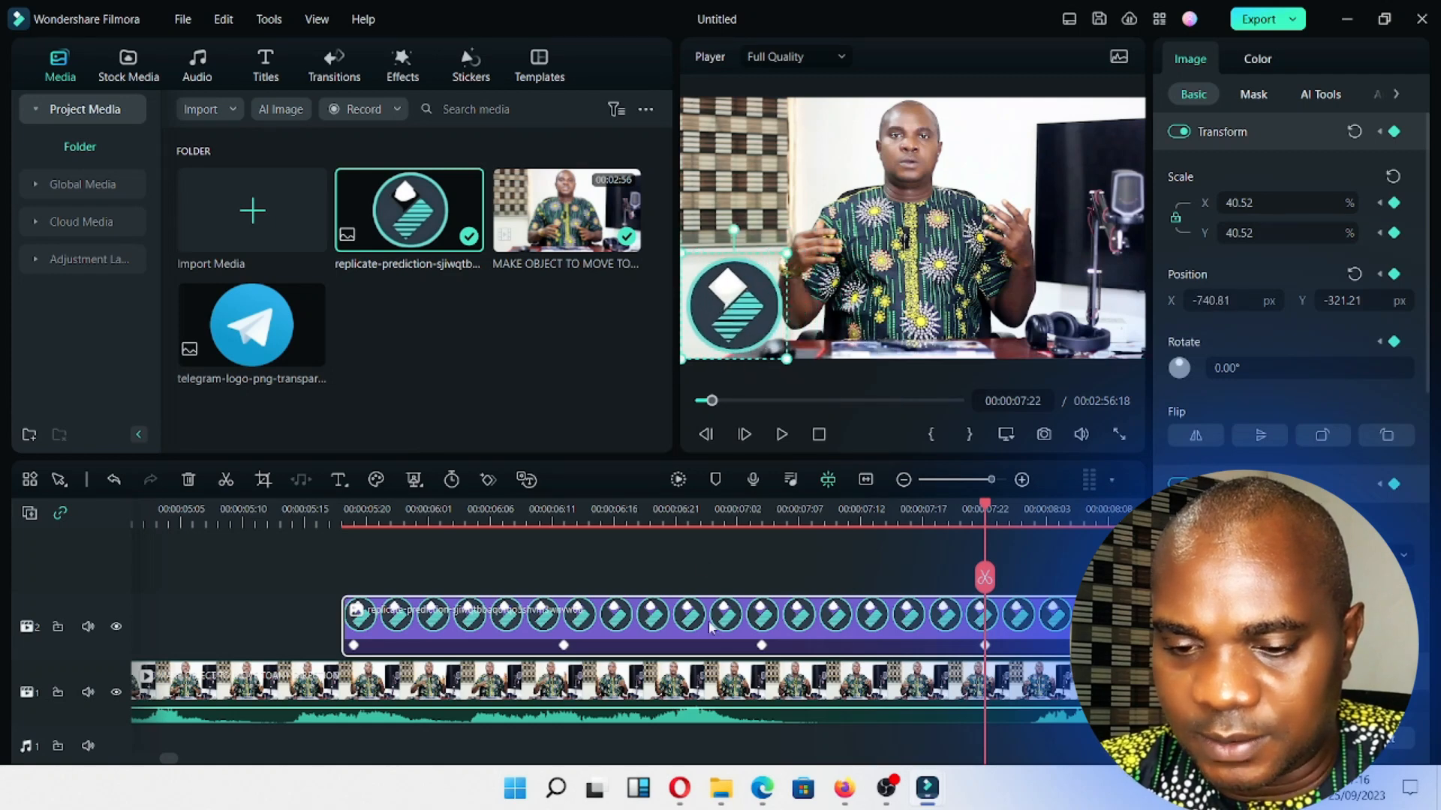
Play back the logo's keyframed motion from its different keyframes and on towards the end of the logo clip.
click(760, 527)
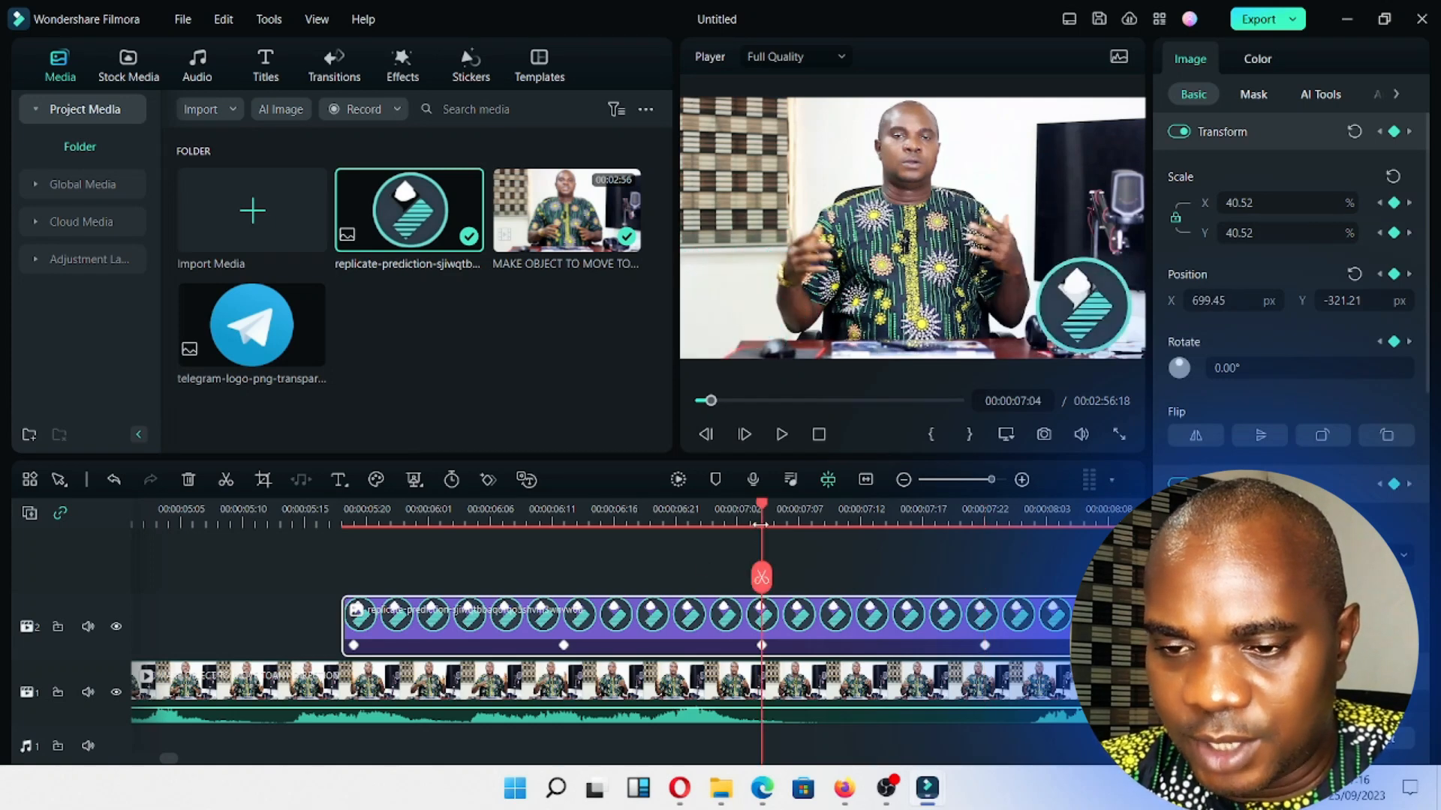
key(space)
key(space)
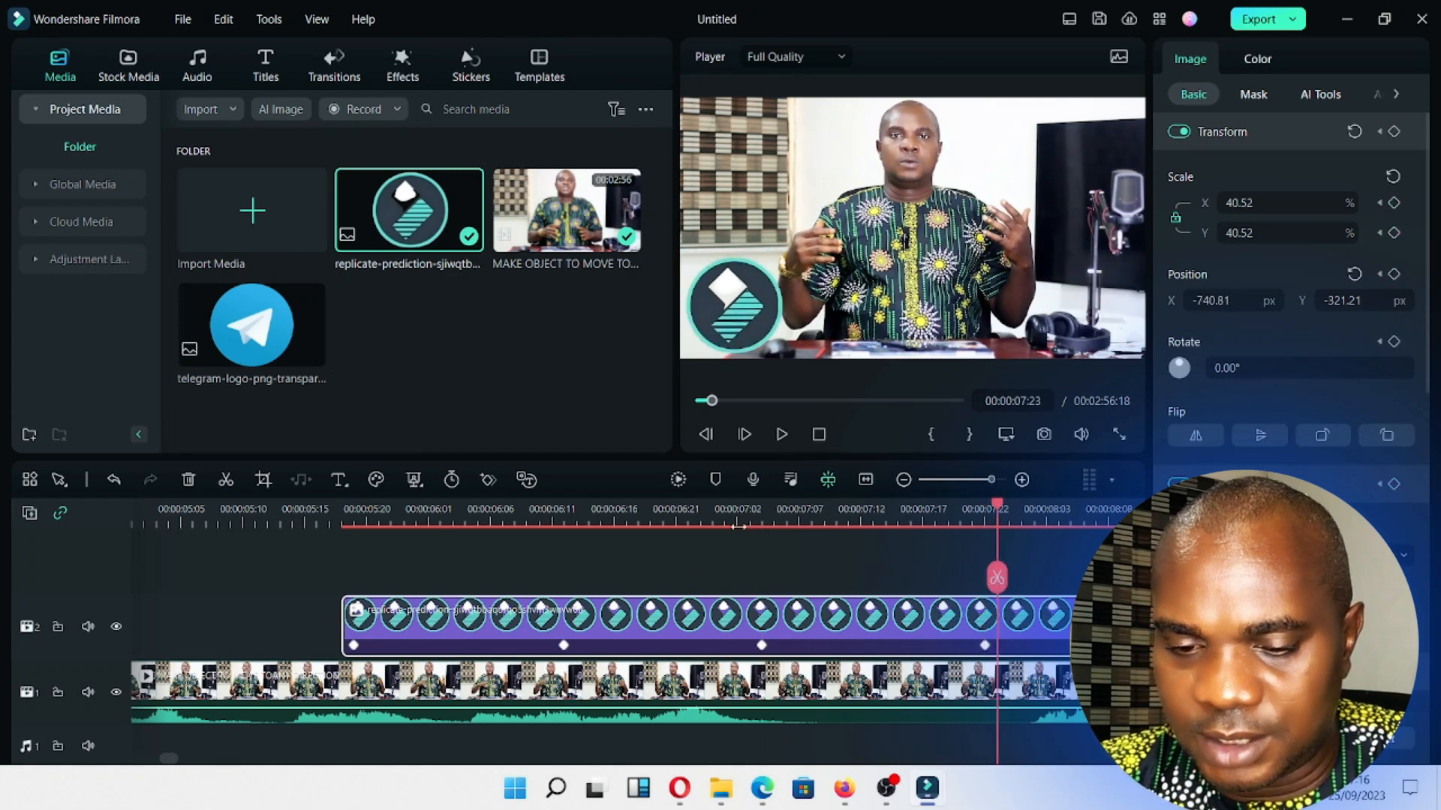
click(564, 520)
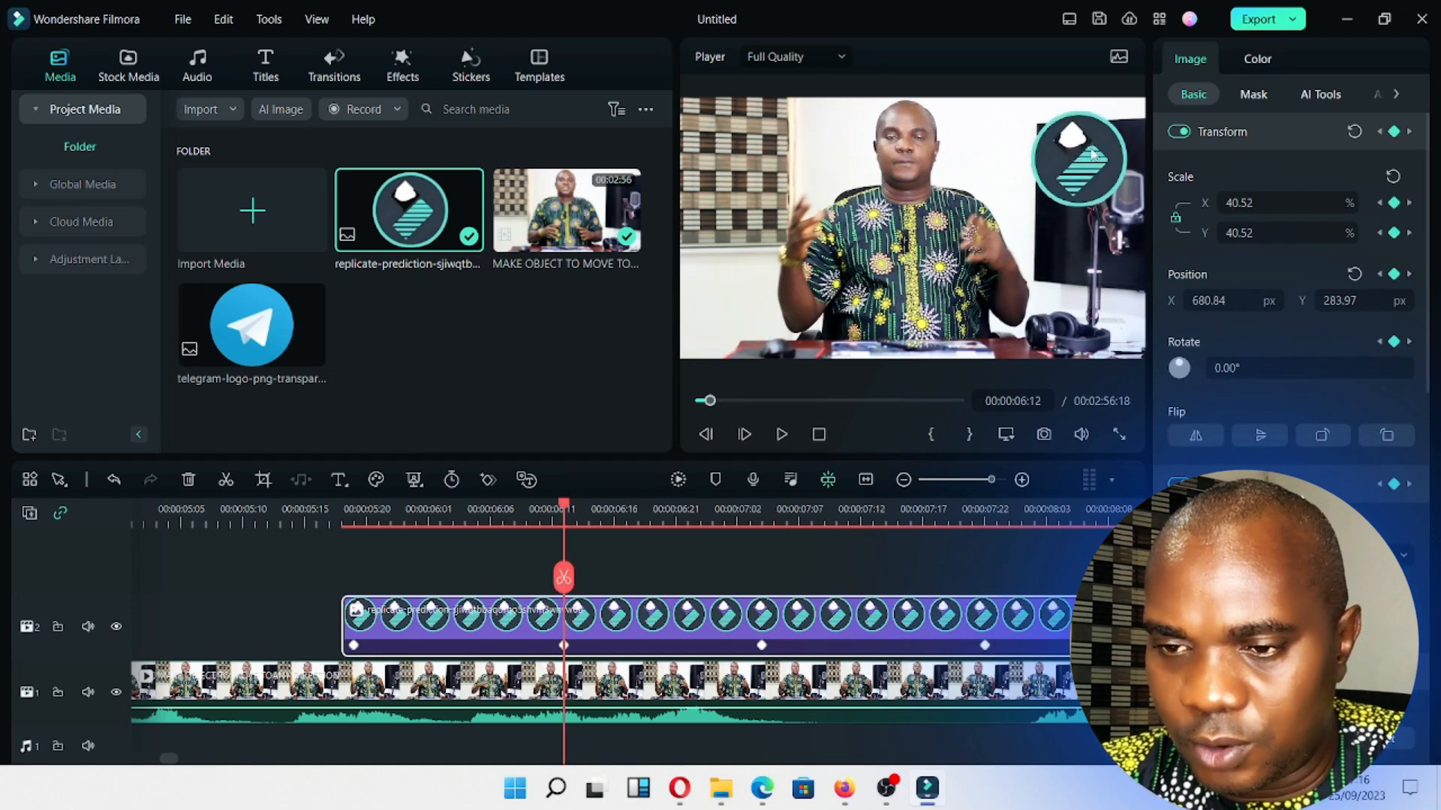
key(space)
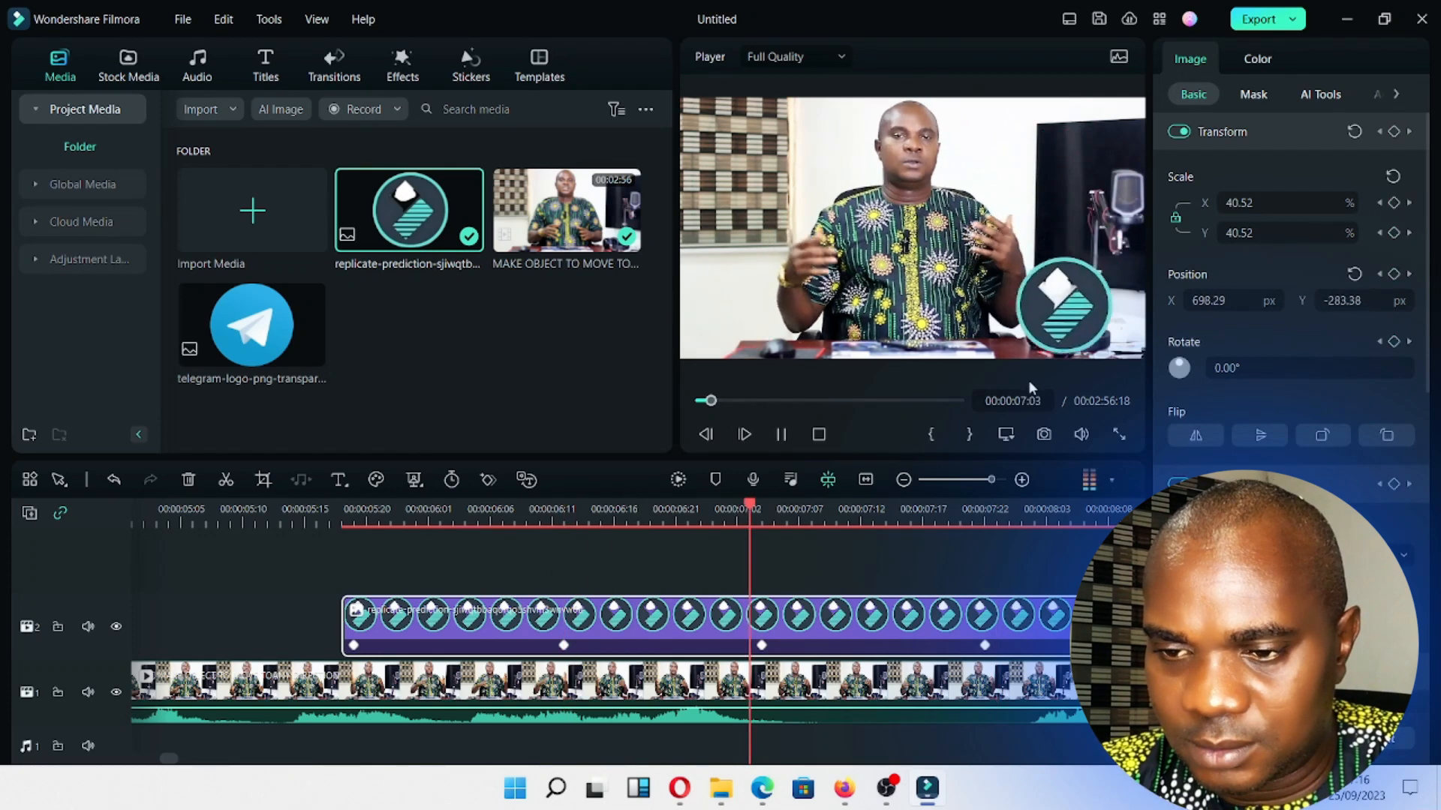
key(space)
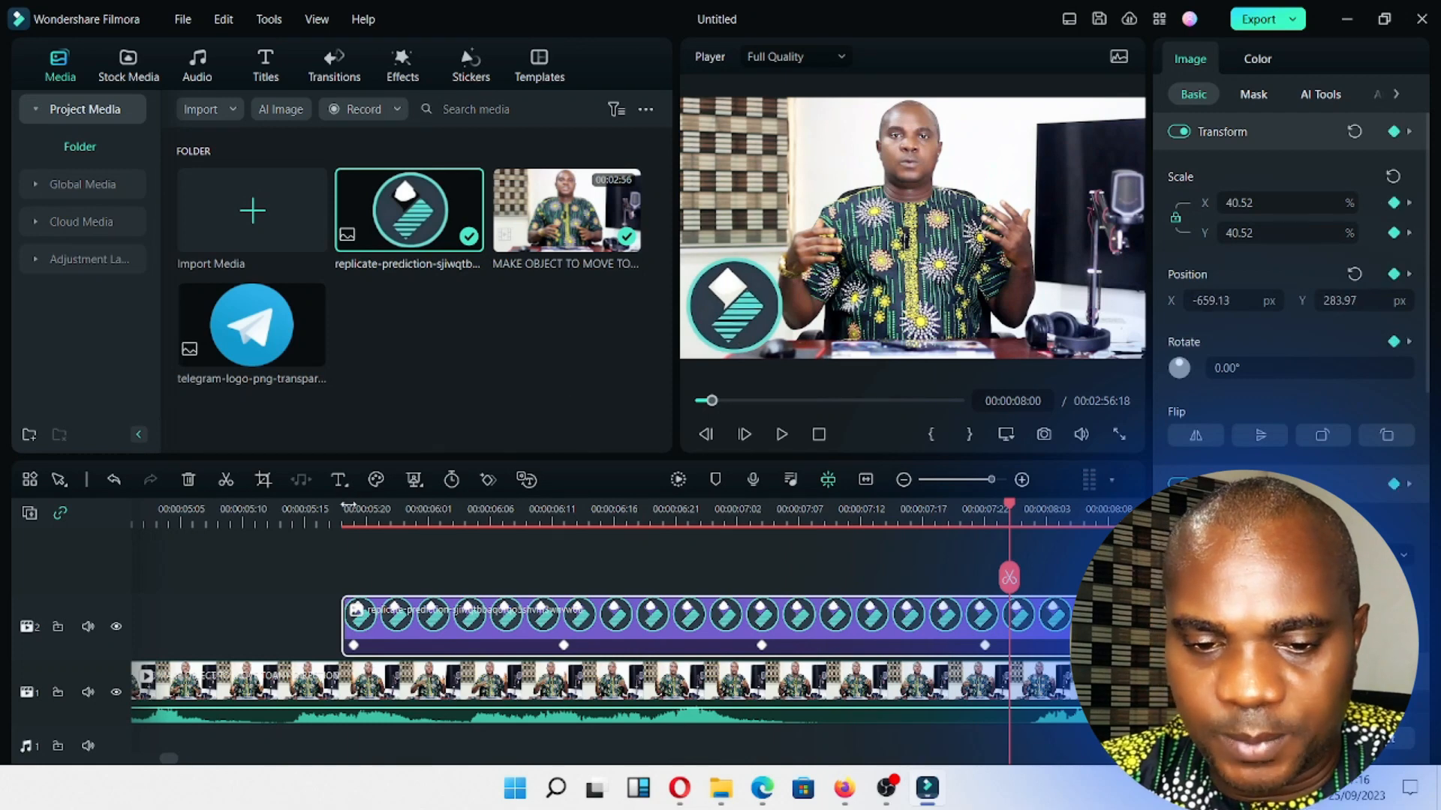
click(351, 511)
key(space)
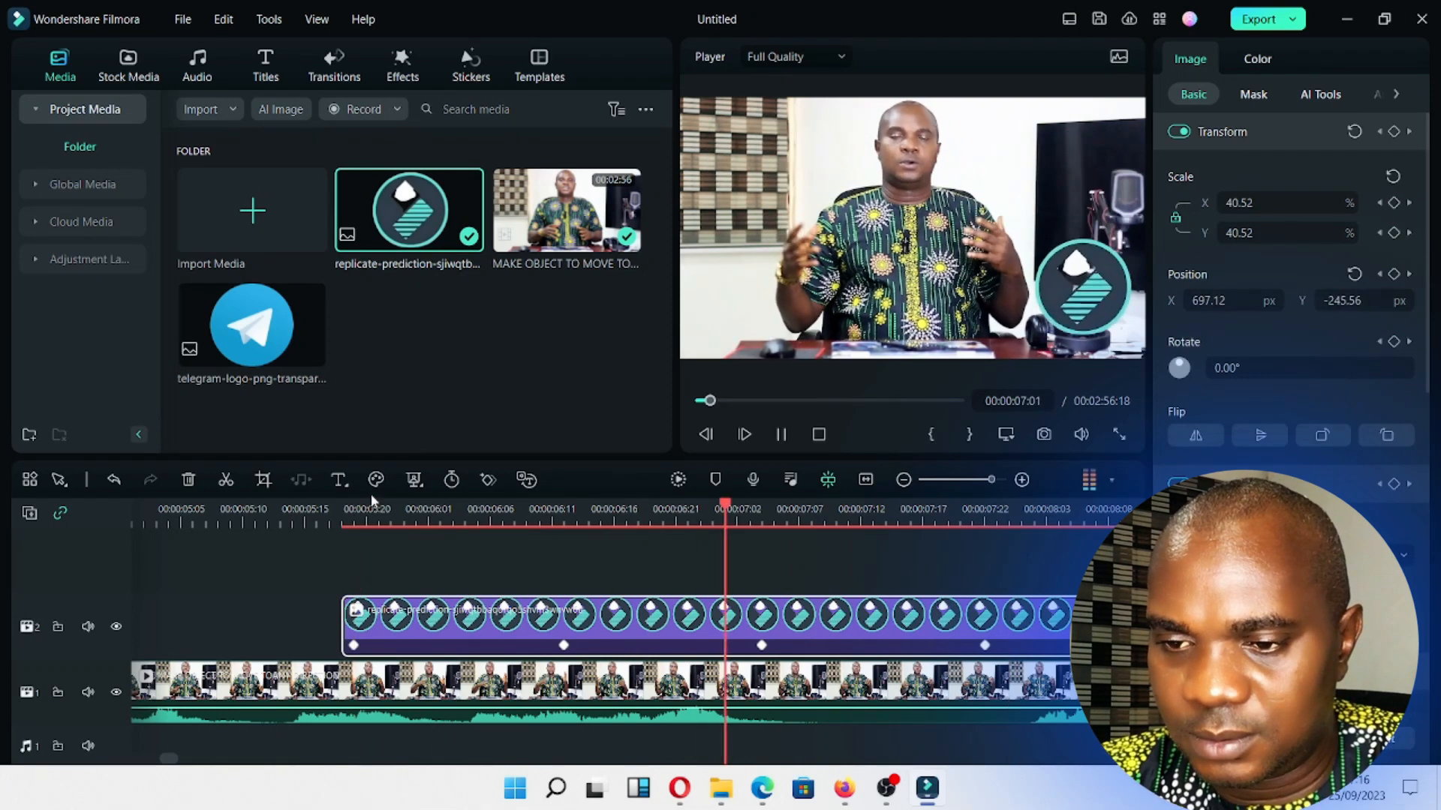
key(space)
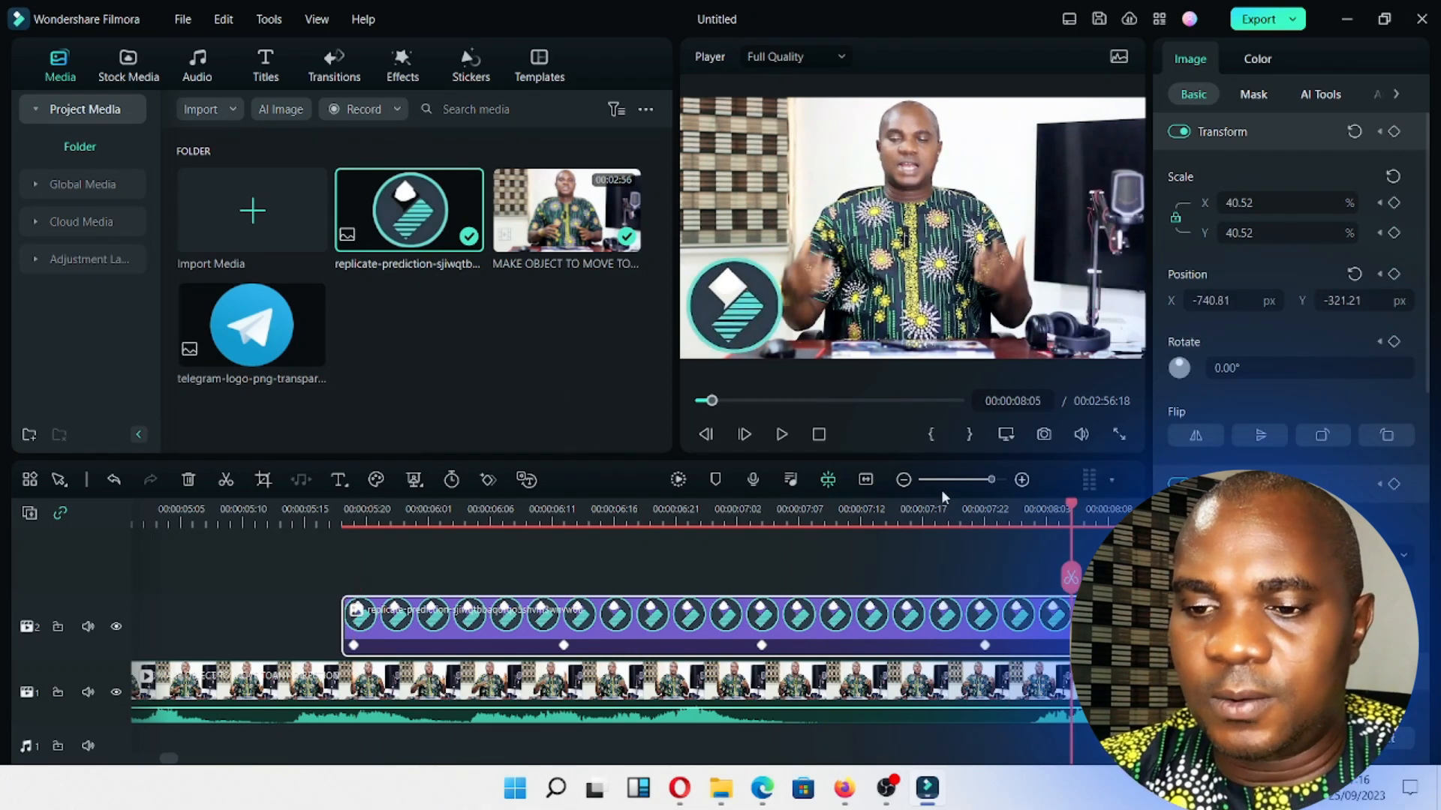
drag(991, 480, 974, 480)
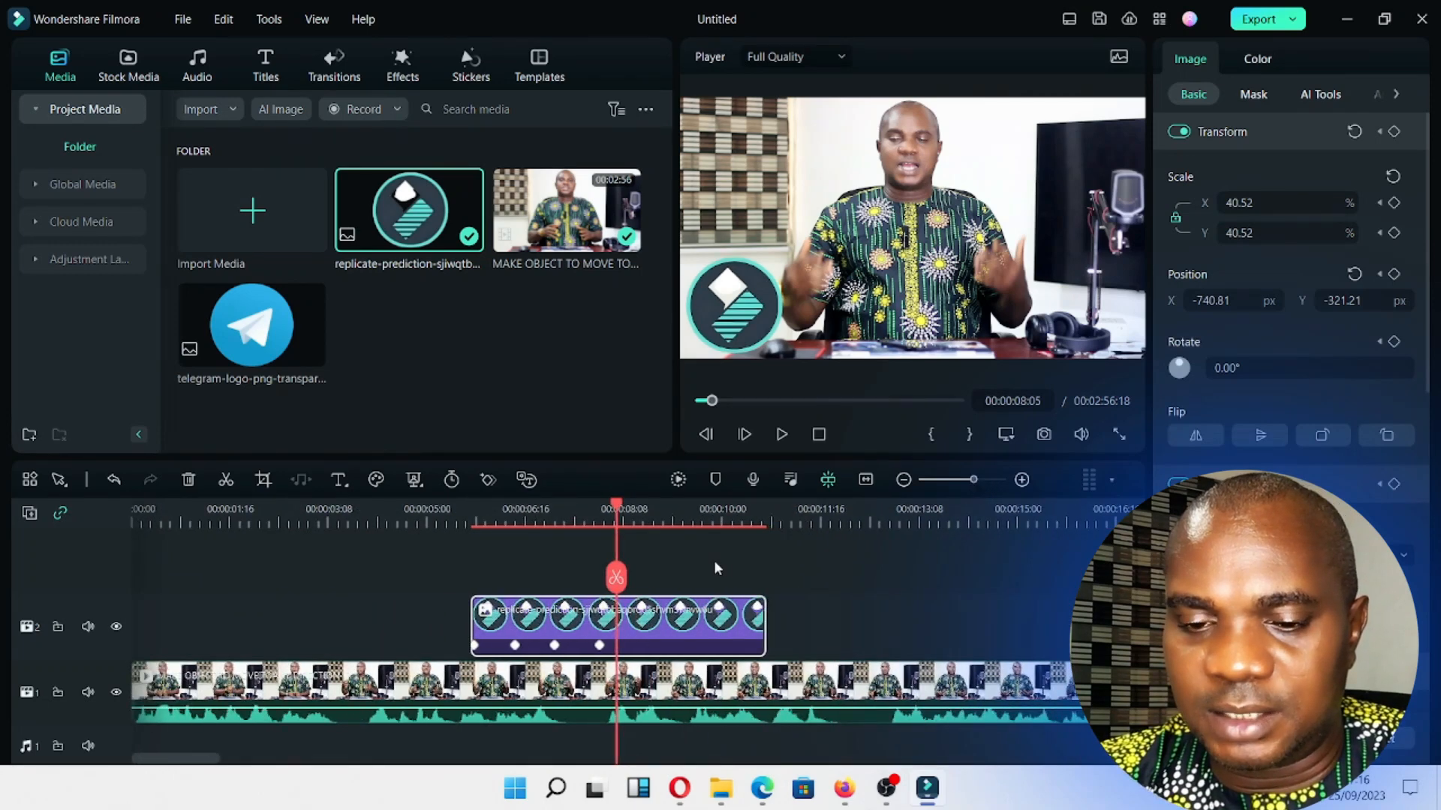
key(space)
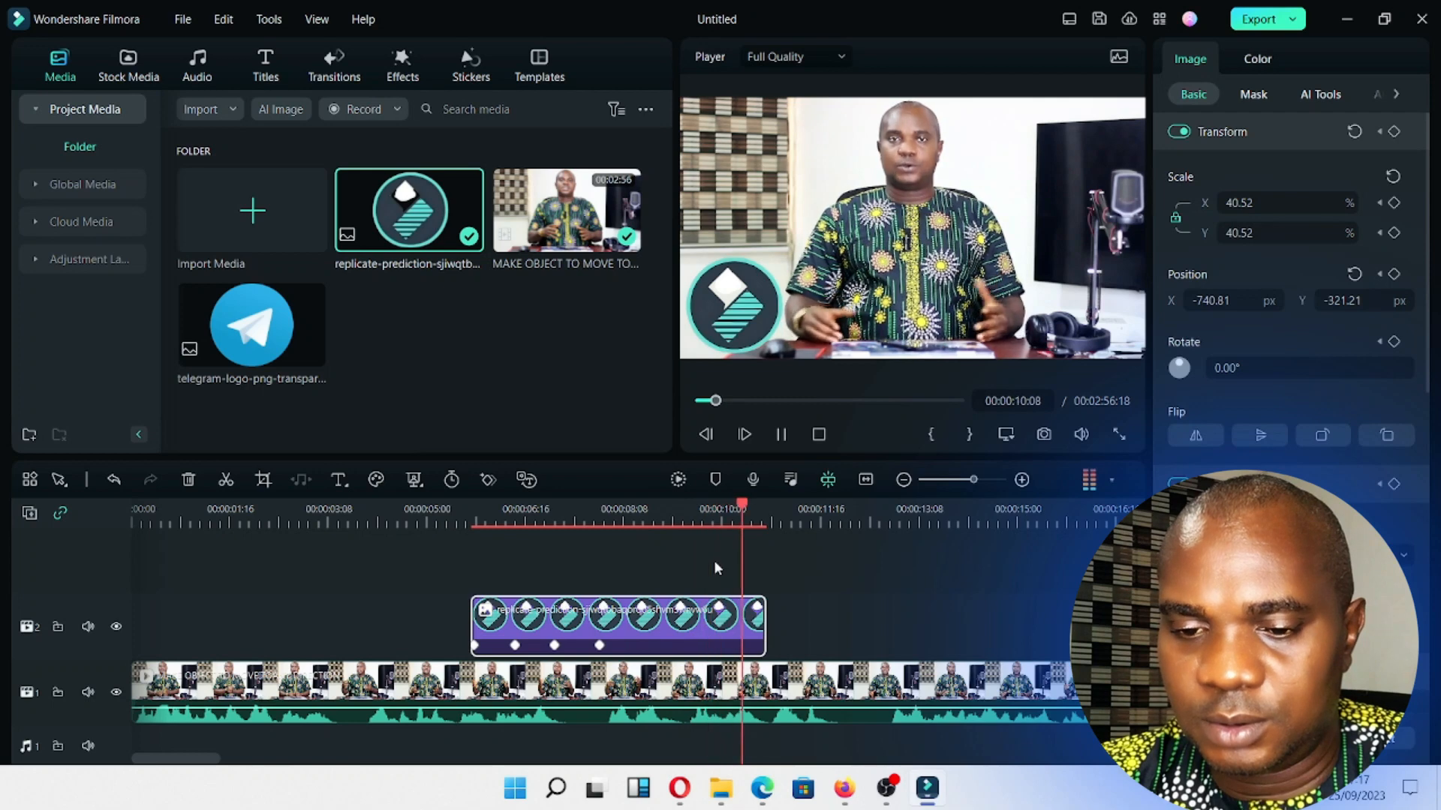
key(space)
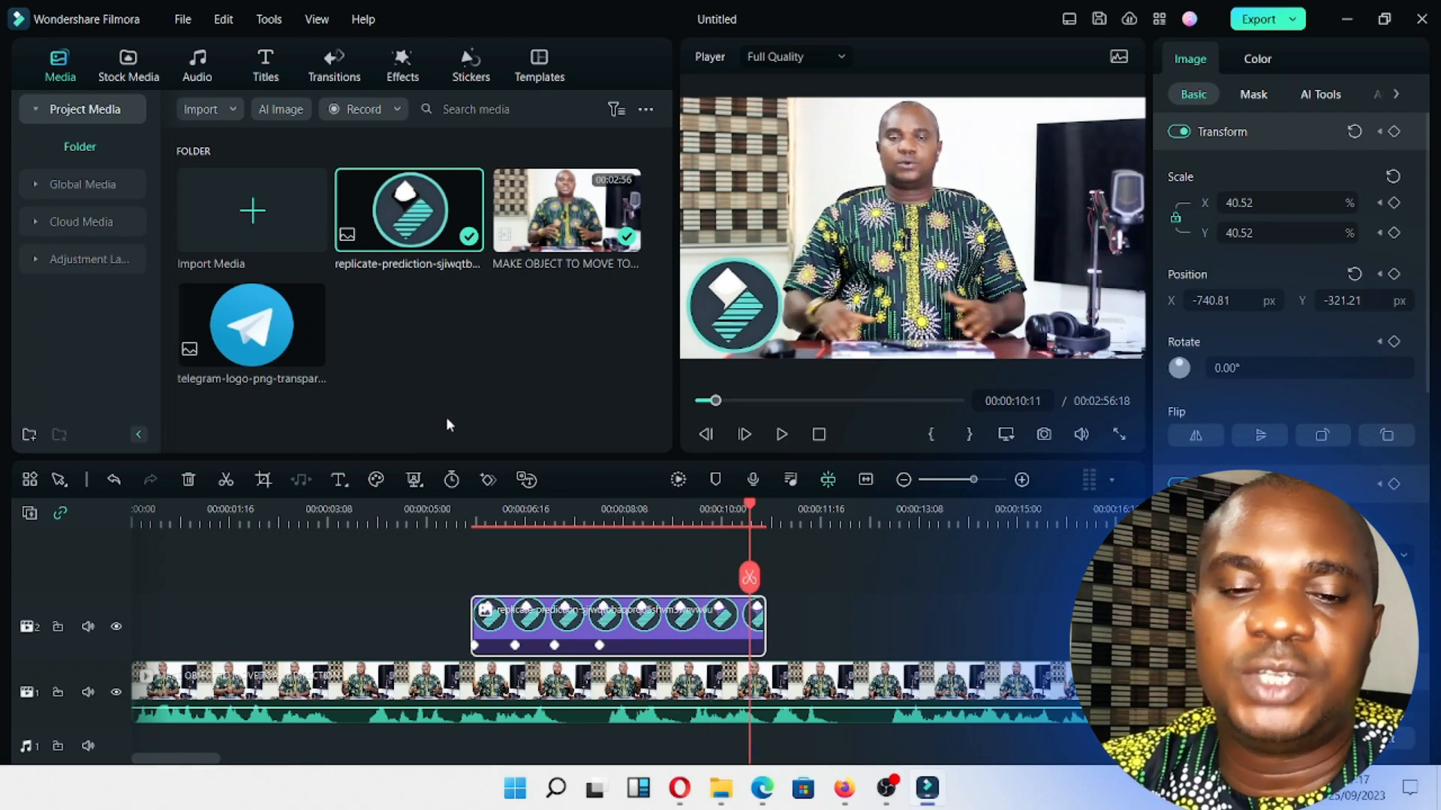
Import the video "2" from the Documents > WONDERSHARE > OUTPUT > STORY folder into the project media.
click(257, 218)
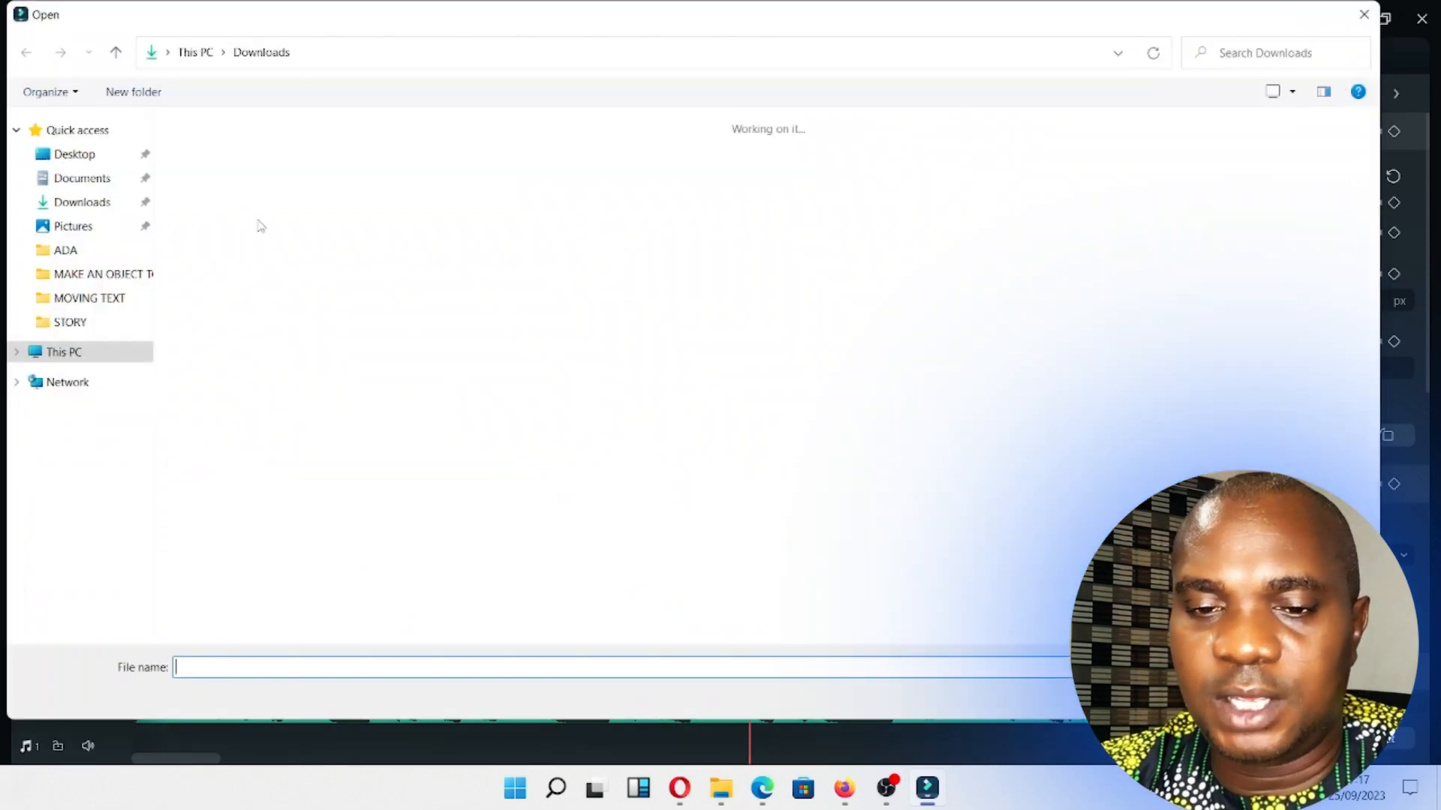
click(97, 179)
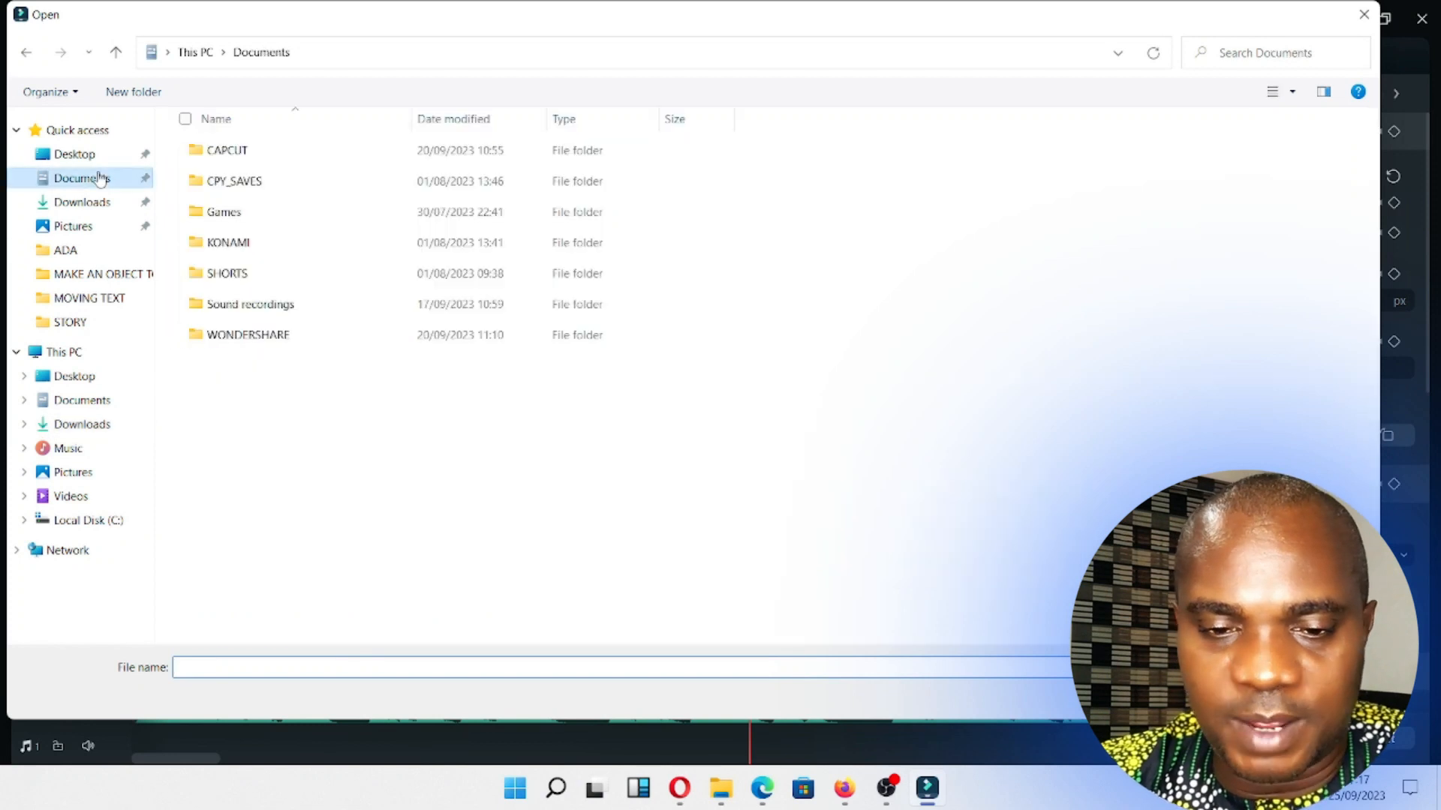
double_click(250, 335)
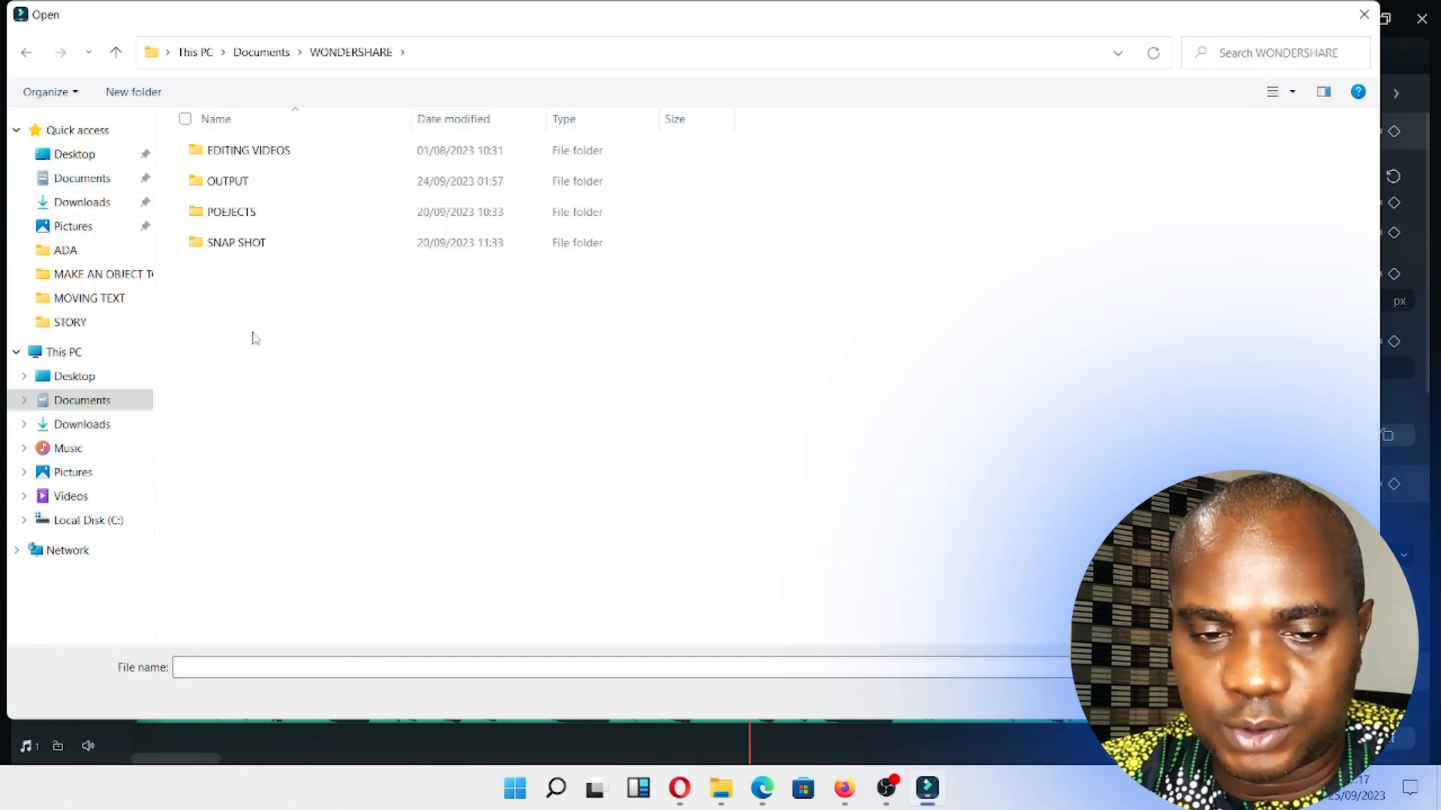
double_click(247, 182)
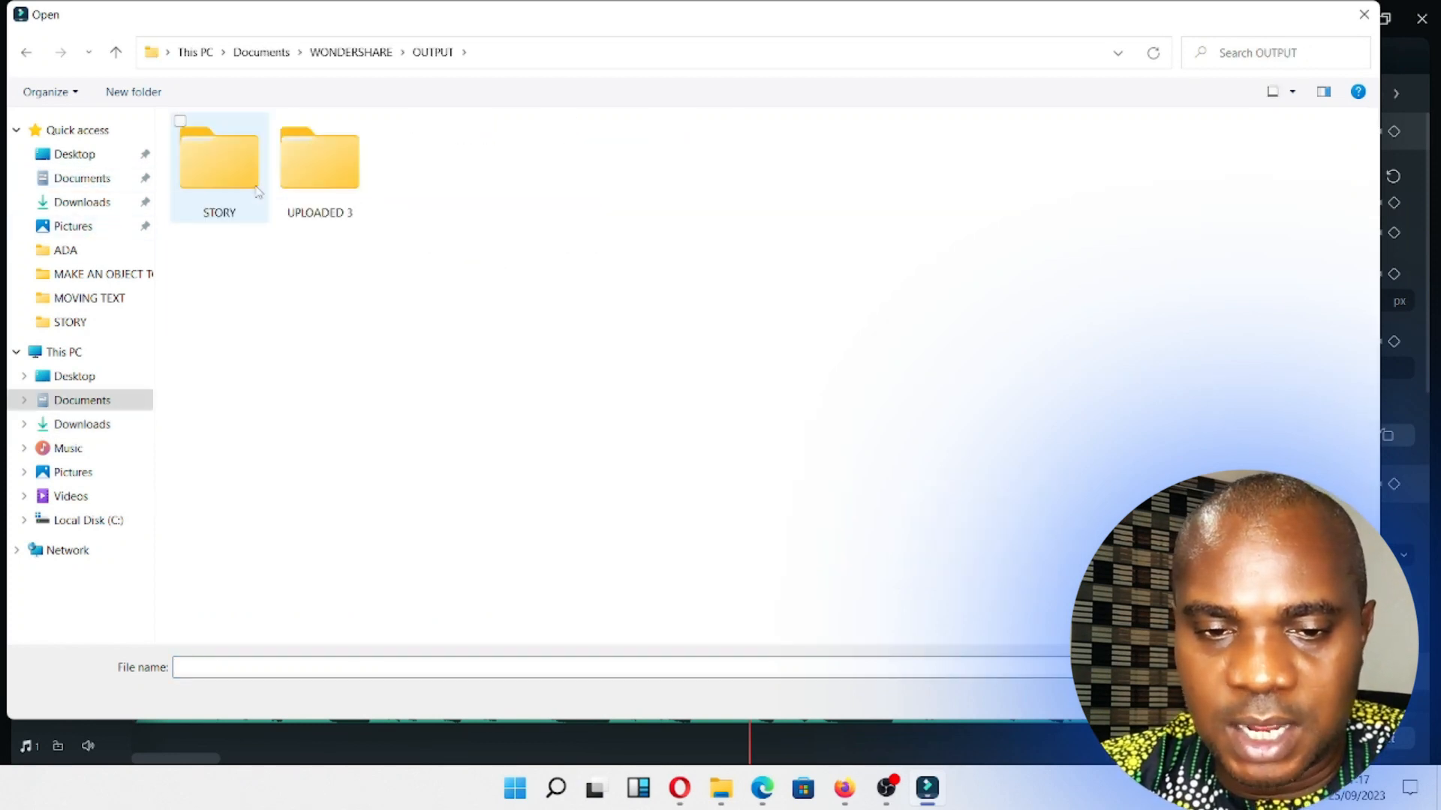
double_click(247, 190)
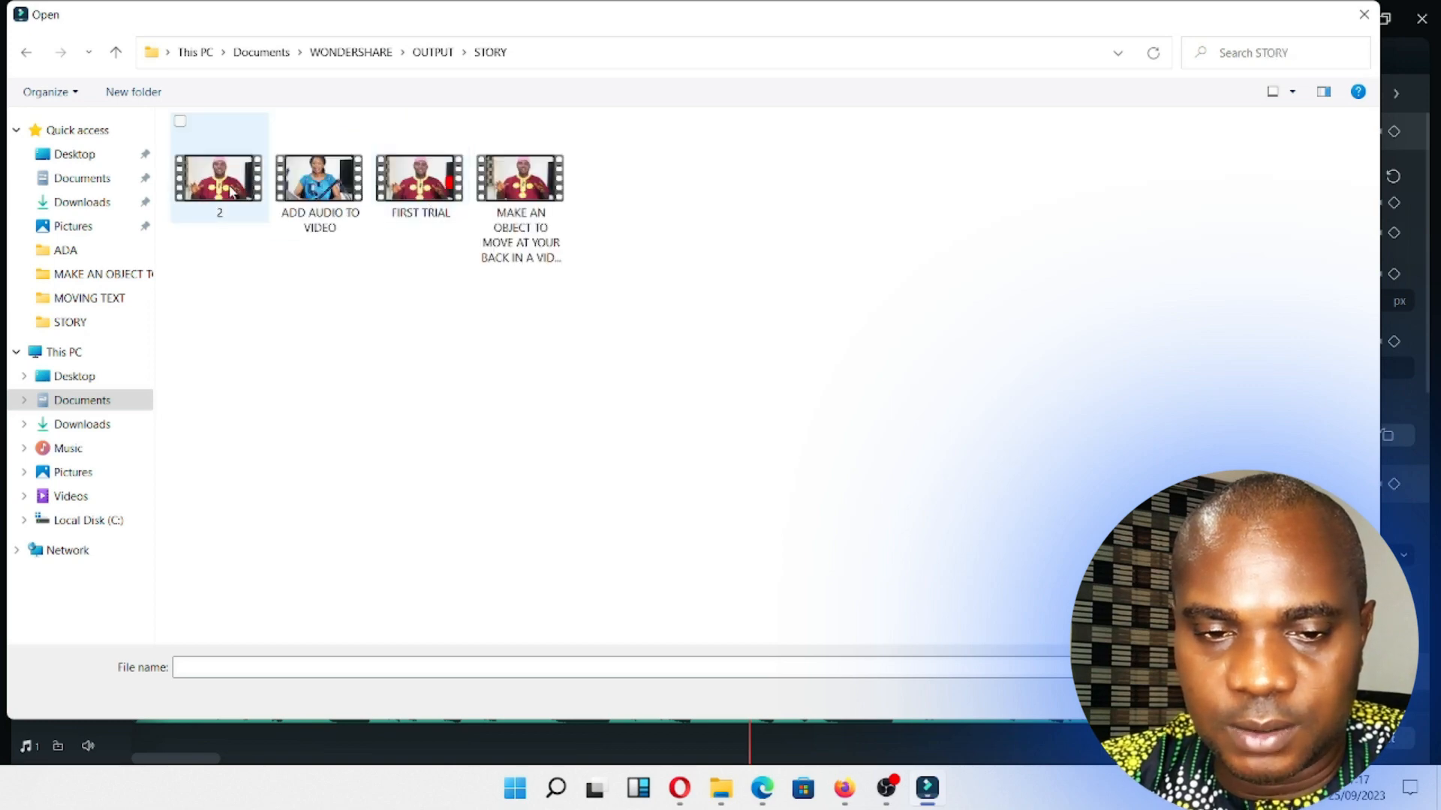
double_click(227, 184)
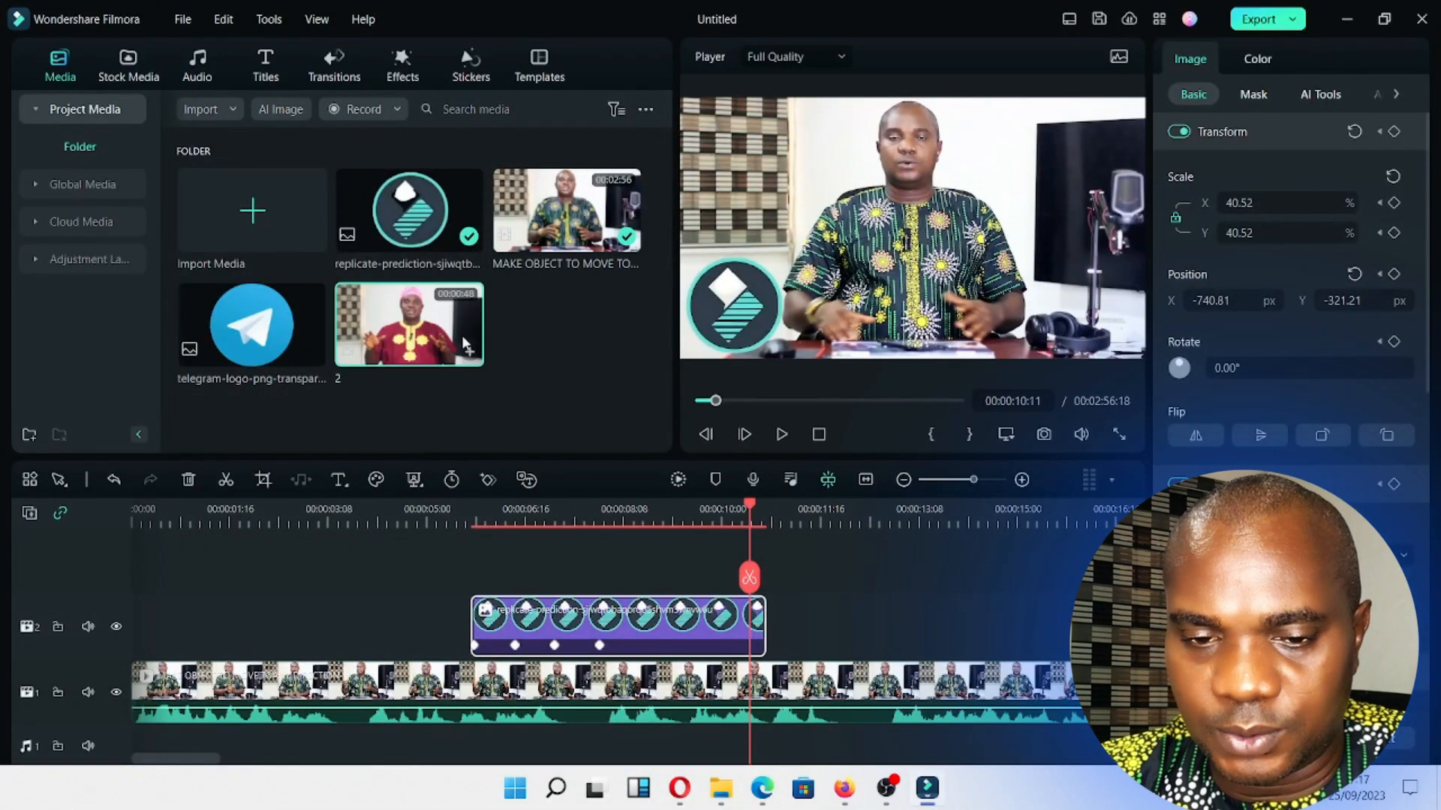
Play to 00:00:10:04 near the logo clip's end and place the video "2" there on a new track above it.
click(632, 504)
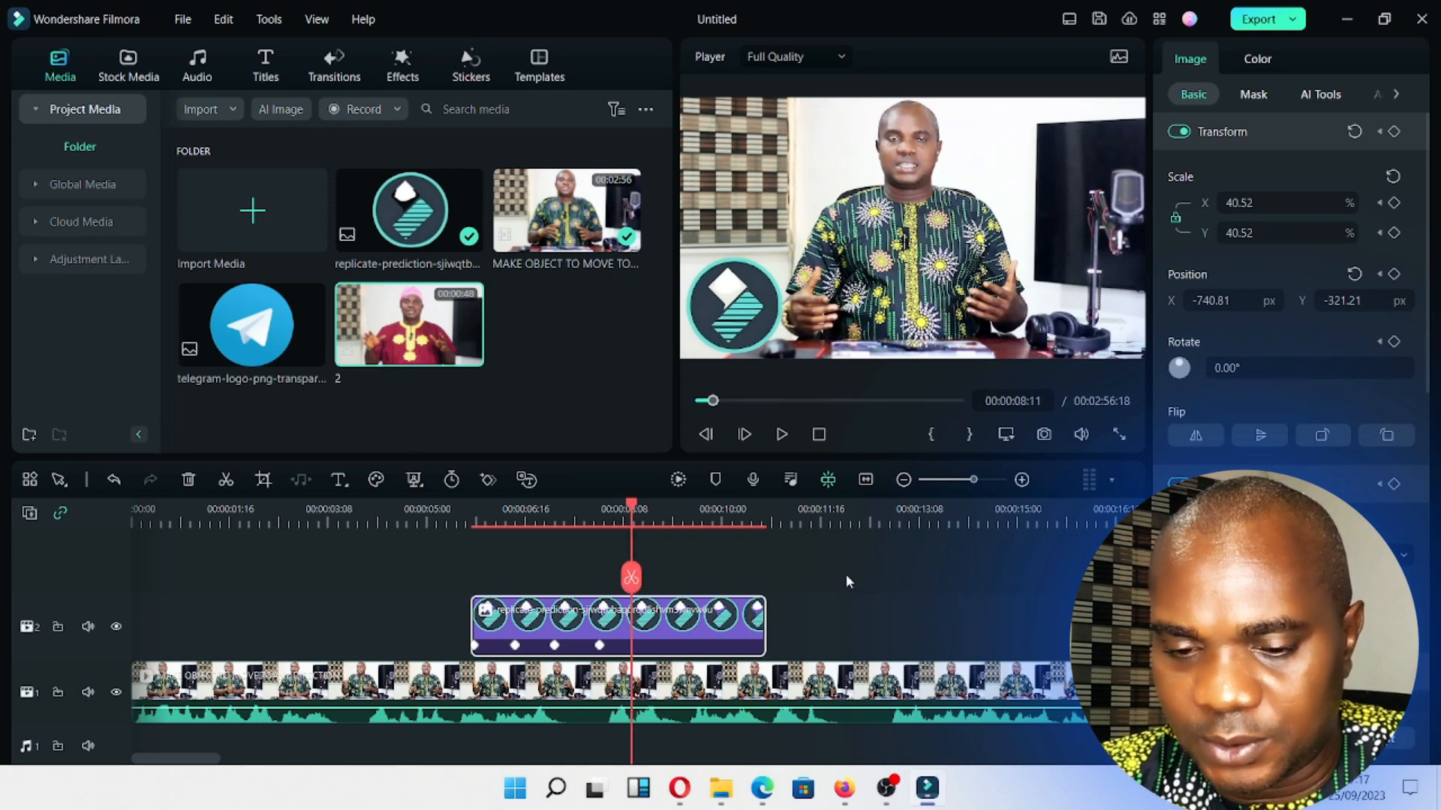
key(space)
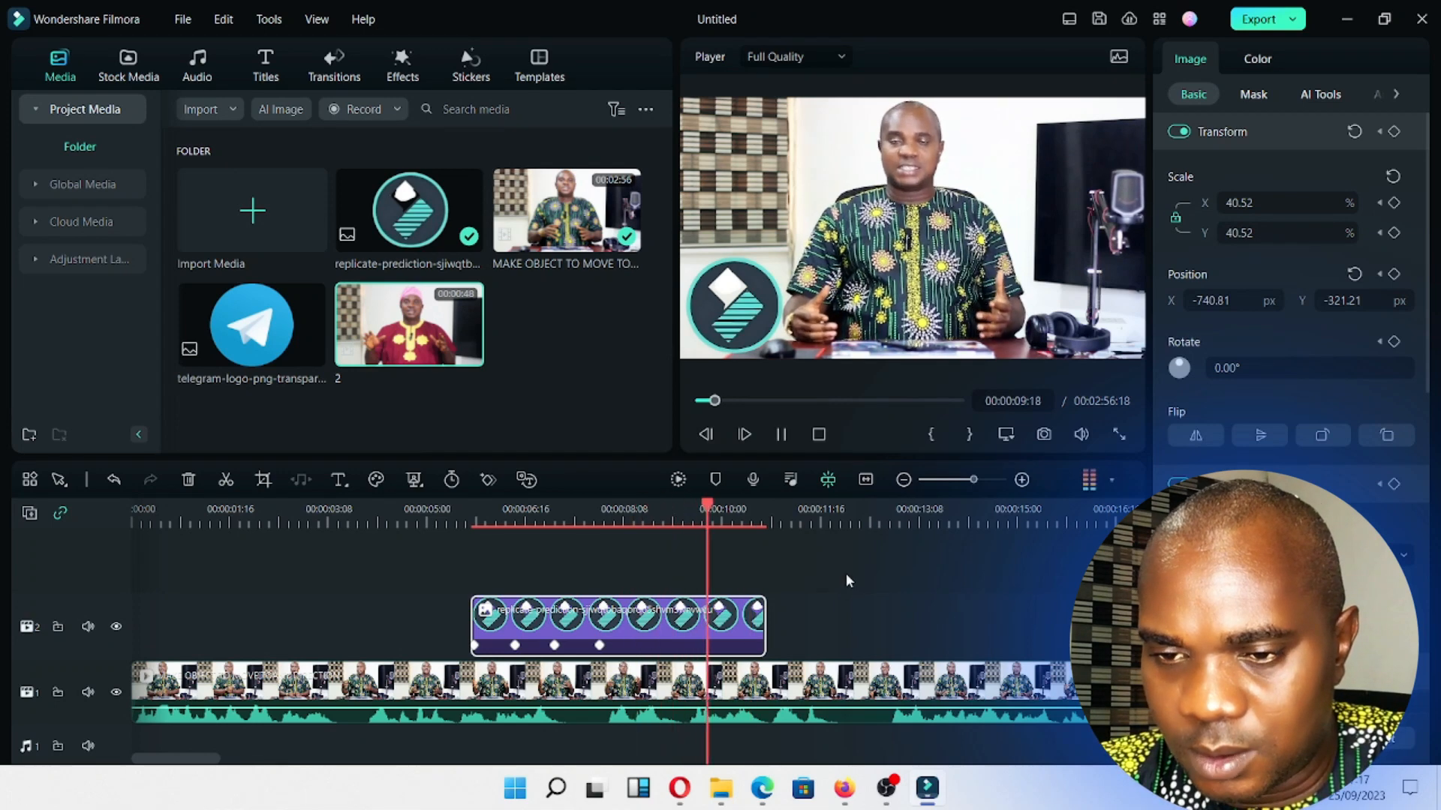
key(space)
drag(420, 331, 741, 622)
drag(974, 480, 955, 478)
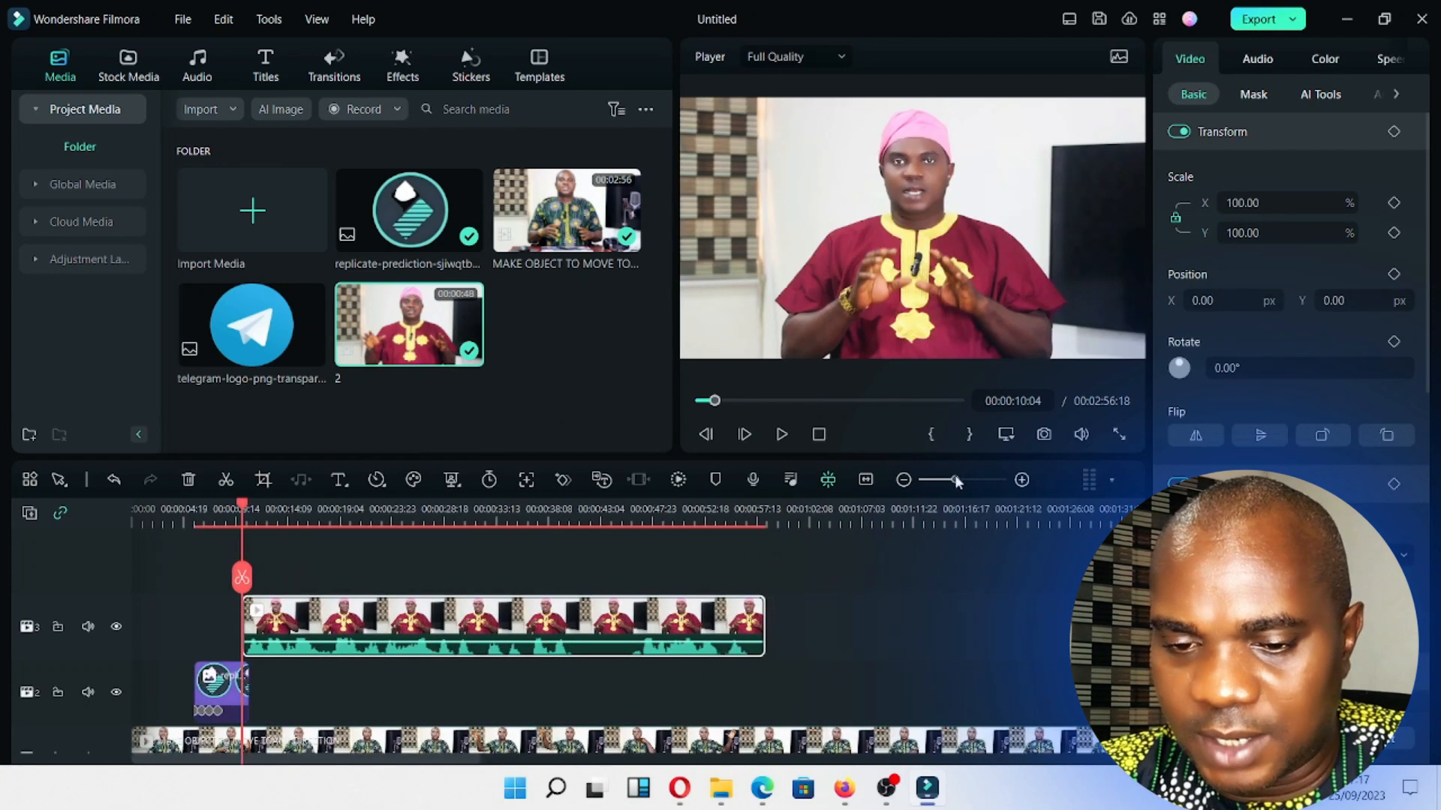
Lower the volume of the video "2" clip on the timeline and mute its audio.
drag(515, 642, 515, 713)
right_click(507, 620)
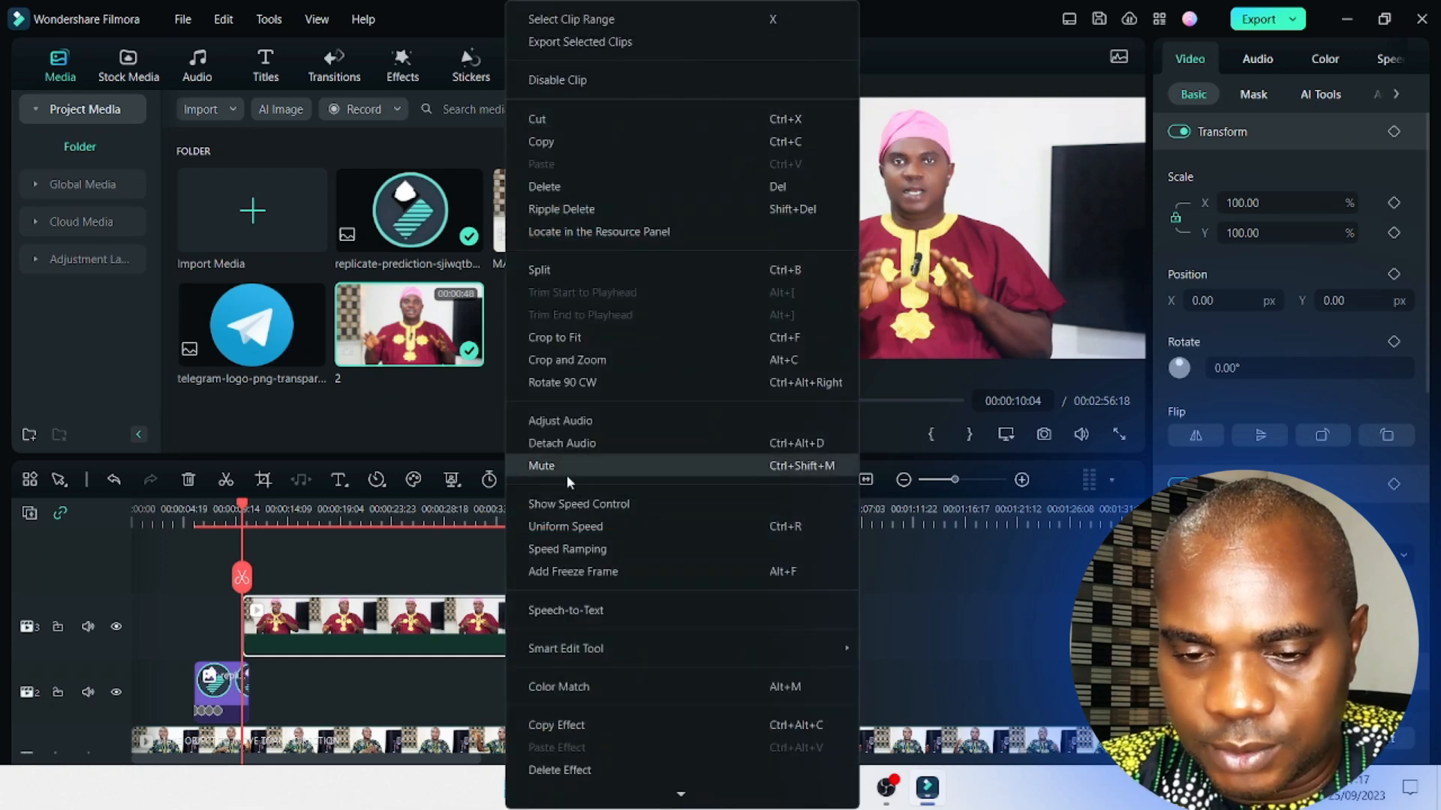
click(566, 471)
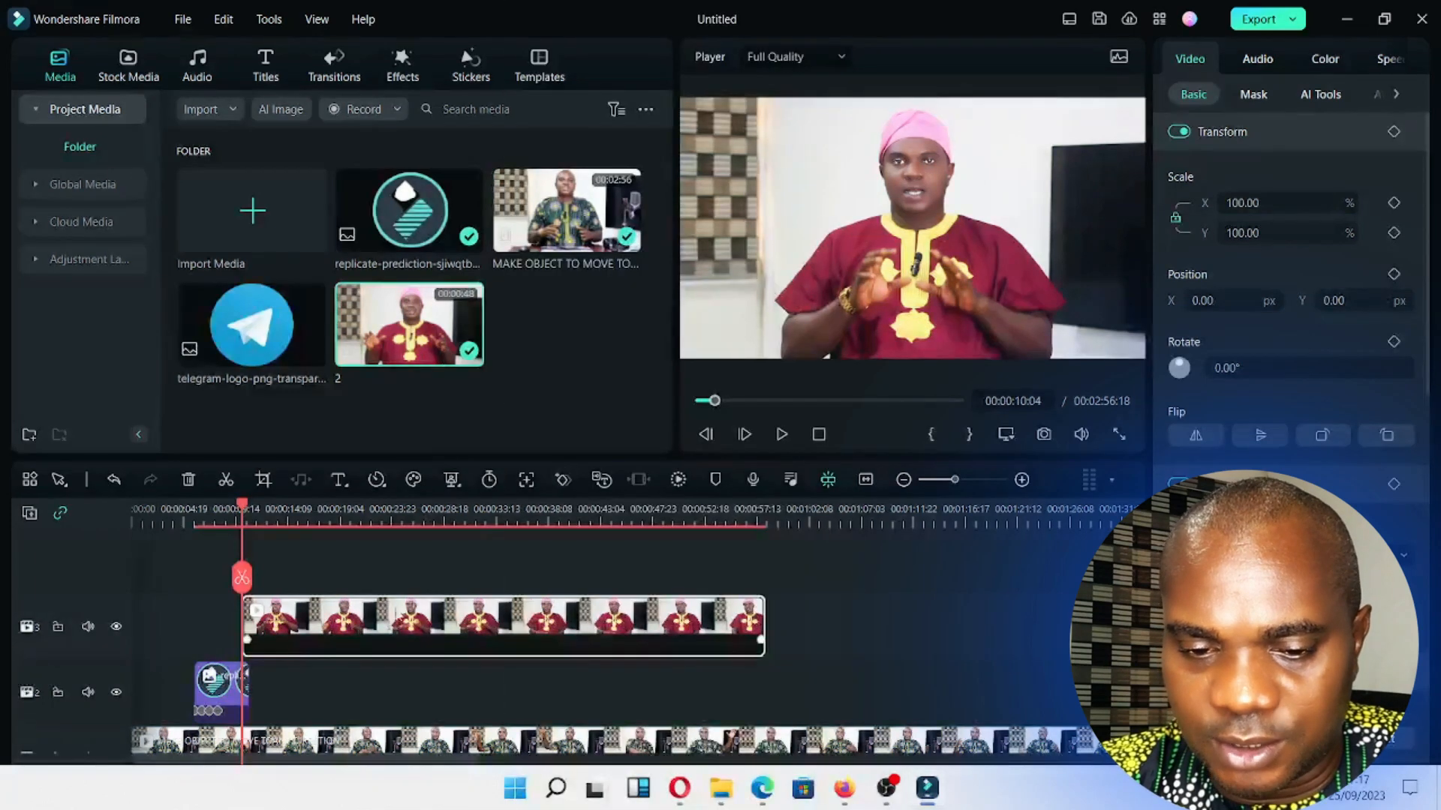
click(409, 634)
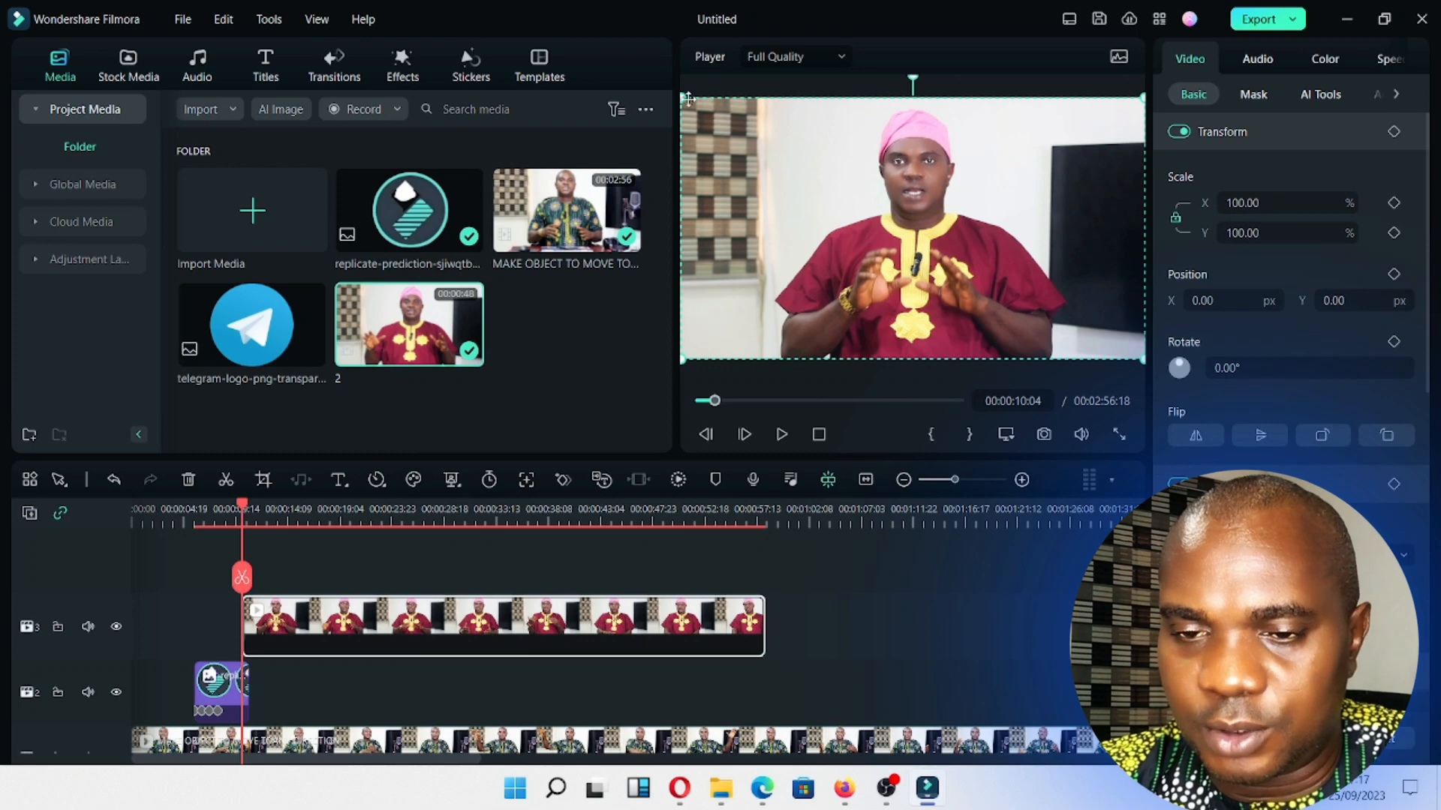
Scale the video "2" overlay down to 34.48% and place it in the frame's upper-left corner at X -578.65, Y 316.55.
drag(682, 96, 726, 133)
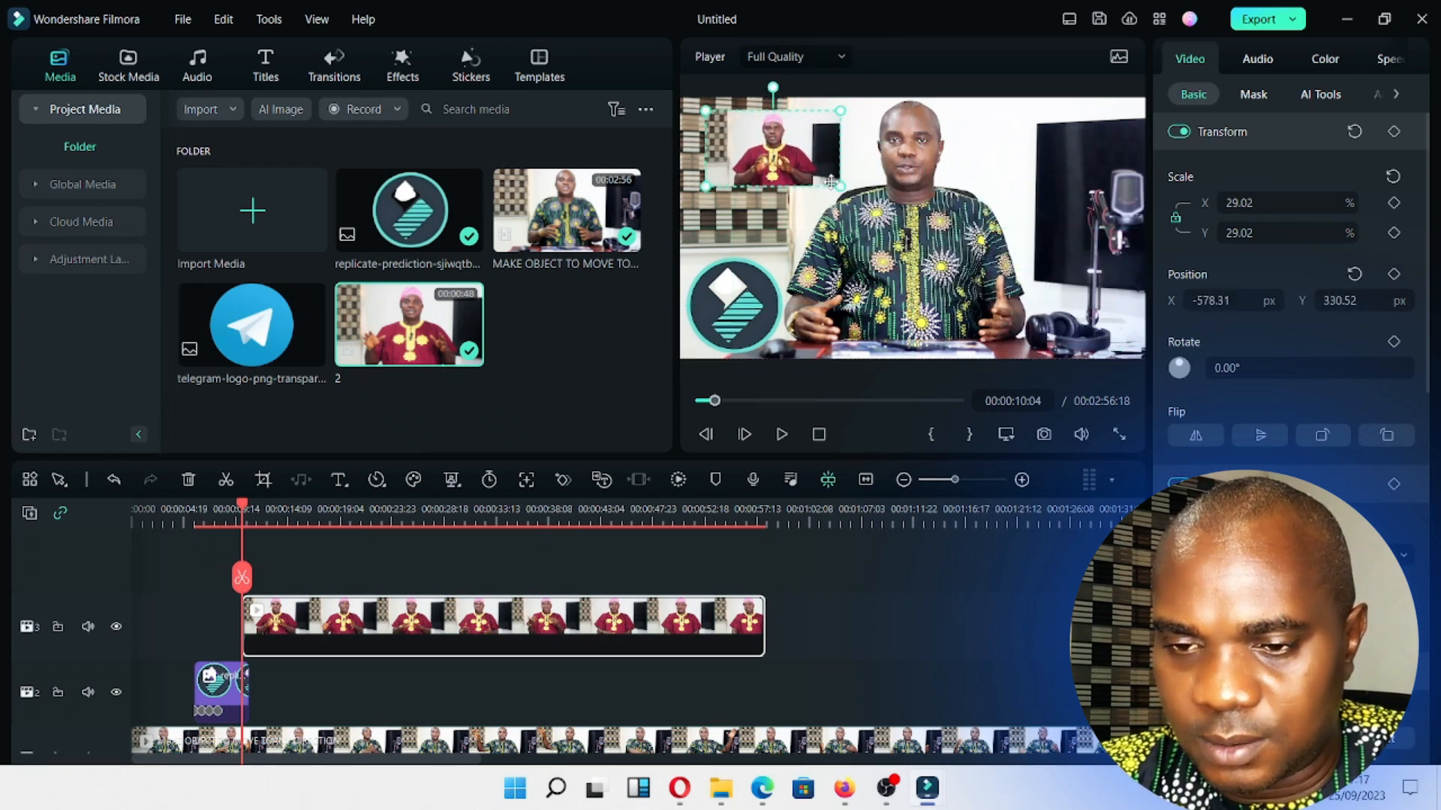
drag(840, 186, 865, 202)
drag(809, 158, 796, 157)
Play to 00:00:16:12 and move the video "2" clip on the timeline so that it starts there.
key(space)
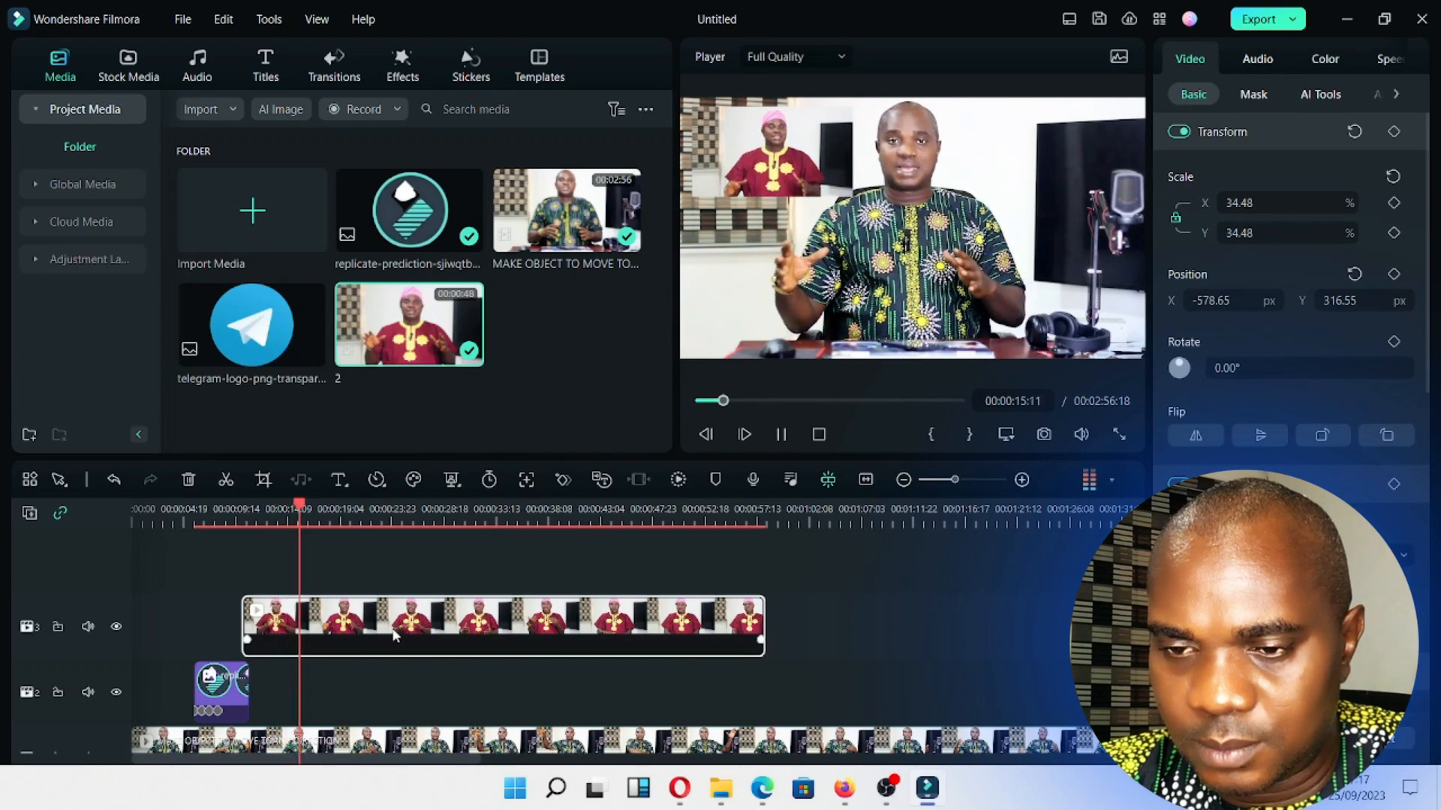
key(space)
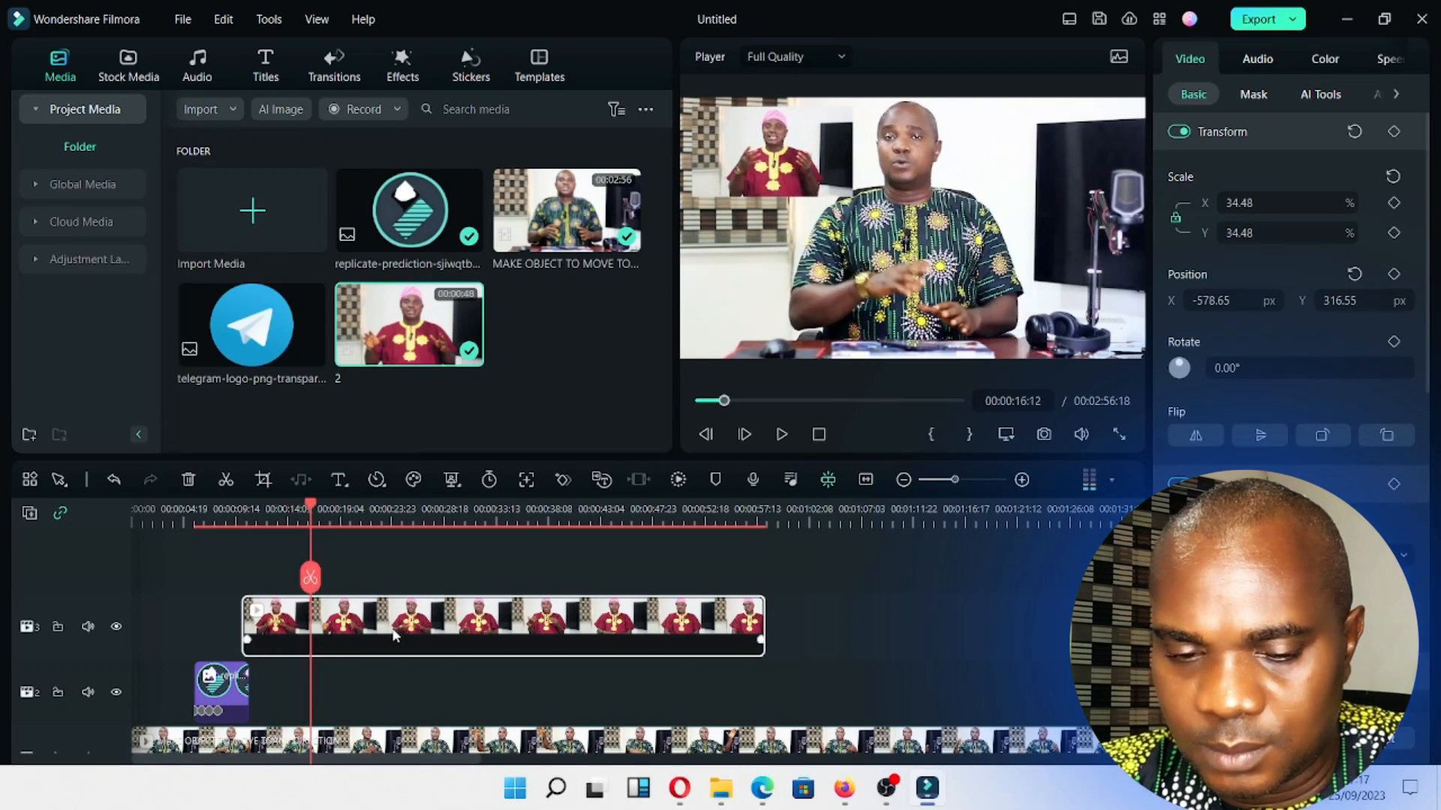
drag(319, 634, 384, 633)
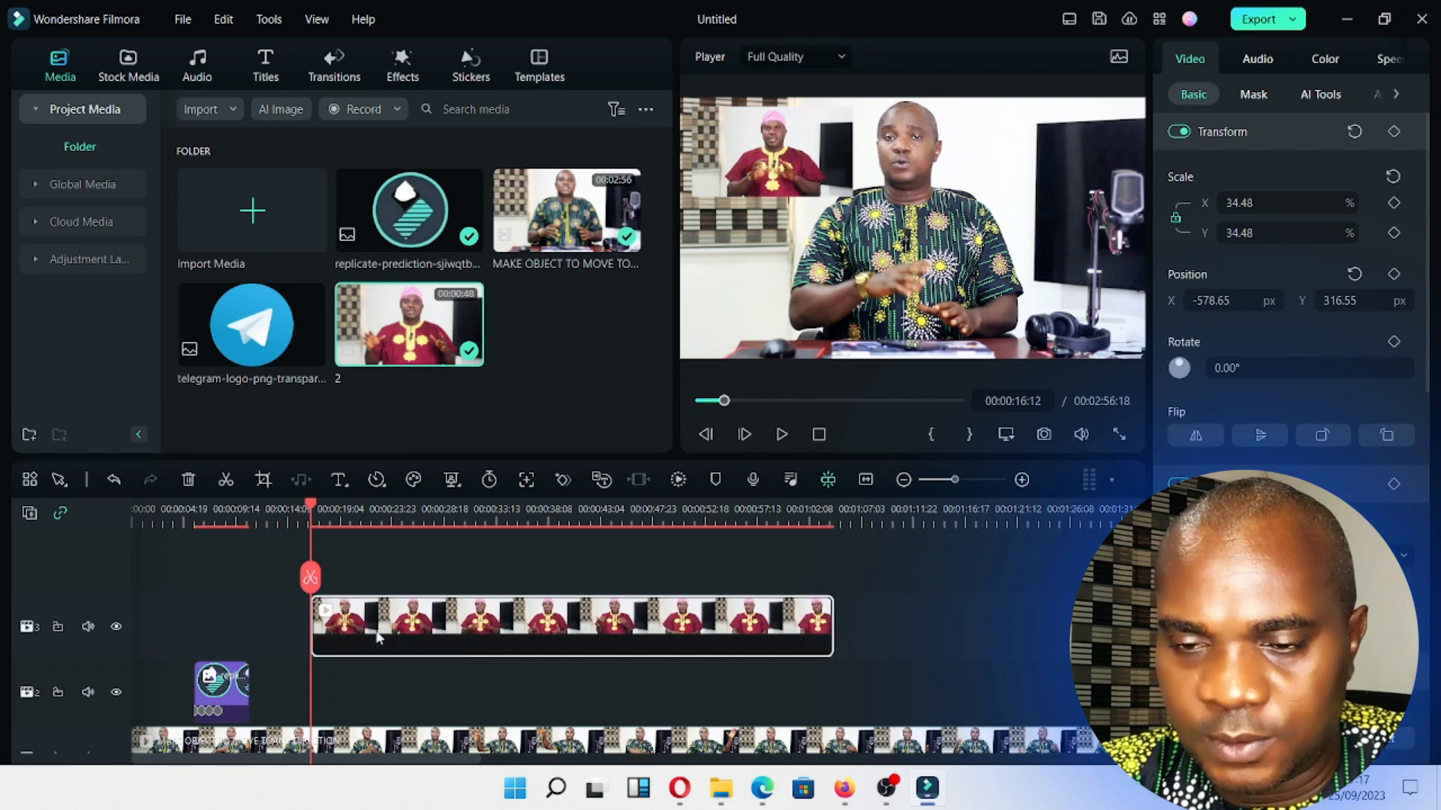
Add the first keyframe to the video "2" clip at 00:00:16:13, just after its start.
click(1000, 479)
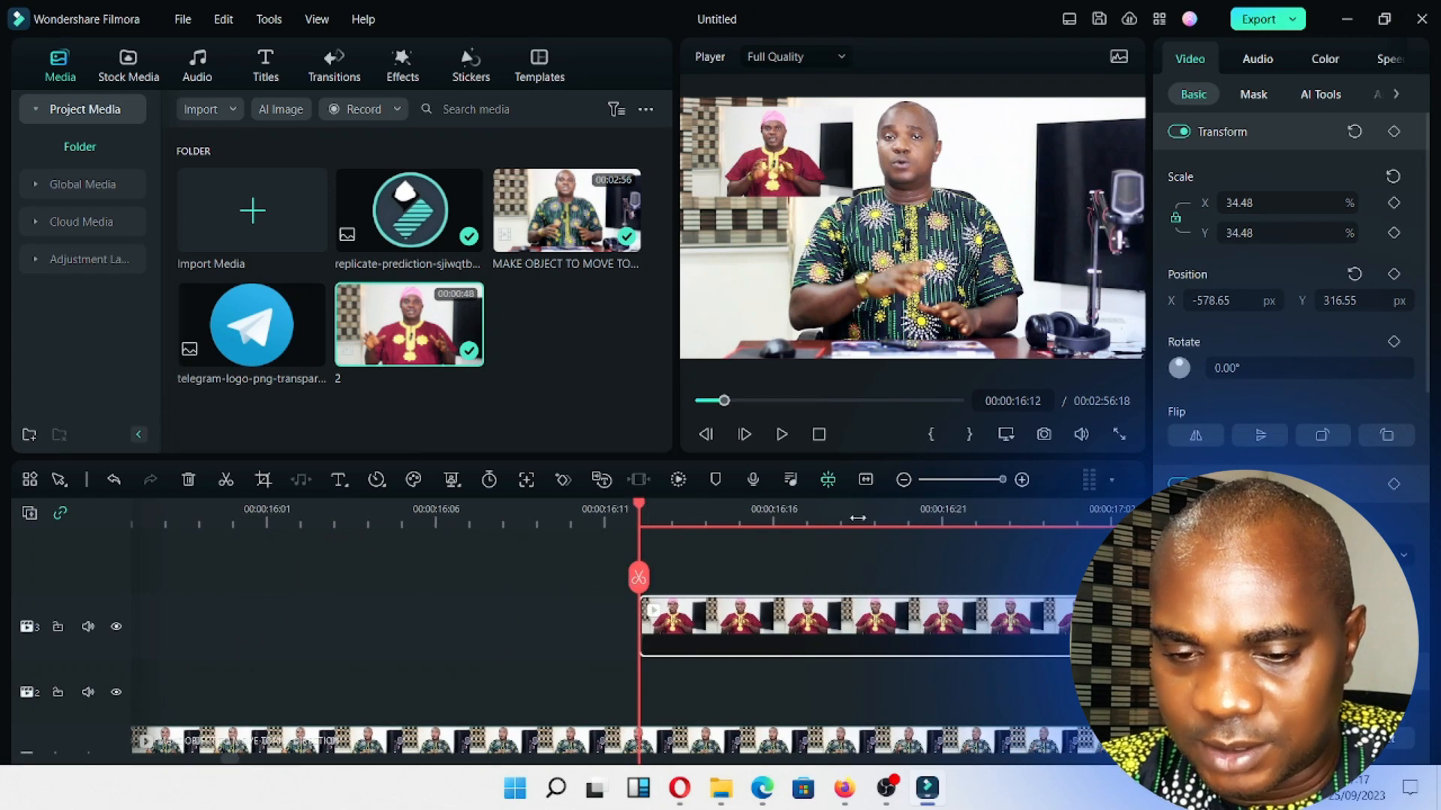
click(656, 520)
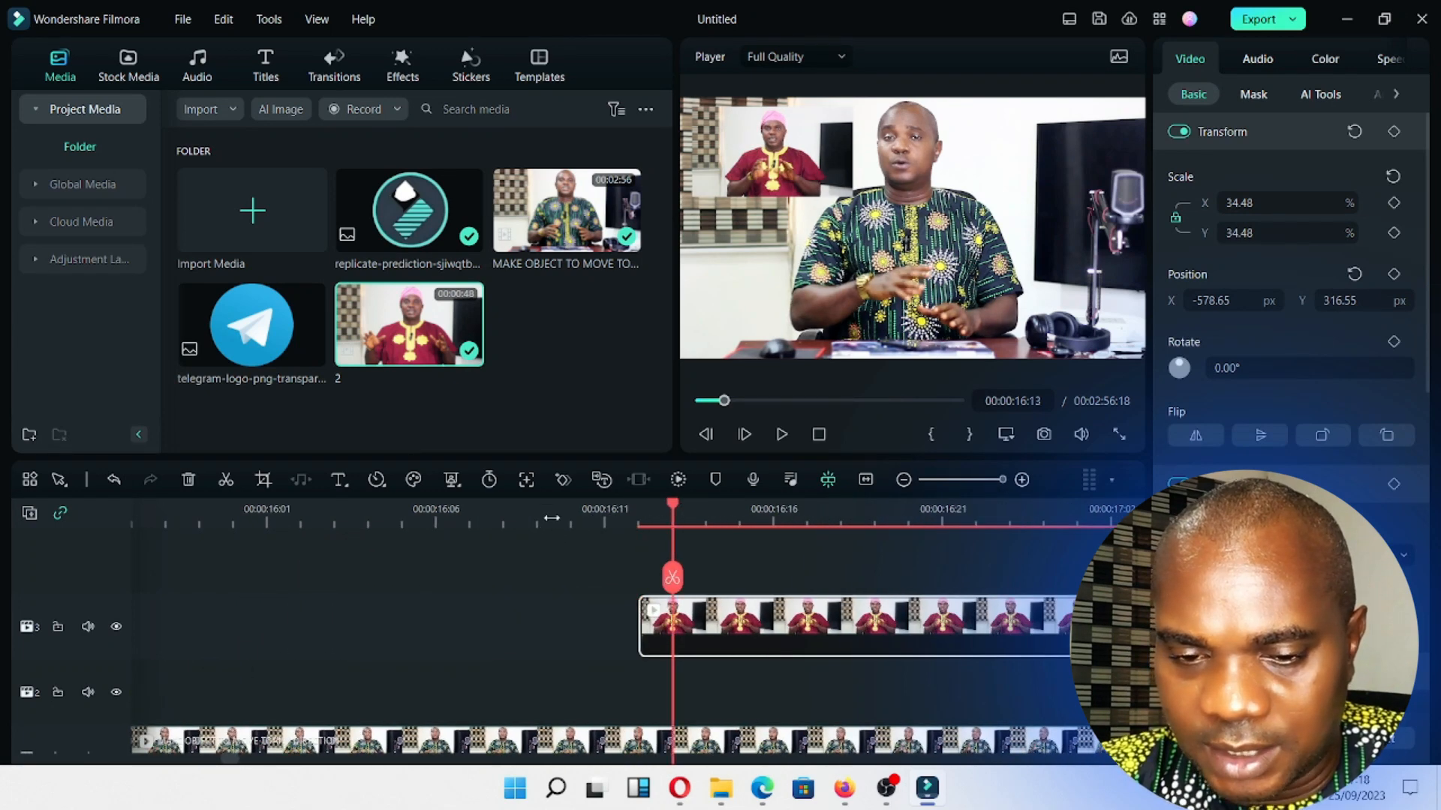
click(563, 480)
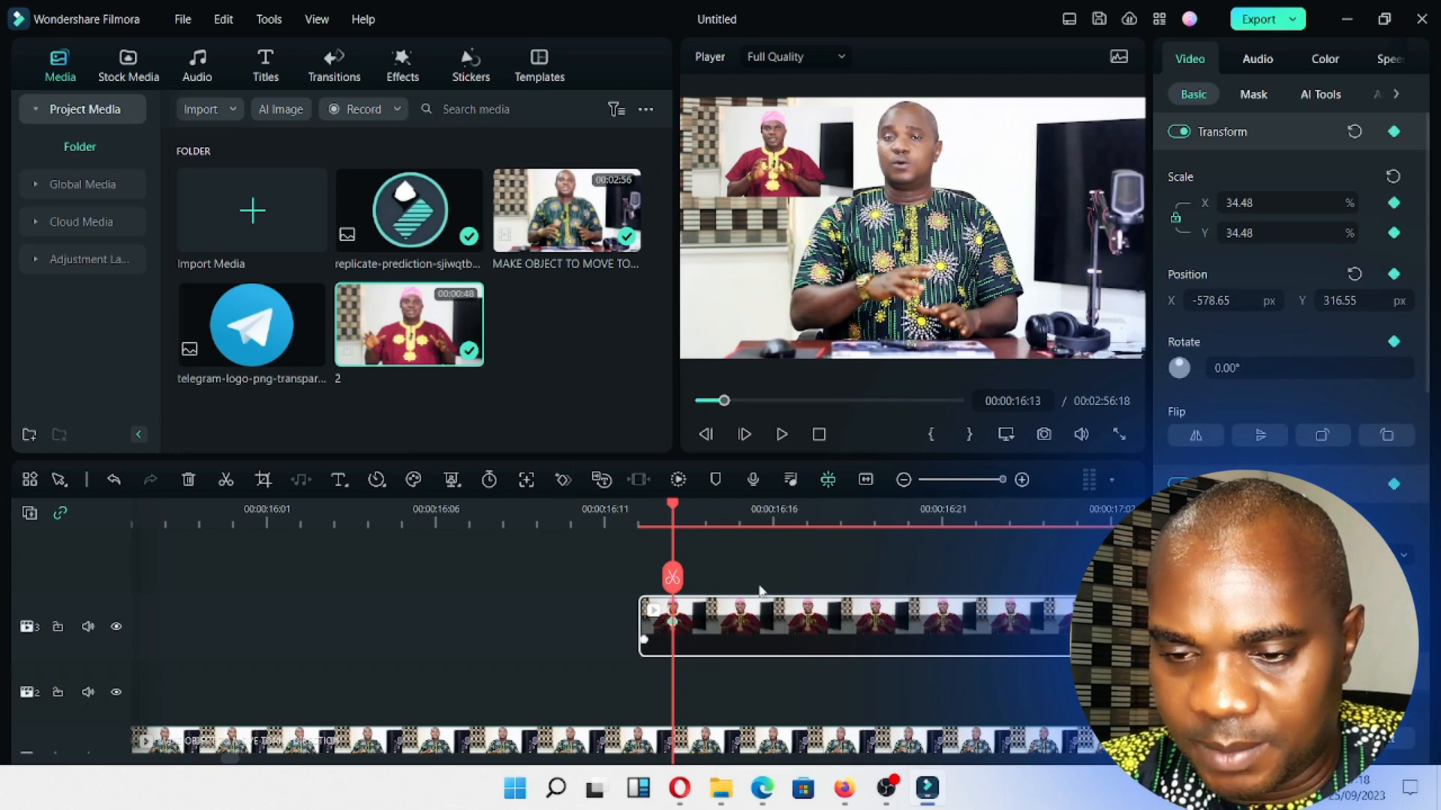
Add a keyframe at 00:00:18:08 and move the video "2" overlay to the frame's upper-right corner at X 584.51, Y 319.66.
drag(1002, 479, 981, 480)
key(space)
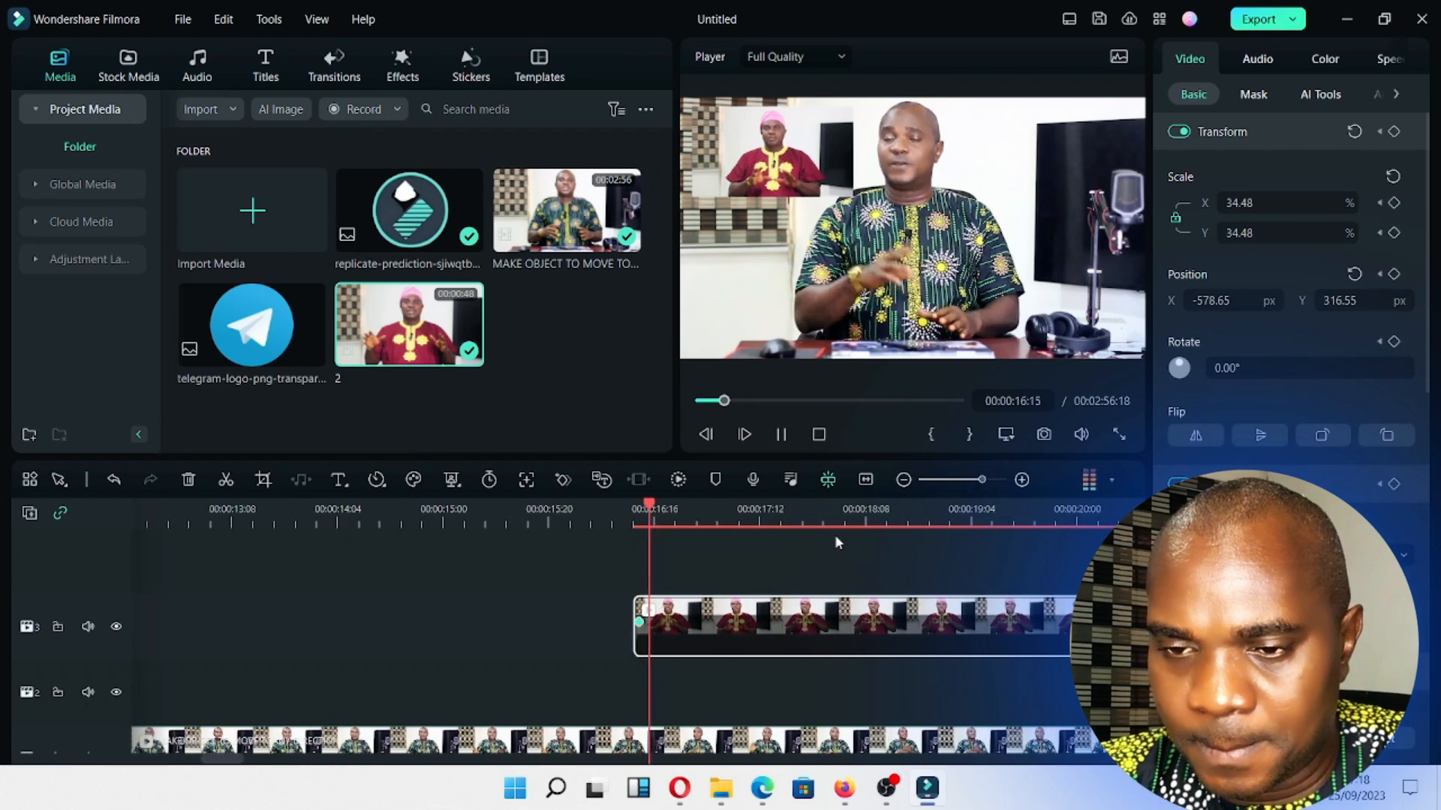
key(space)
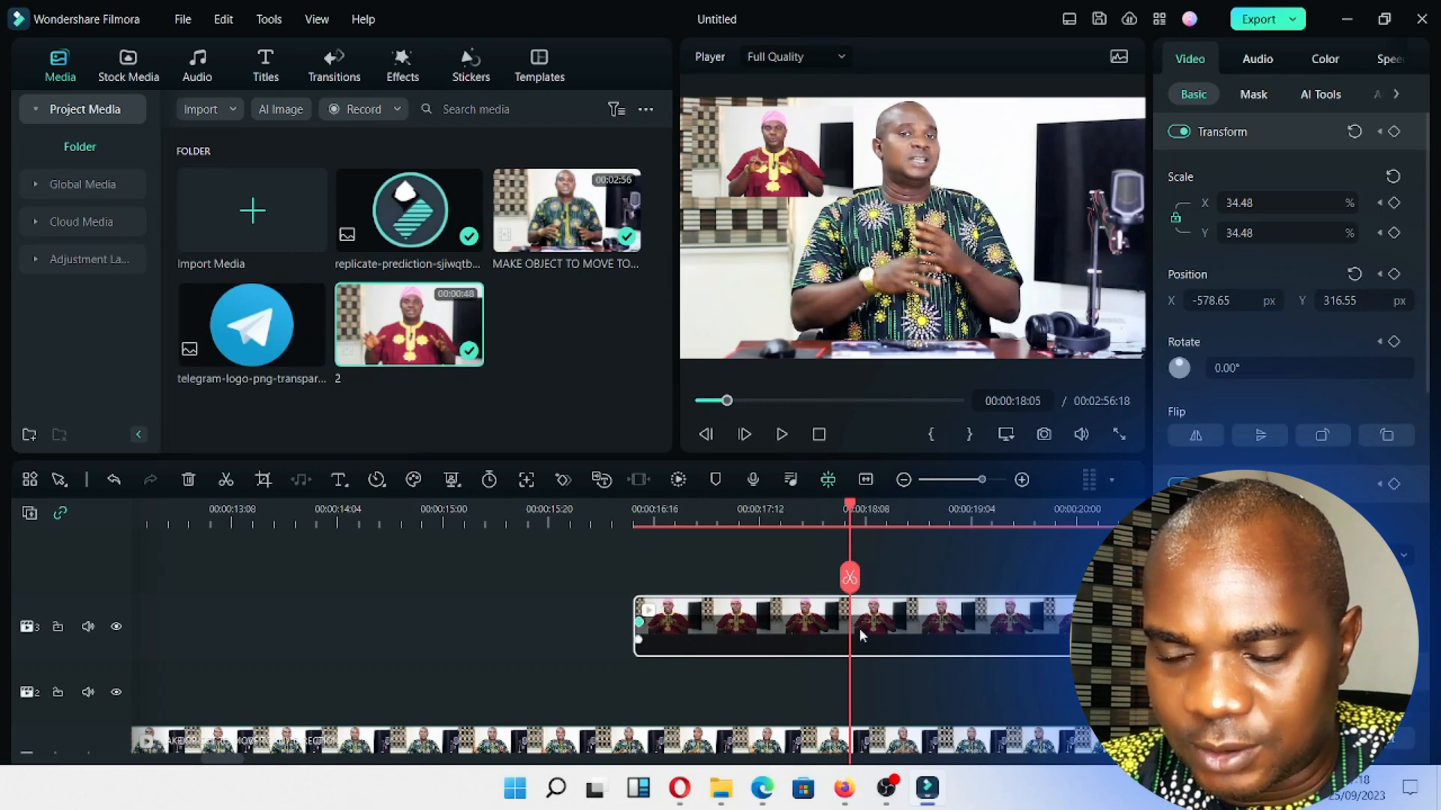
key(space)
key(space)
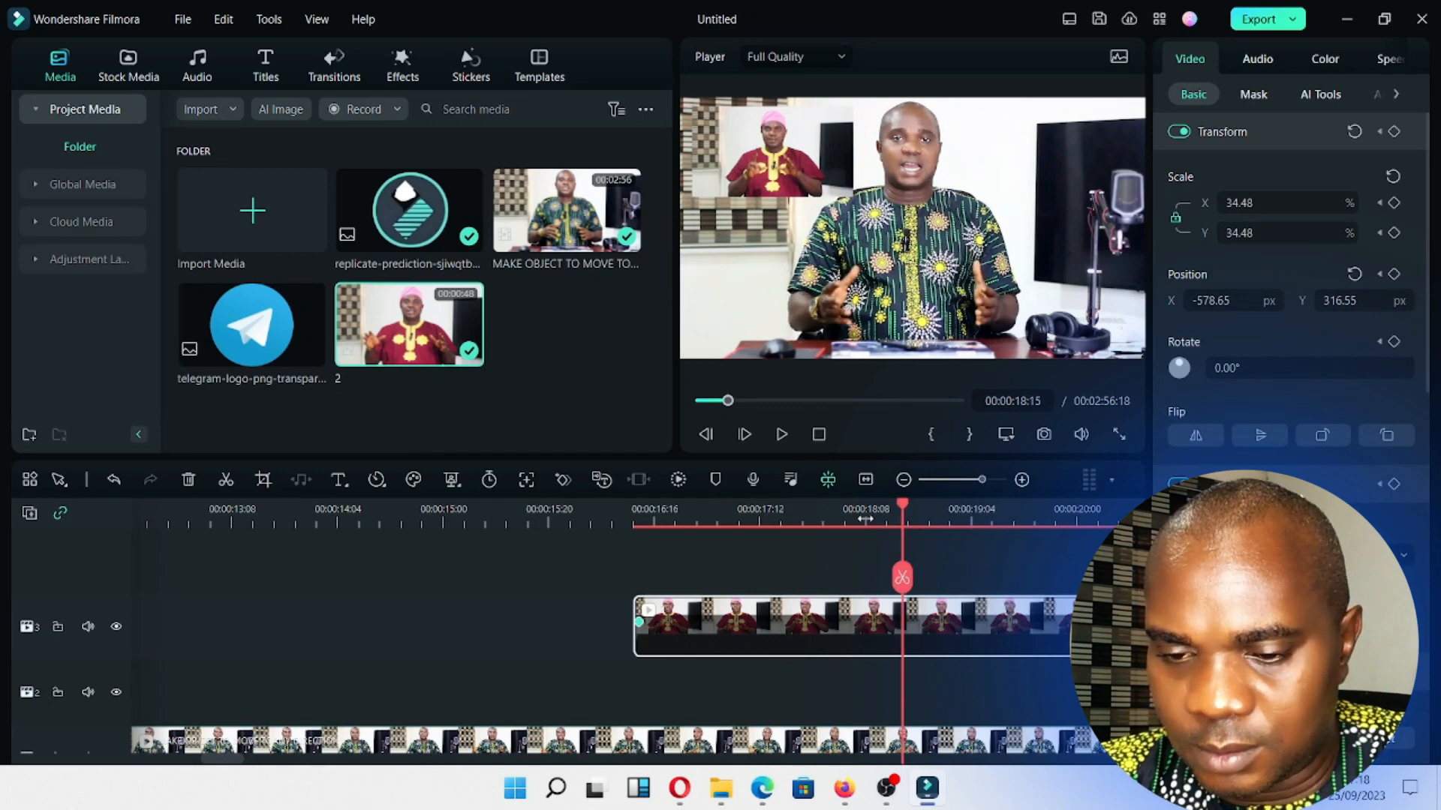
click(865, 518)
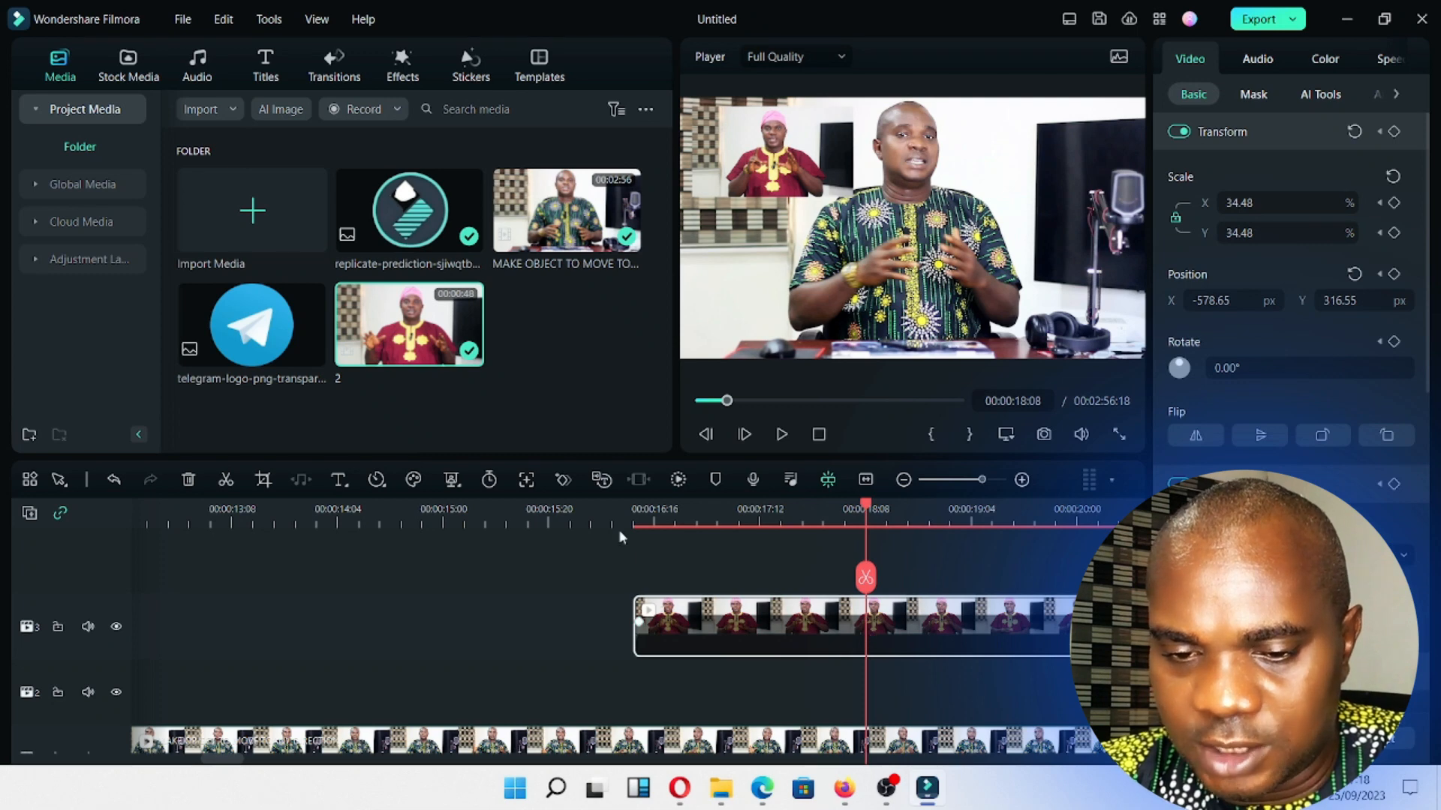
click(562, 479)
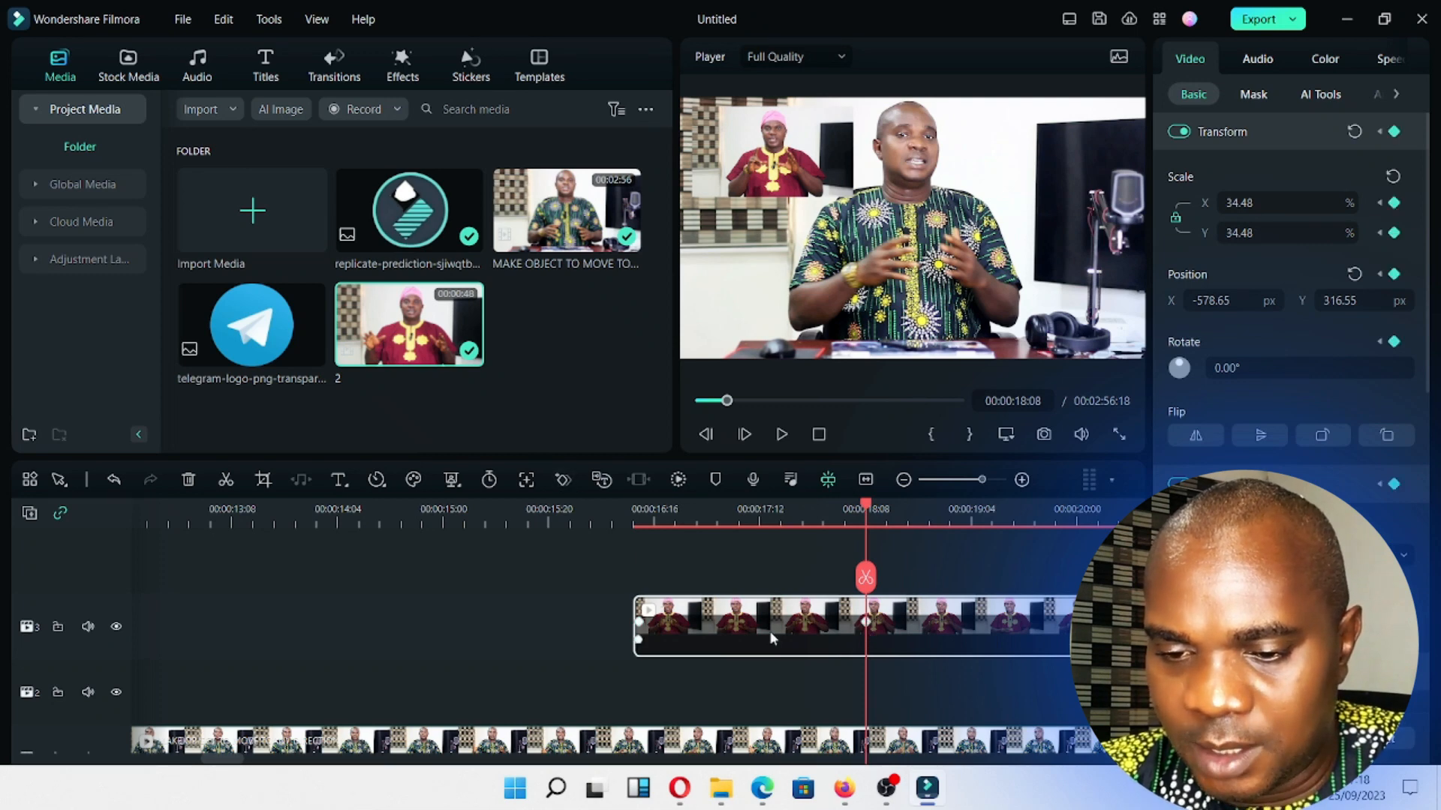
drag(772, 160, 1070, 160)
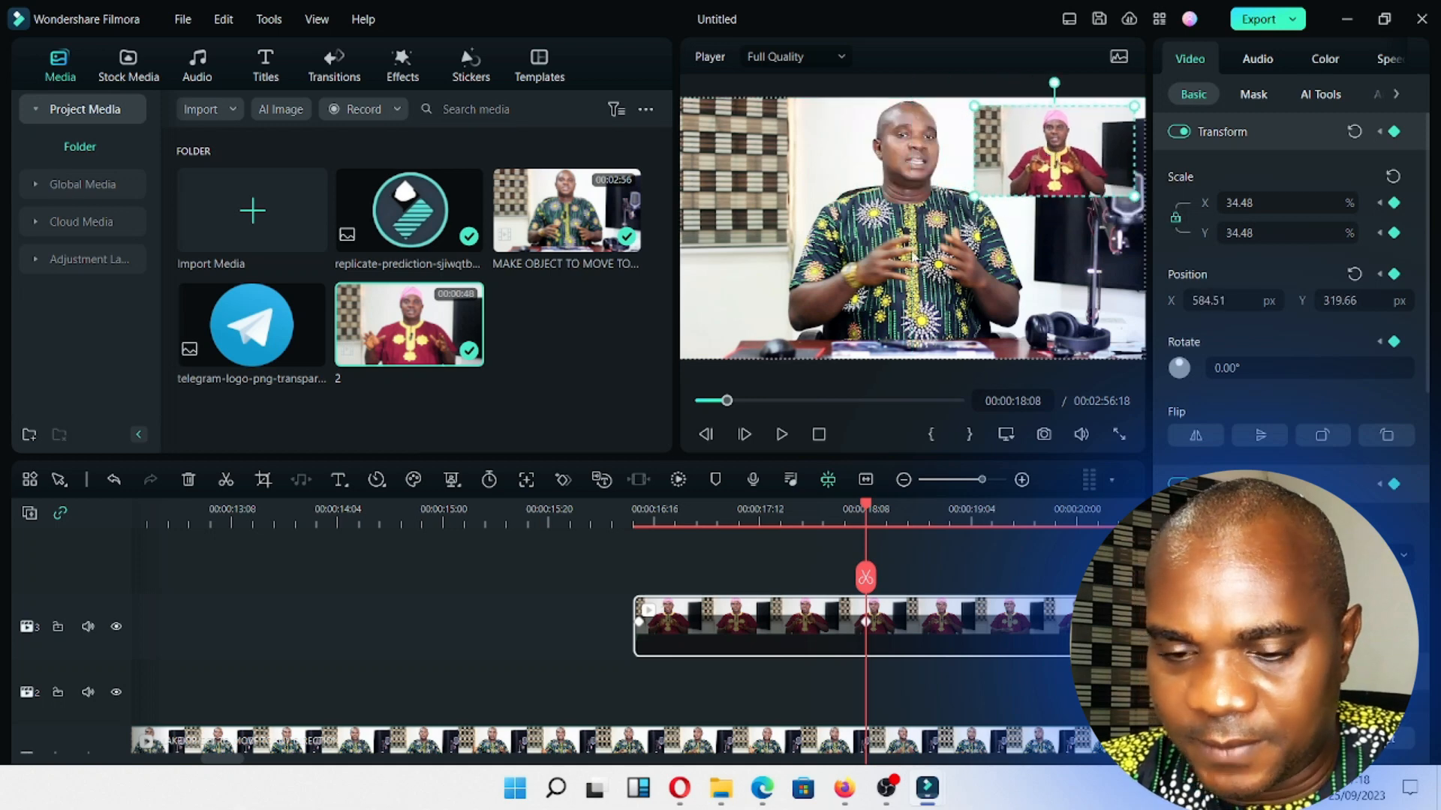
Play back the video "2" overlay's motion from its first keyframe to just past the second one.
click(641, 526)
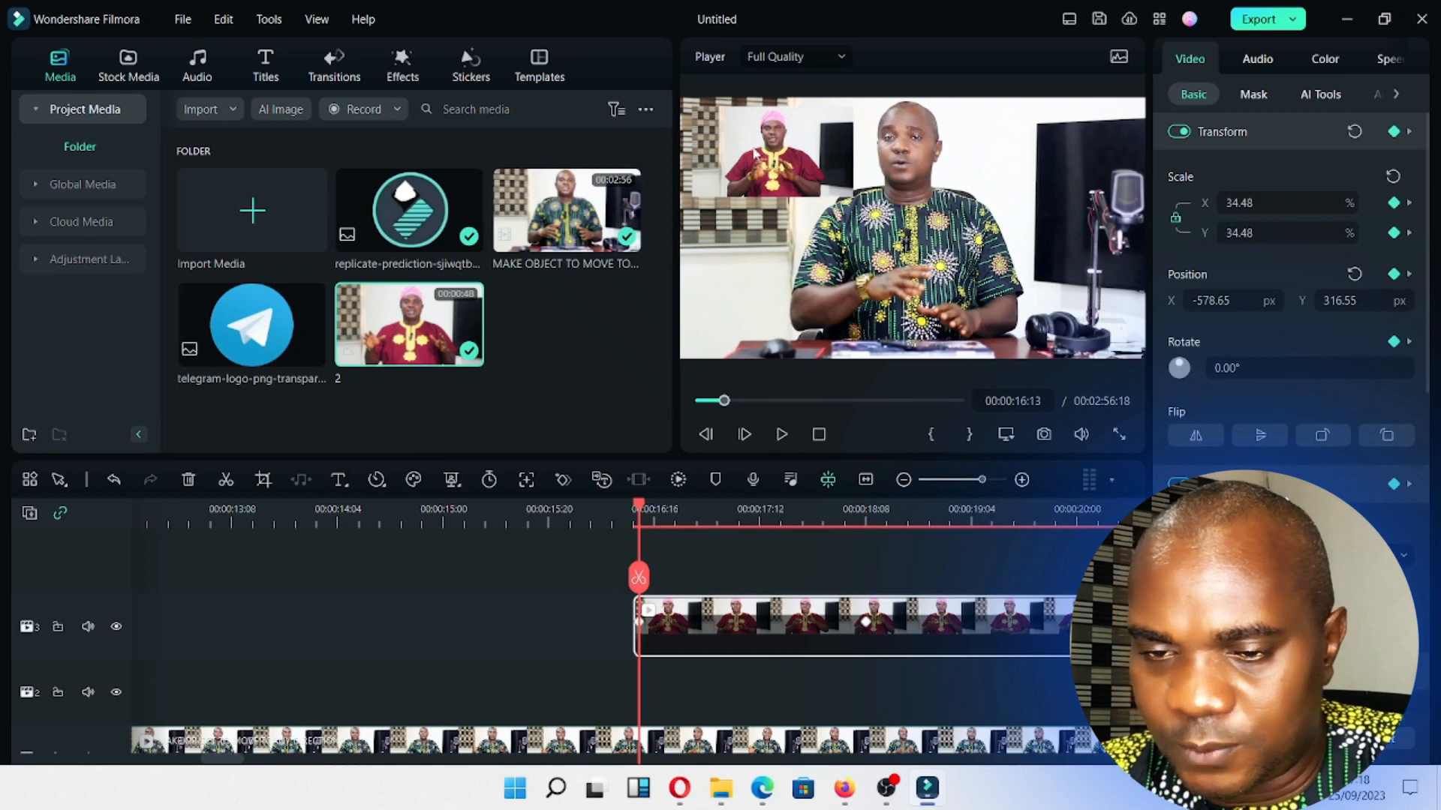
key(space)
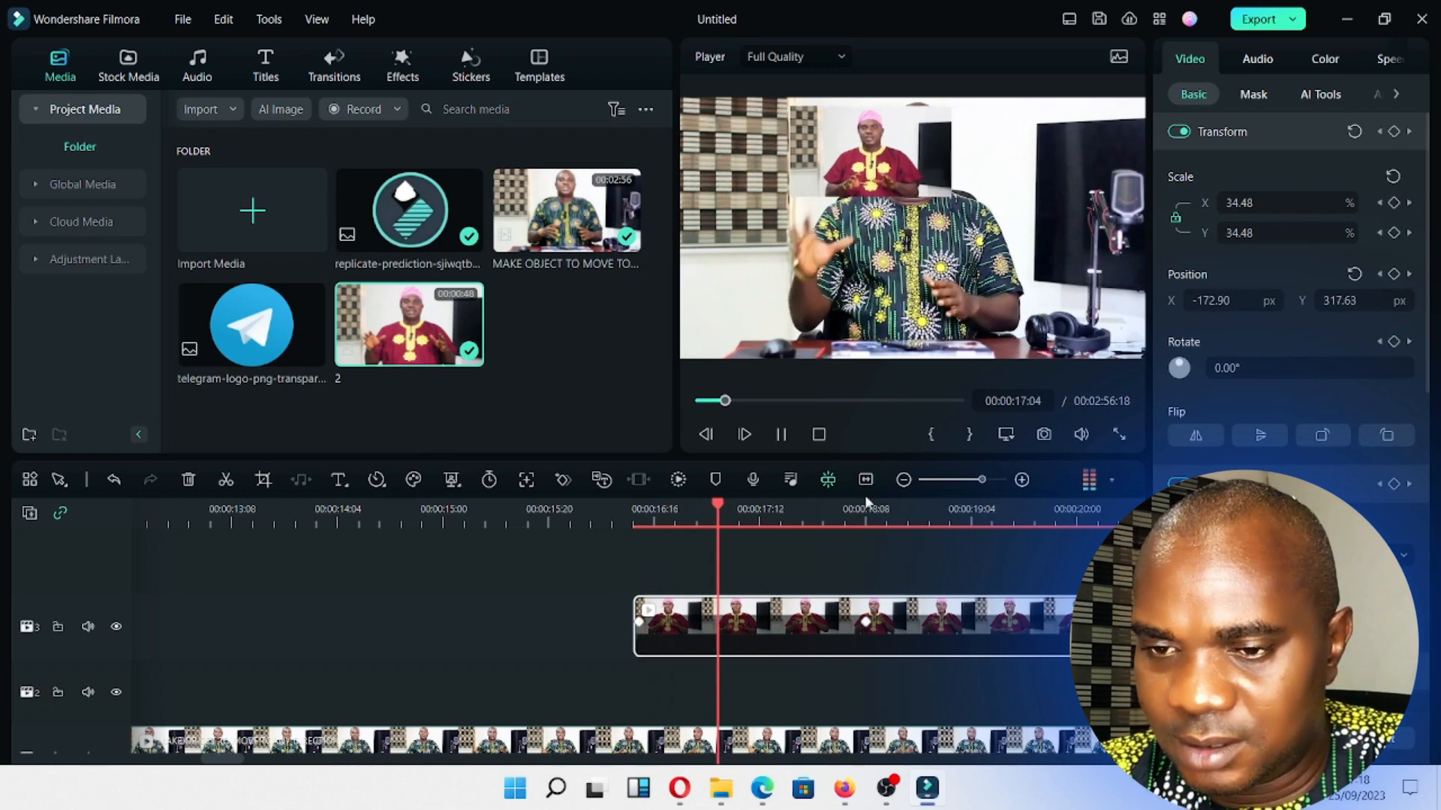
key(space)
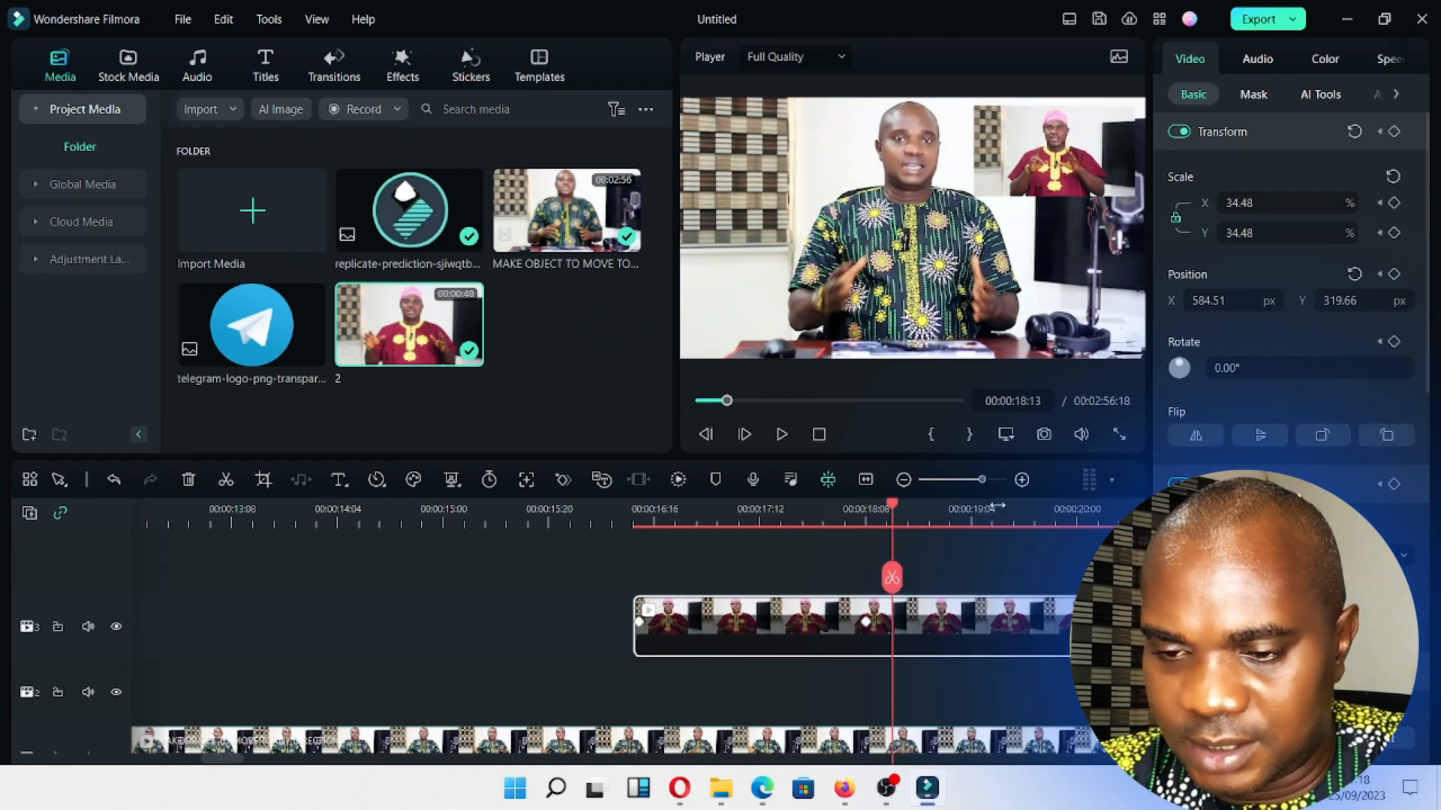
Add a keyframe at 00:00:19:14 and move the video "2" overlay to the frame's lower-right corner at X 587.61, Y -313.45.
click(994, 479)
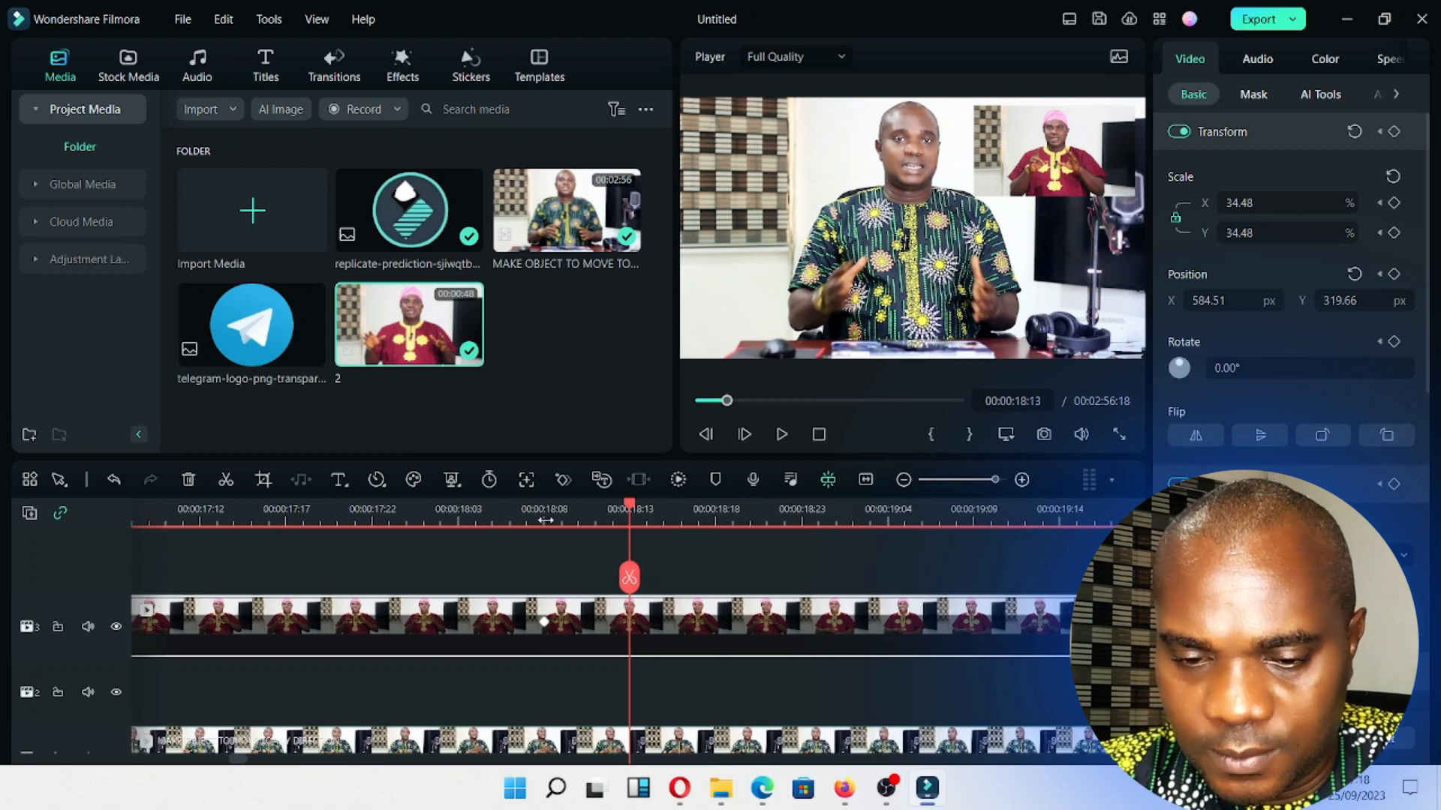
click(546, 520)
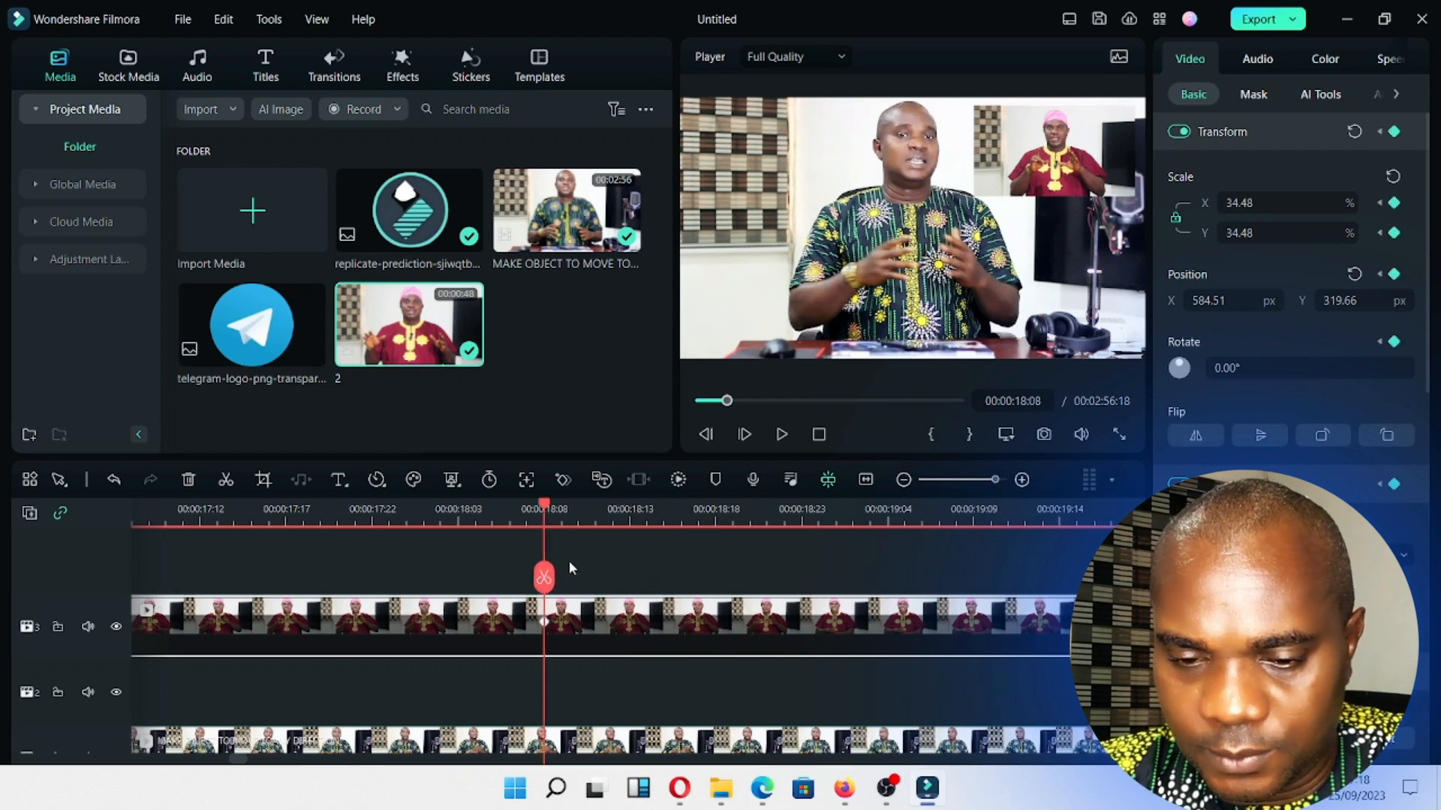
click(904, 520)
click(980, 481)
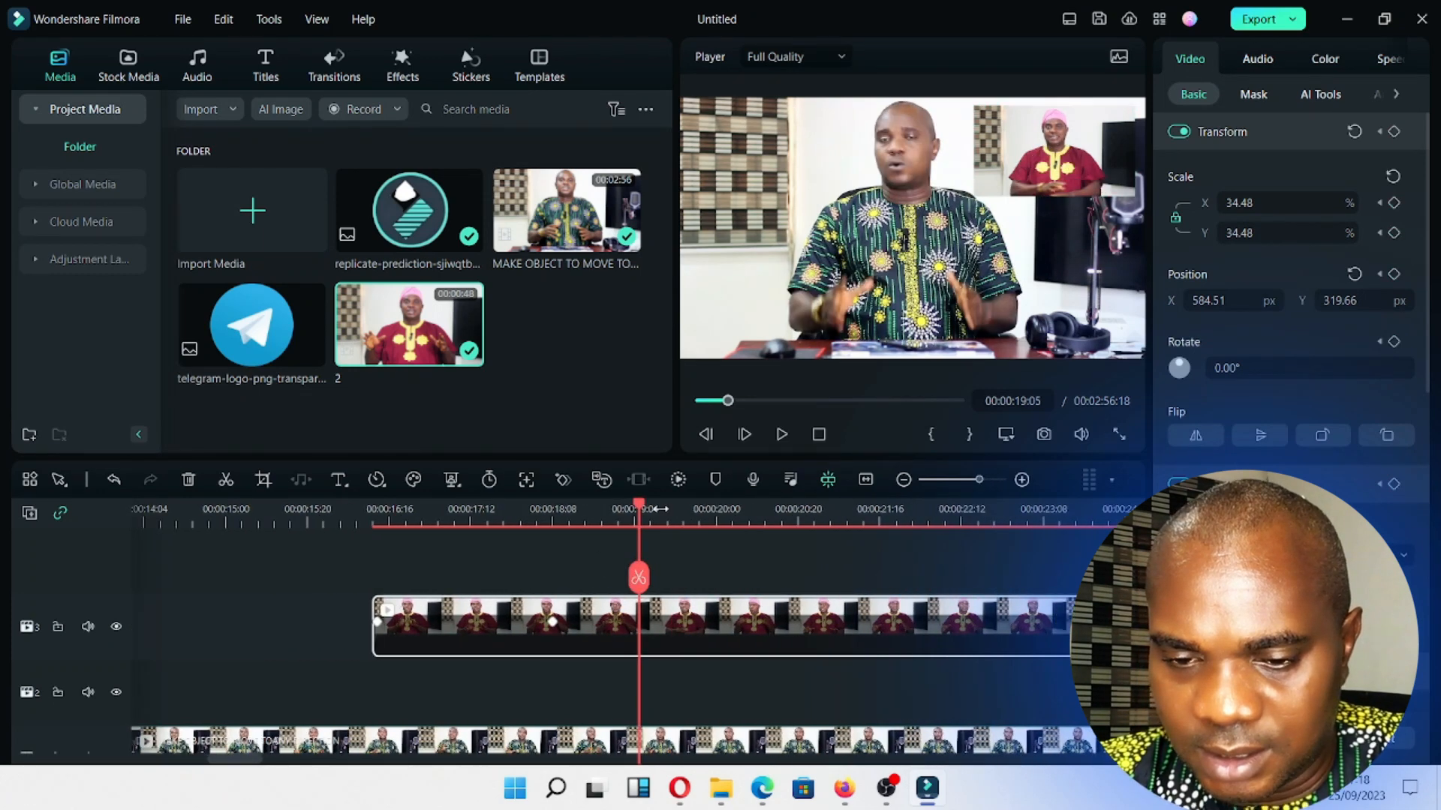
drag(641, 516, 677, 519)
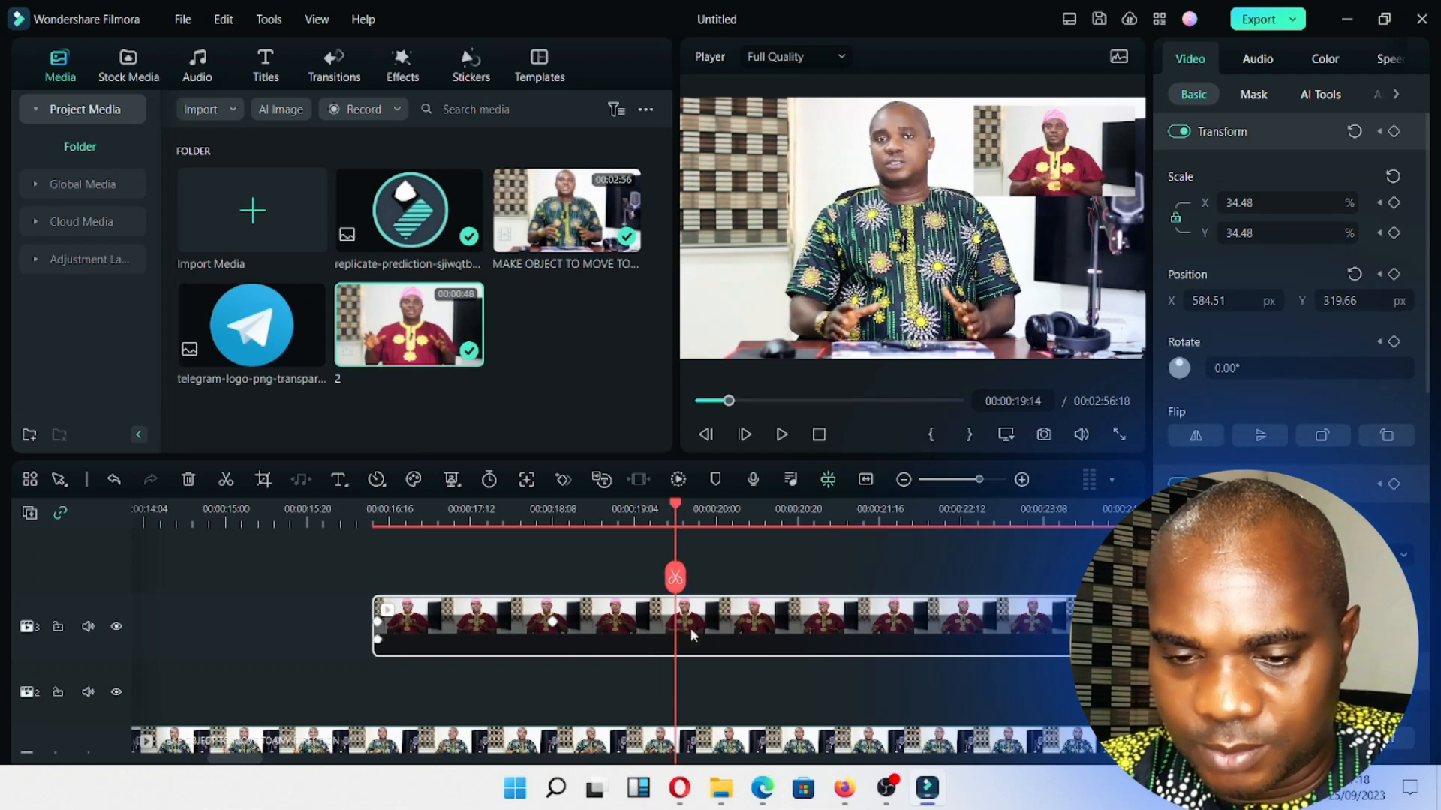
click(563, 480)
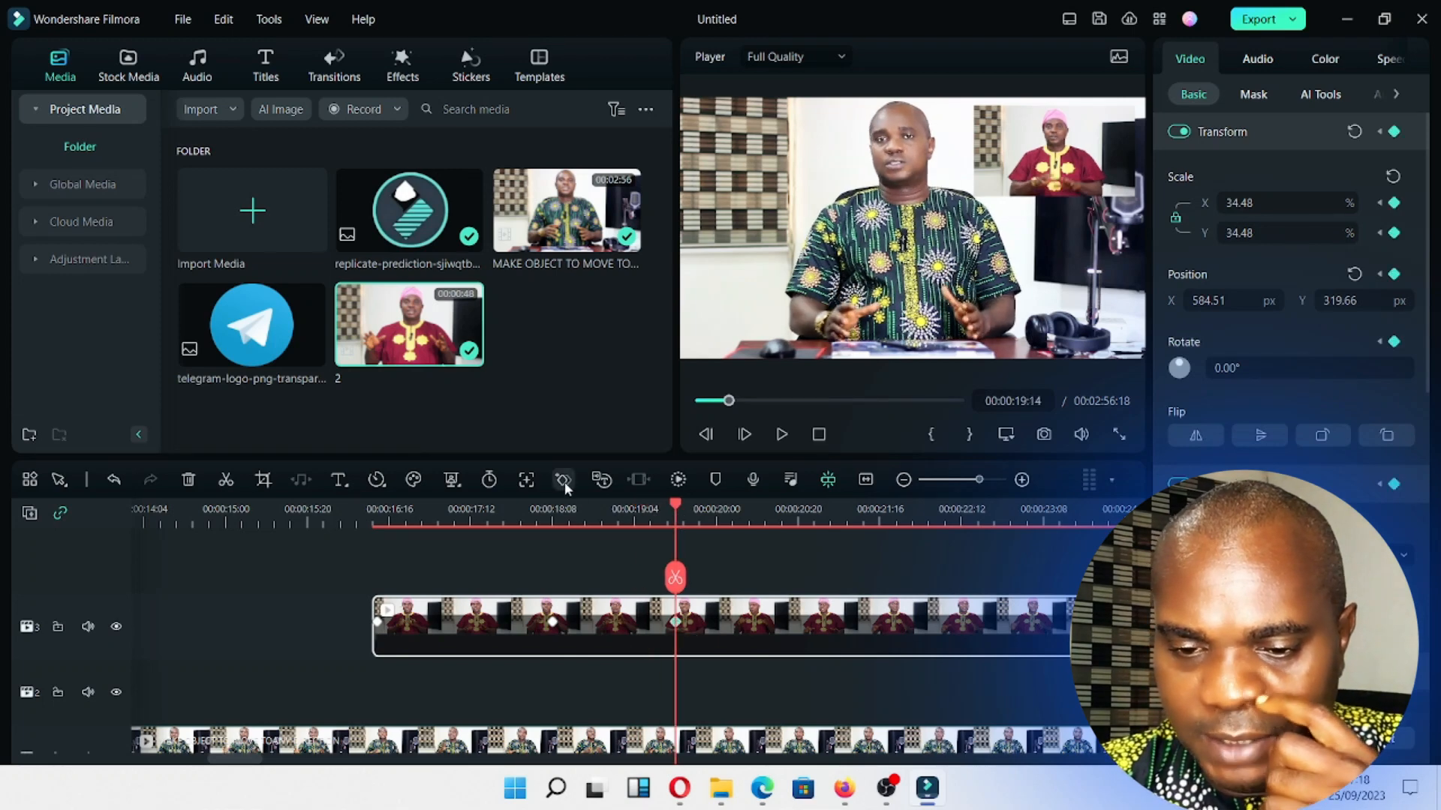
click(752, 635)
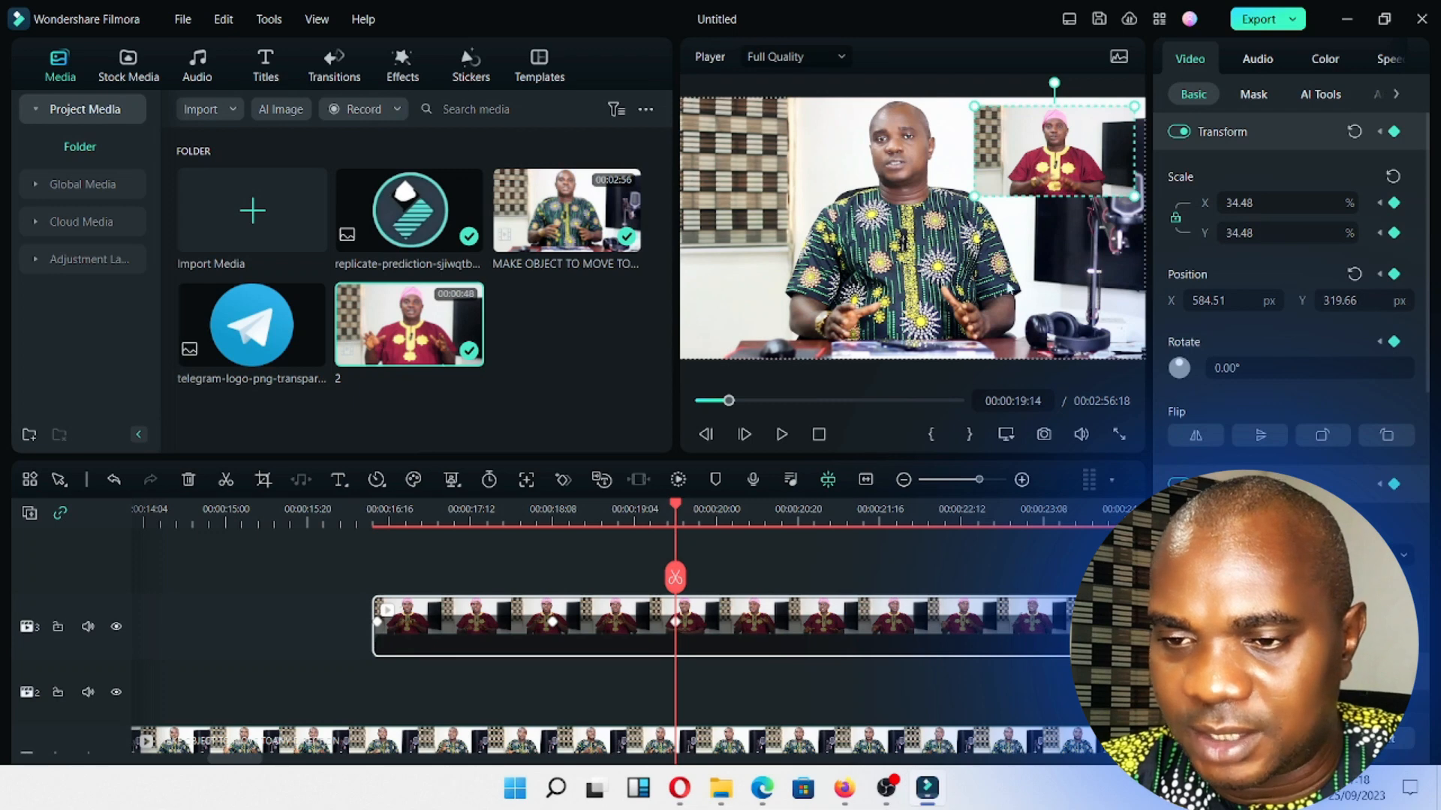
drag(1035, 162, 1042, 313)
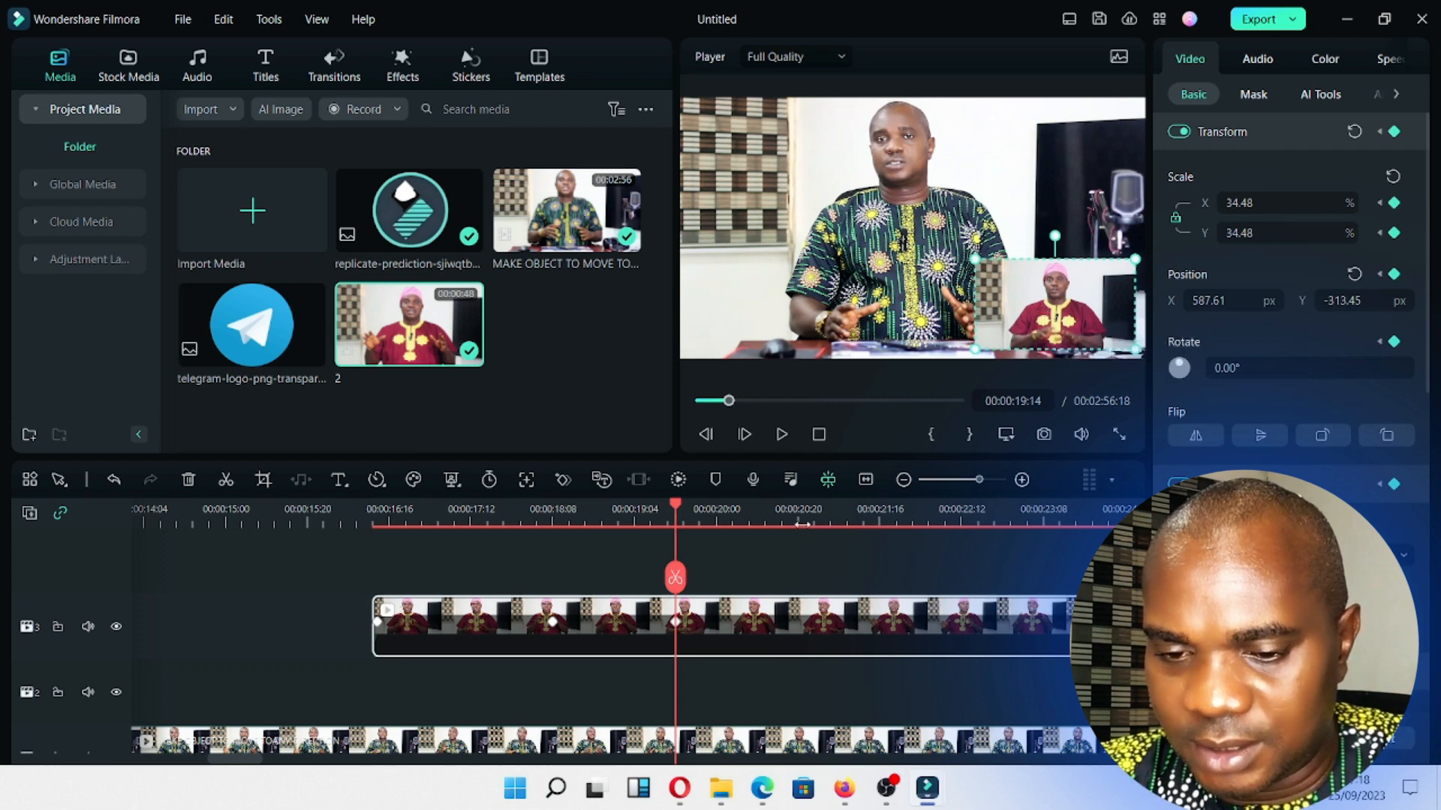
Add a keyframe at 00:00:21:03 and move the video "2" overlay back to the frame's upper-left corner at X -569.35, Y 313.45.
key(space)
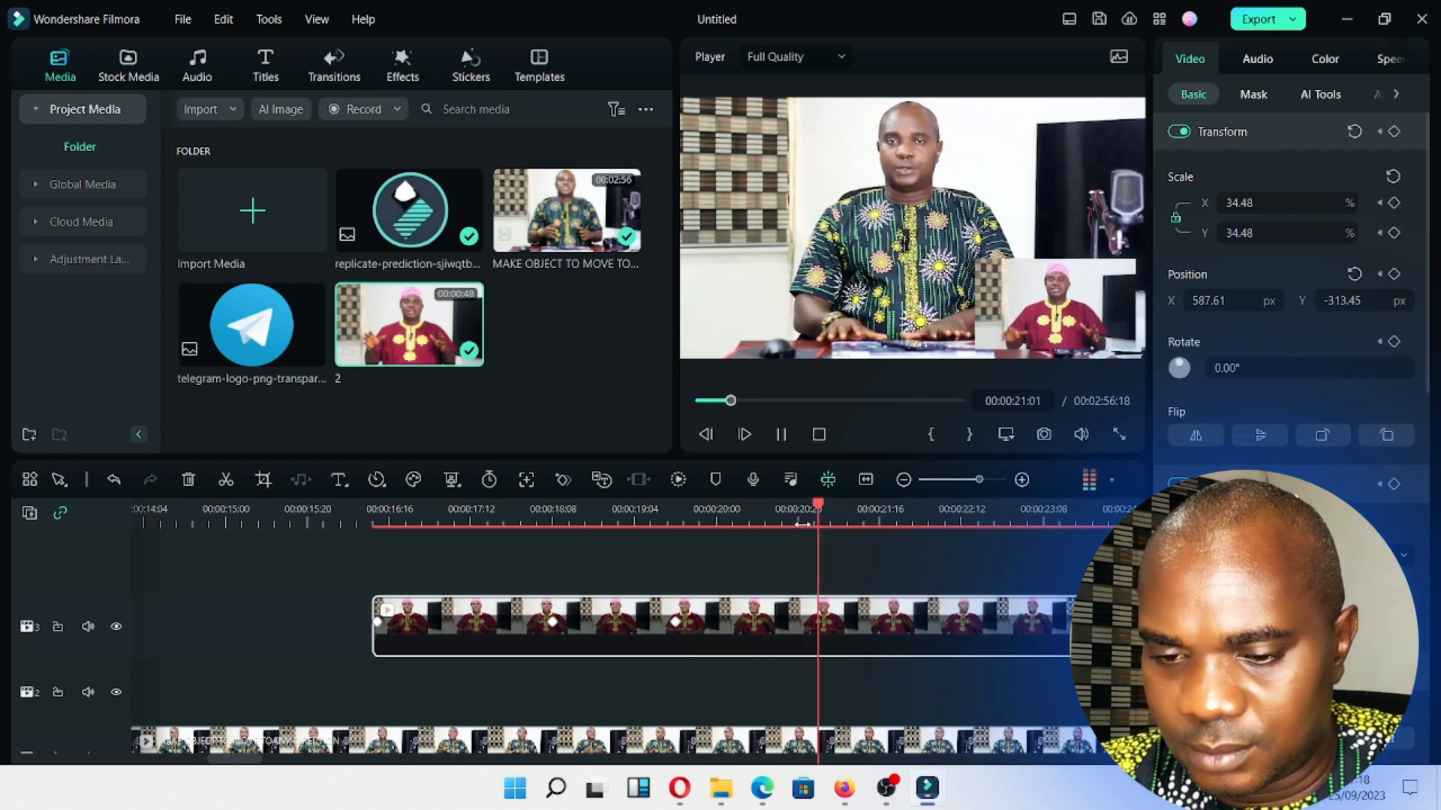
key(space)
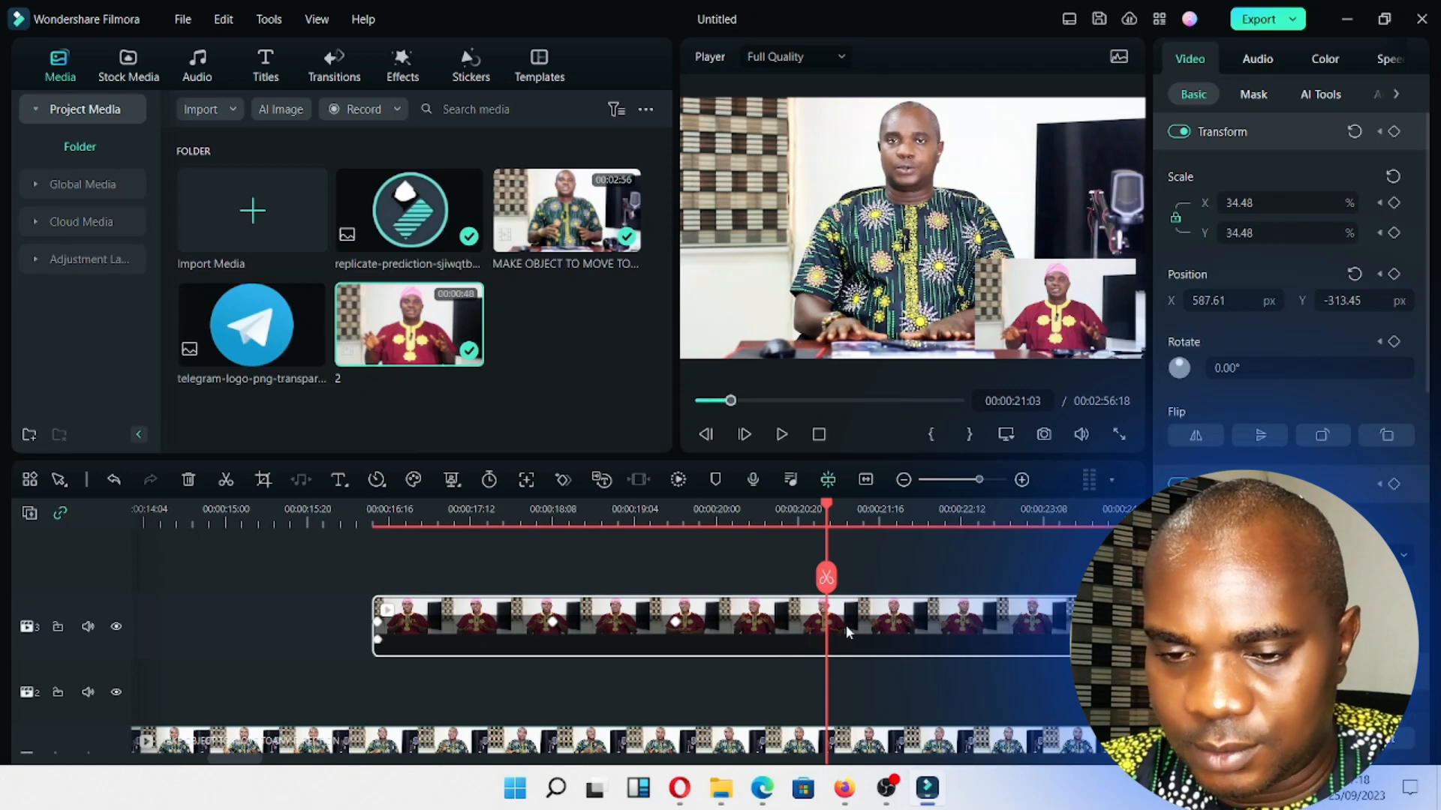
click(559, 484)
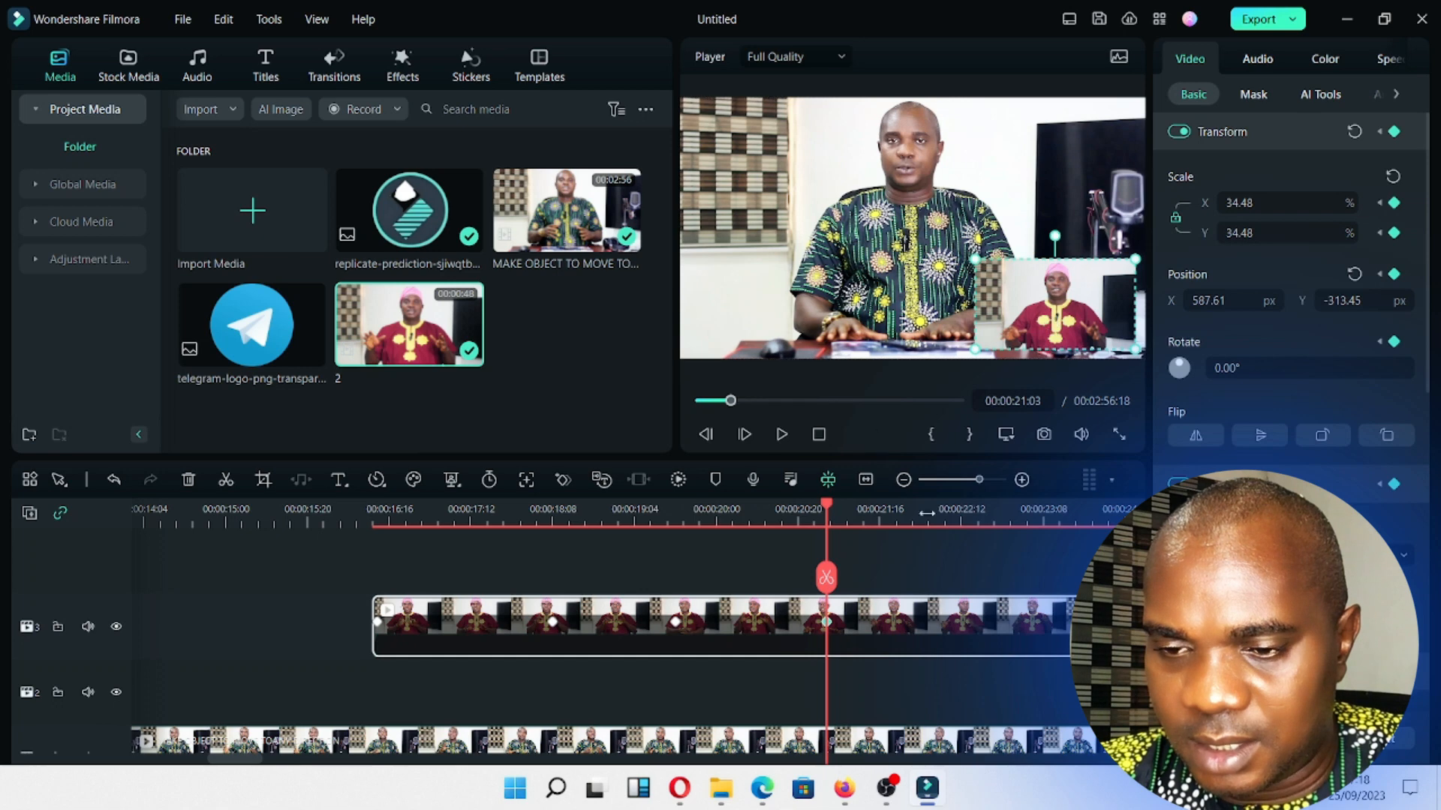
drag(1022, 303, 746, 162)
Play back the video "2" overlay's whole keyframed motion from its first keyframe to 00:00:22:10.
click(377, 518)
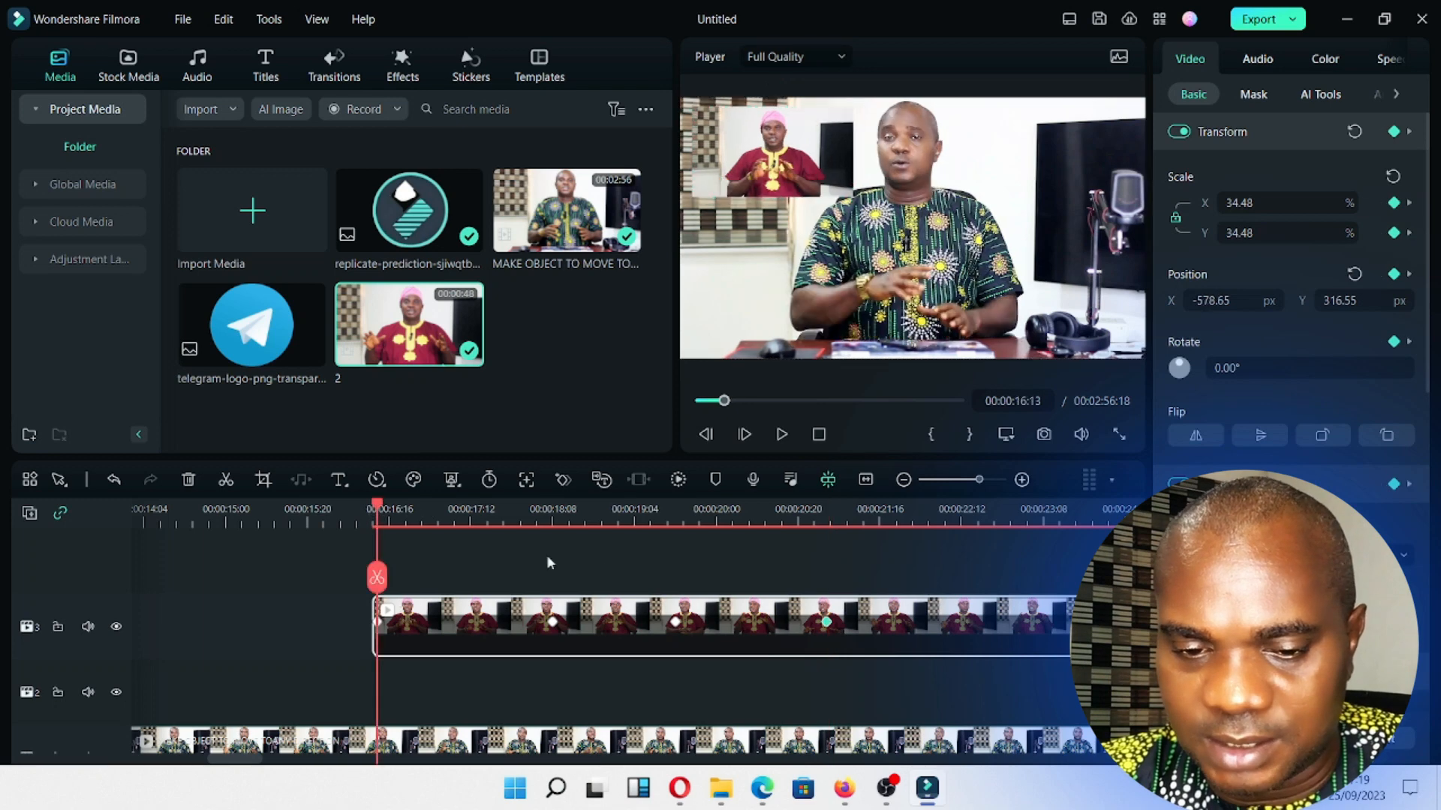
key(space)
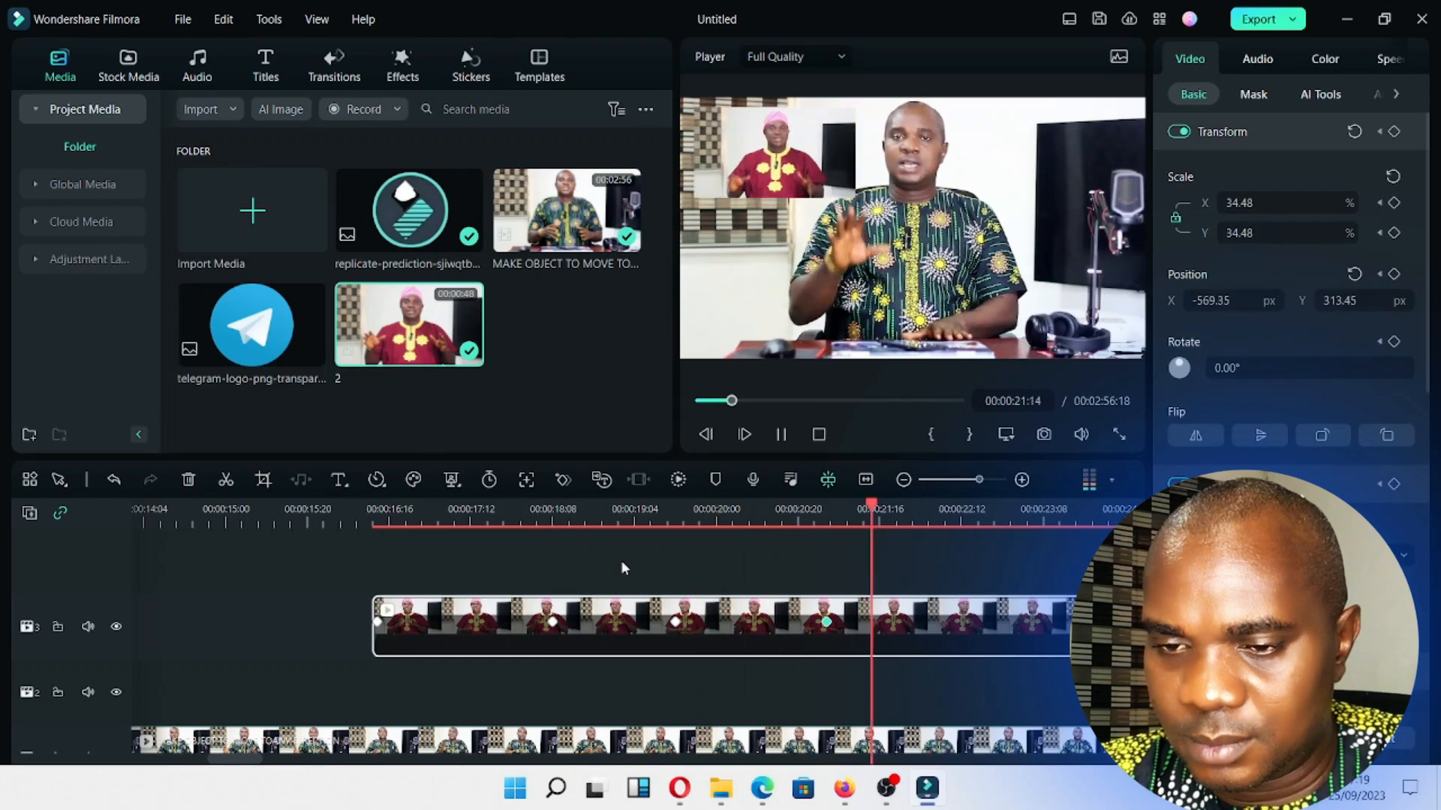
key(space)
Split the video "2" clip at 00:00:22:10 and delete the part after the cut.
drag(984, 476, 976, 476)
click(640, 577)
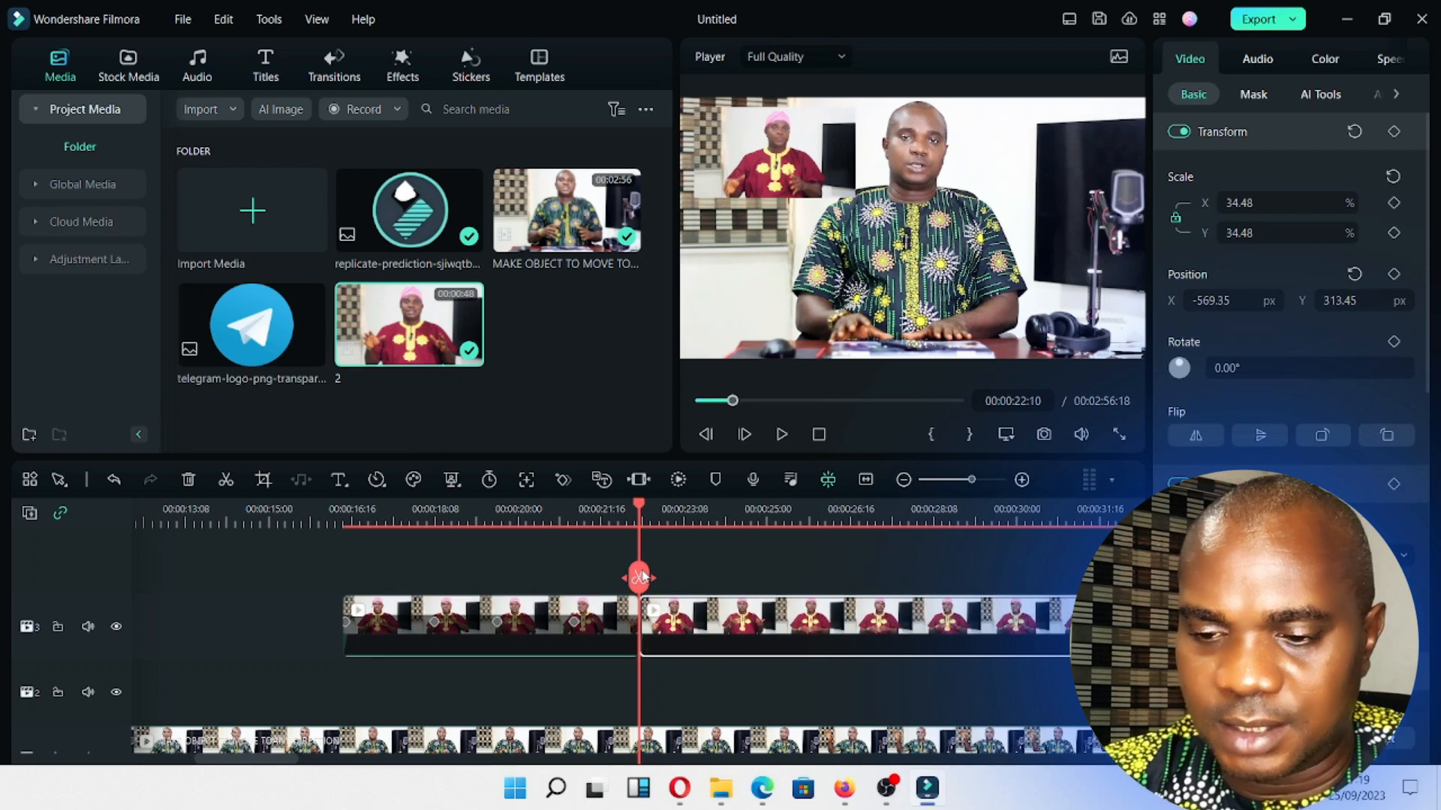
key(Delete)
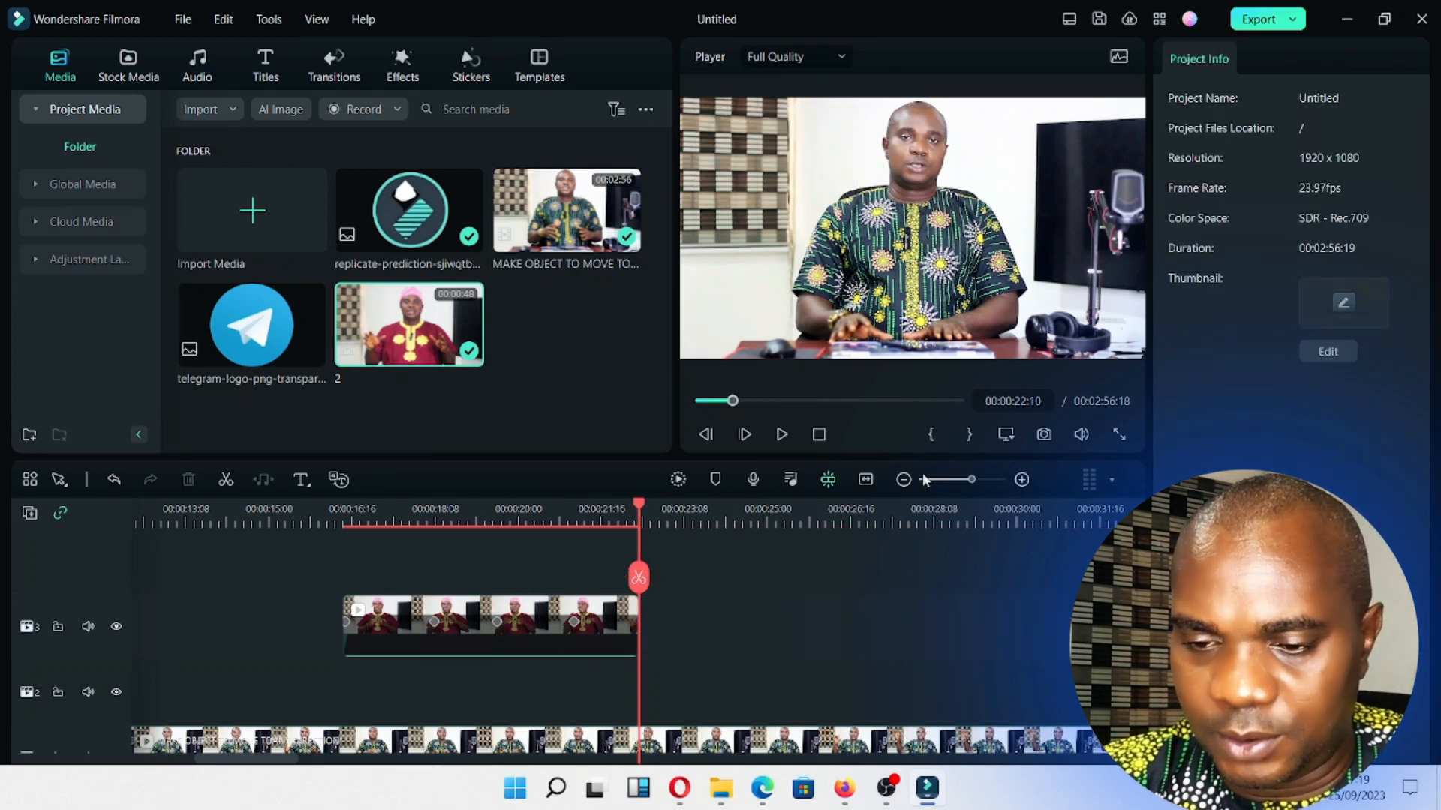
Play to 00:00:27:04 and place the transparent Telegram logo image there on the second track, above the main video.
drag(966, 481, 960, 480)
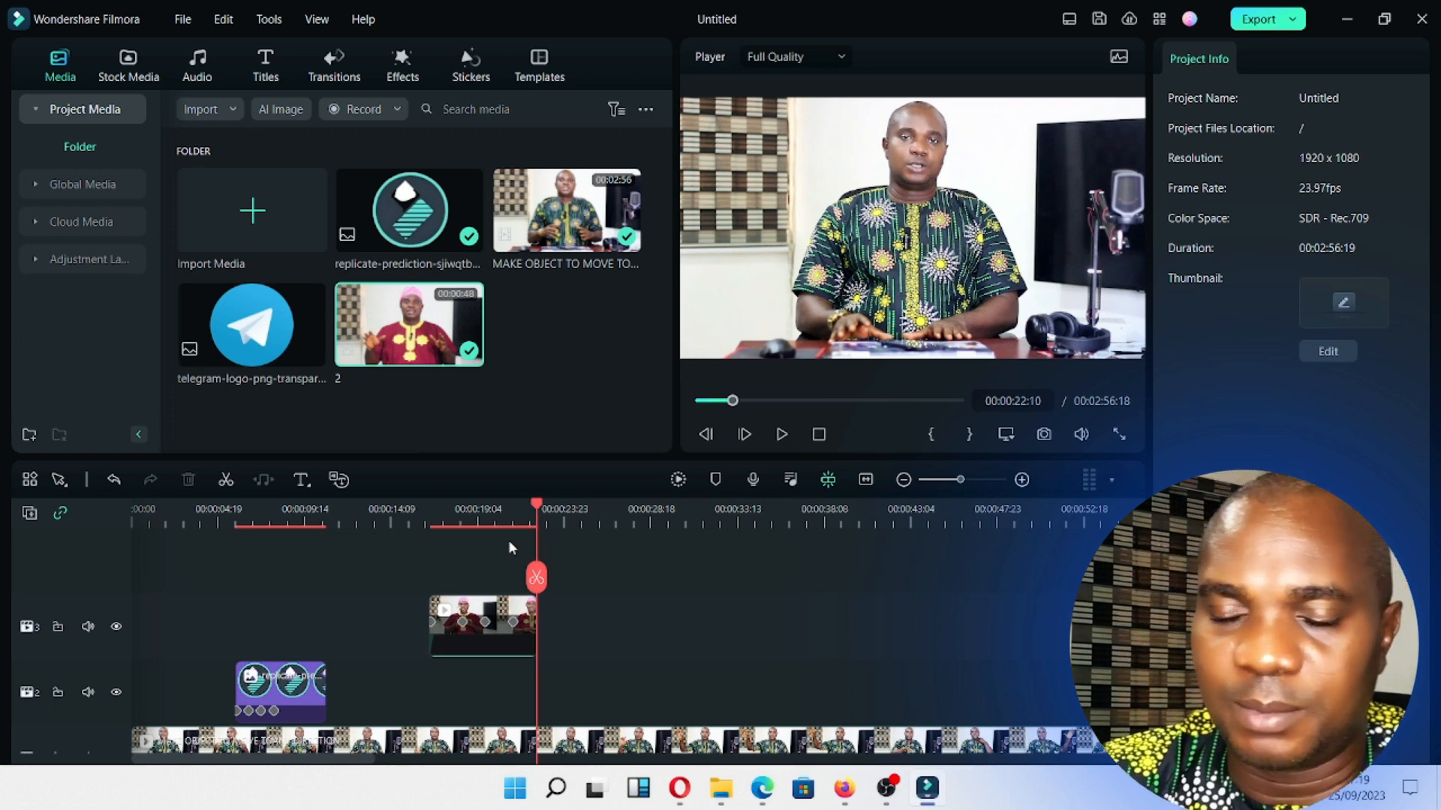
key(space)
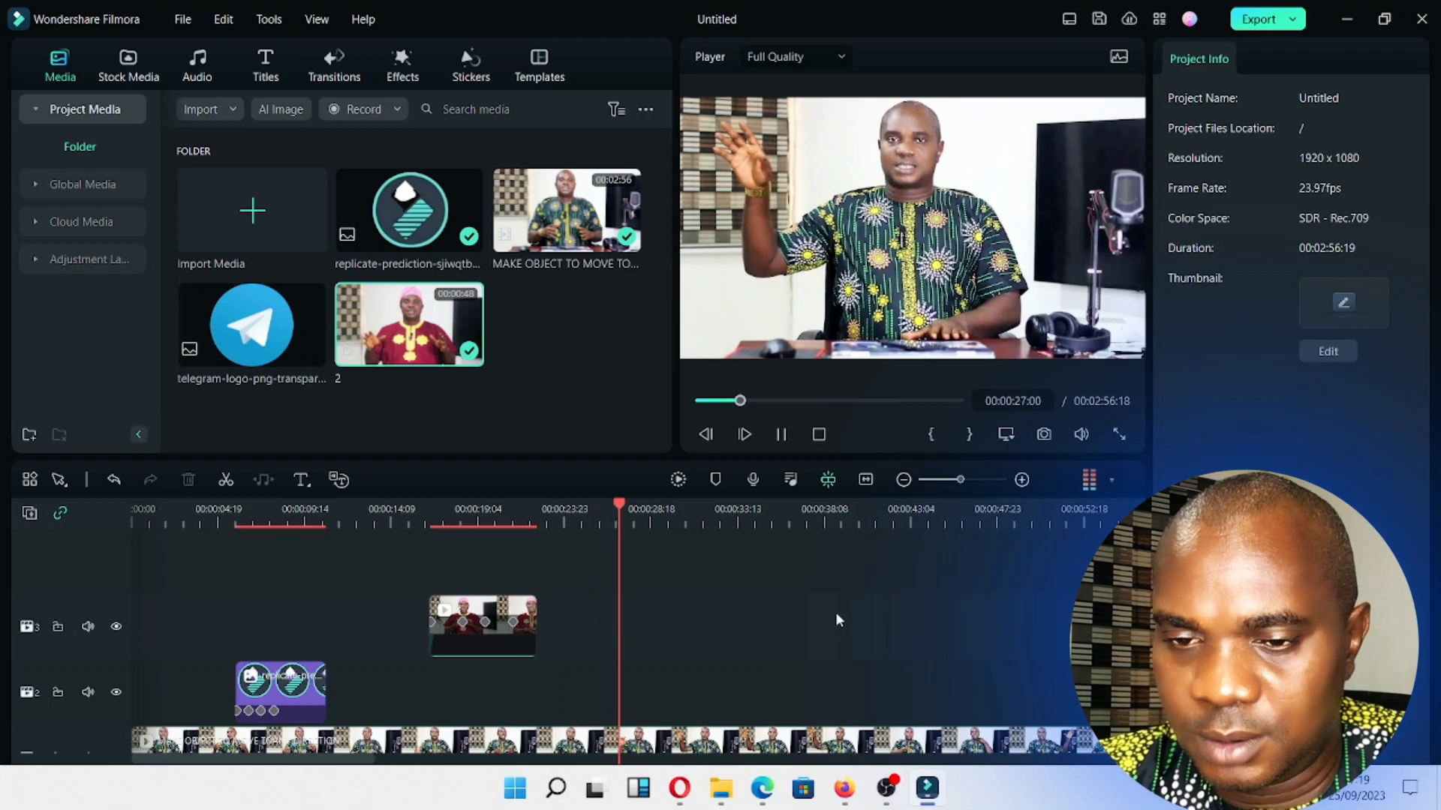
key(space)
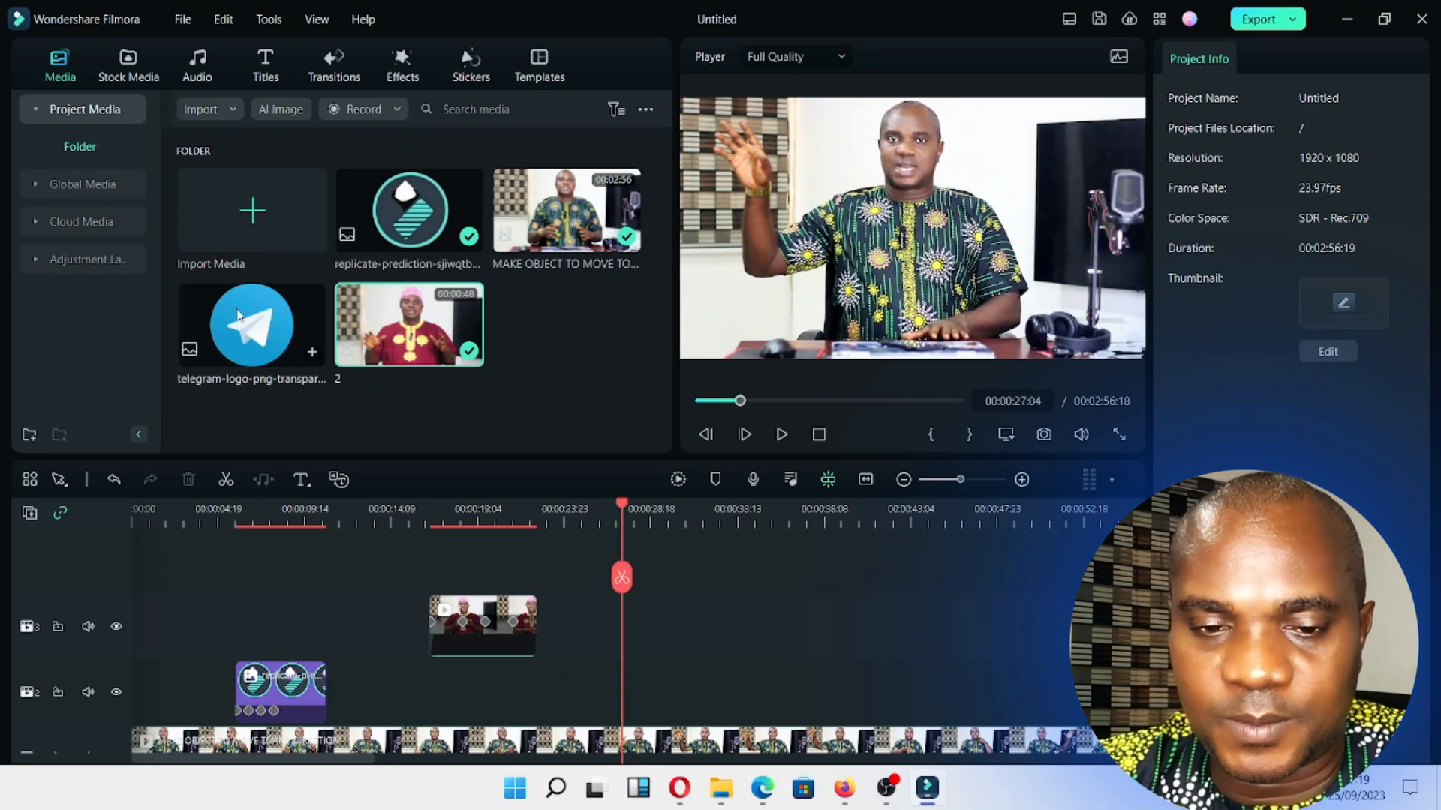
click(275, 338)
drag(275, 338, 630, 687)
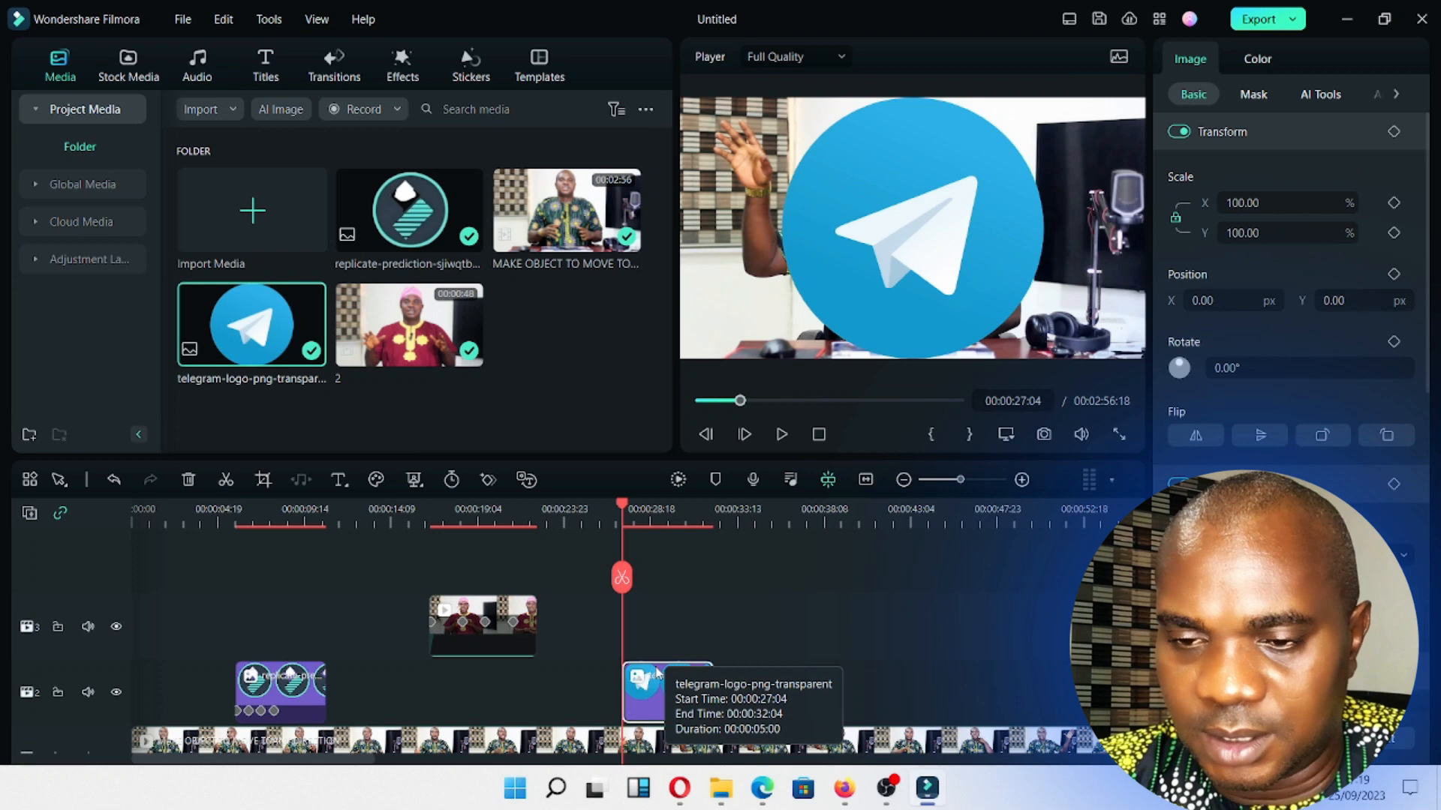
click(980, 480)
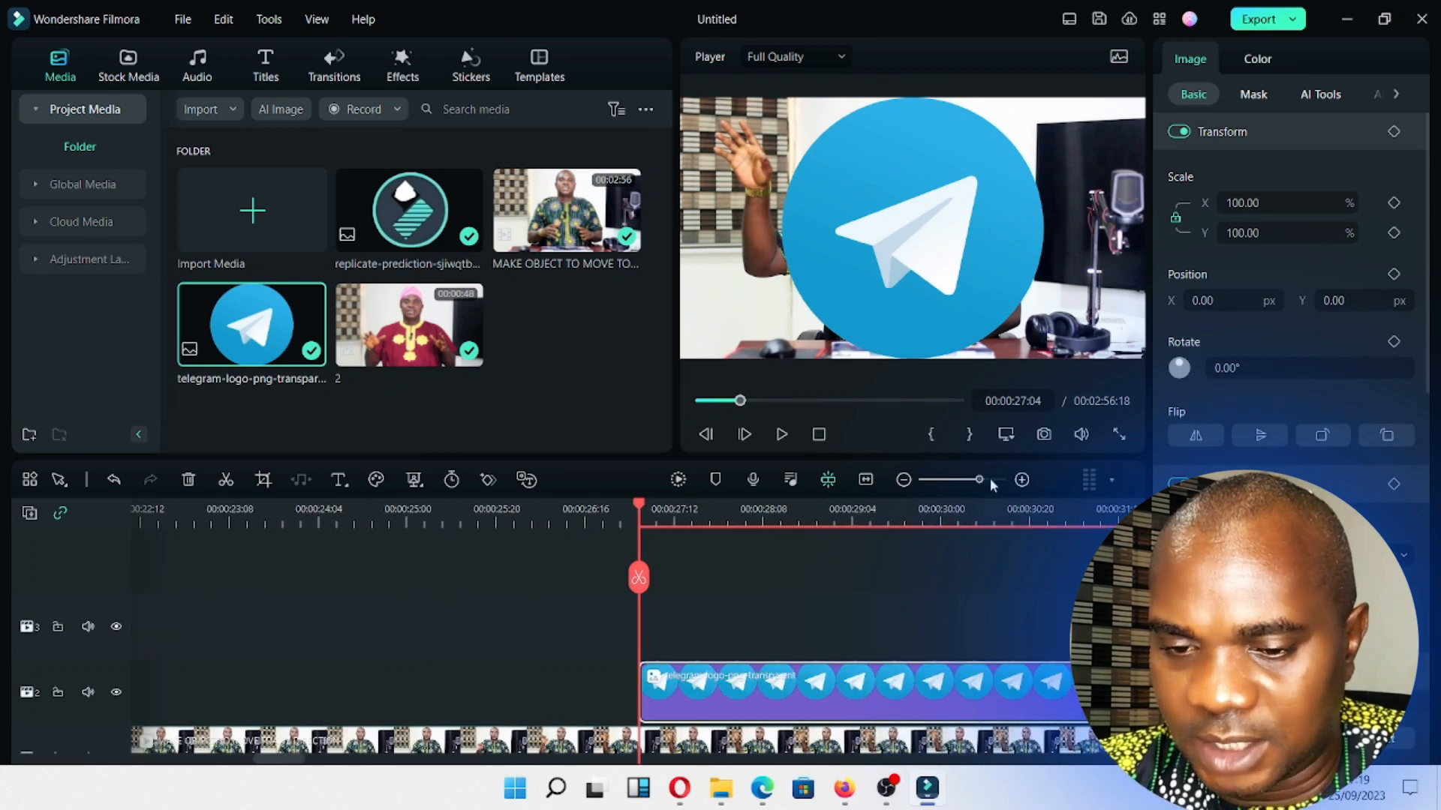
Start the Telegram logo clip one frame earlier, add a keyframe at 00:00:27:04, and scale the logo to 19.83% at X -780.10, Y 380.17.
drag(985, 484, 1010, 487)
drag(675, 689, 642, 694)
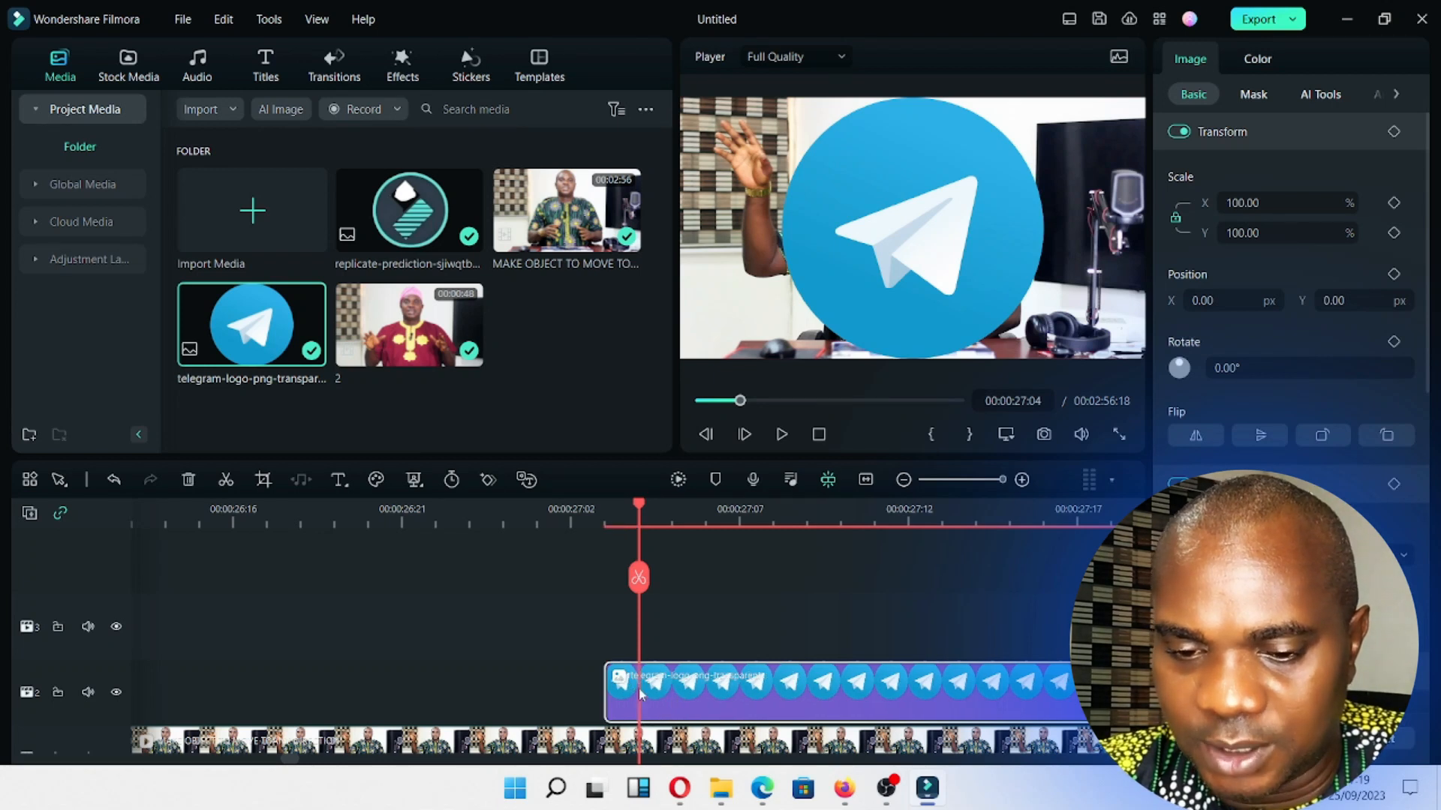
click(642, 694)
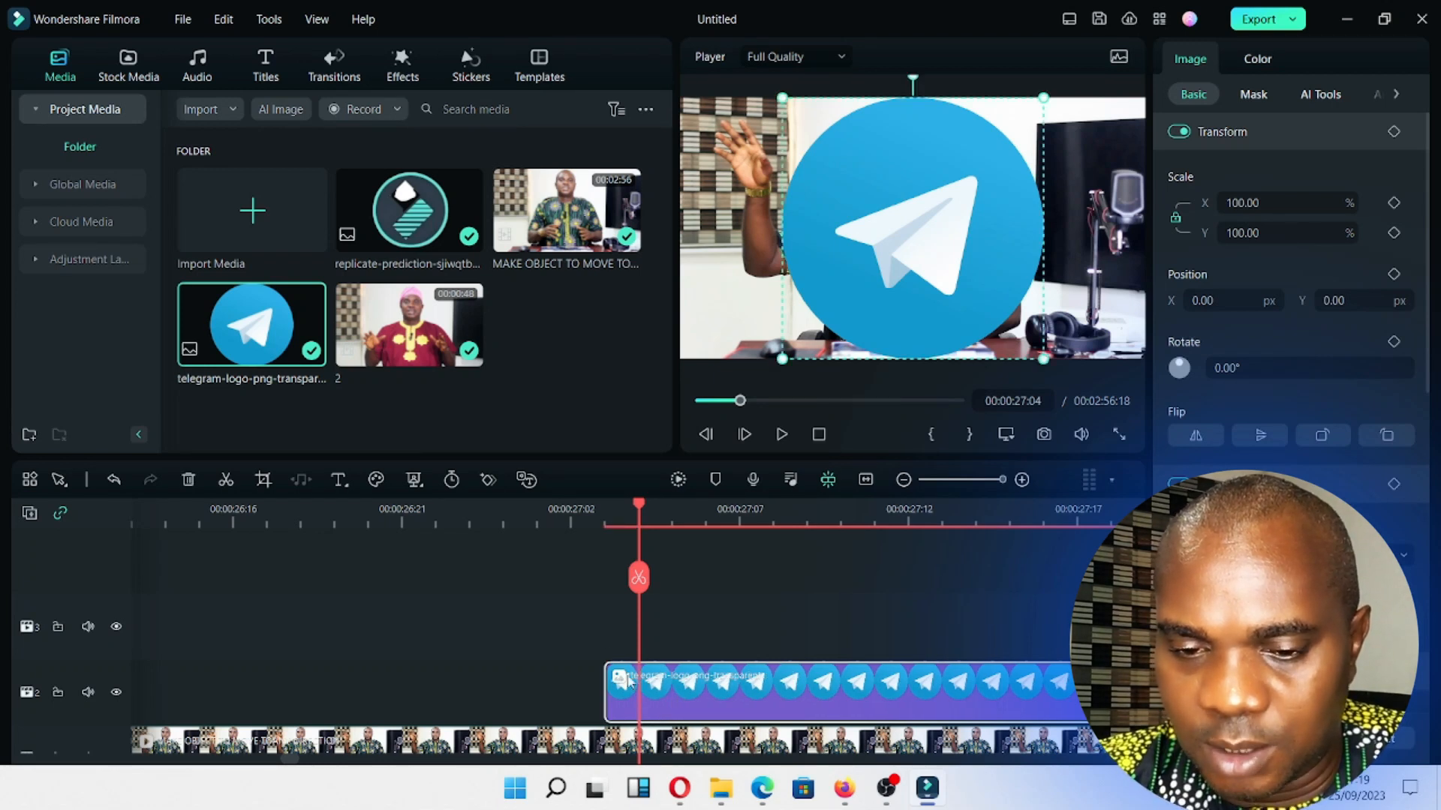
click(489, 480)
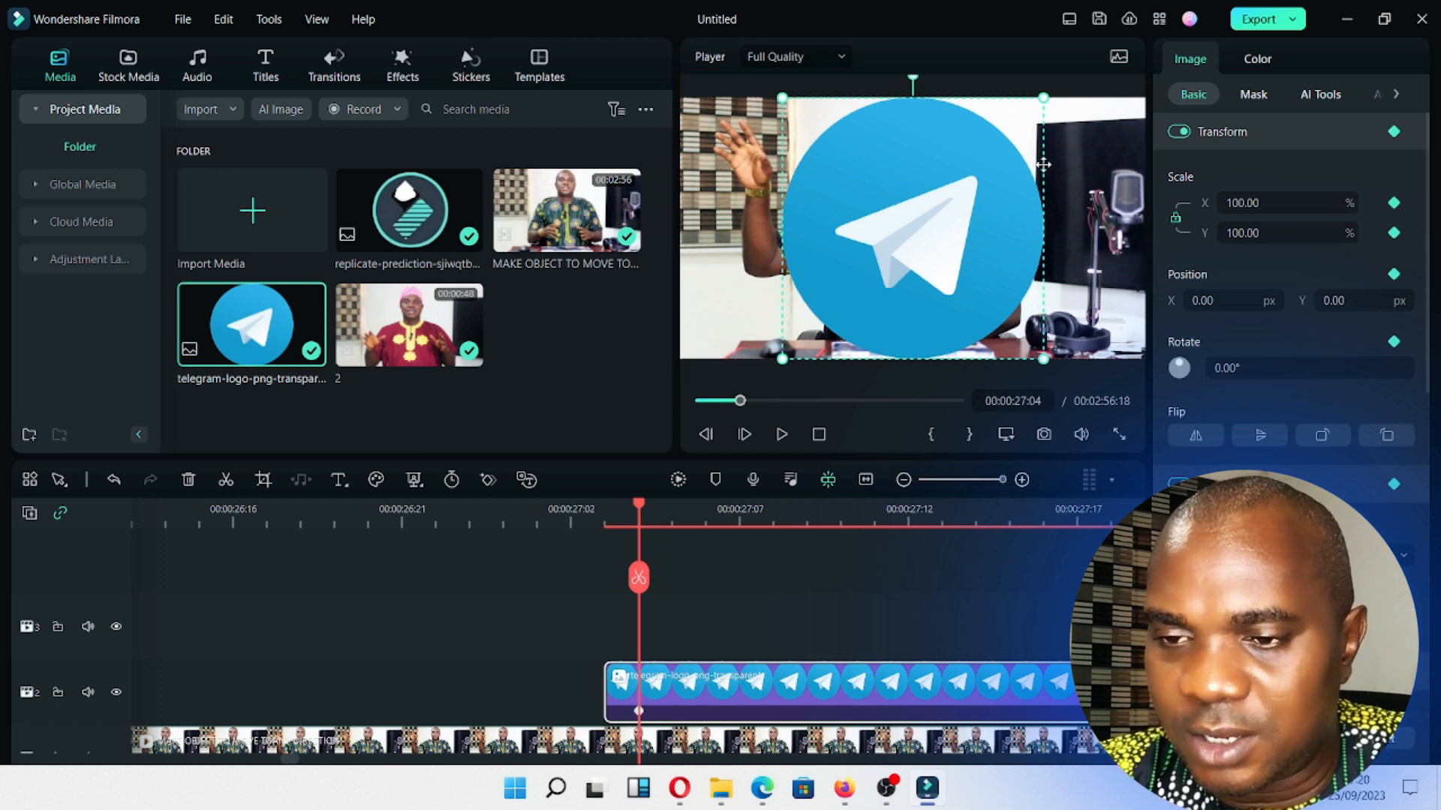
drag(1041, 104, 727, 141)
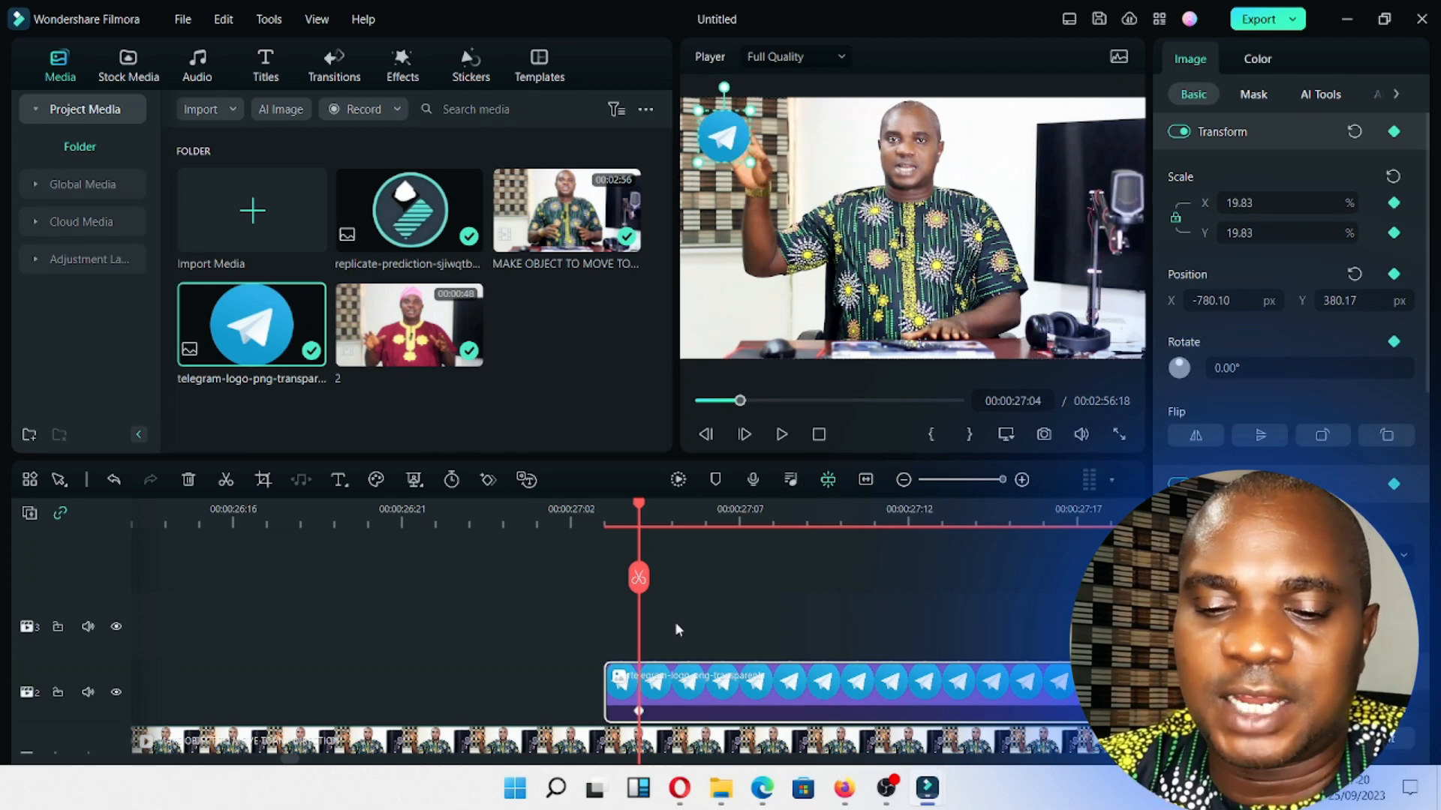
Play back the Telegram logo from just before its keyframe at 00:00:27:04 to 00:00:27:22 to check its placement over the raised hand.
drag(614, 520, 570, 517)
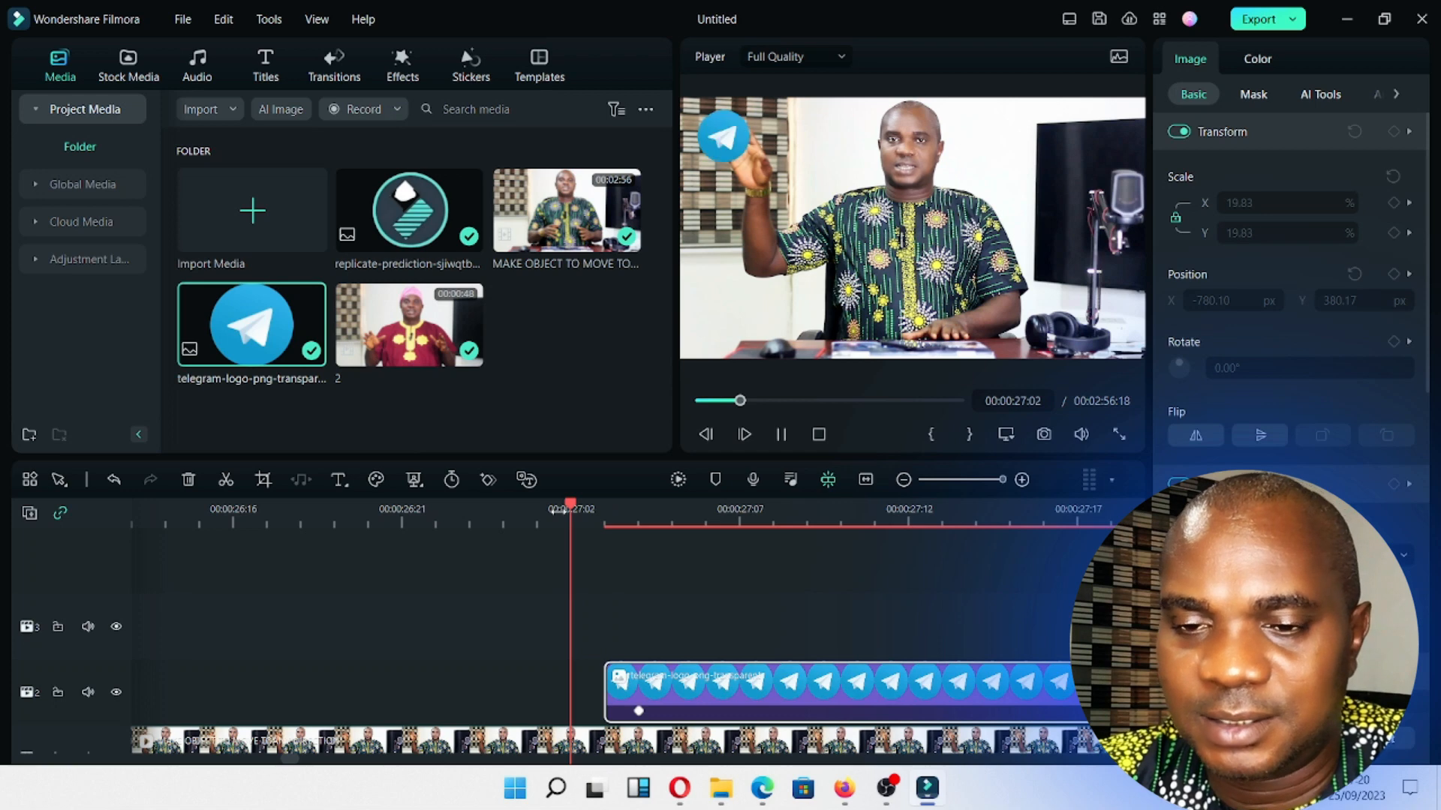
key(space)
key(space)
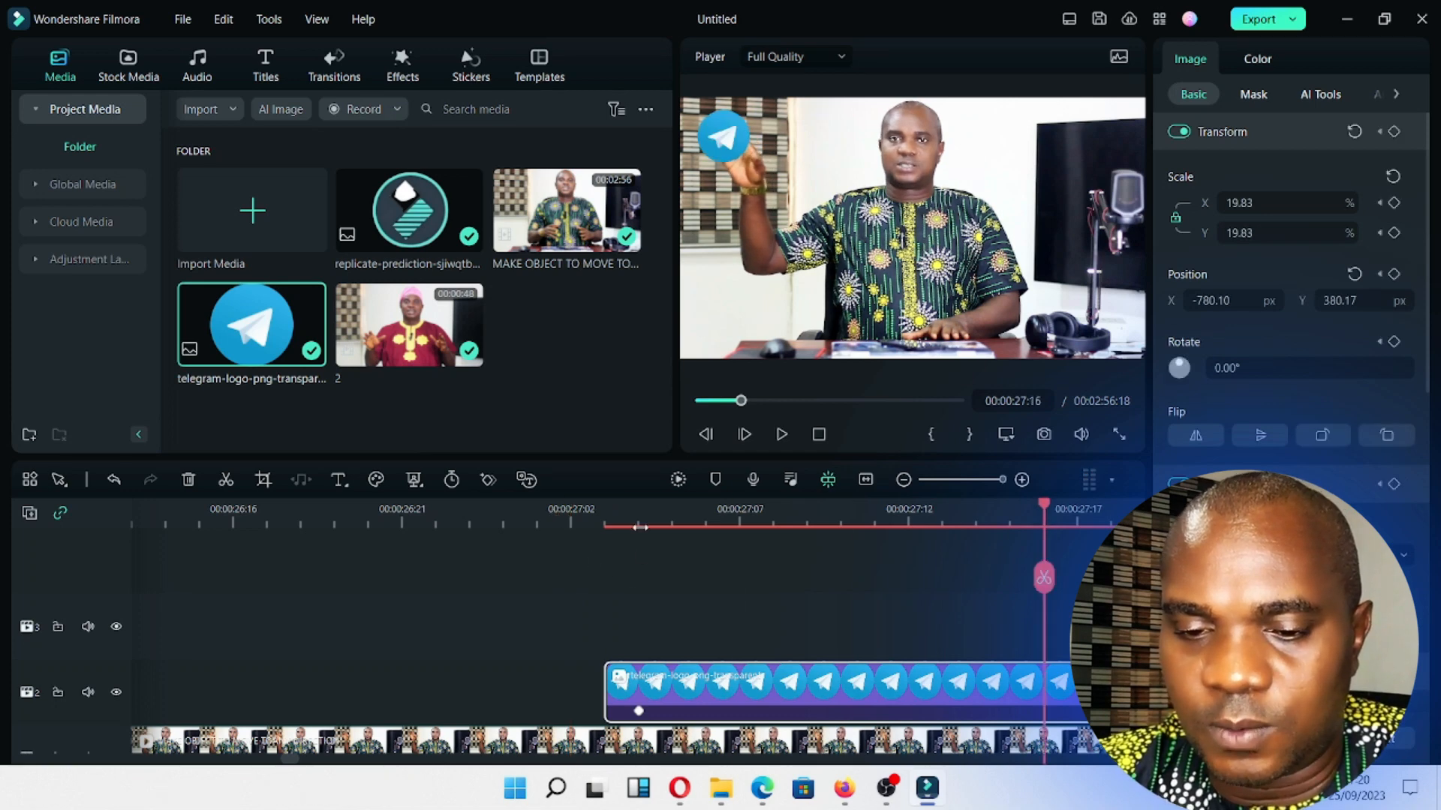
click(993, 481)
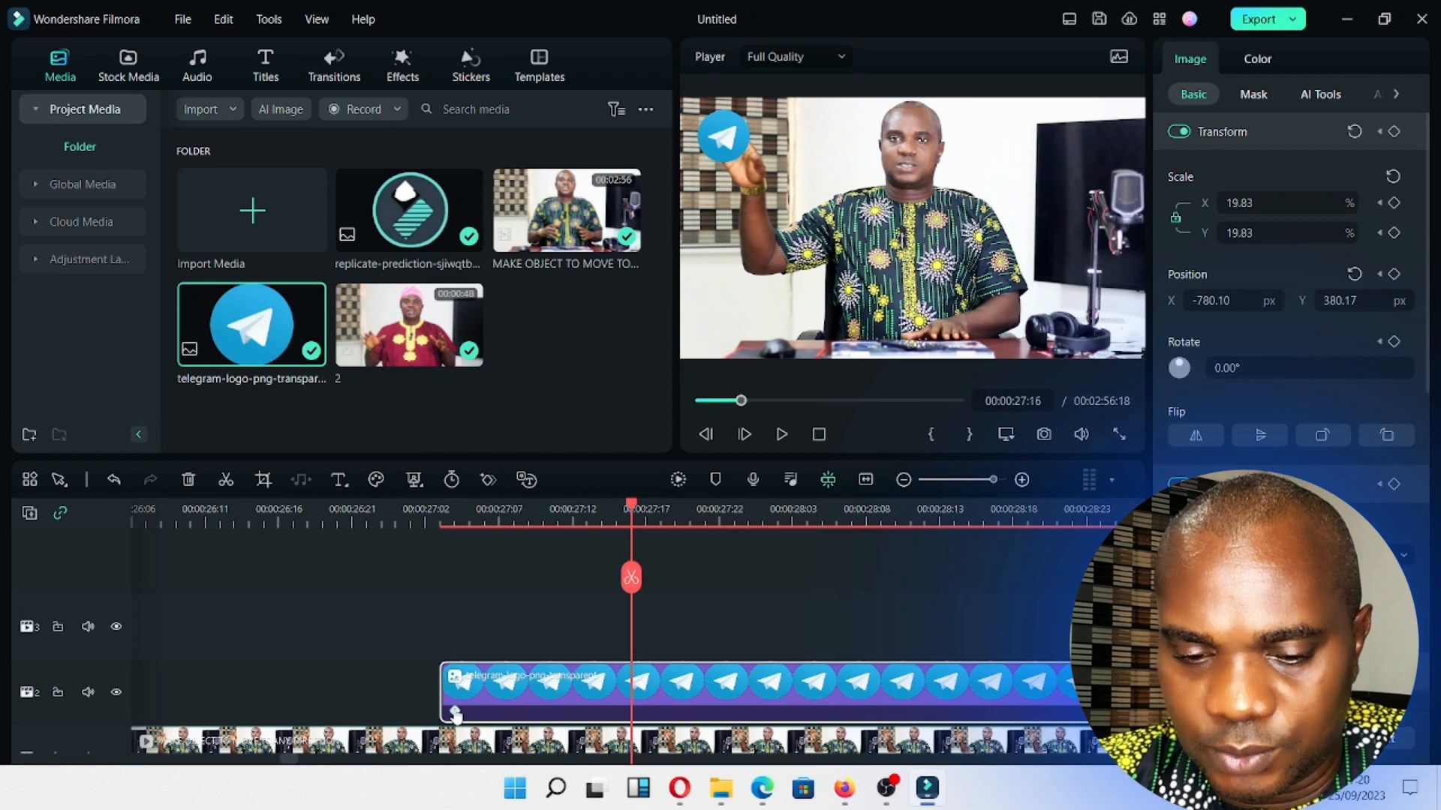
click(463, 528)
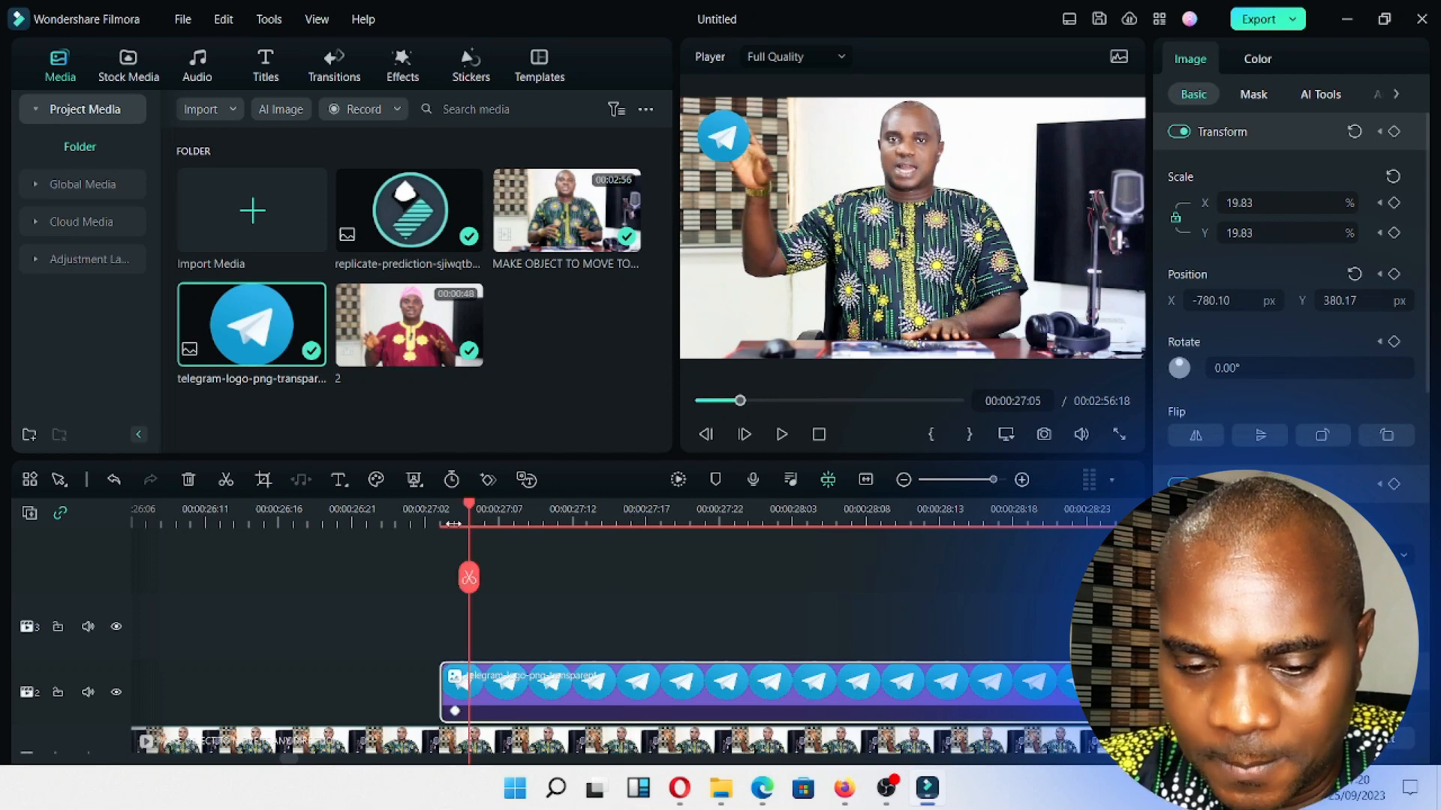
click(456, 527)
drag(995, 479, 1006, 480)
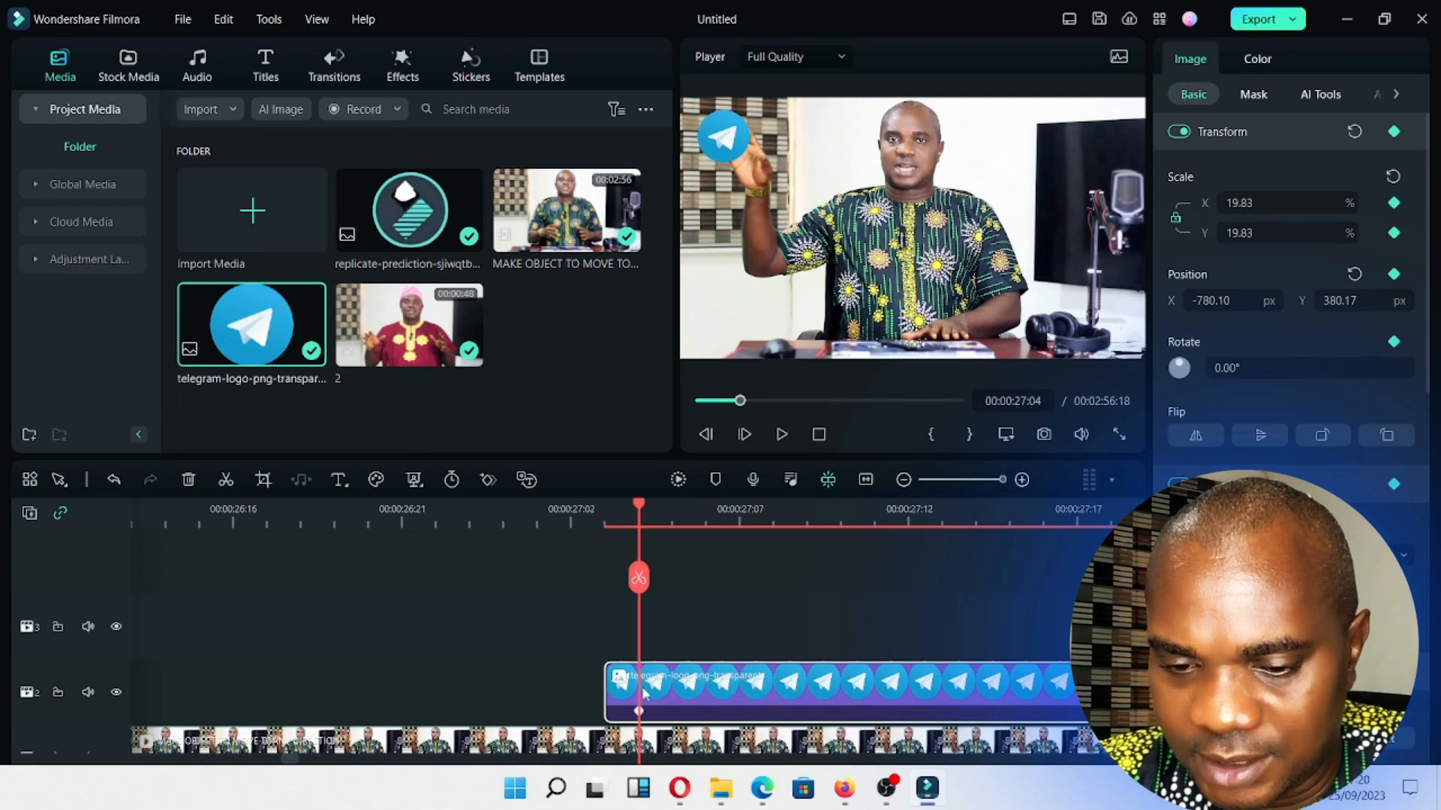
click(679, 691)
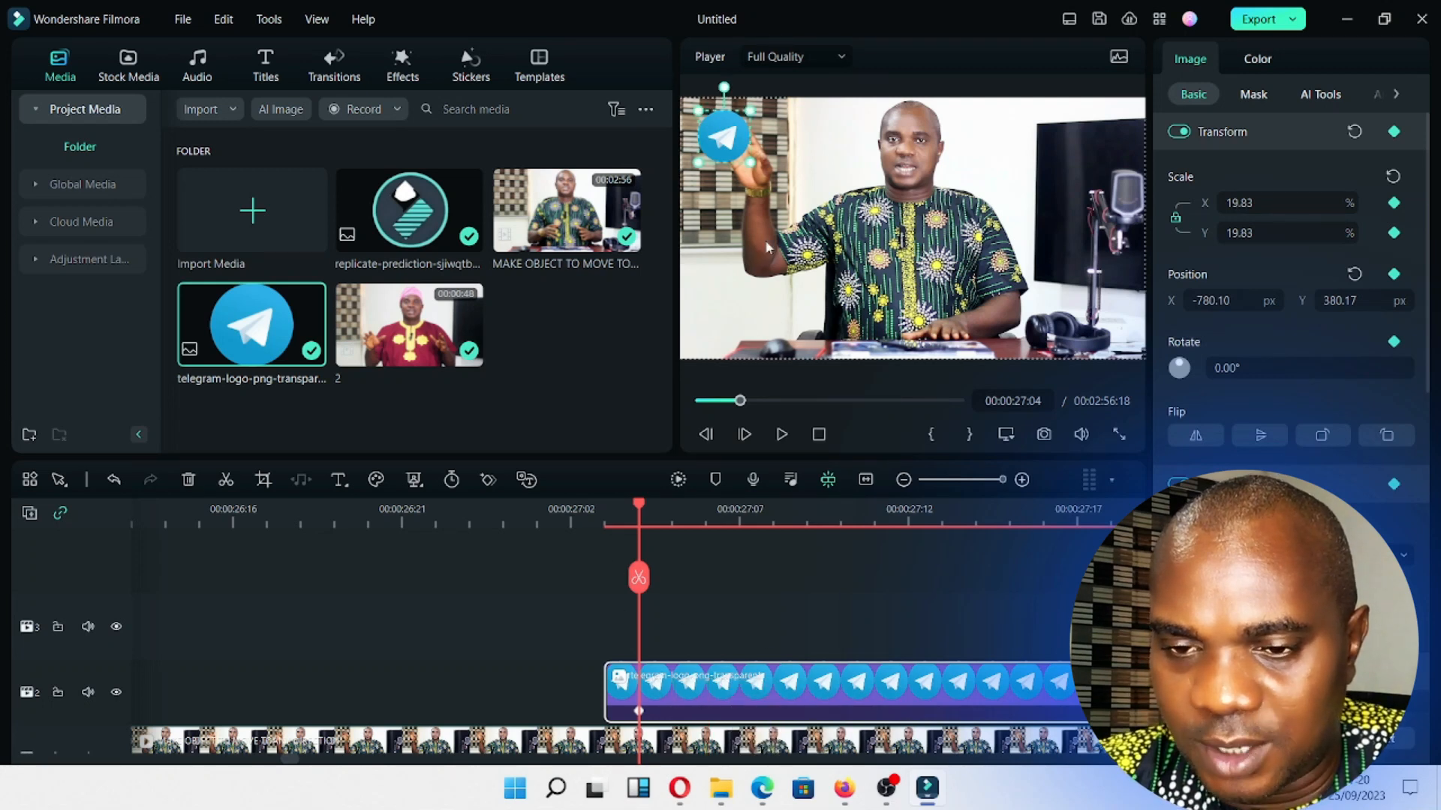
drag(1002, 479, 979, 480)
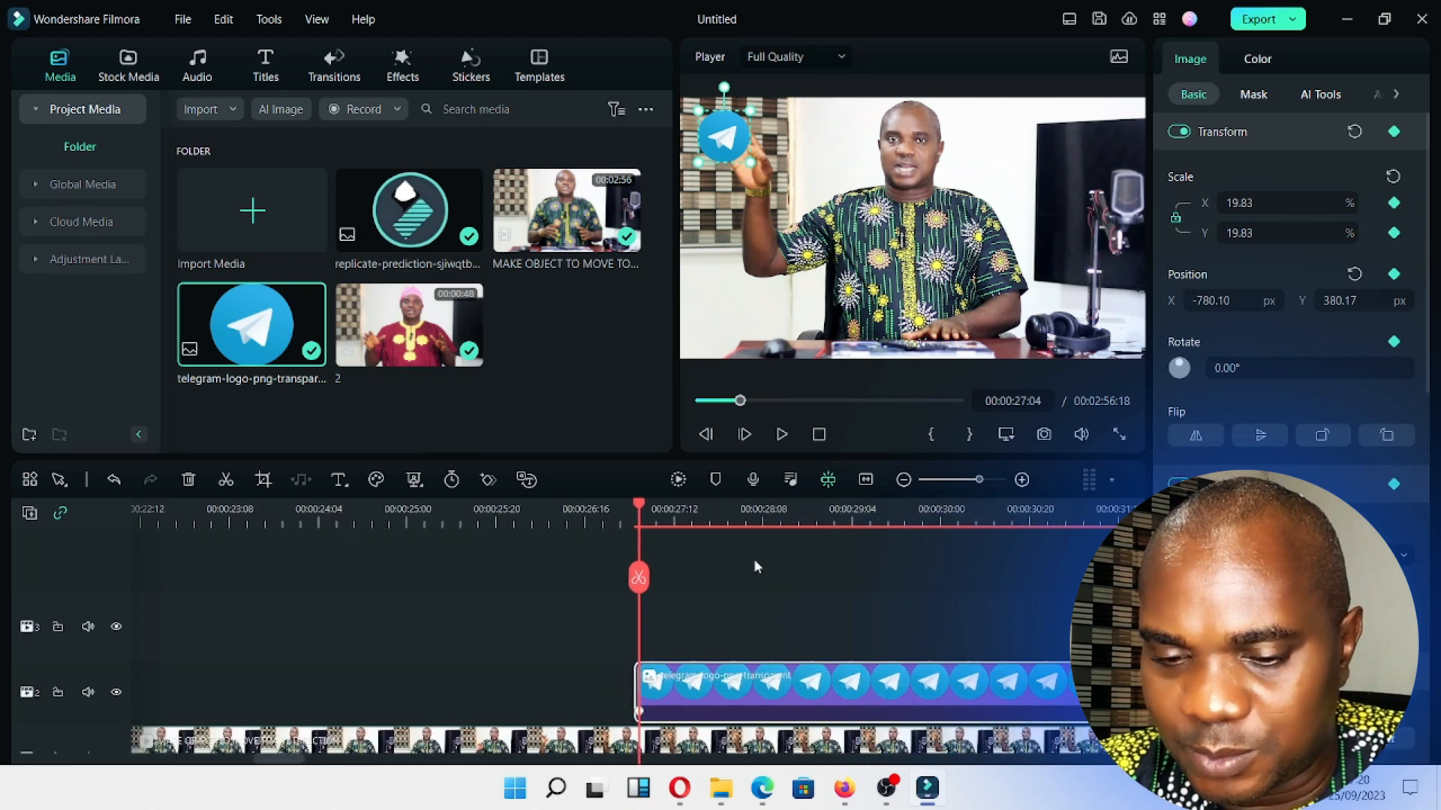
key(space)
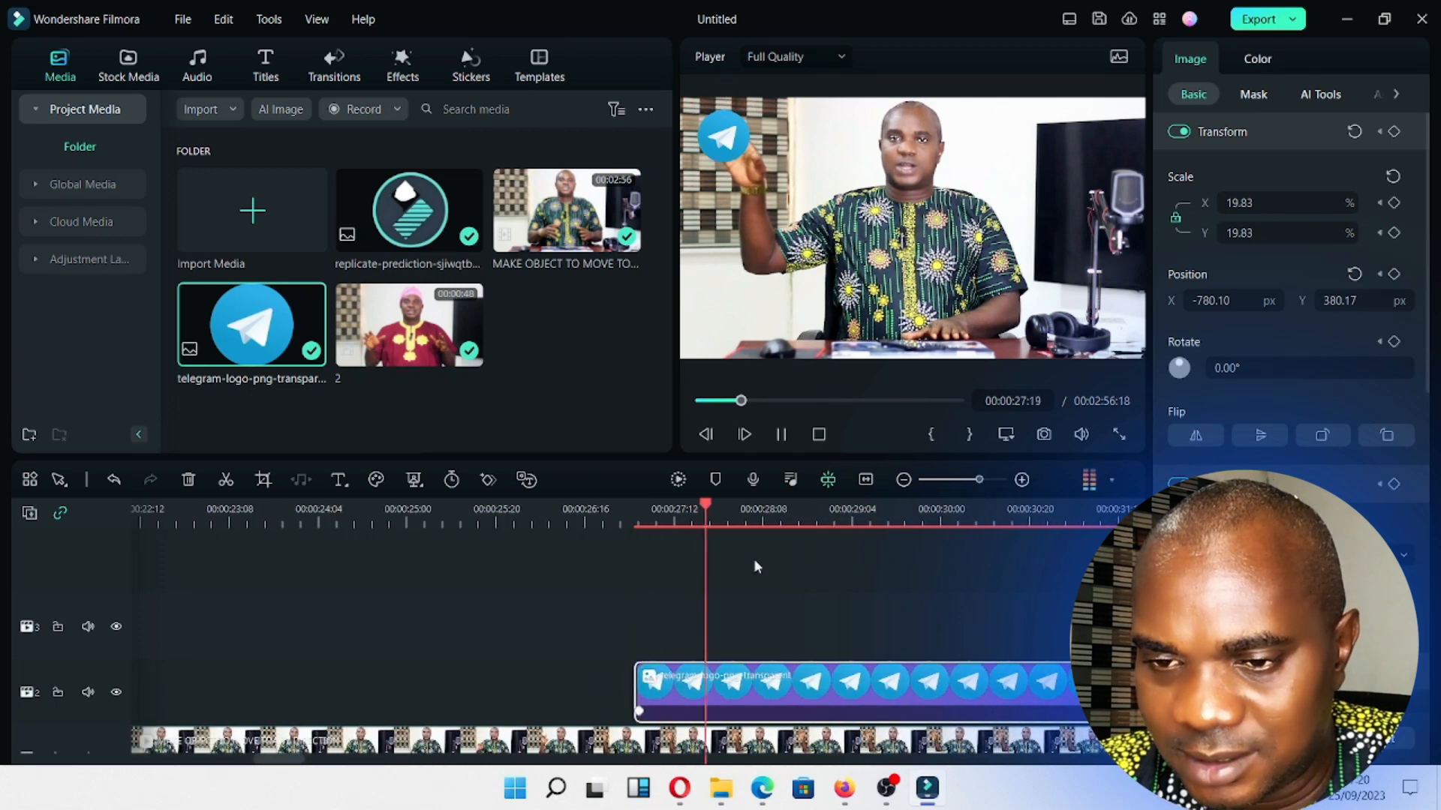
click(987, 479)
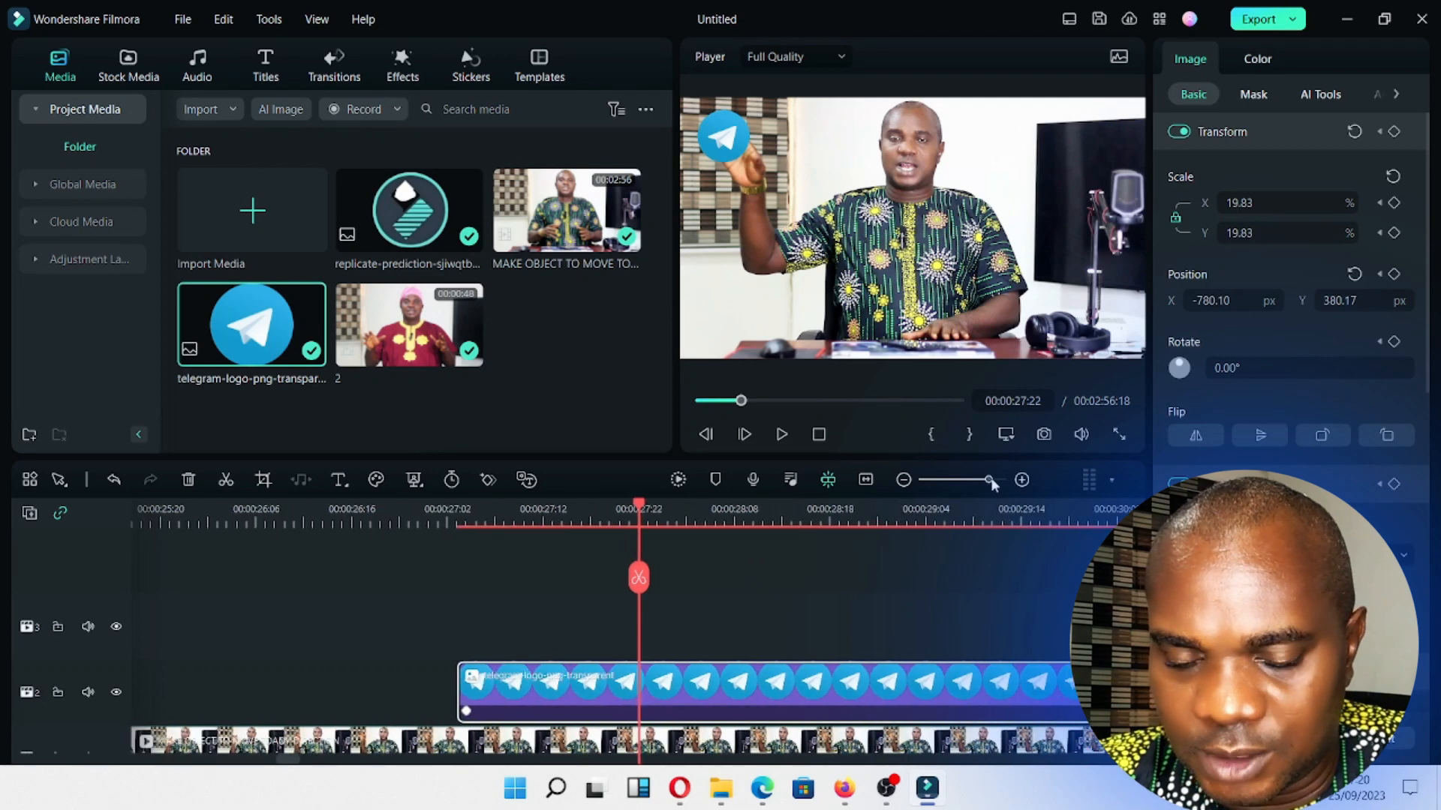
Play on from the first keyframe and add a second keyframe to the Telegram logo at 00:00:27:19.
click(467, 521)
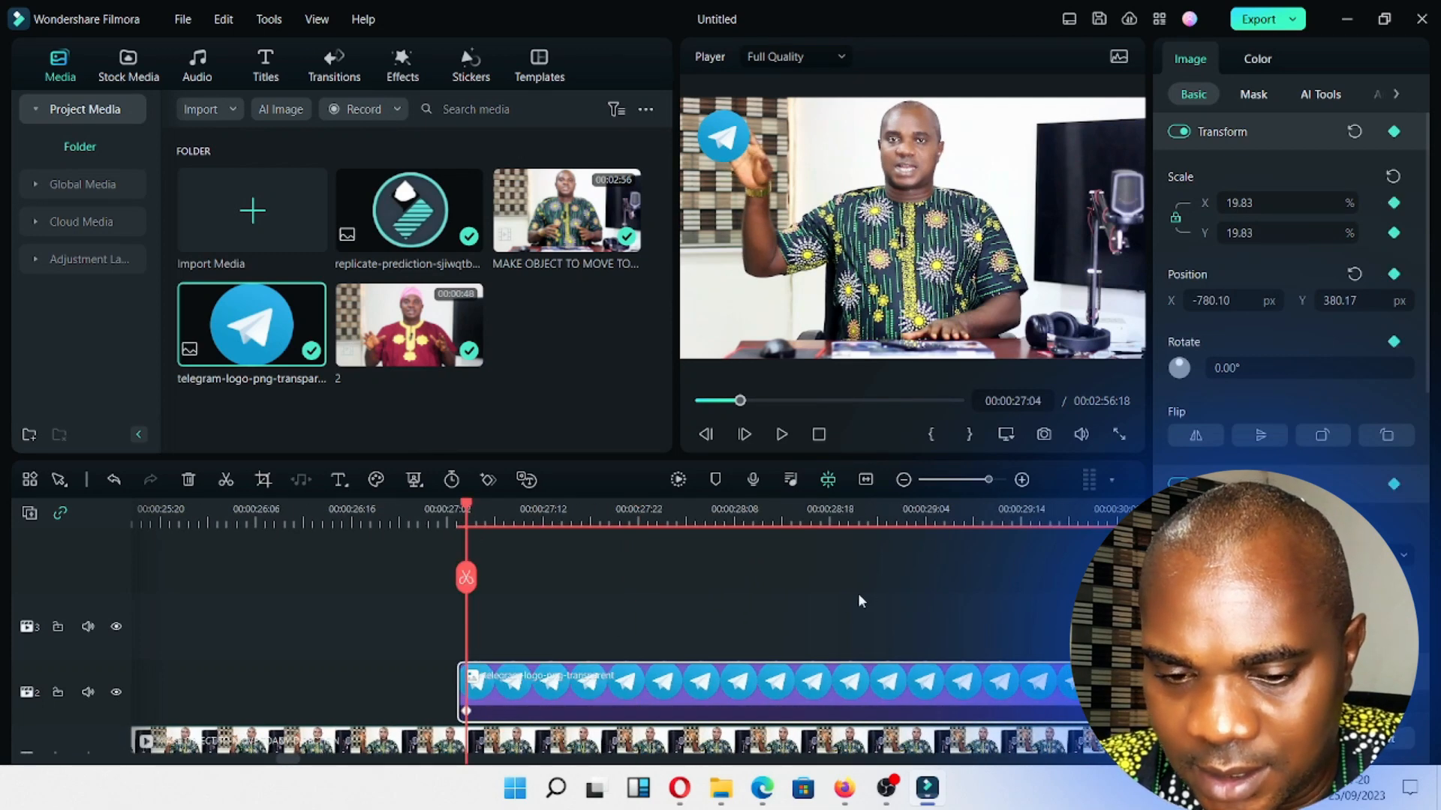
key(space)
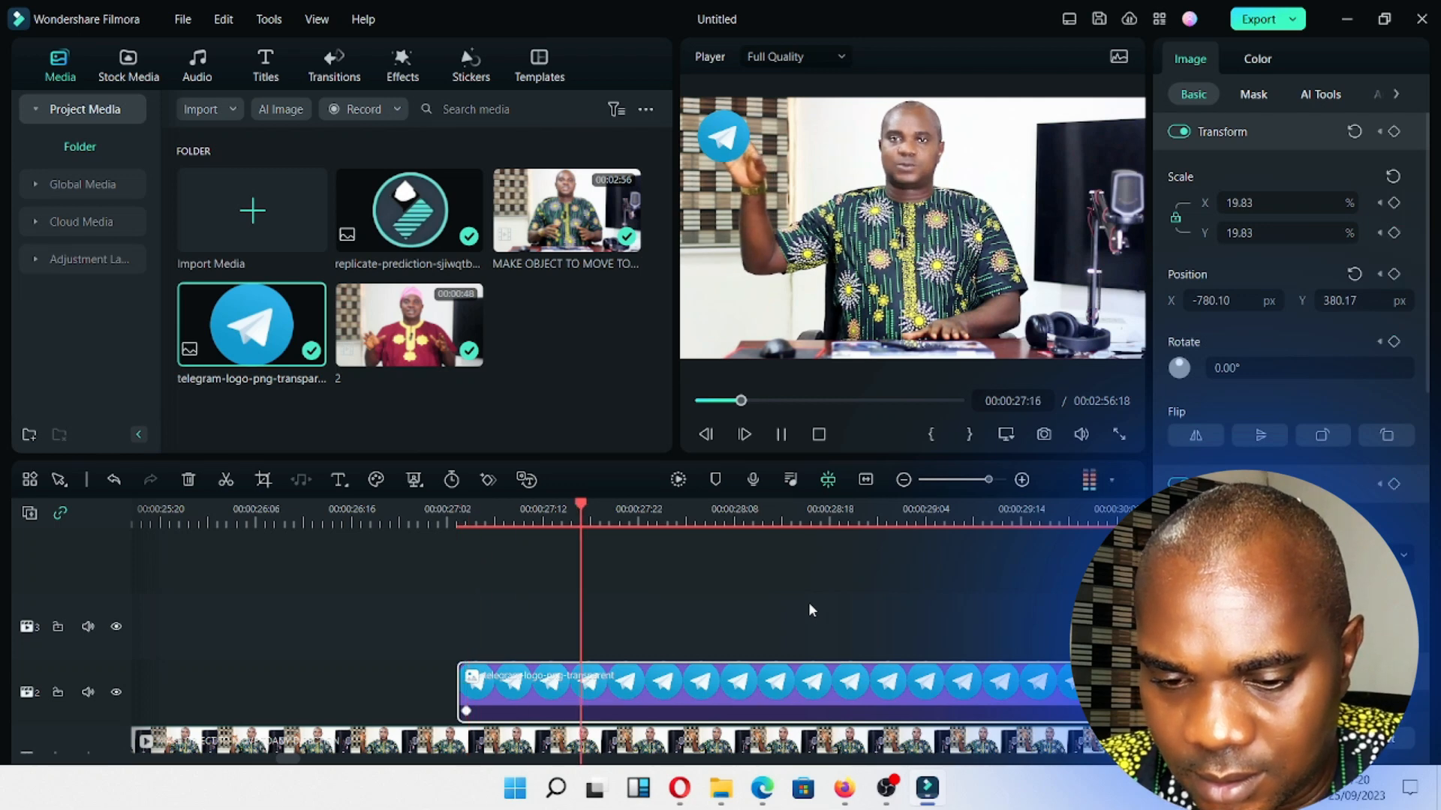
key(space)
click(611, 520)
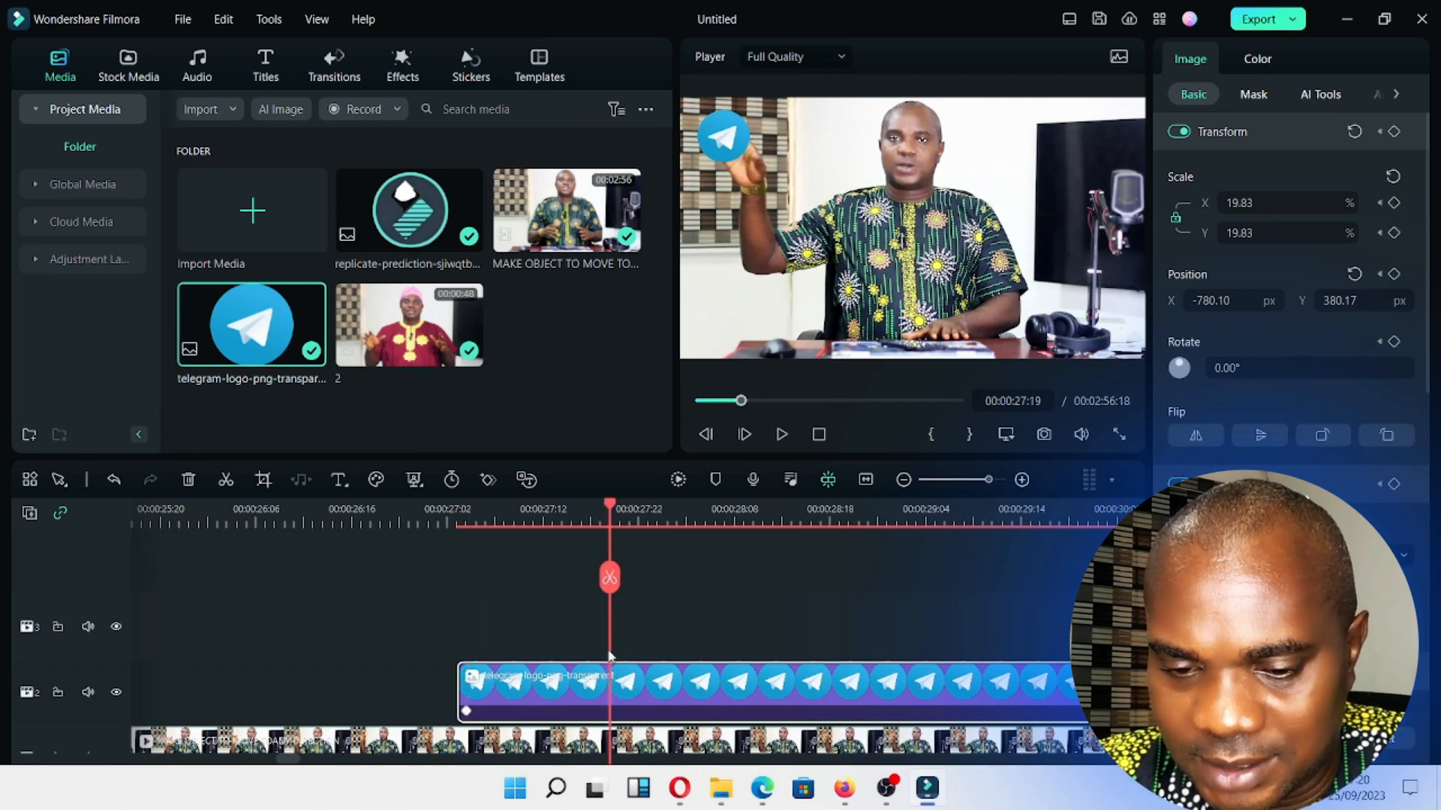
click(488, 480)
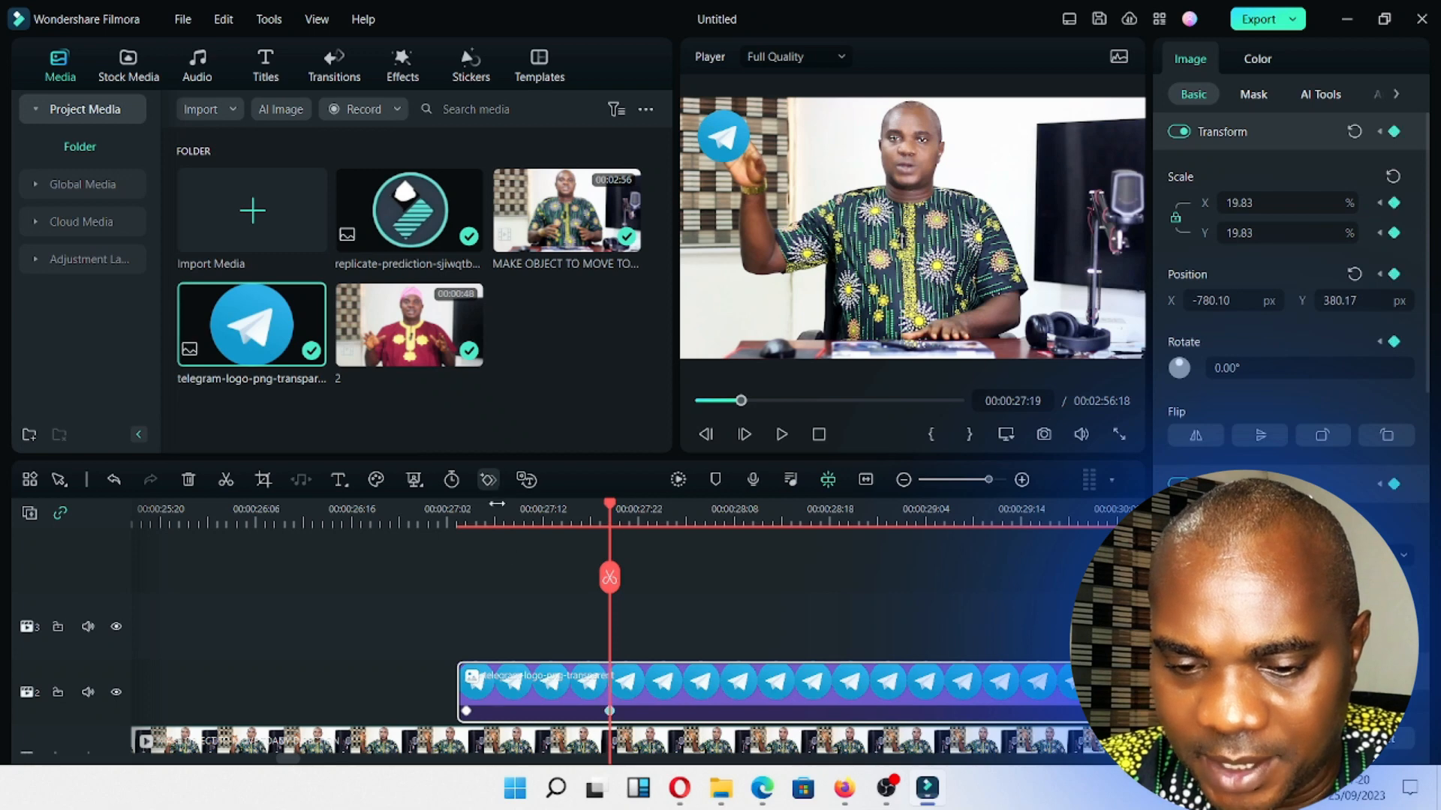
At the first keyframe, 00:00:27:04, scale the Telegram logo to 12.64% and move it outside the frame's left edge at X -1141.45, Y 369.31.
mouse_move(988, 482)
mouse_down()
mouse_move(1013, 486)
mouse_move(996, 486)
mouse_up()
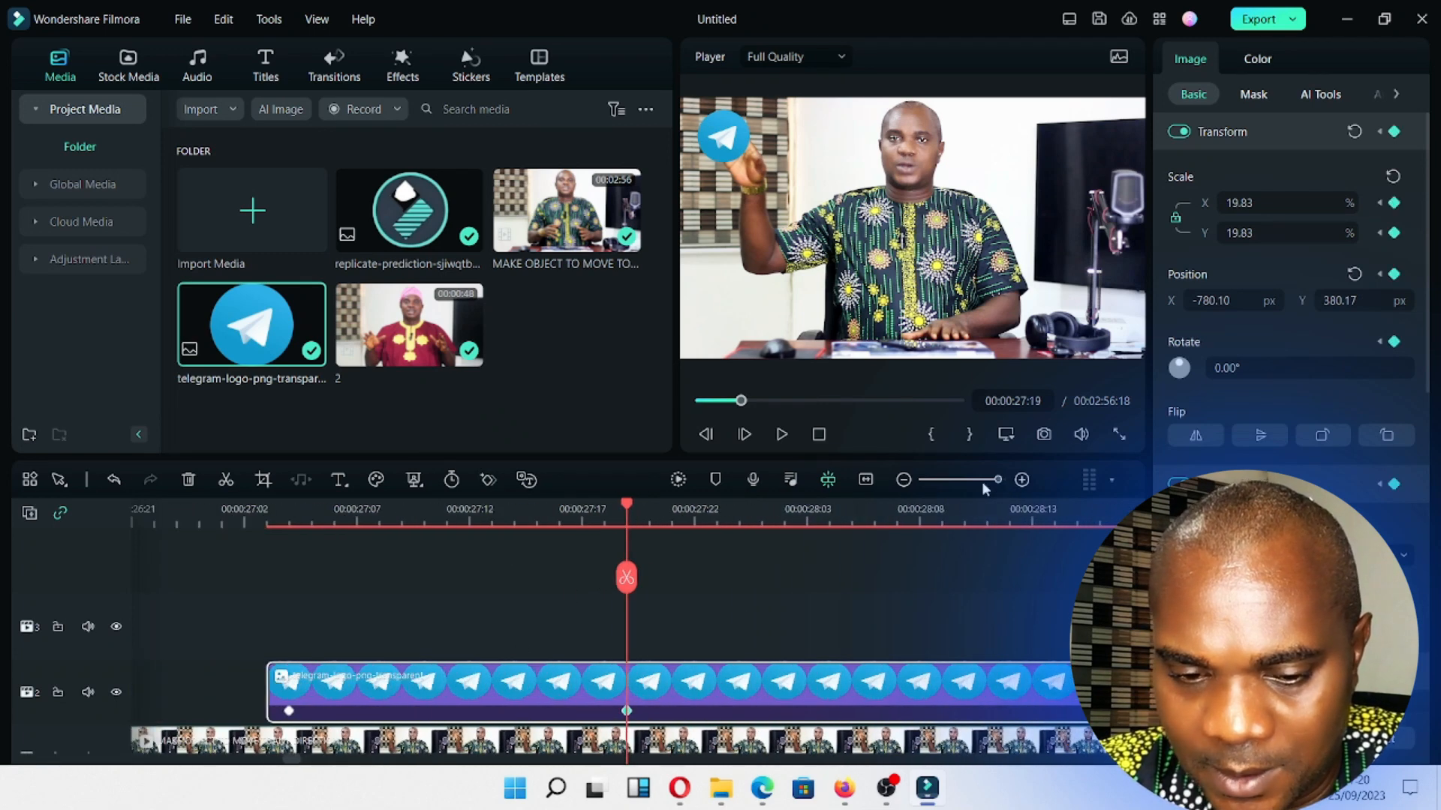
click(289, 536)
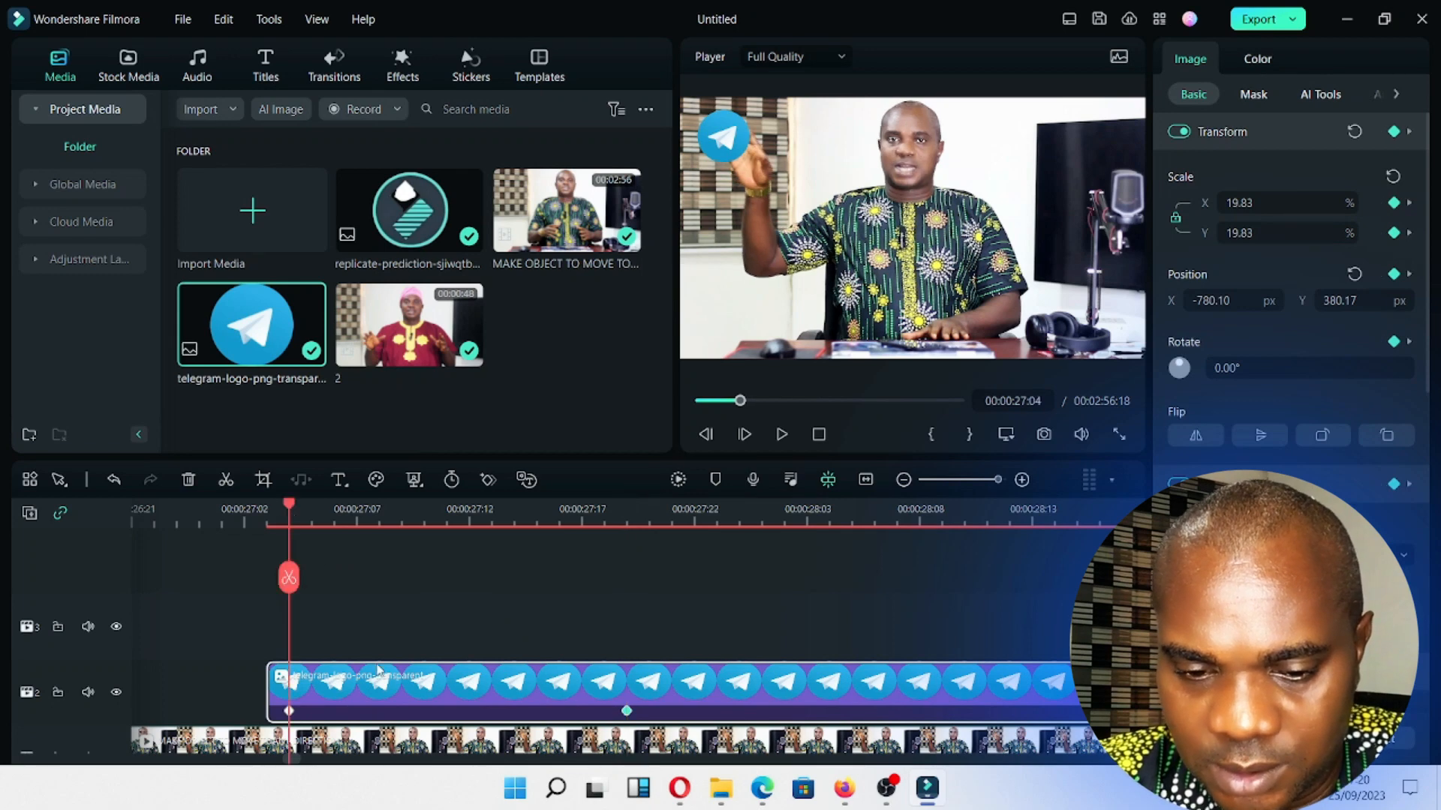
click(389, 692)
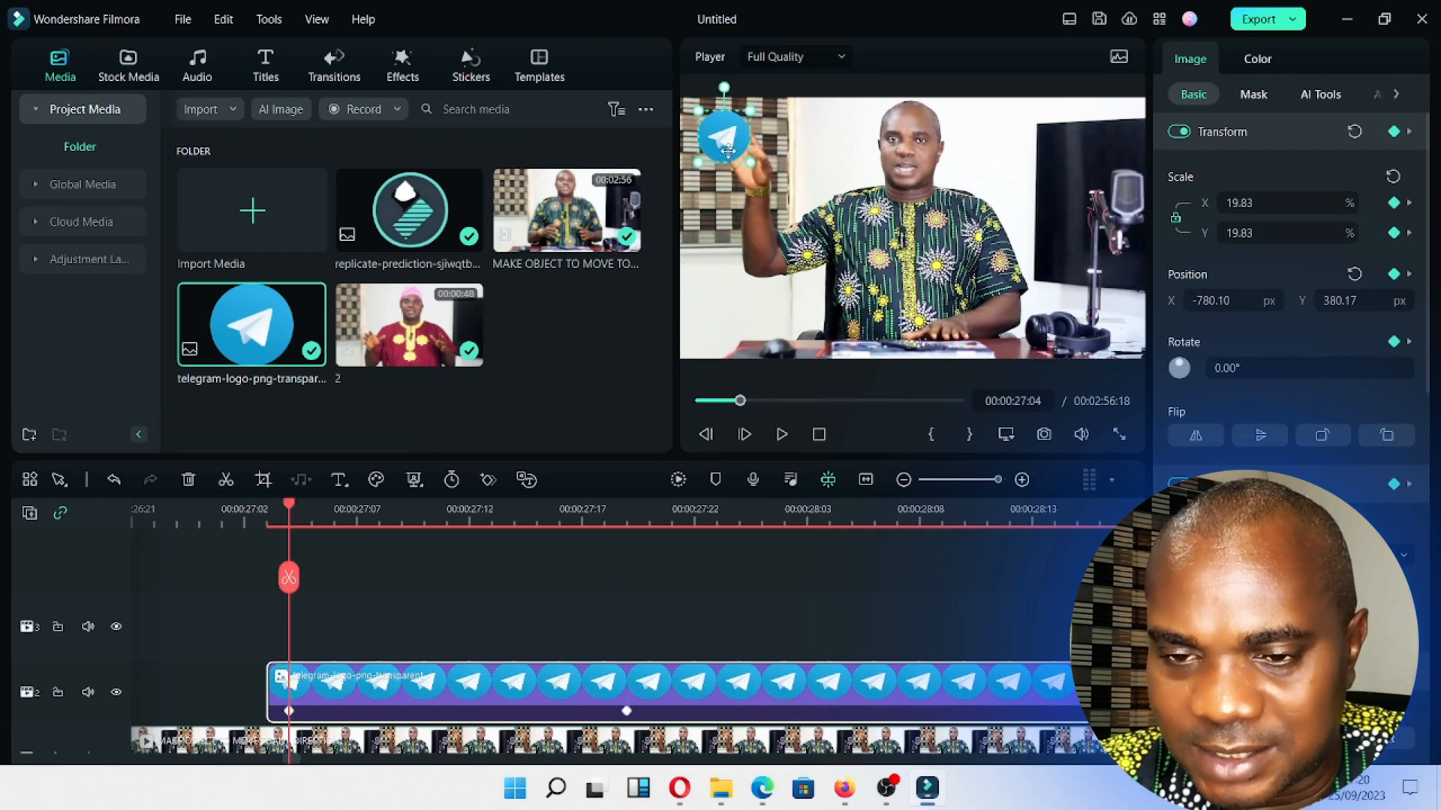
drag(750, 161, 641, 157)
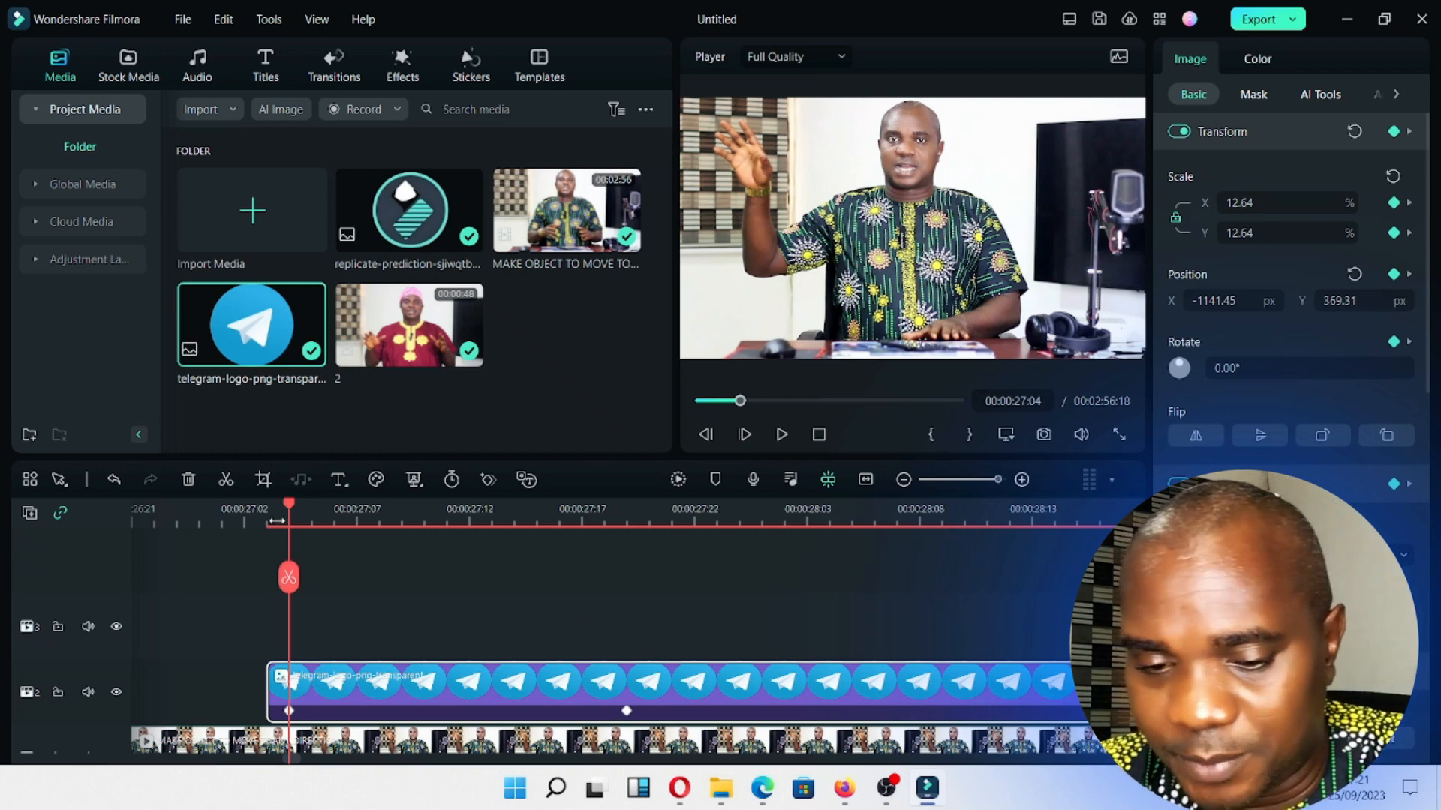
At the 00:00:27:19 keyframe, scale the Telegram logo to 15.52% and position it on the raised hand at X -741.32, Y 344.48.
key(space)
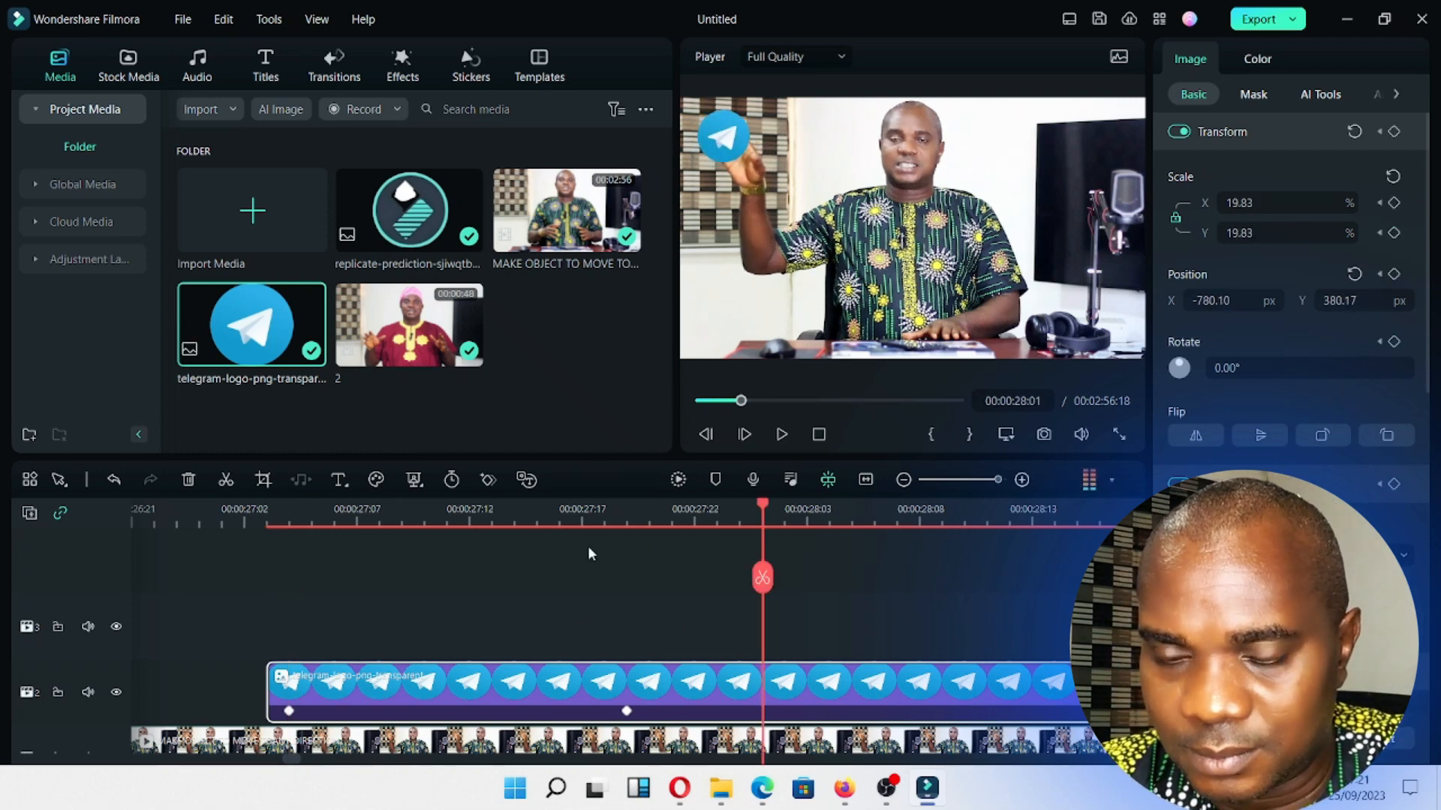
key(space)
click(622, 521)
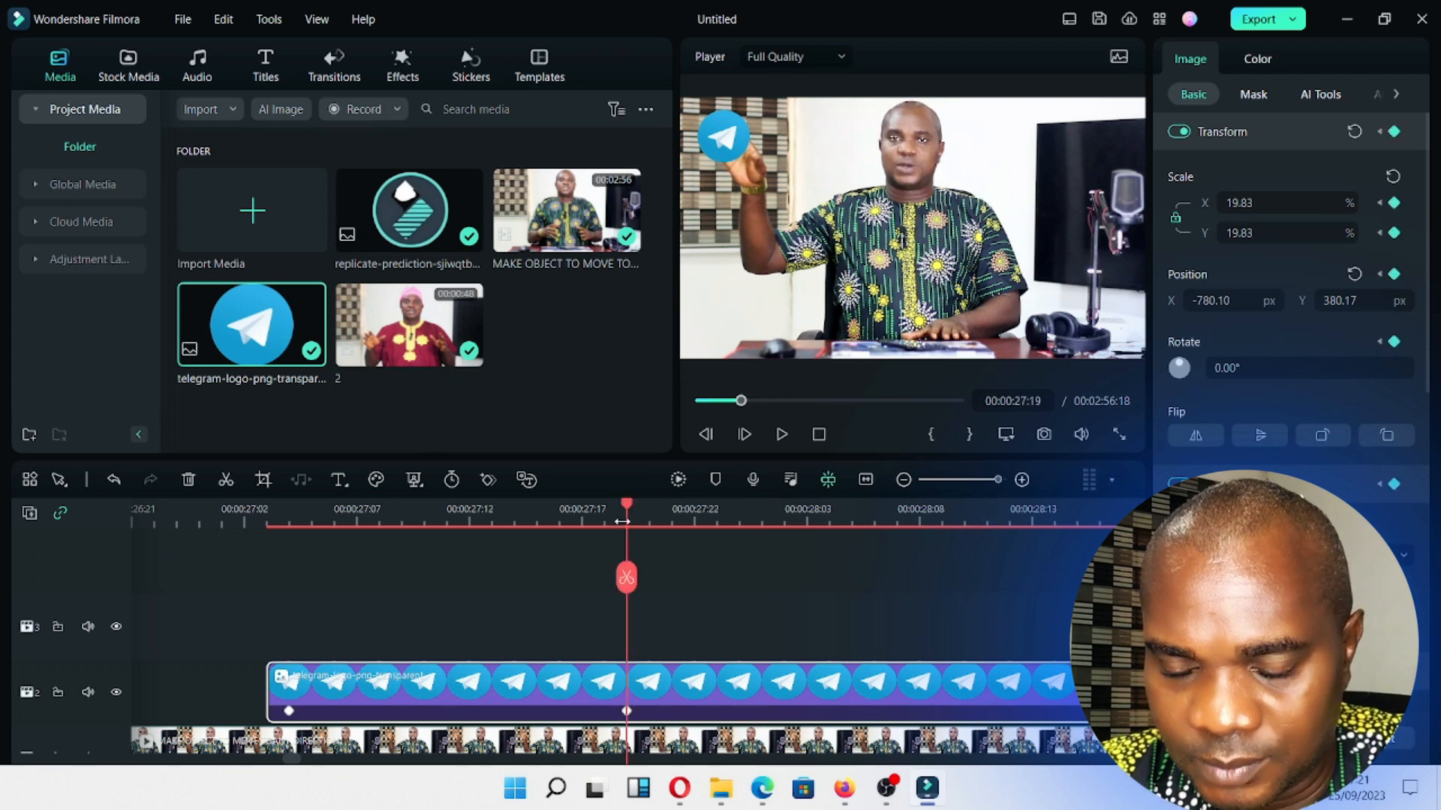
click(658, 685)
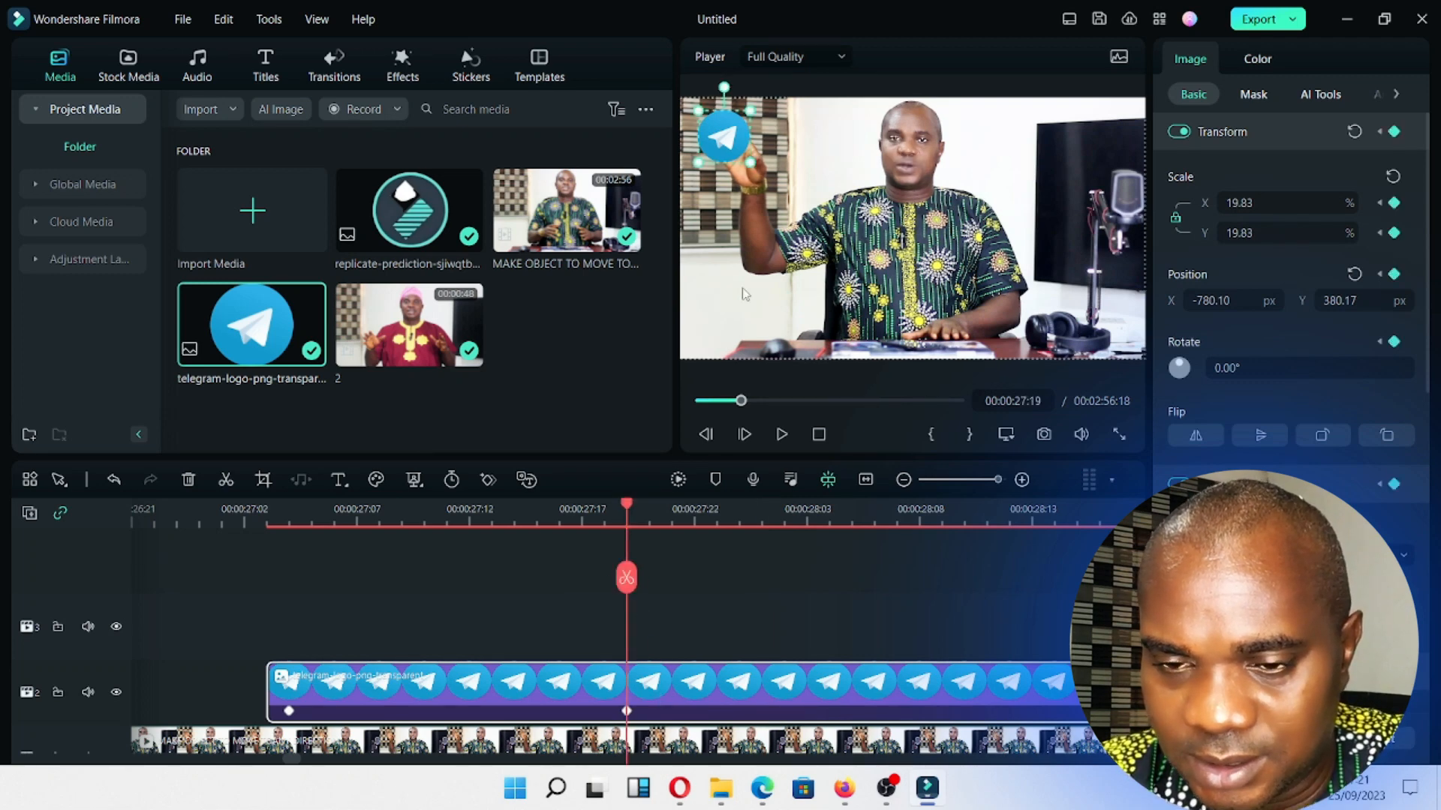
drag(698, 162, 733, 150)
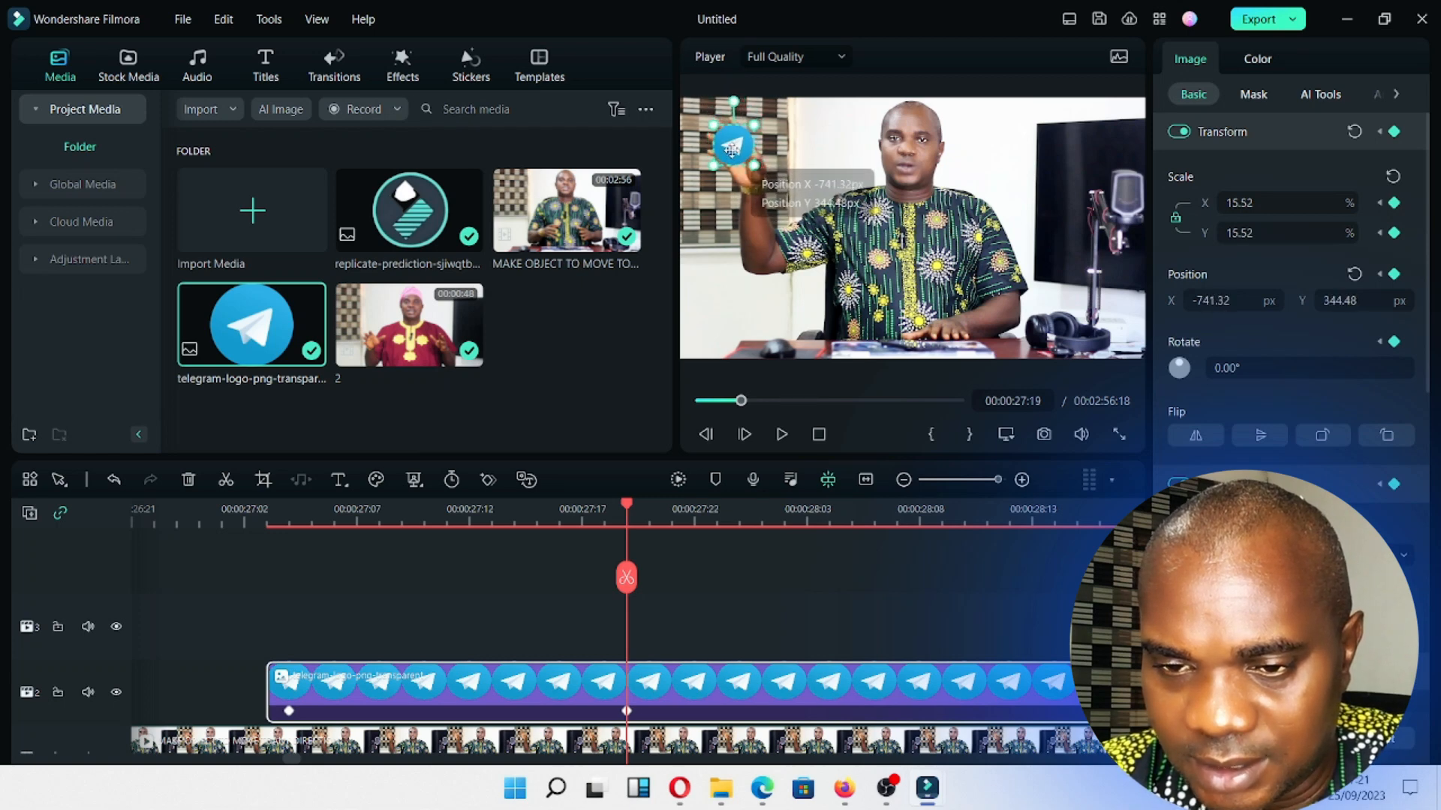
Play back the Telegram logo's slide-in from the start of its clip and continue to the clip's end.
click(264, 524)
key(space)
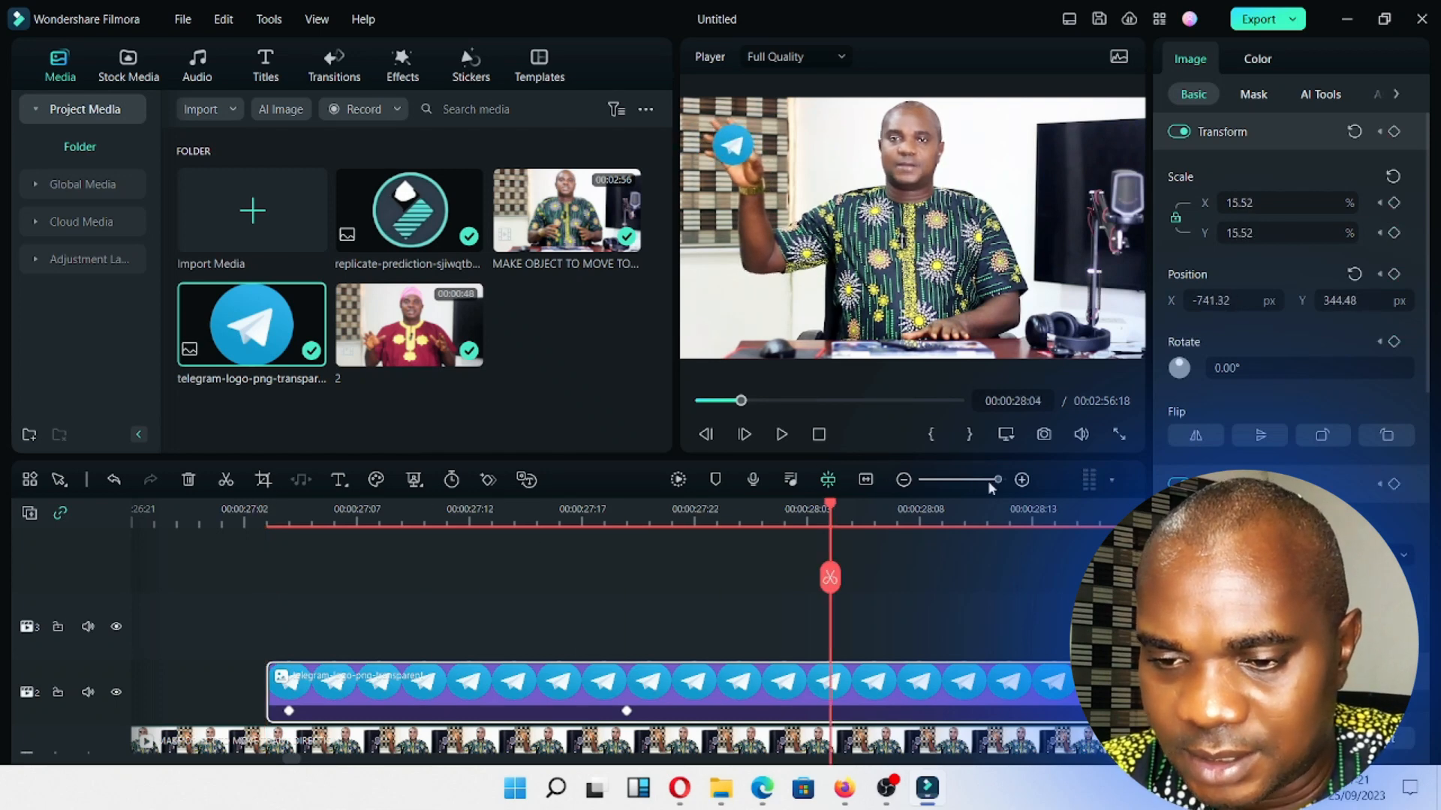
drag(991, 489, 979, 488)
key(space)
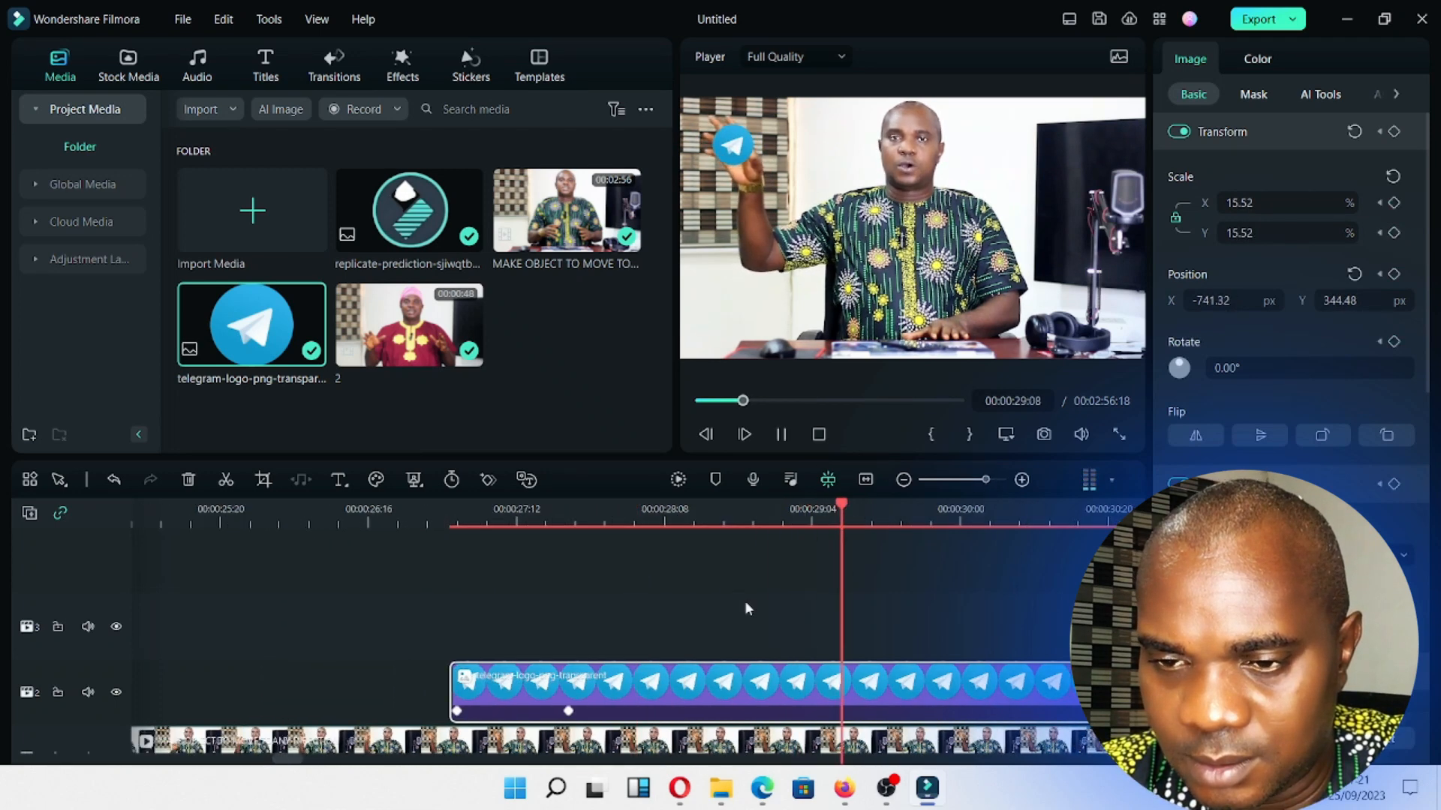
key(space)
drag(985, 480, 974, 479)
key(space)
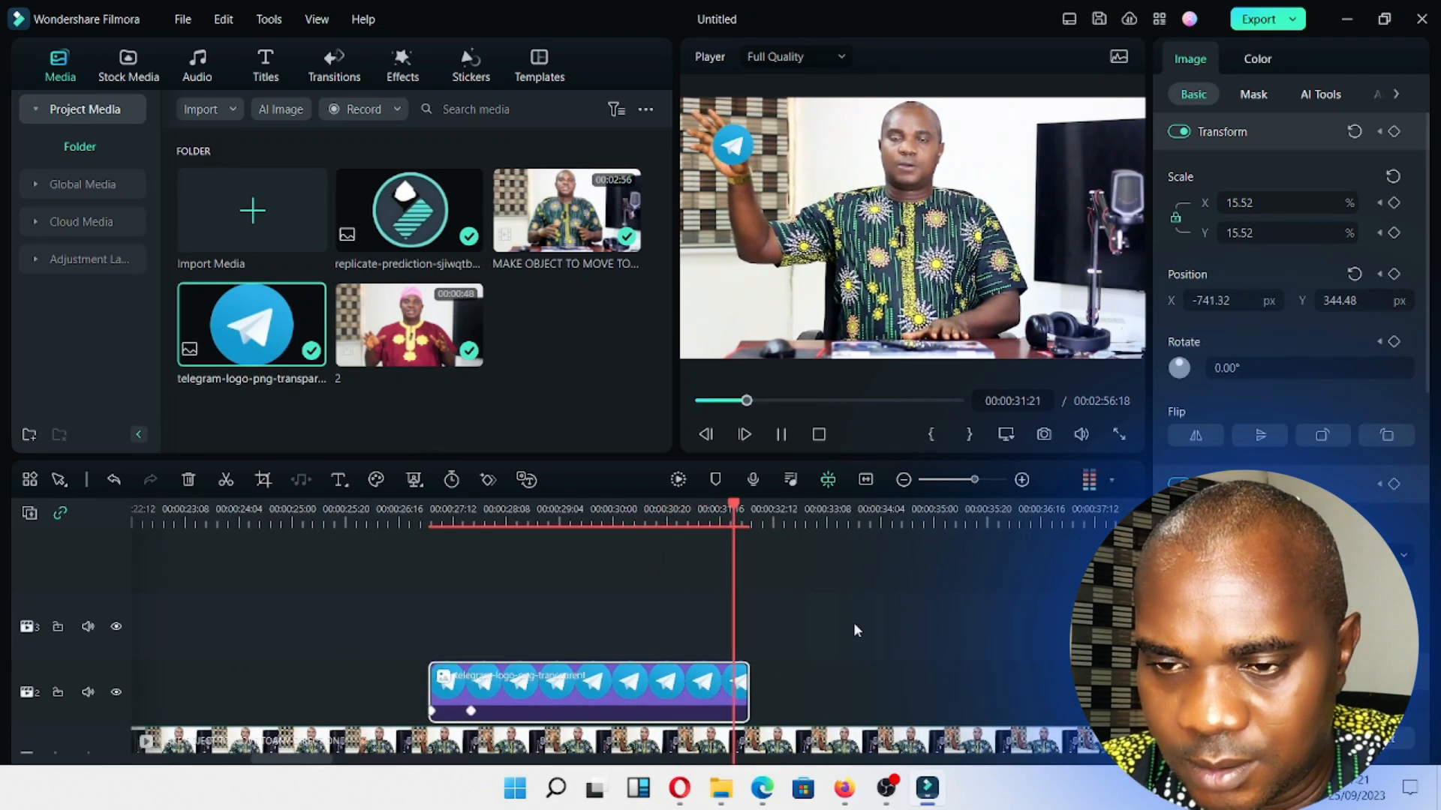
key(space)
Extend the end of the Telegram logo clip to 00:00:36:21, play on past 00:00:35:12, and lengthen the clip to just before 00:00:39:22.
drag(748, 691, 1055, 692)
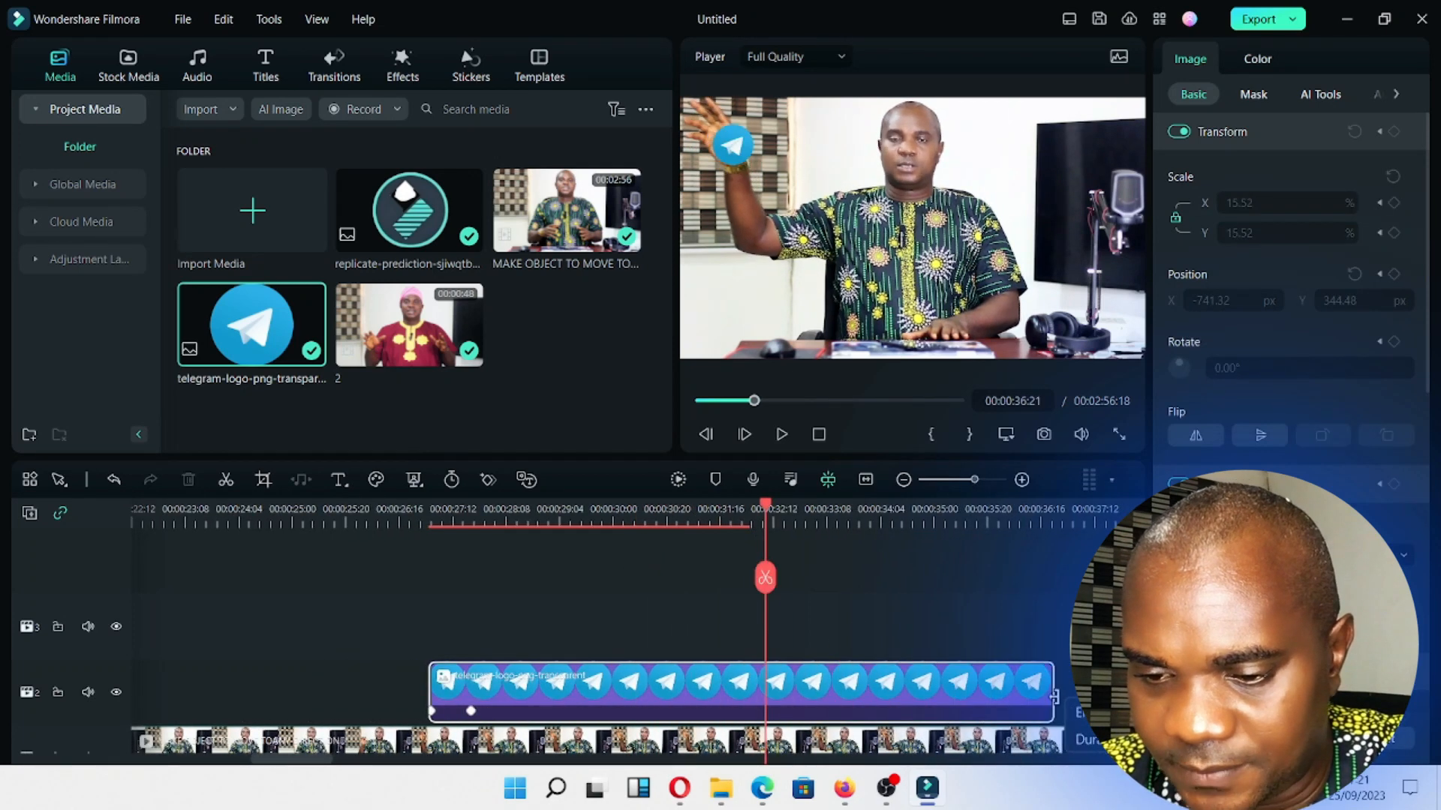
key(space)
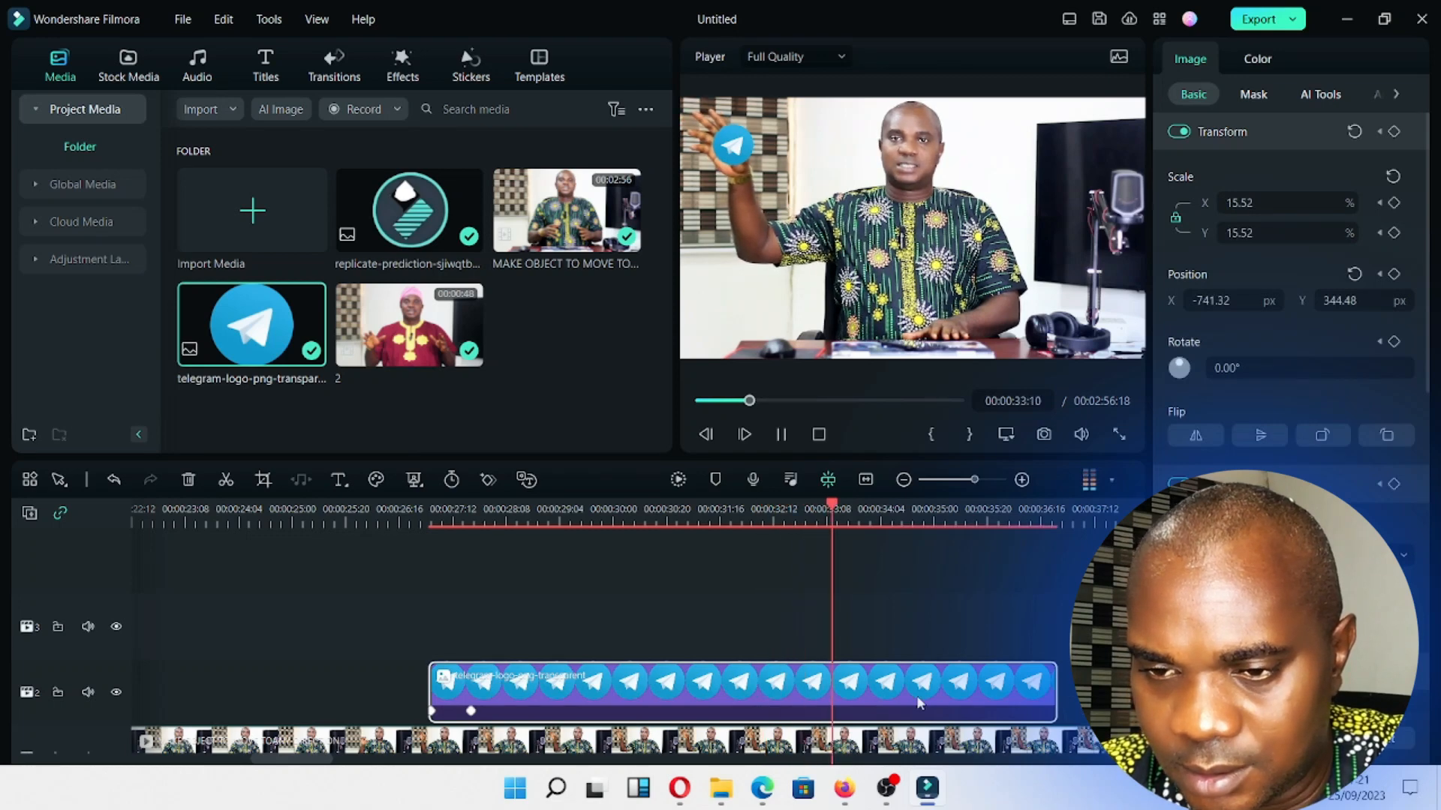
key(space)
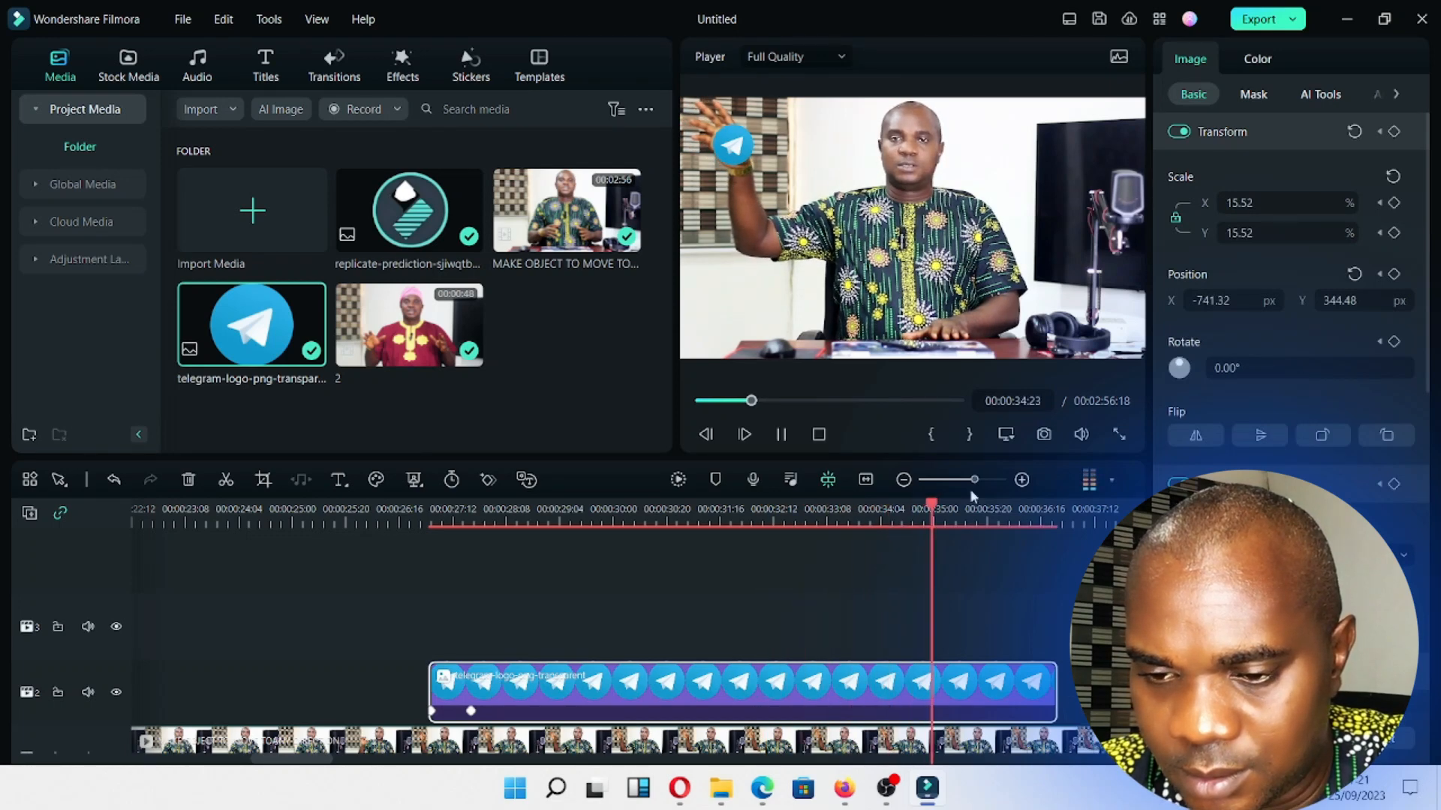
drag(975, 480, 979, 486)
key(space)
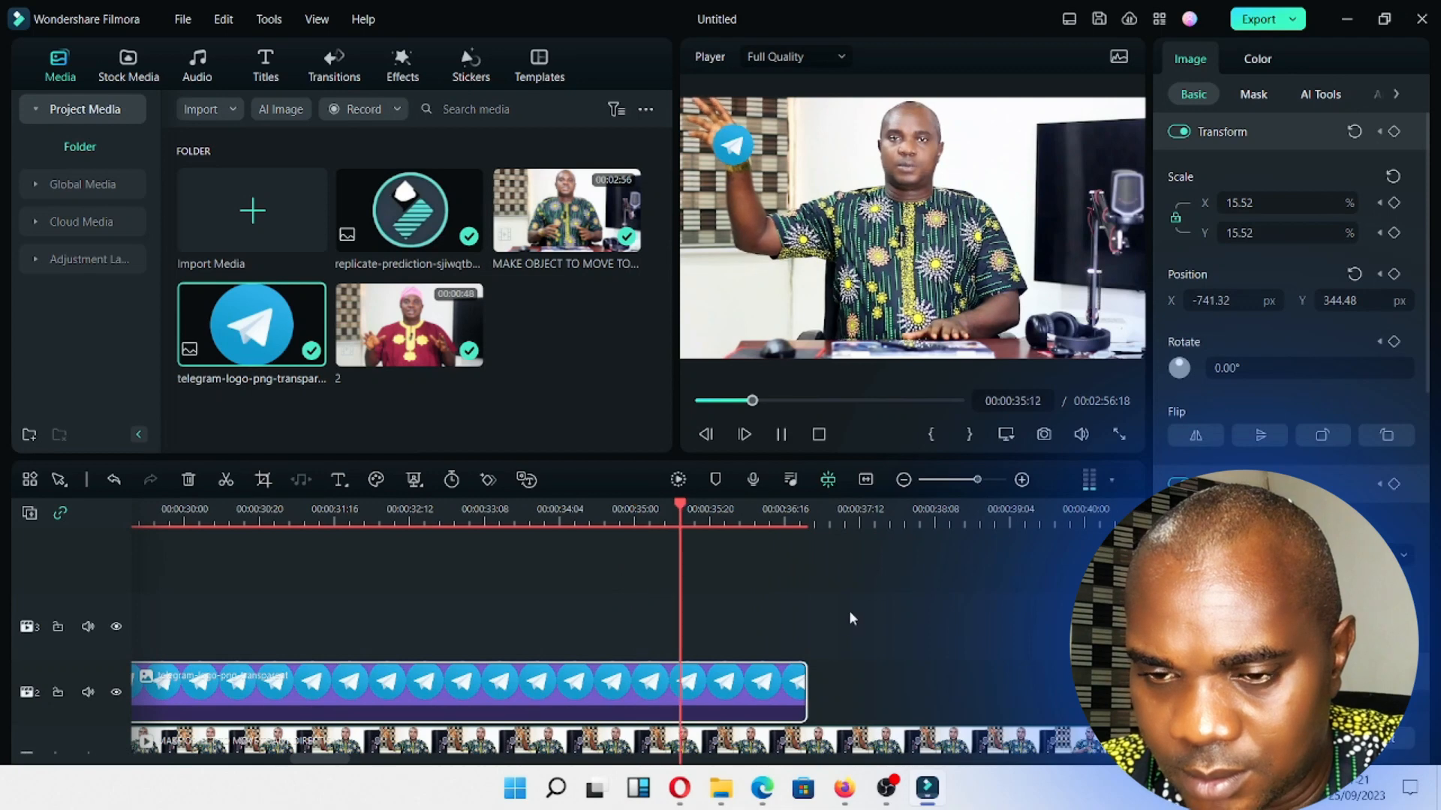
key(space)
drag(802, 687, 1061, 686)
Play to 00:00:39:22 and extend the end of the Telegram logo clip to about 00:00:40:10.
drag(978, 481, 944, 485)
key(space)
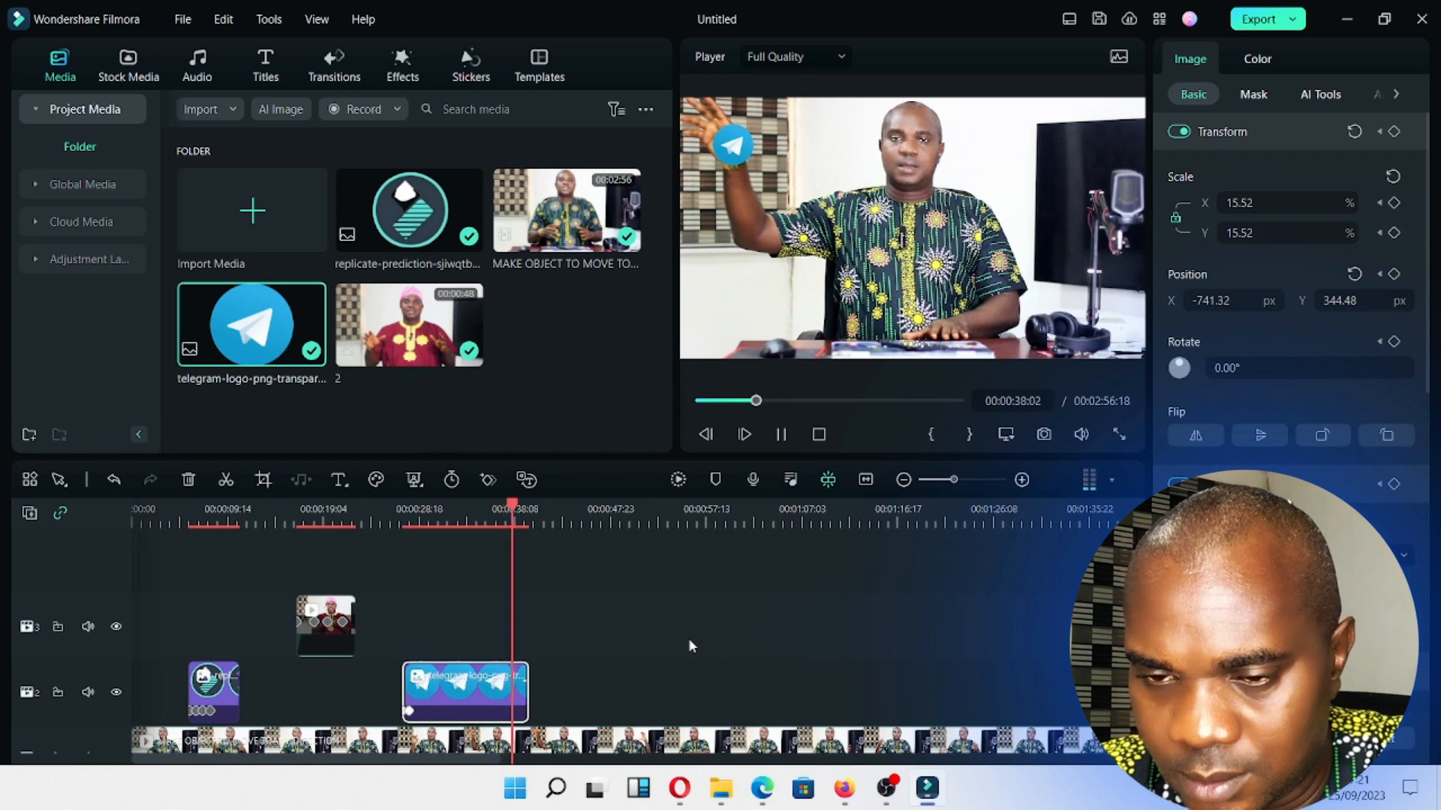
key(space)
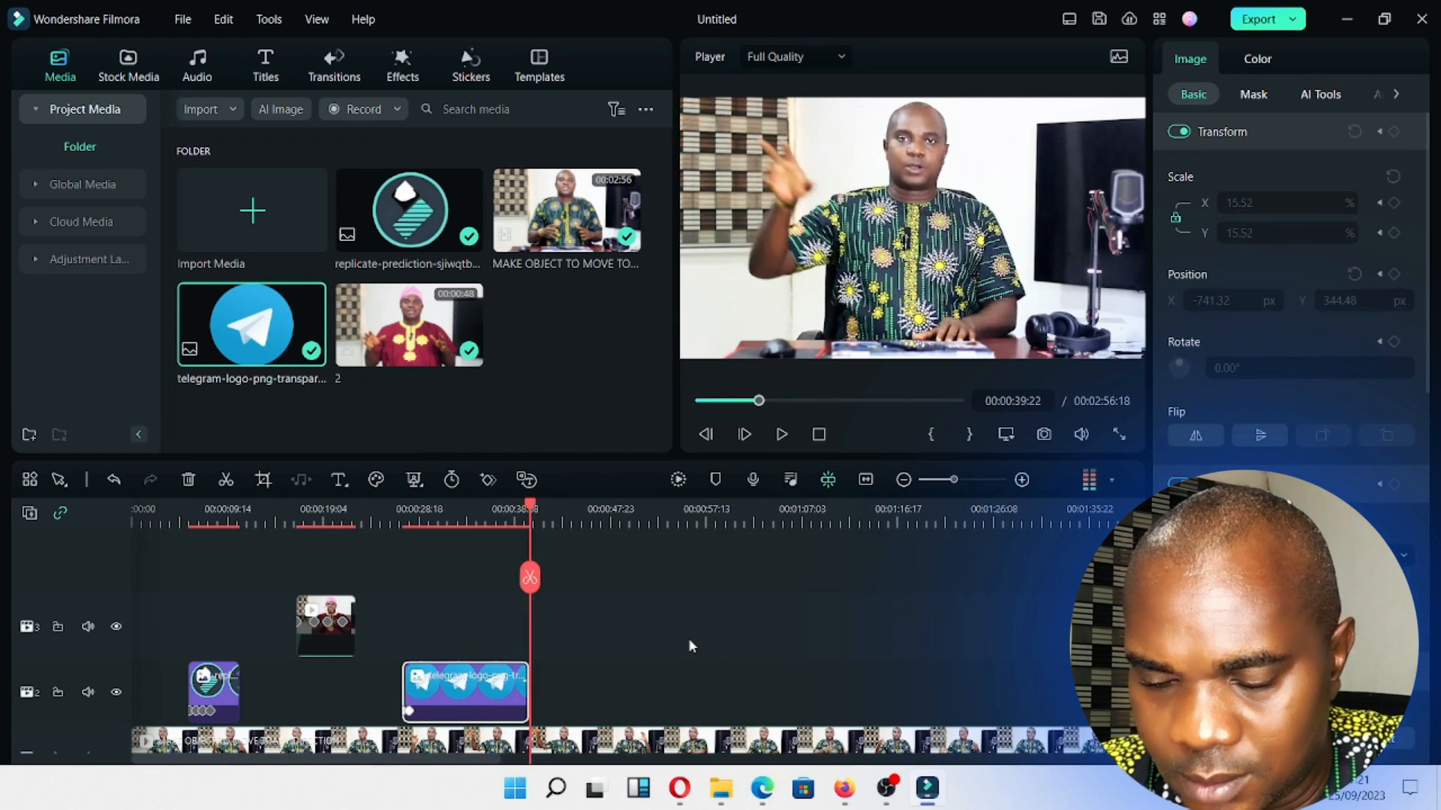
drag(975, 488, 1007, 484)
drag(535, 683, 1043, 684)
drag(992, 481, 976, 481)
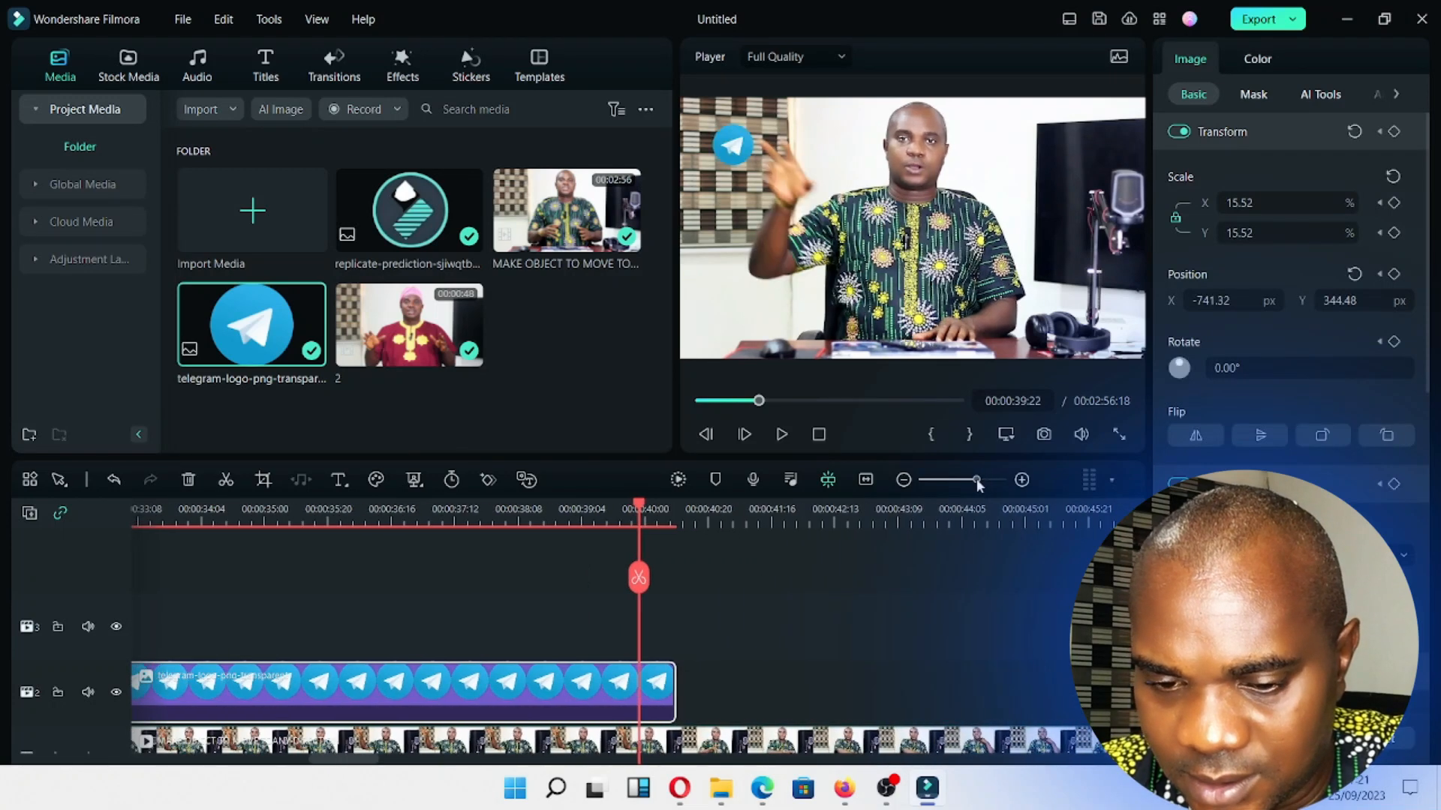
Extend the end of the Telegram logo clip to about 00:00:45:00 and add a keyframe to it at 00:00:39:09.
drag(676, 685, 1015, 691)
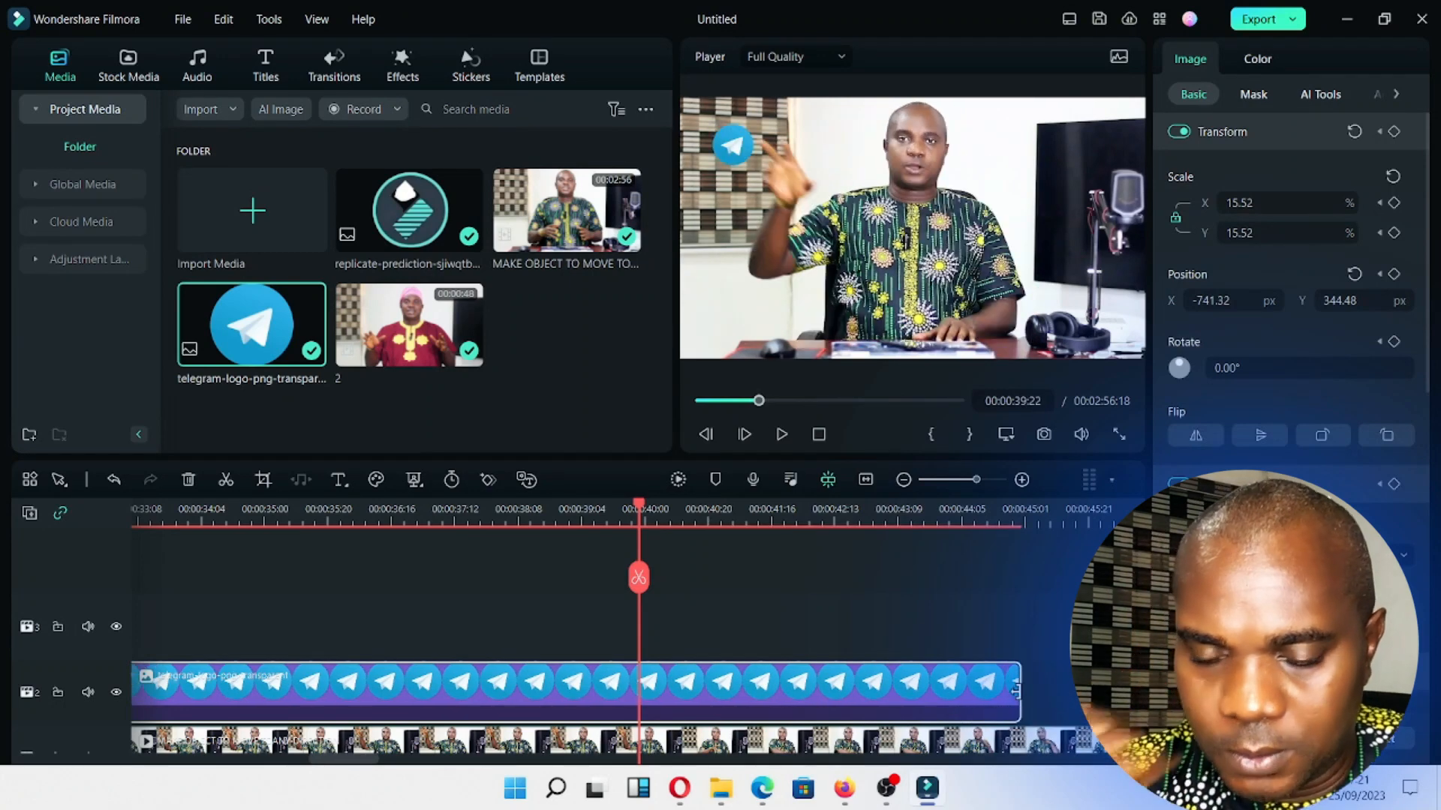
click(597, 519)
key(space)
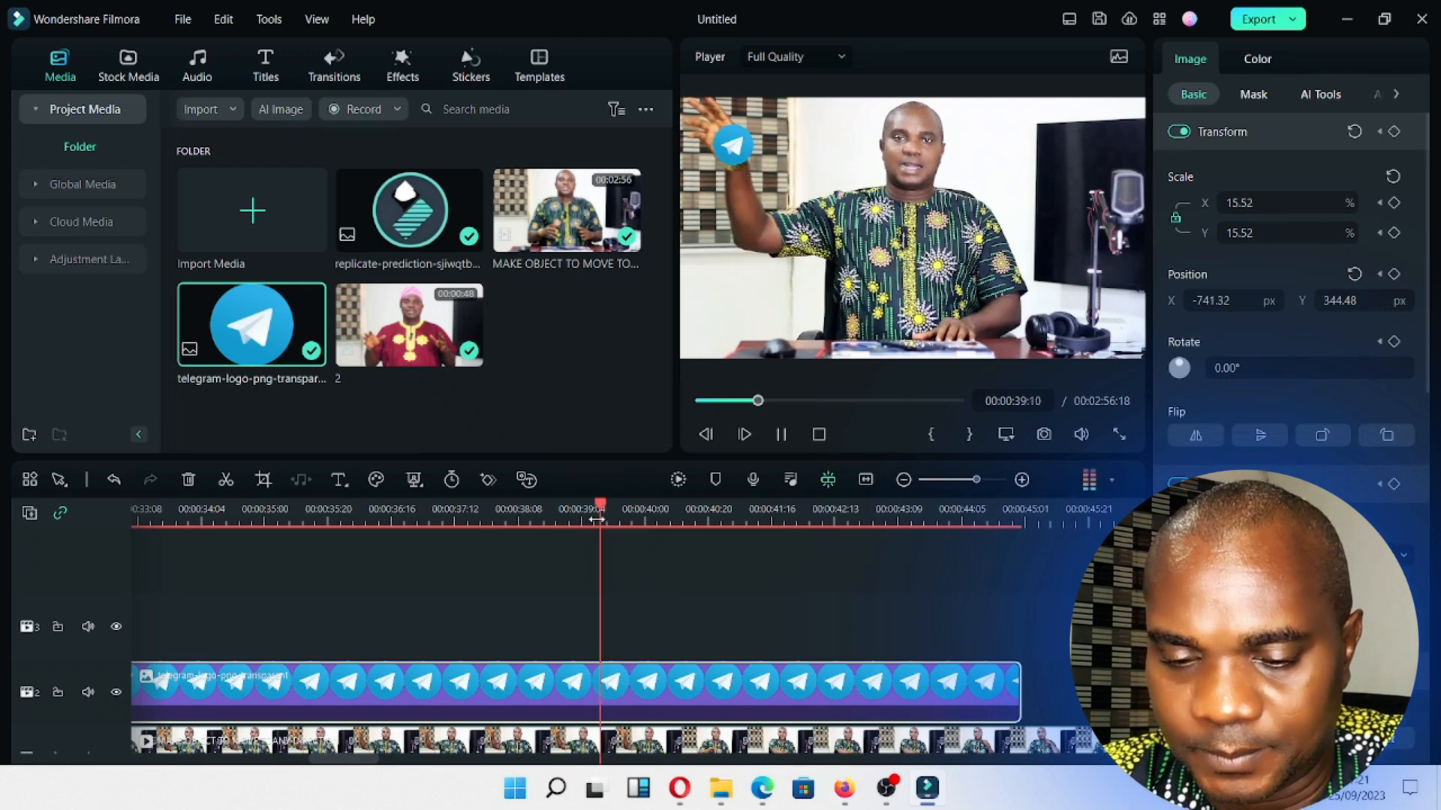
key(space)
click(596, 519)
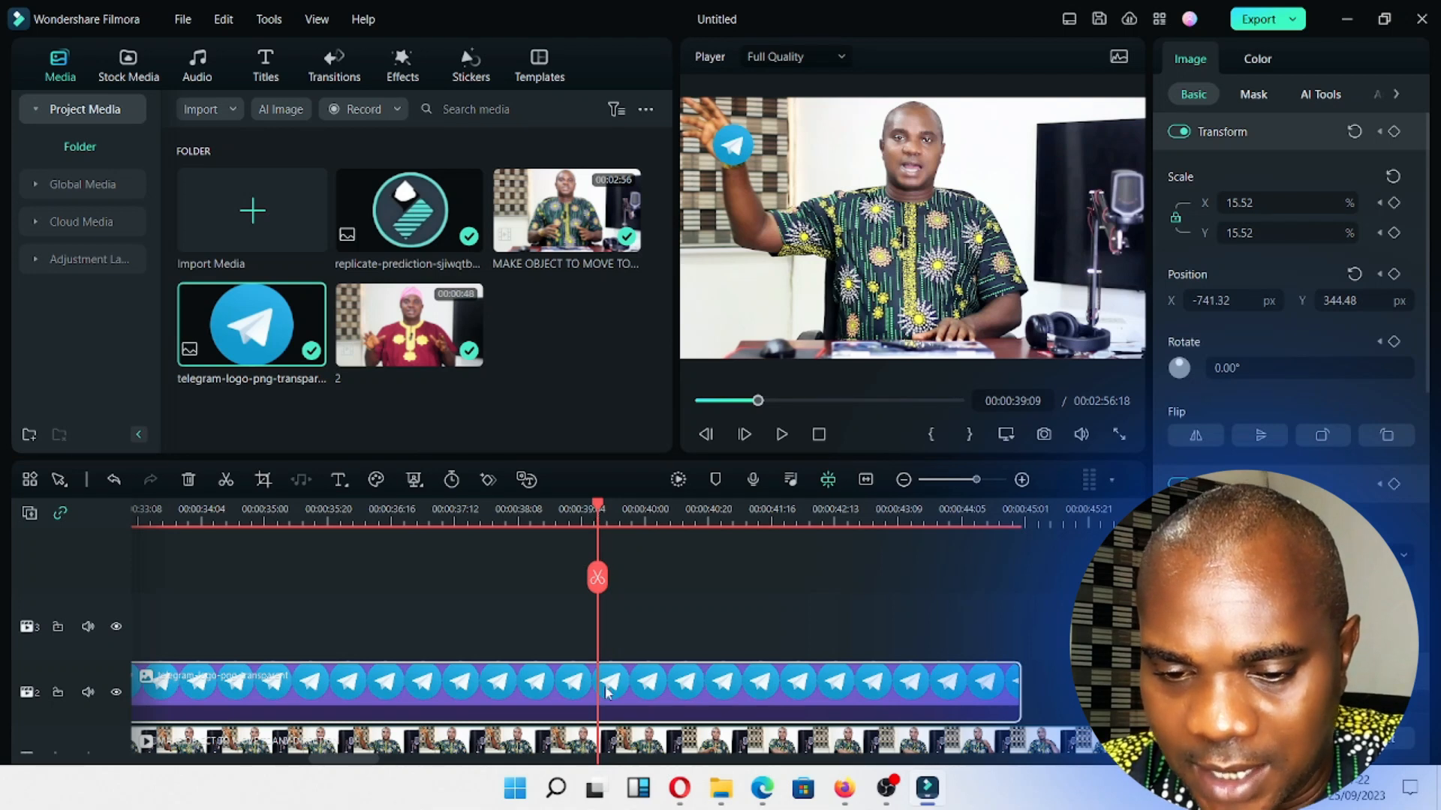
click(488, 481)
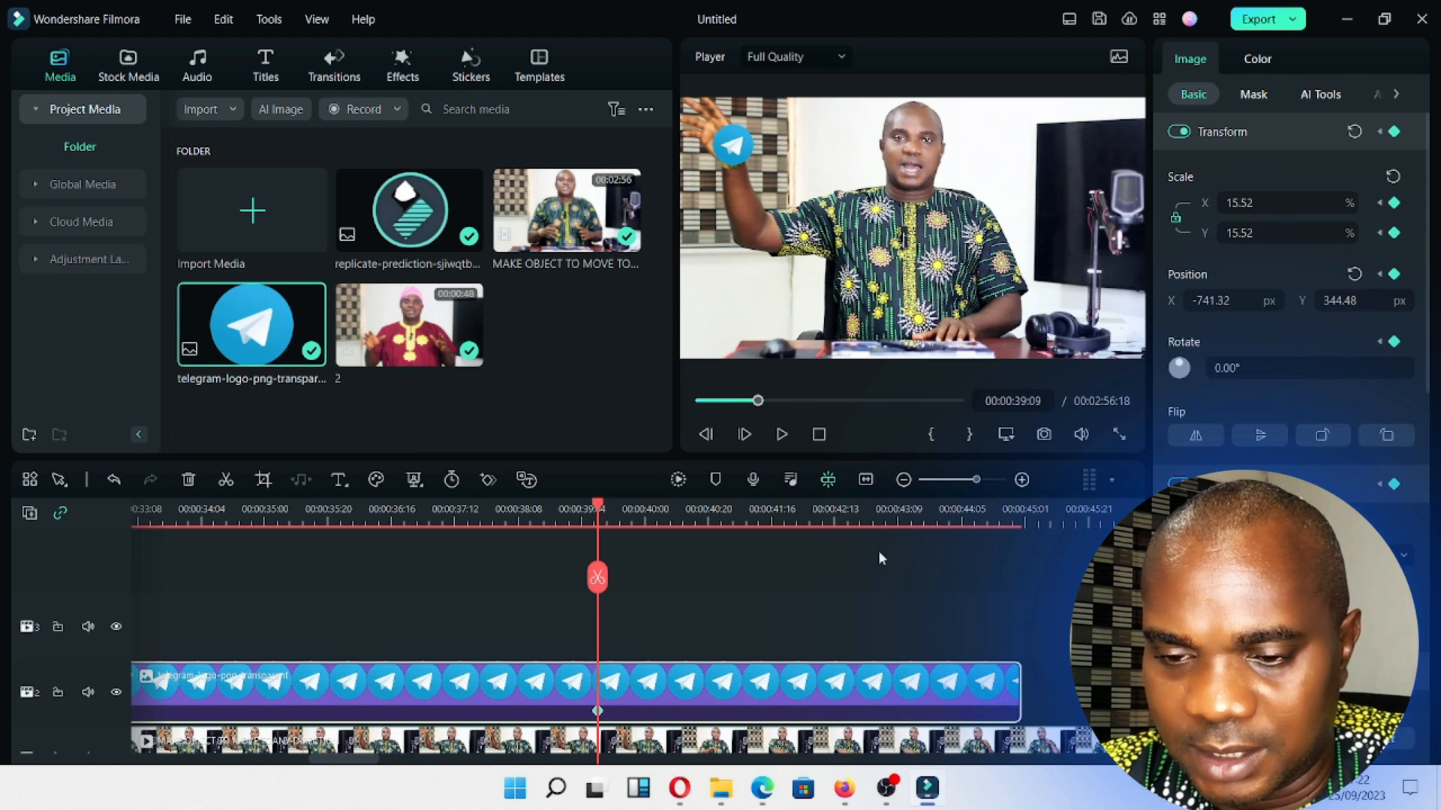
Add another keyframe to the Telegram logo clip at 00:00:39:17, where the raised hand starts to move.
drag(975, 480, 984, 479)
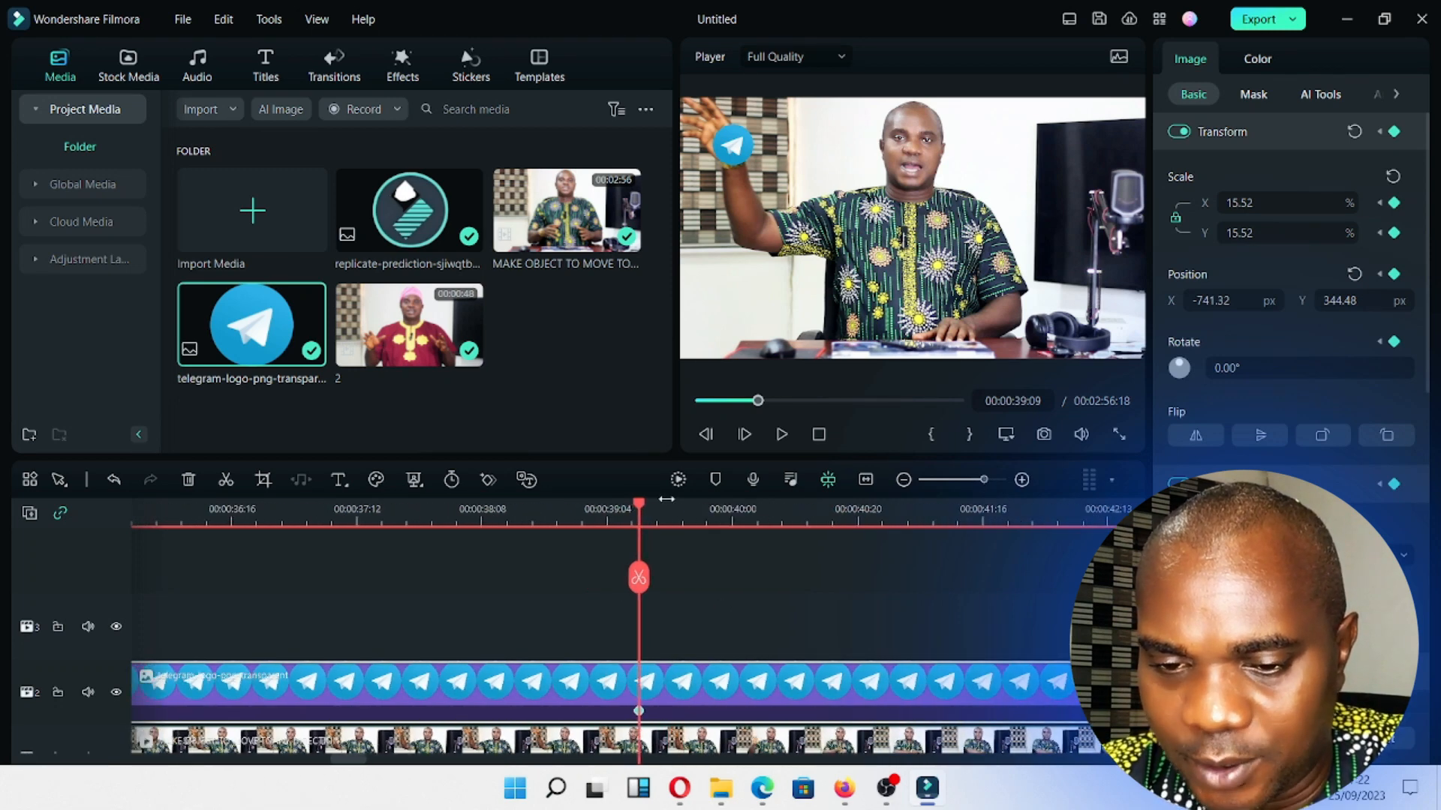
drag(640, 511, 686, 513)
click(706, 681)
click(489, 480)
drag(984, 481, 968, 481)
Play on to where the hand comes to rest and add a keyframe to the Telegram logo clip at 00:00:42:03.
key(space)
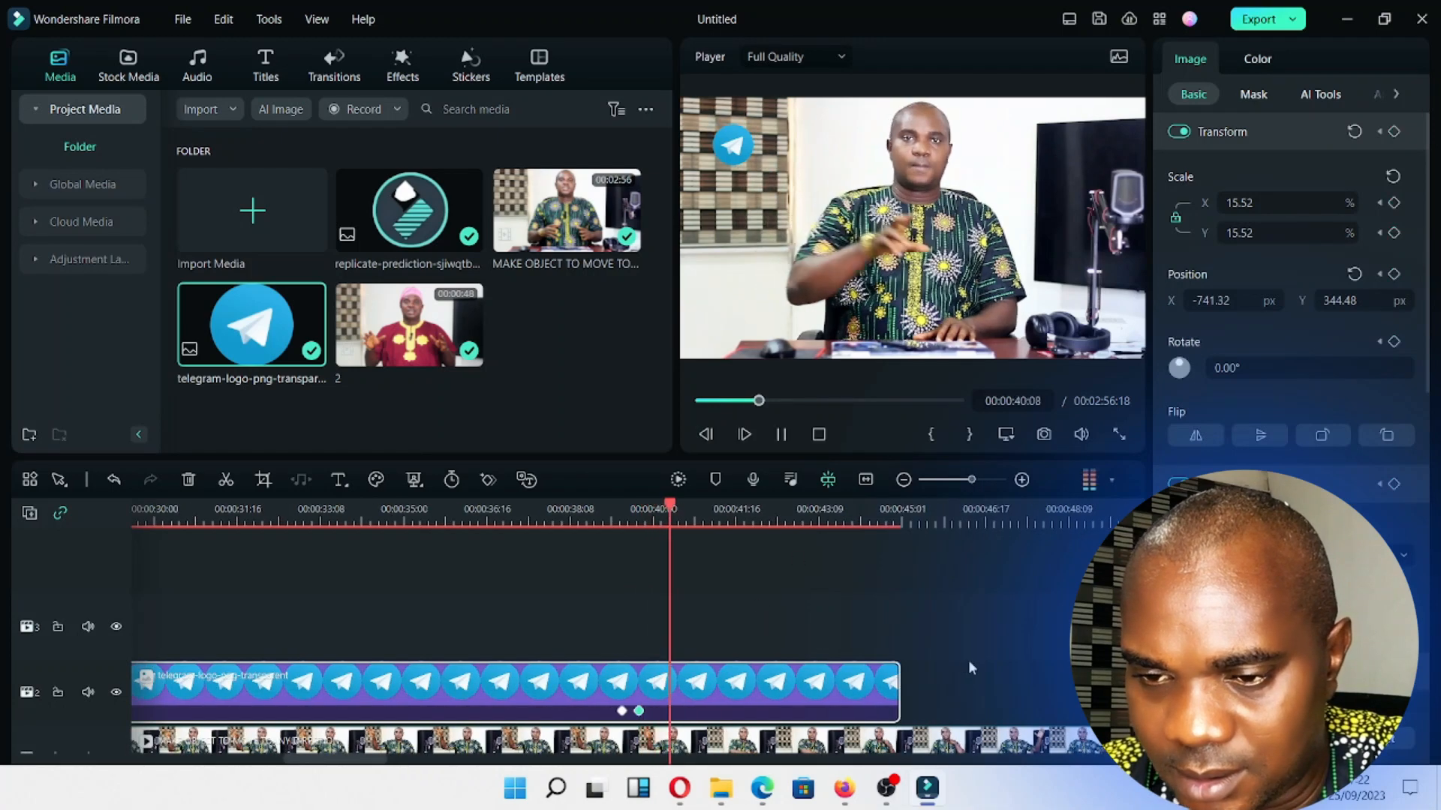
key(space)
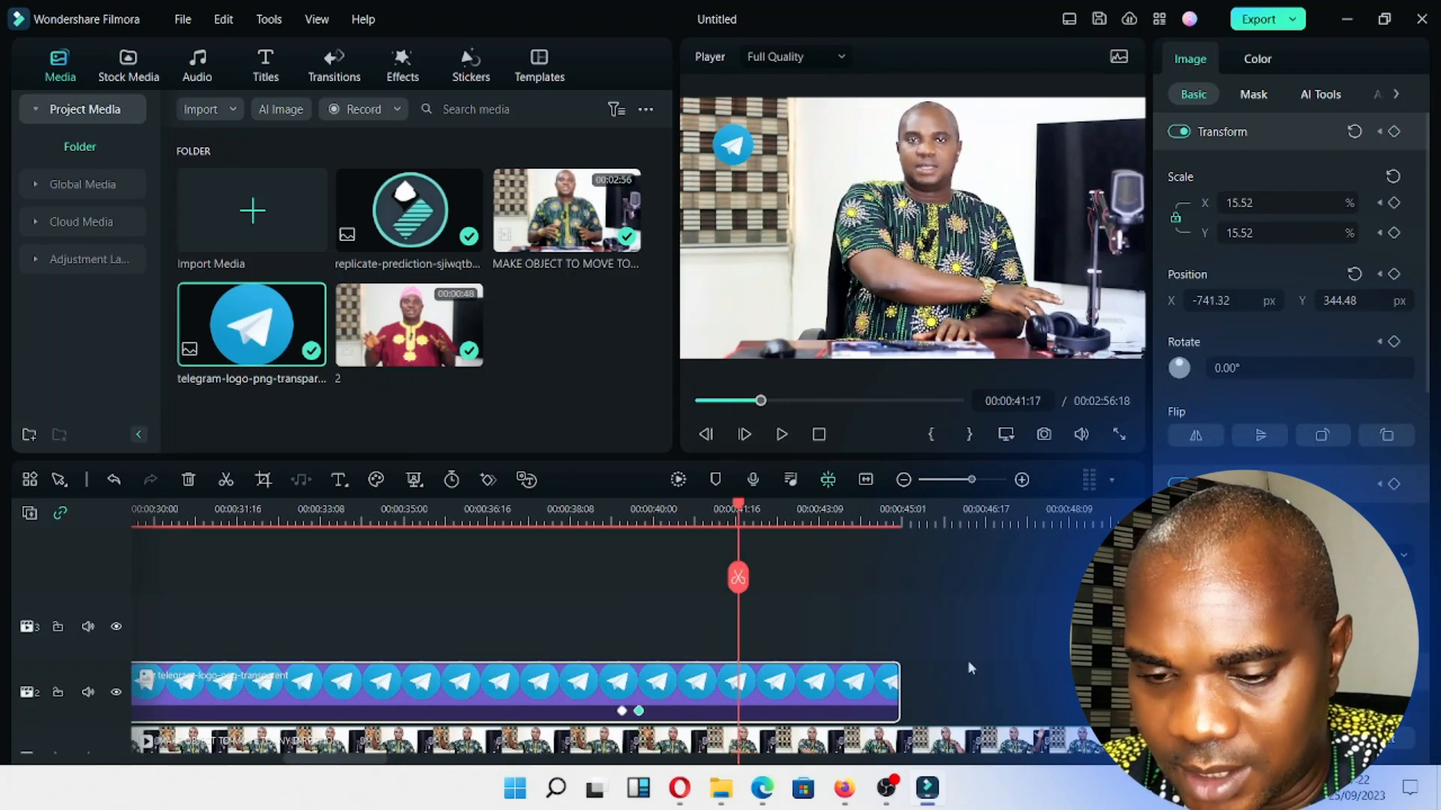
key(space)
key(space)
click(819, 691)
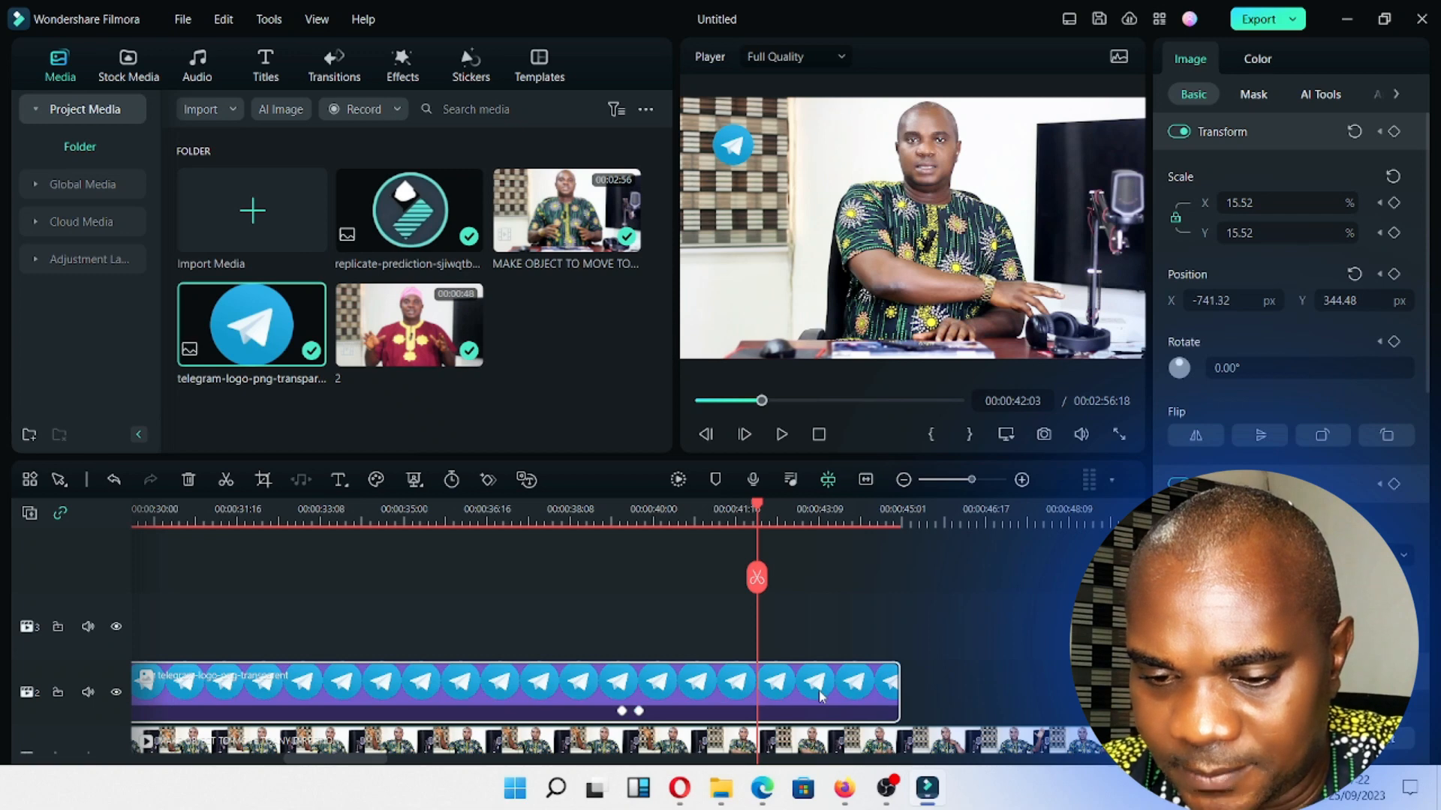
click(488, 480)
At the 00:00:42:03 keyframe, move the Telegram logo beside the lowered hand at X 713.41, Y -347.59.
mouse_move(974, 481)
mouse_down()
mouse_move(995, 481)
mouse_move(980, 480)
mouse_up()
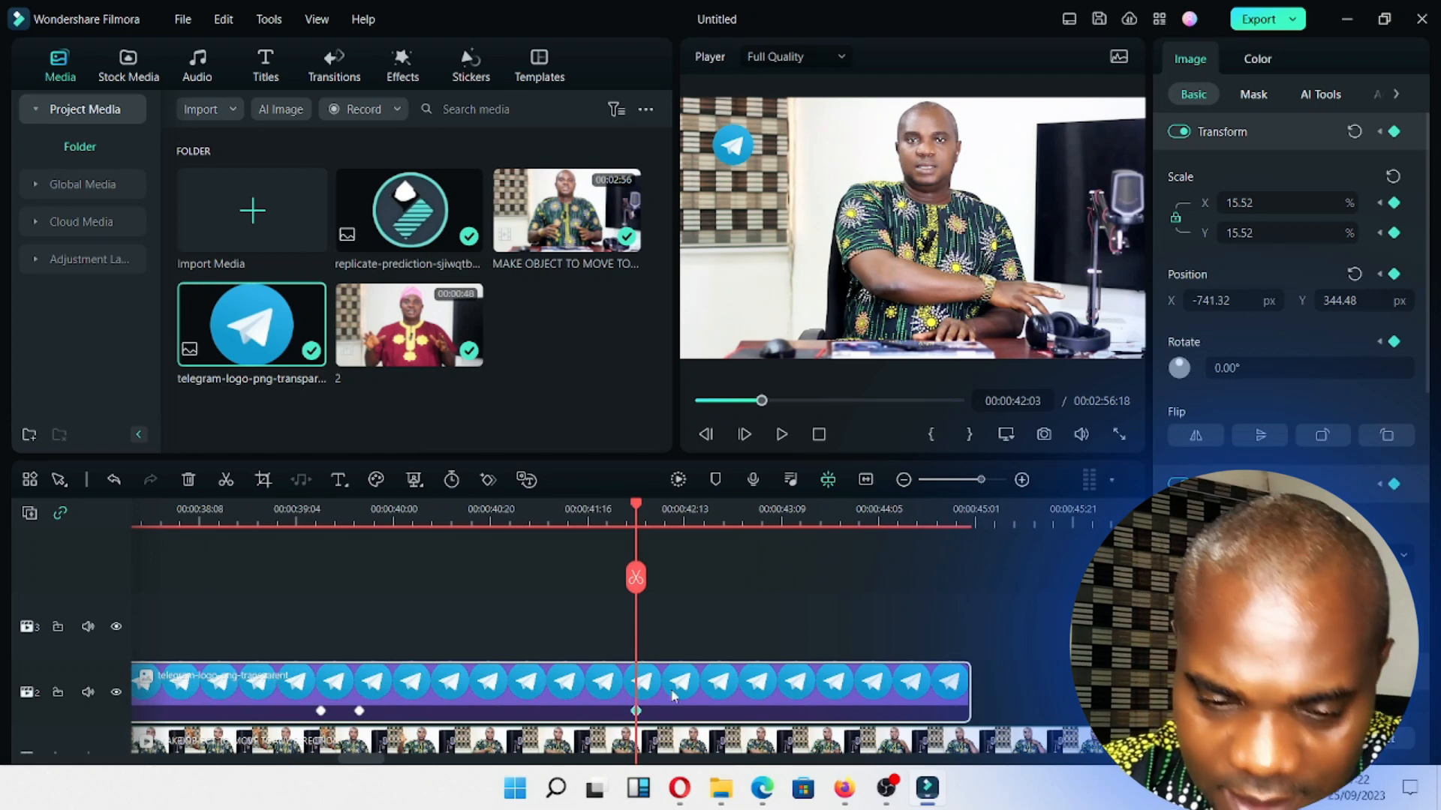
click(697, 691)
drag(733, 146, 1085, 311)
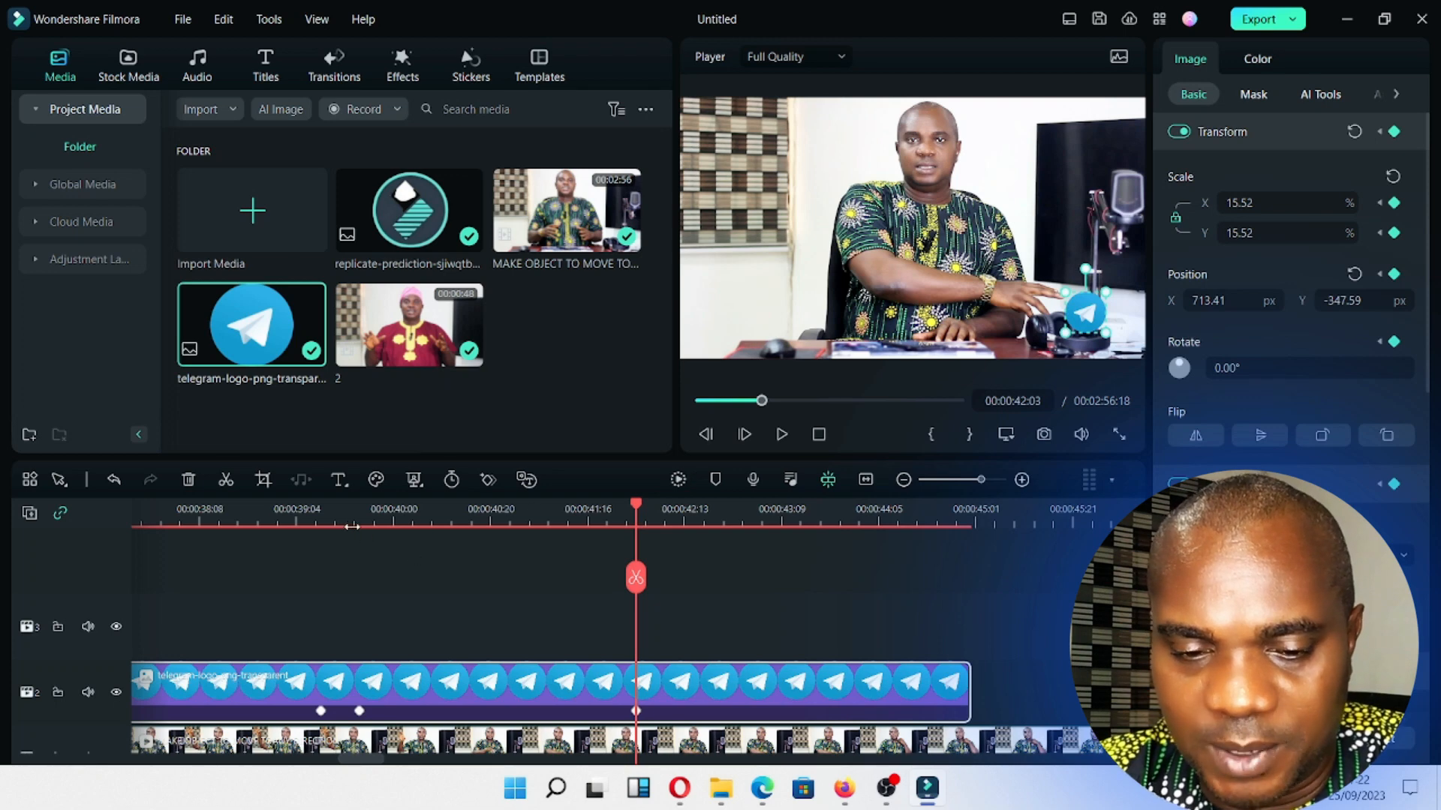
Play back the Telegram logo's travel and shift its last keyframe earlier to 00:00:41:08 to match the hand's speed.
click(319, 525)
key(space)
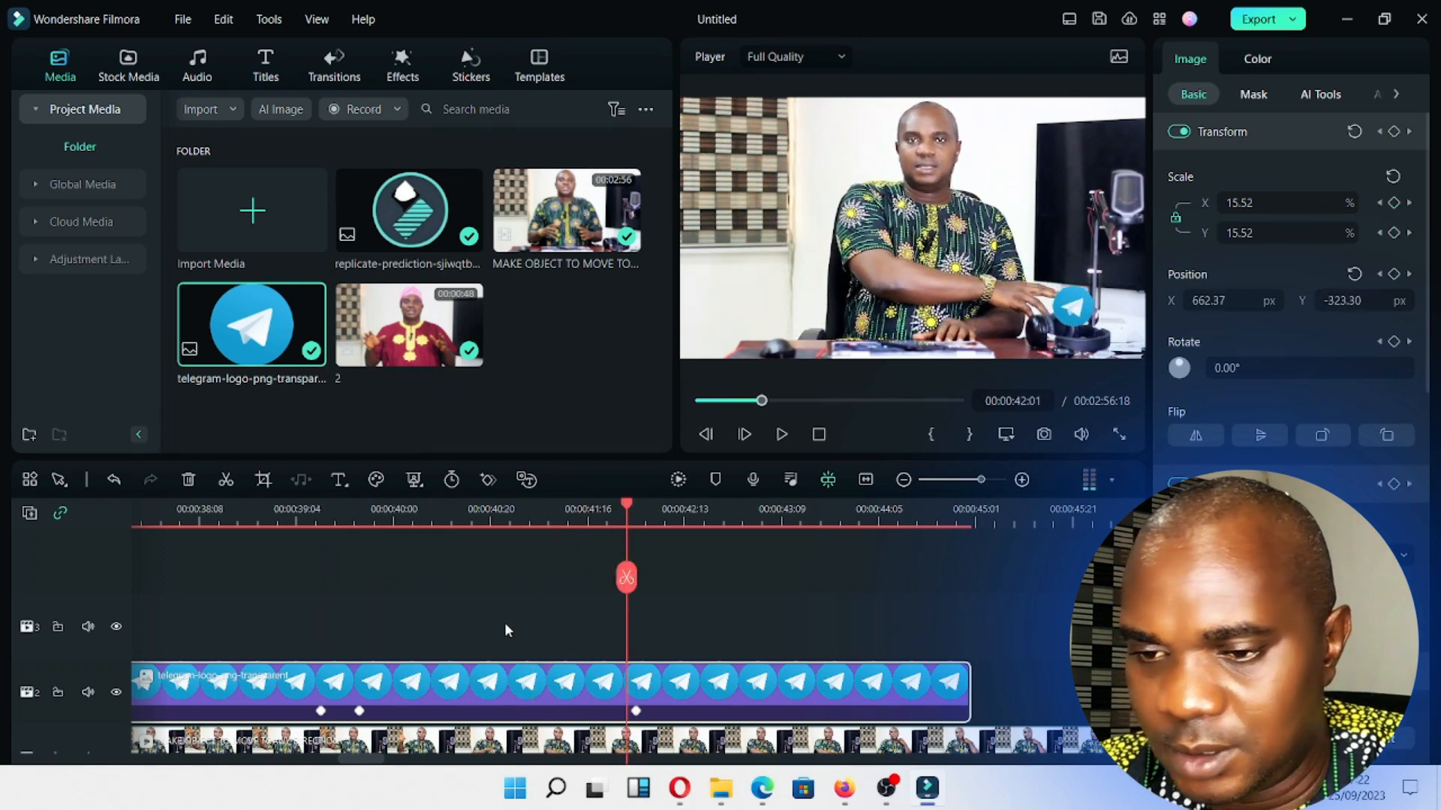
key(space)
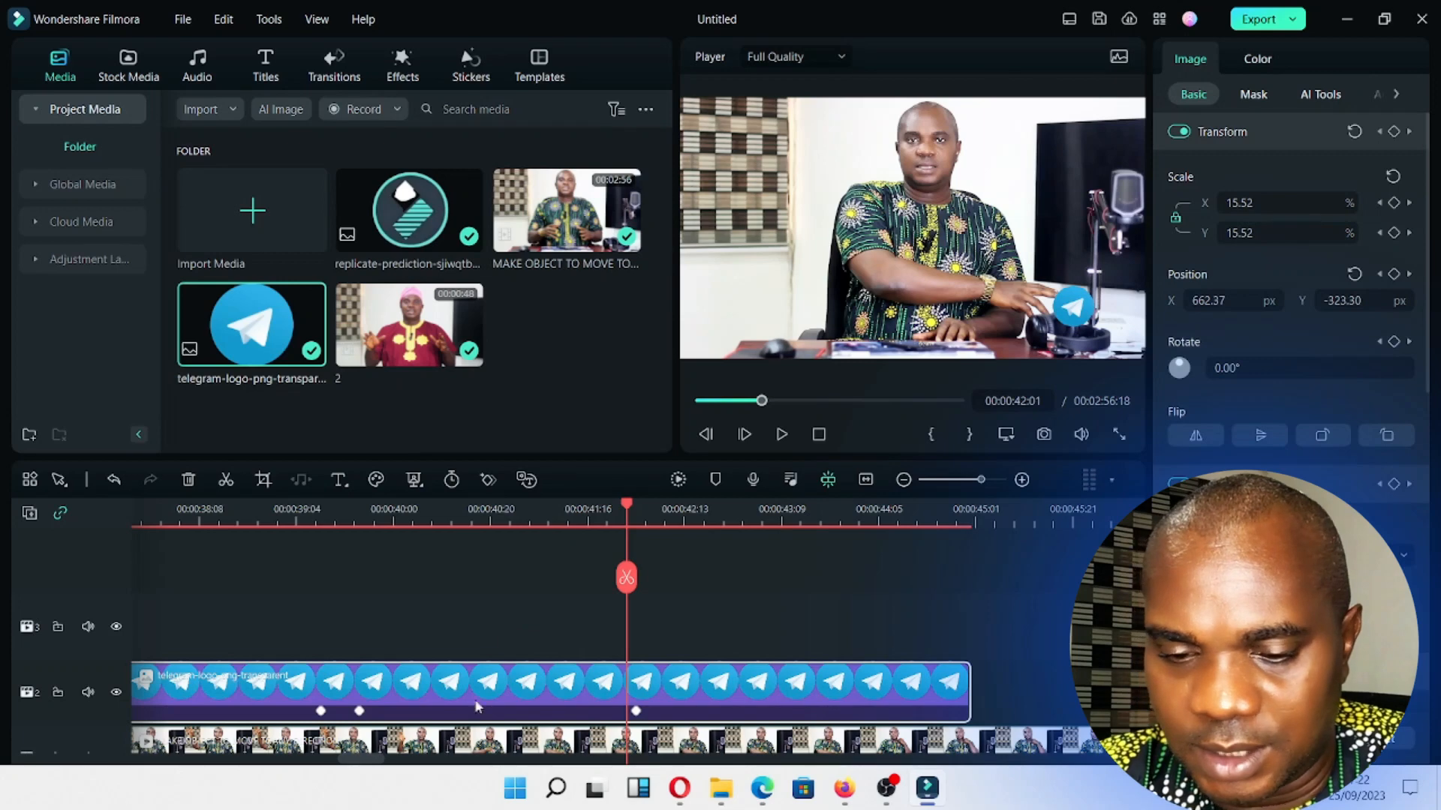
click(561, 520)
key(space)
click(473, 521)
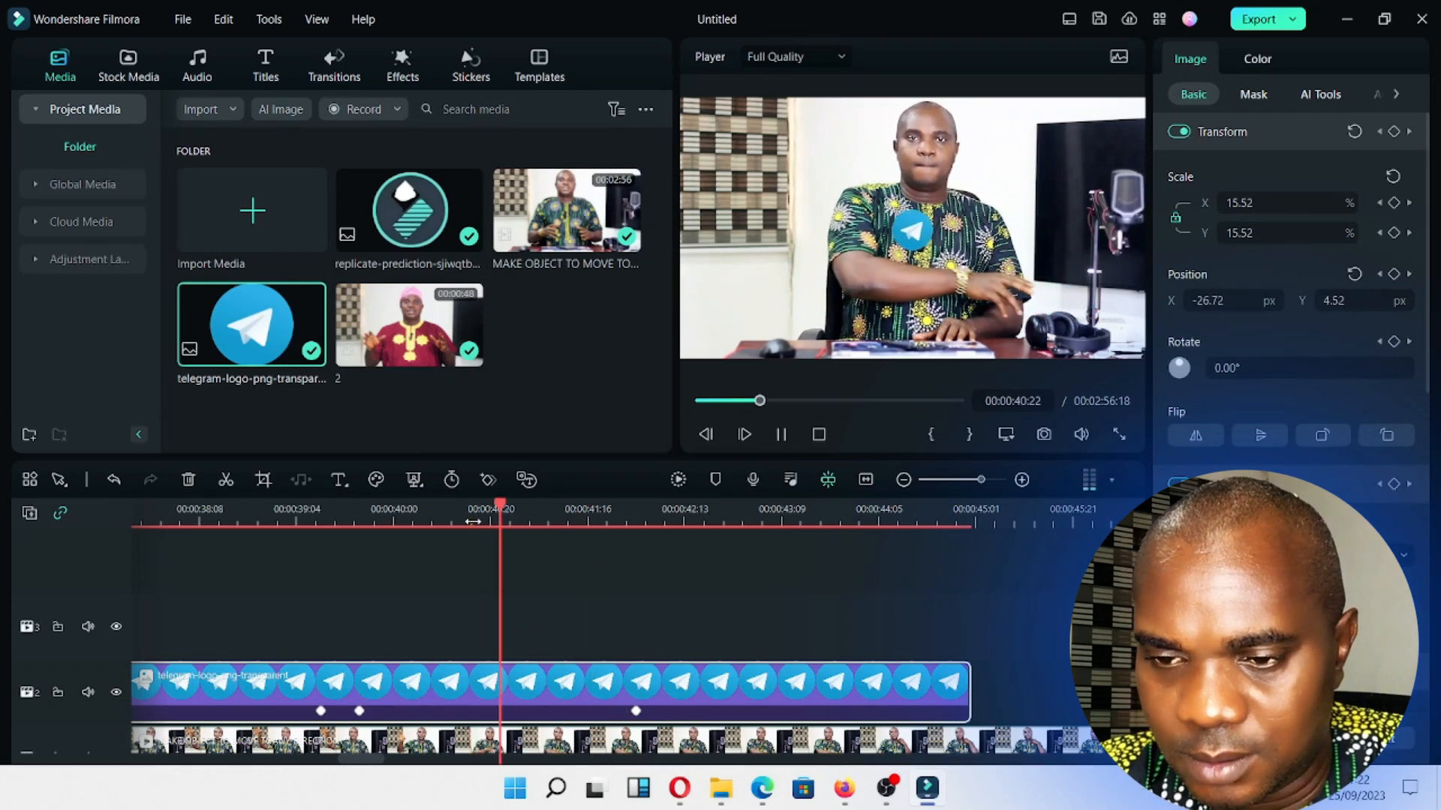
key(space)
drag(637, 713, 557, 713)
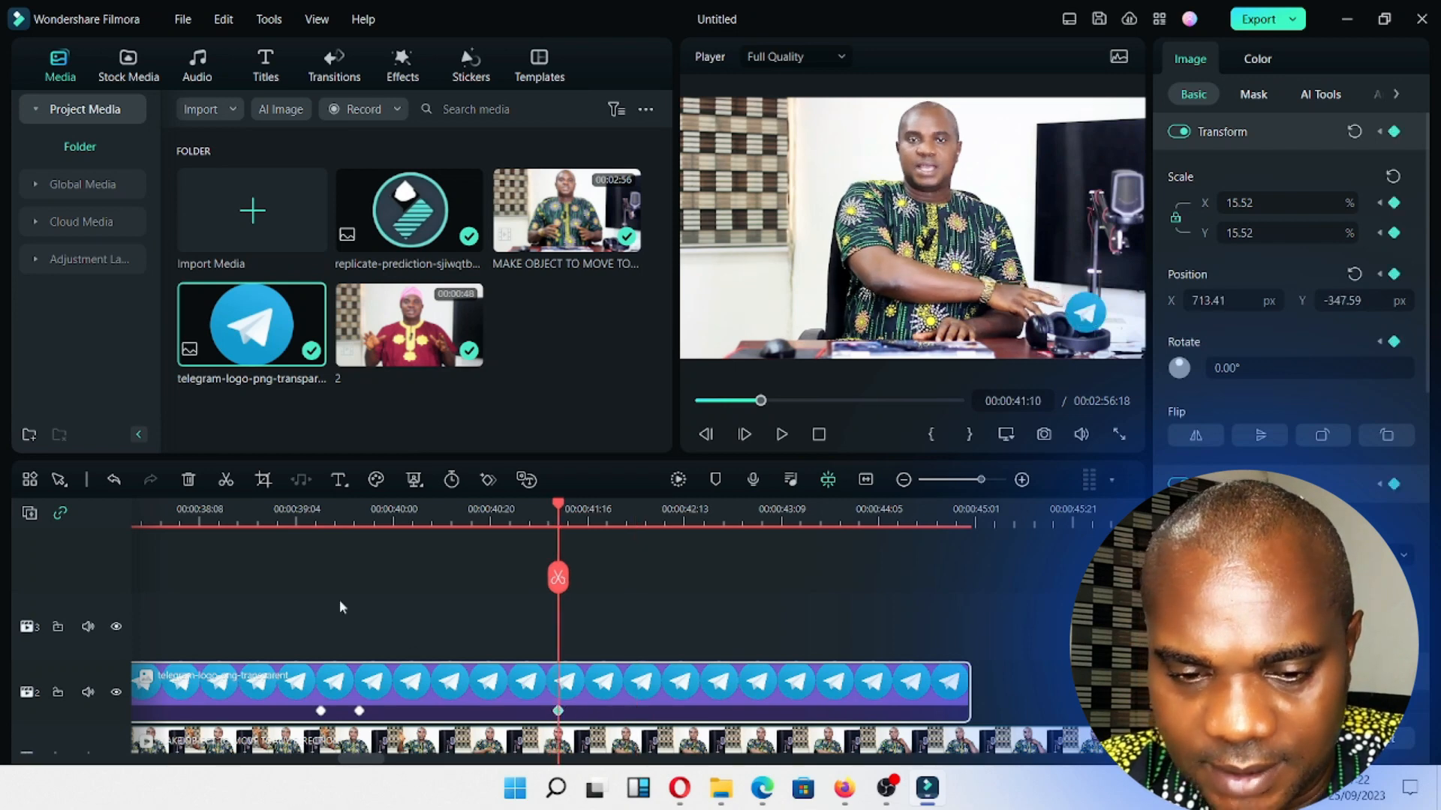
click(348, 525)
key(space)
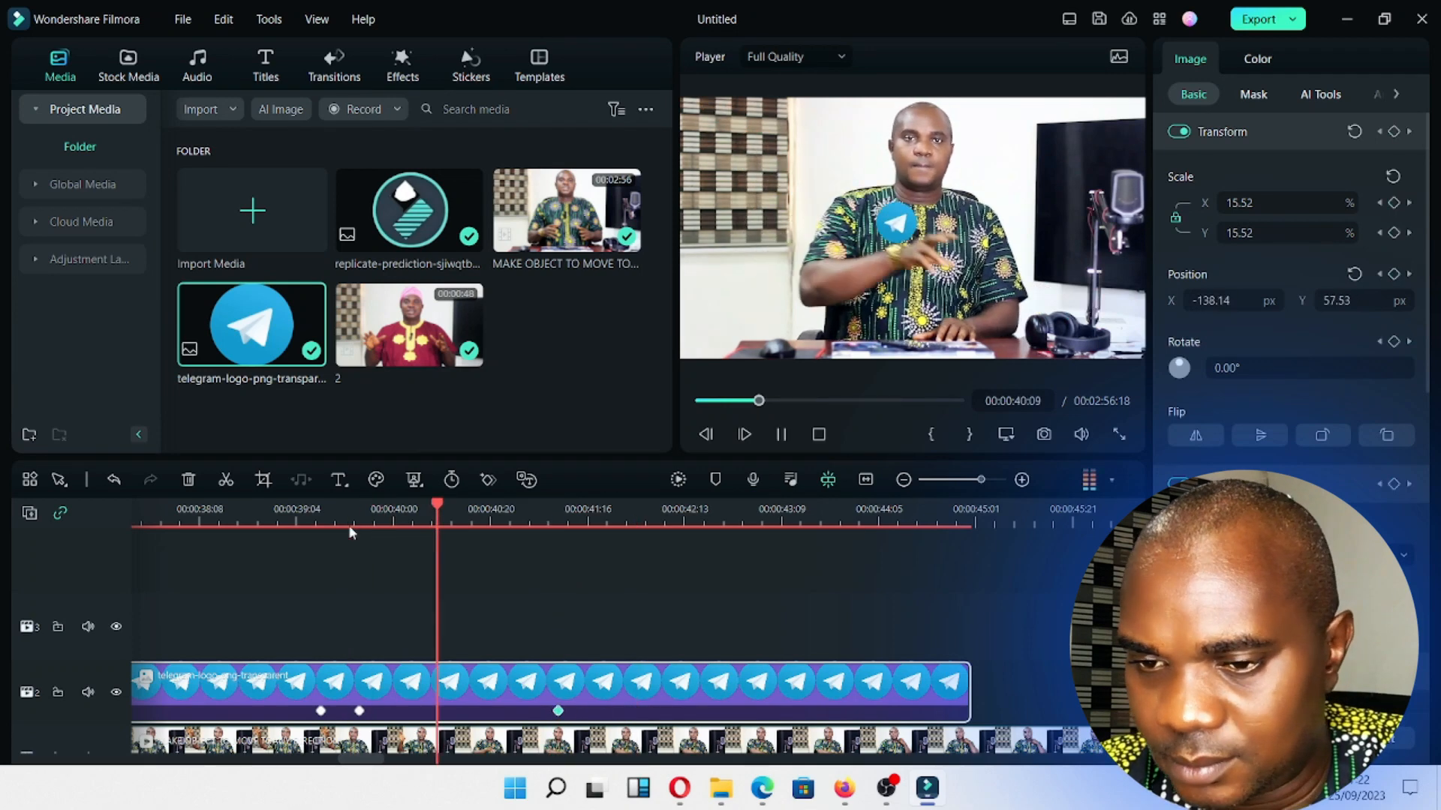
key(space)
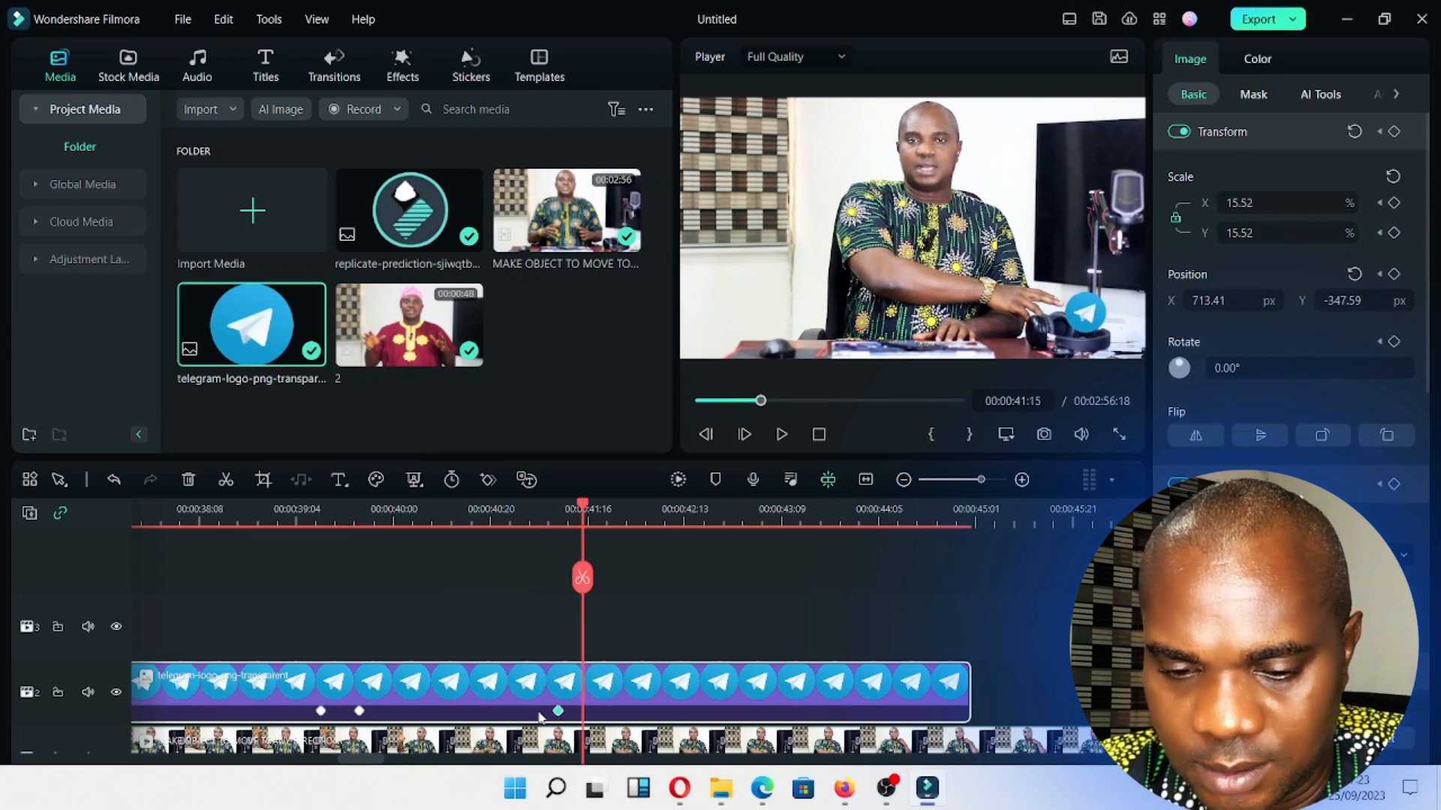
drag(558, 711, 548, 712)
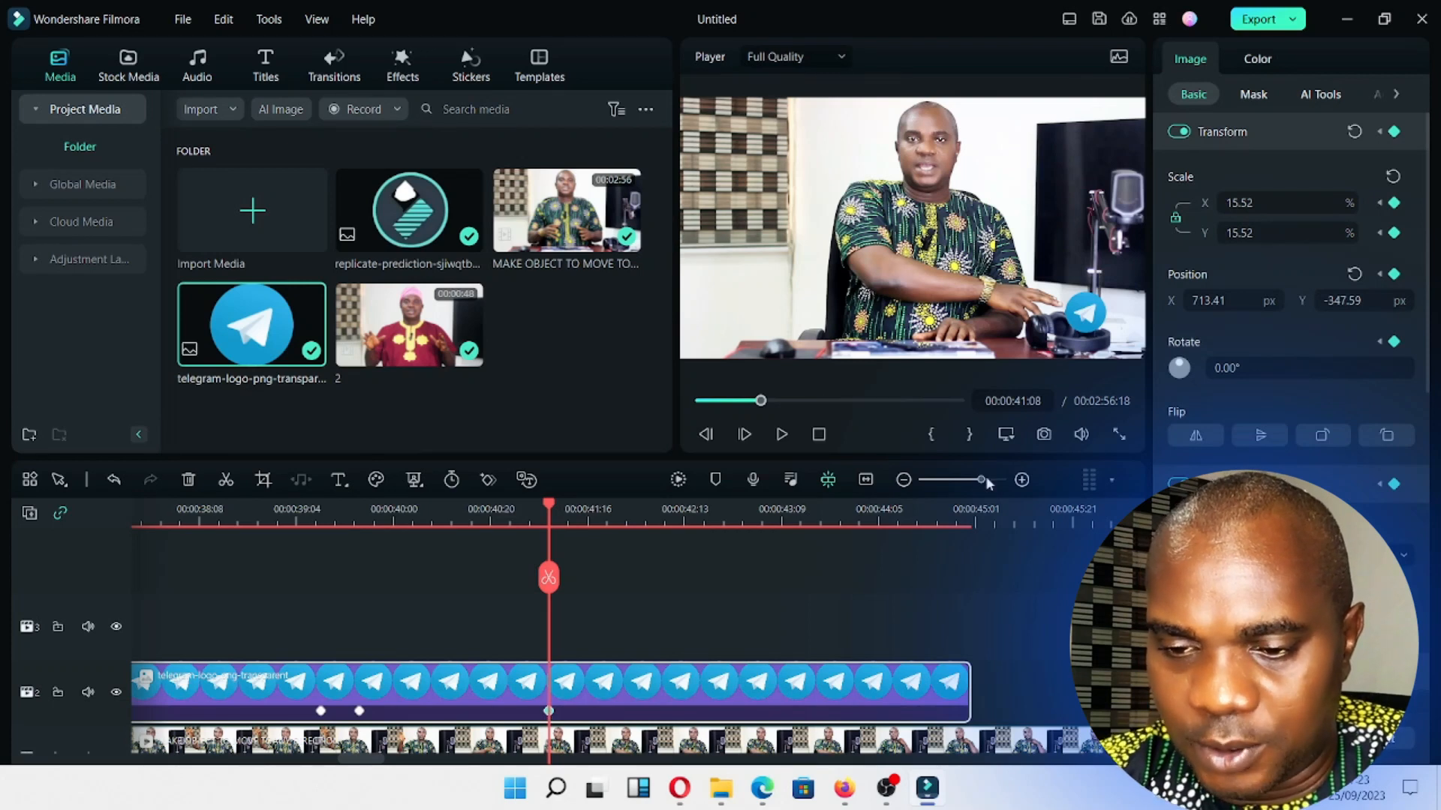
Play back the Telegram logo's movement from the 00:00:39:17 keyframe to past the last keyframe.
click(359, 523)
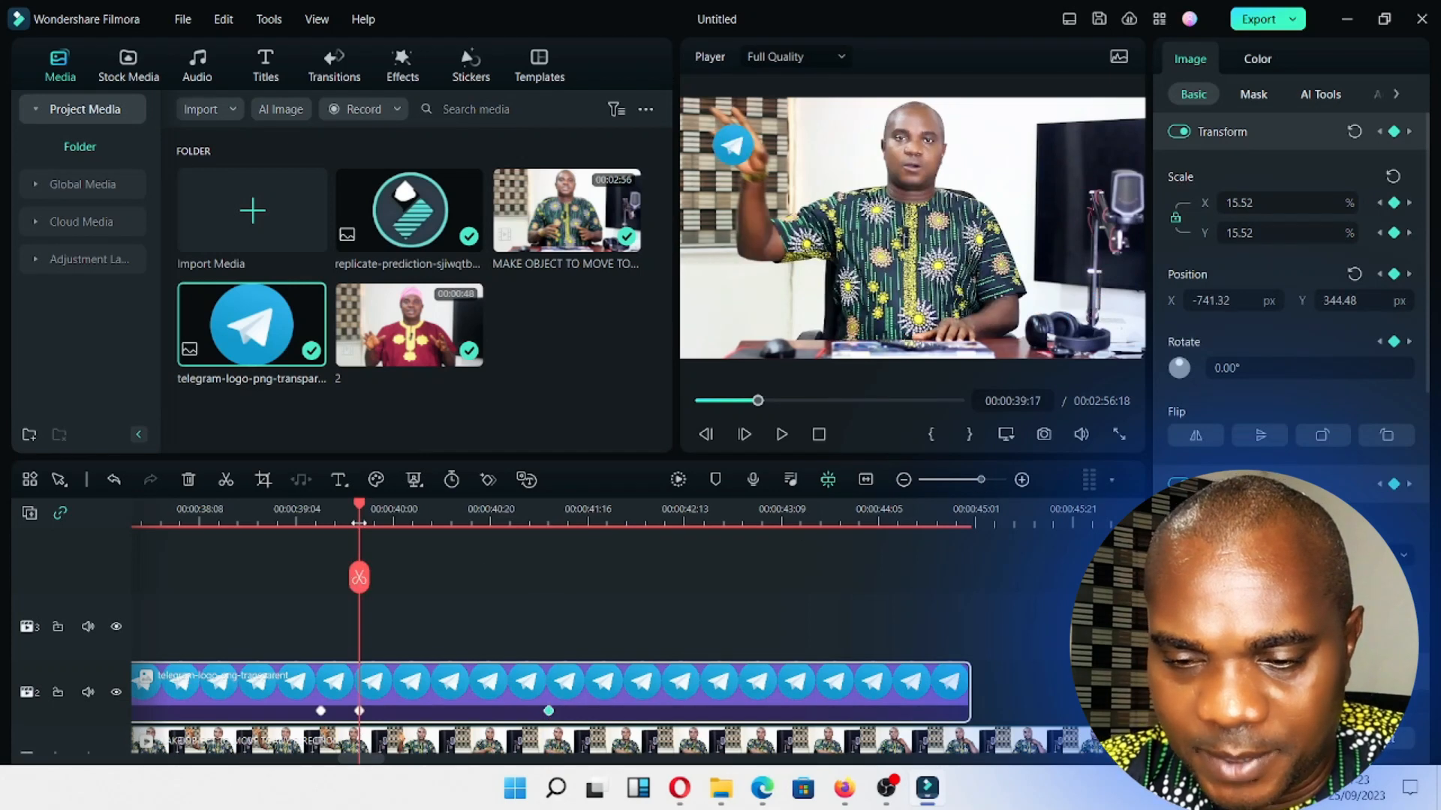
key(space)
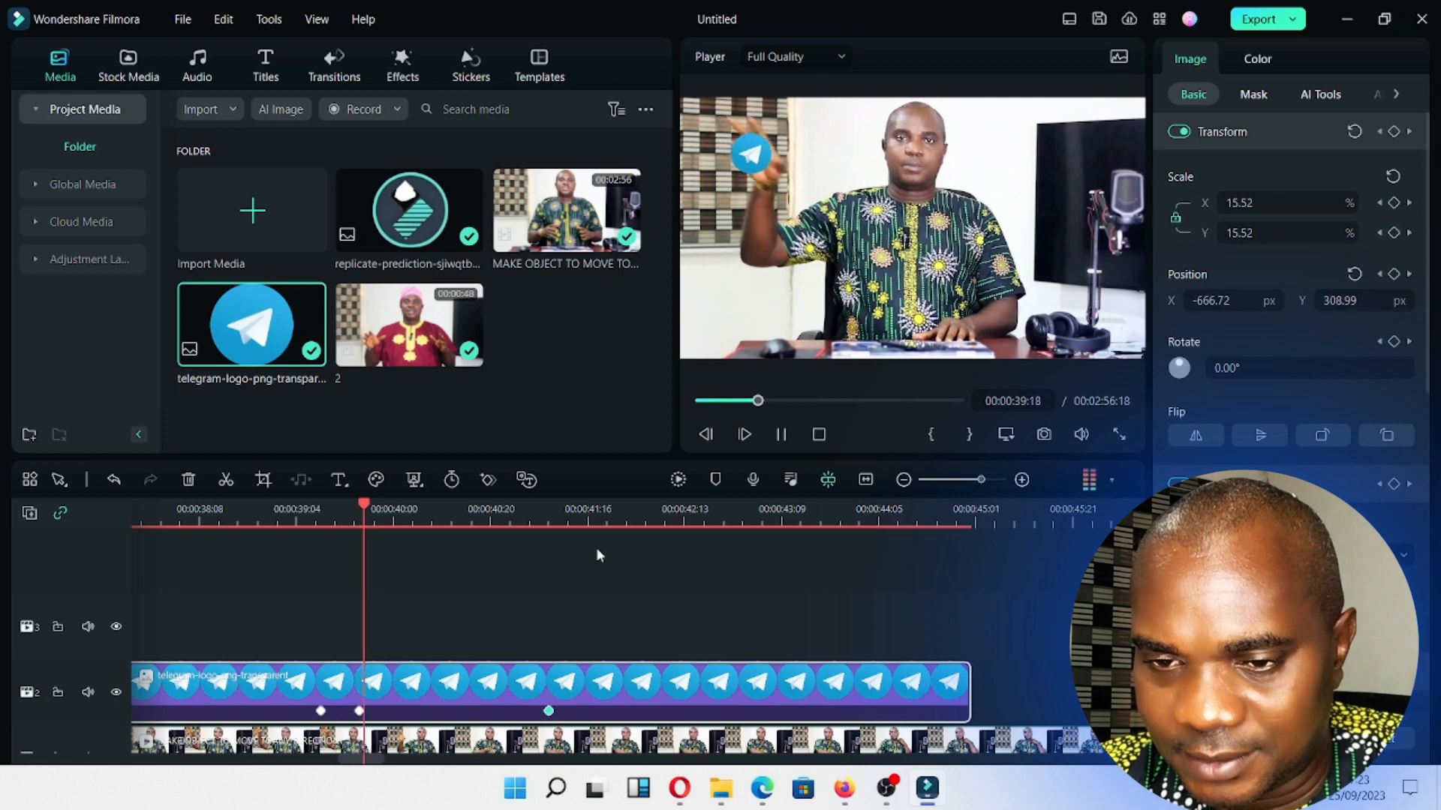
key(space)
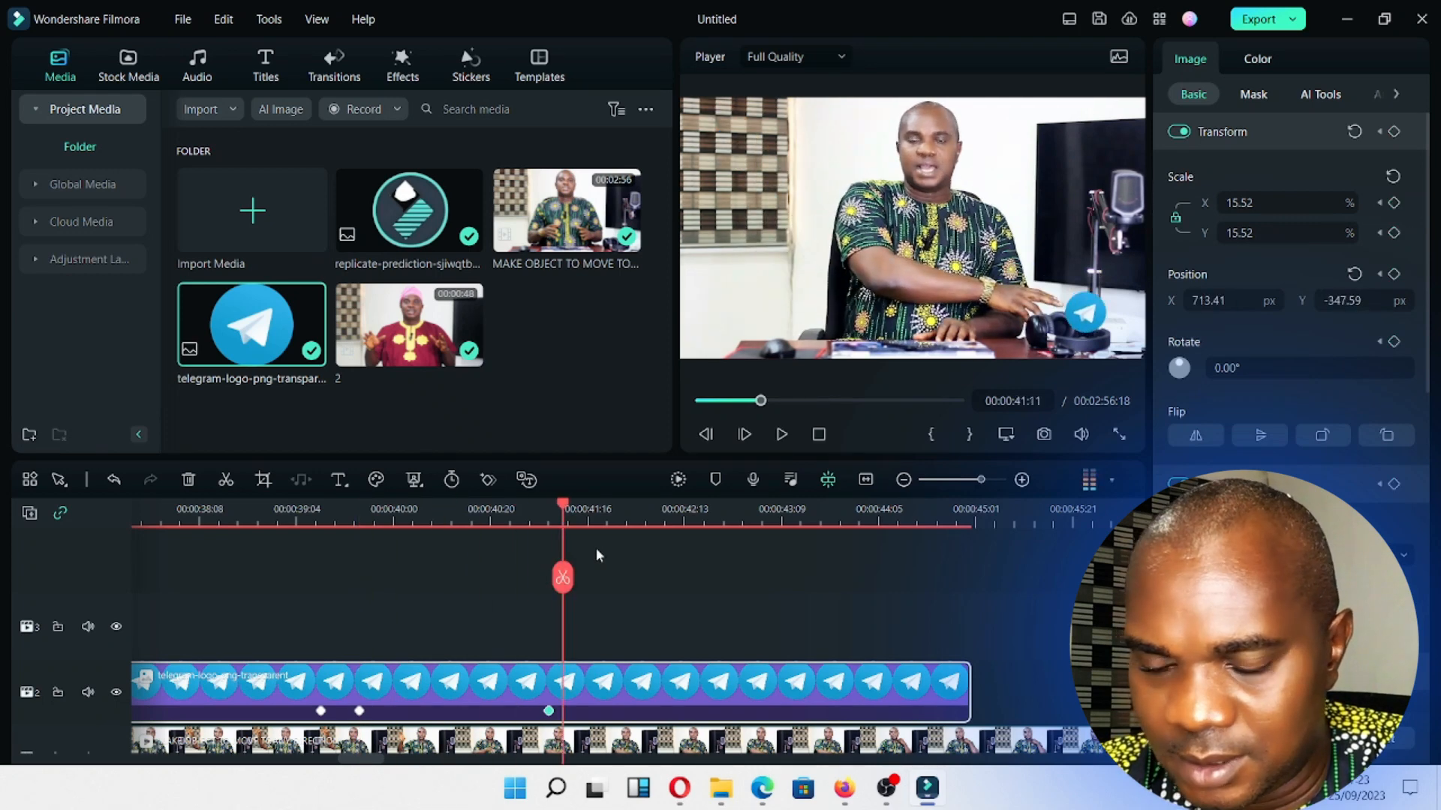
At the 00:00:41:08 keyframe, enlarge the Telegram logo to 48.85% and position it at X 654.48, Y -263.79.
drag(987, 479, 991, 481)
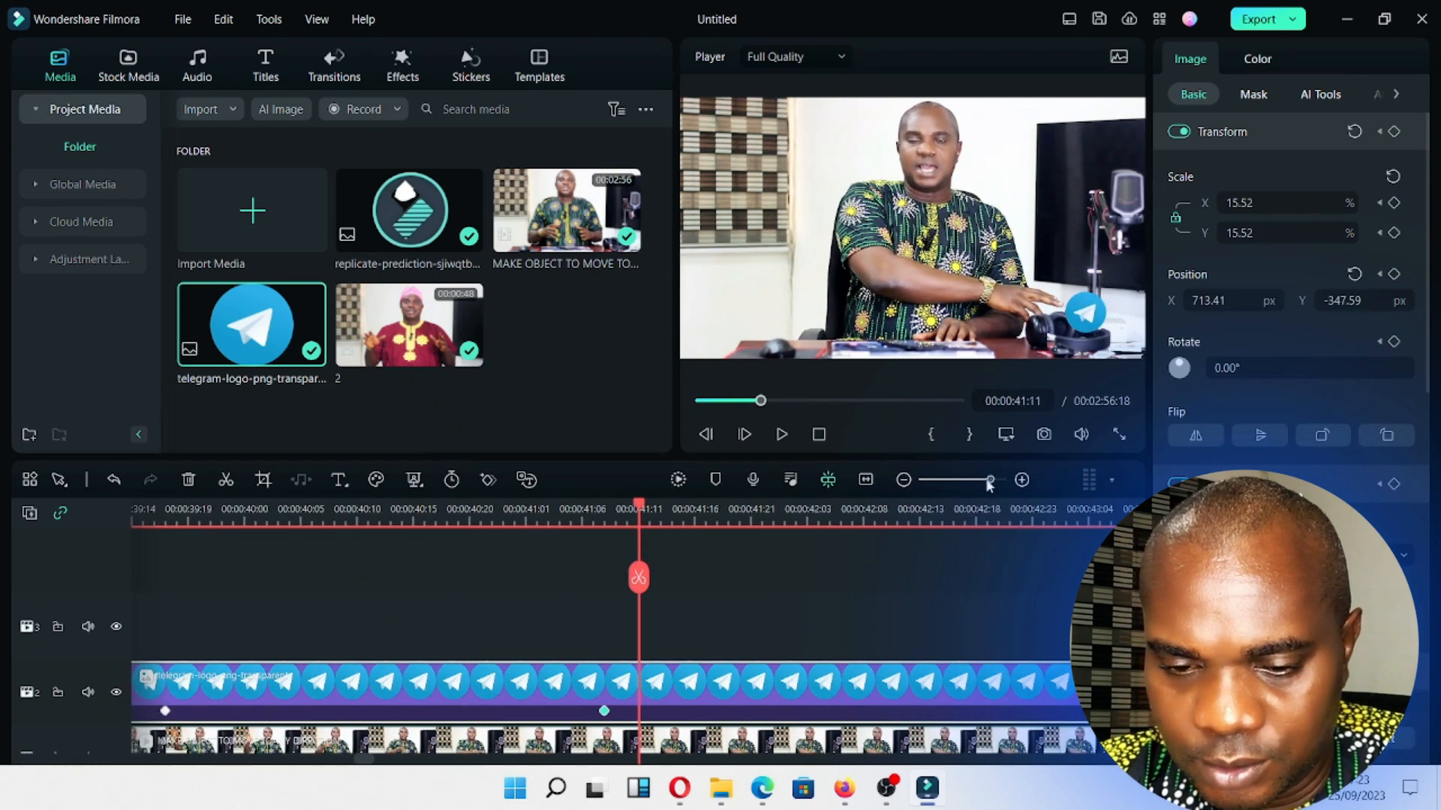
click(601, 529)
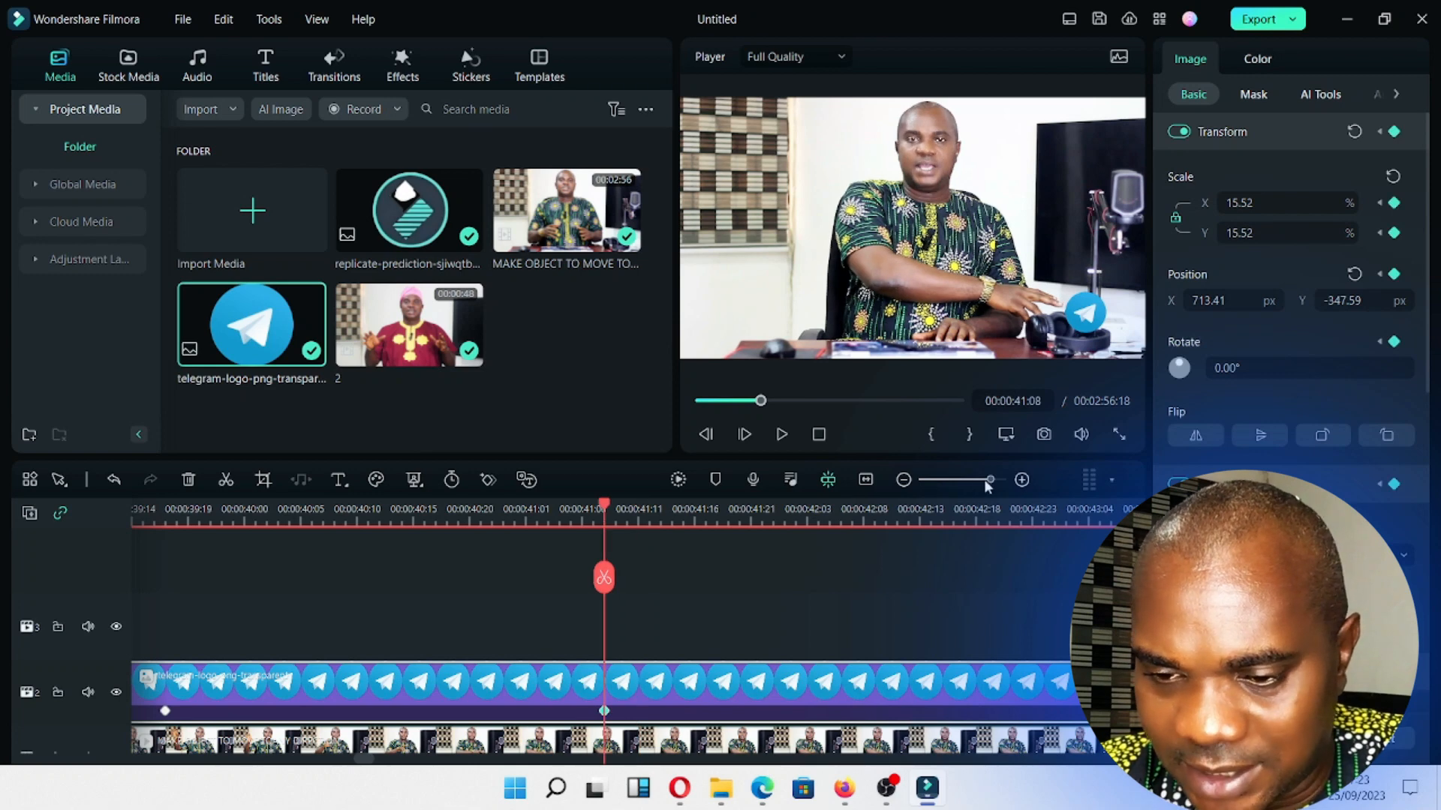
drag(991, 478, 1013, 483)
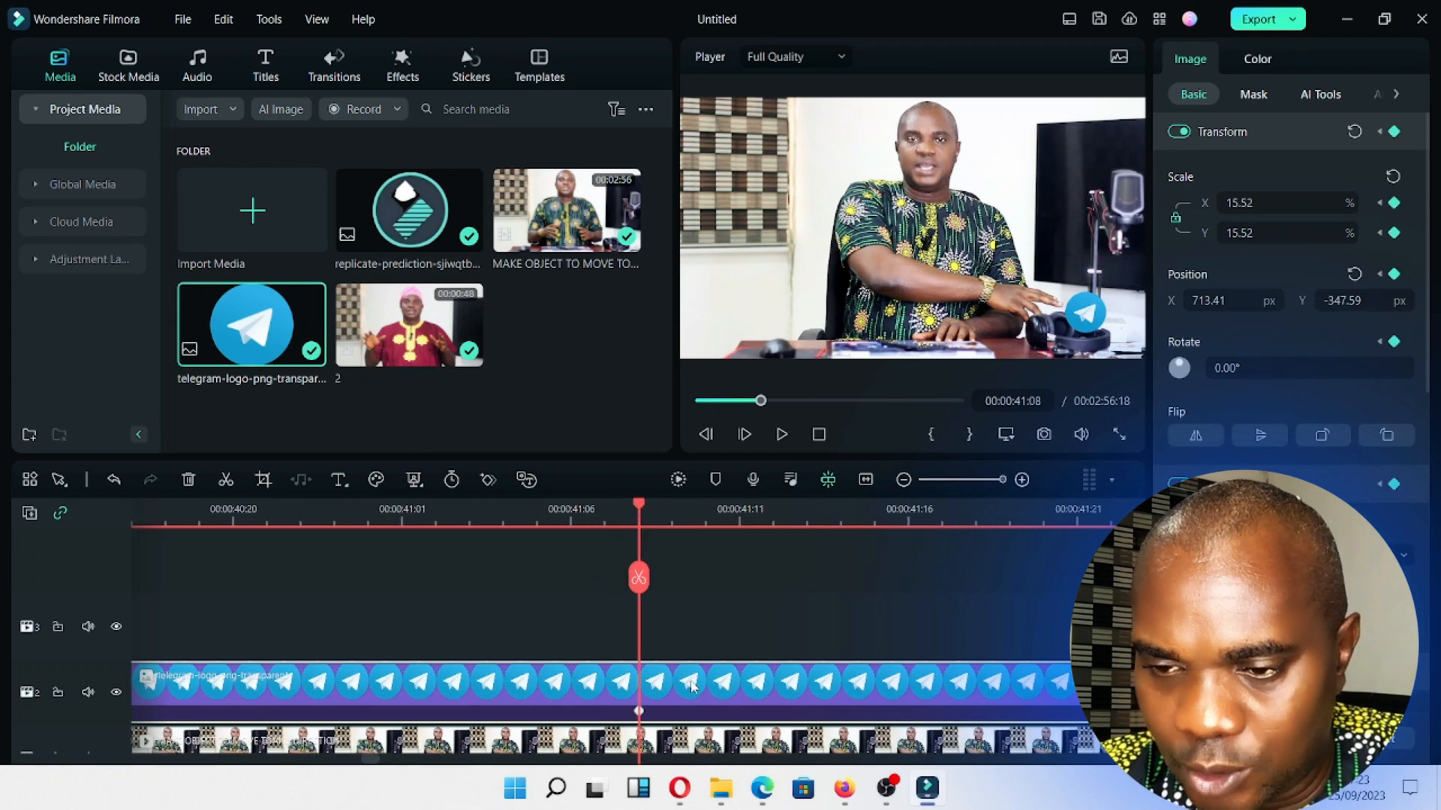
click(1073, 298)
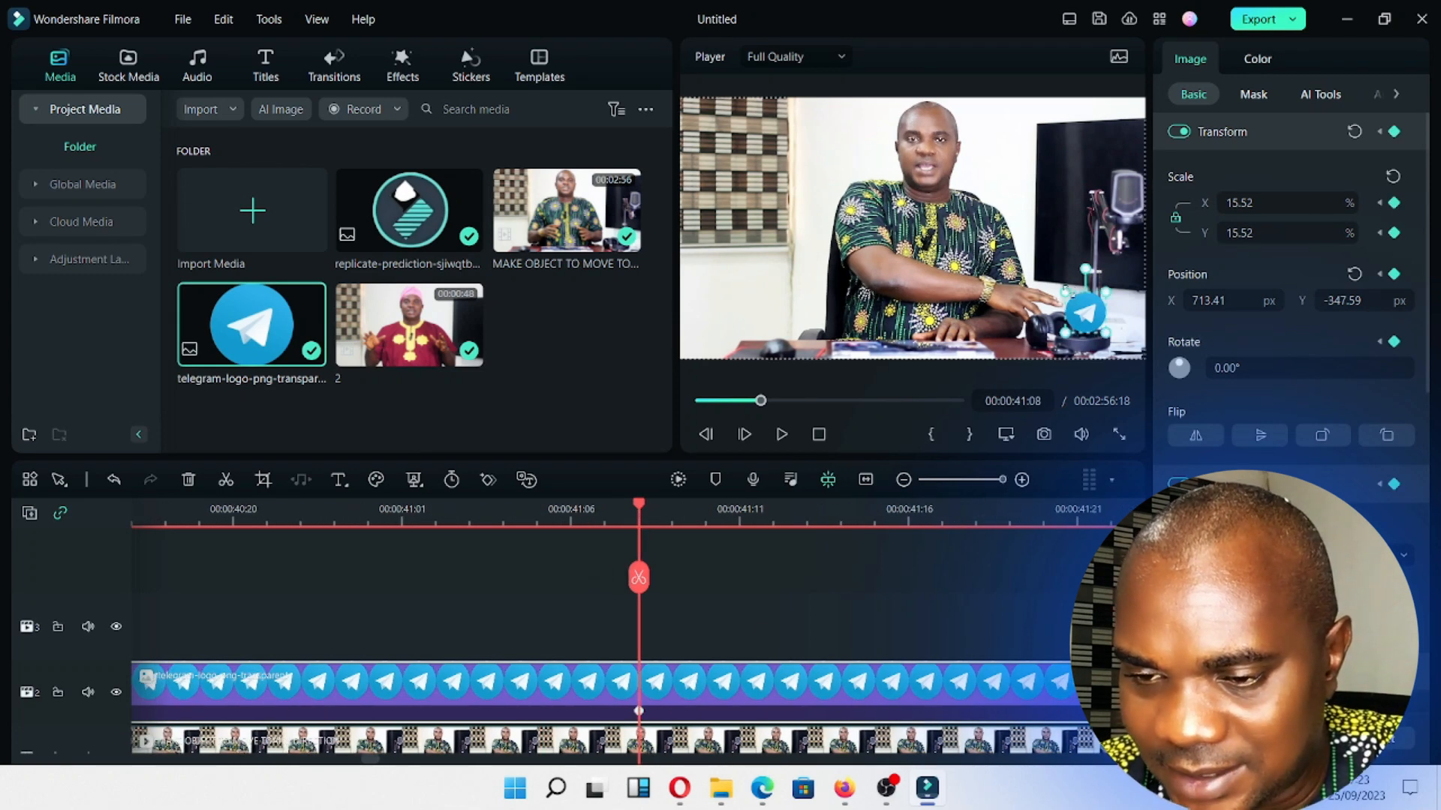
mouse_move(1067, 294)
mouse_down()
mouse_move(978, 205)
mouse_move(1089, 296)
mouse_up()
drag(1001, 480, 977, 480)
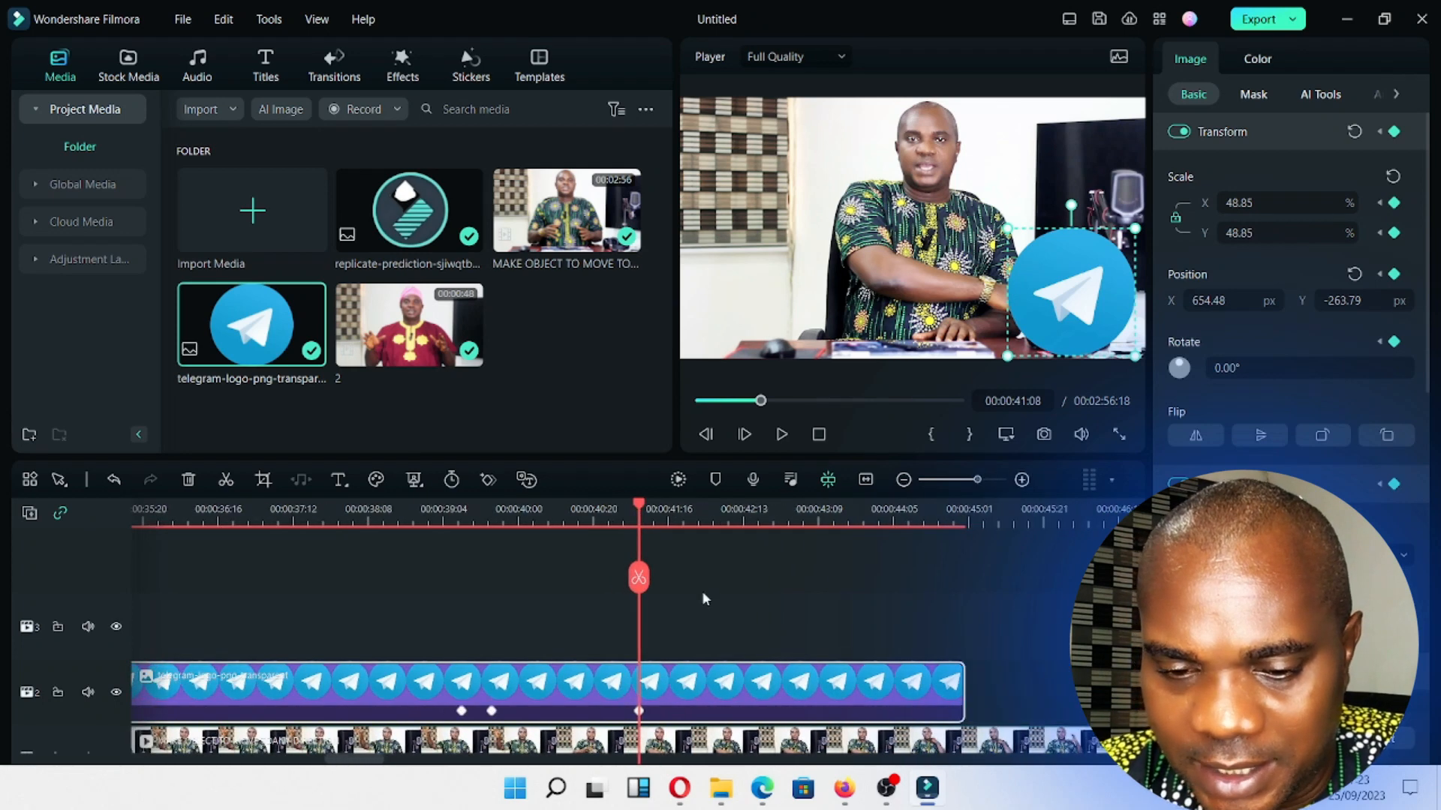
Play back the Telegram logo's growing movement twice from about 00:00:39:16 to past 00:00:42:00.
click(488, 523)
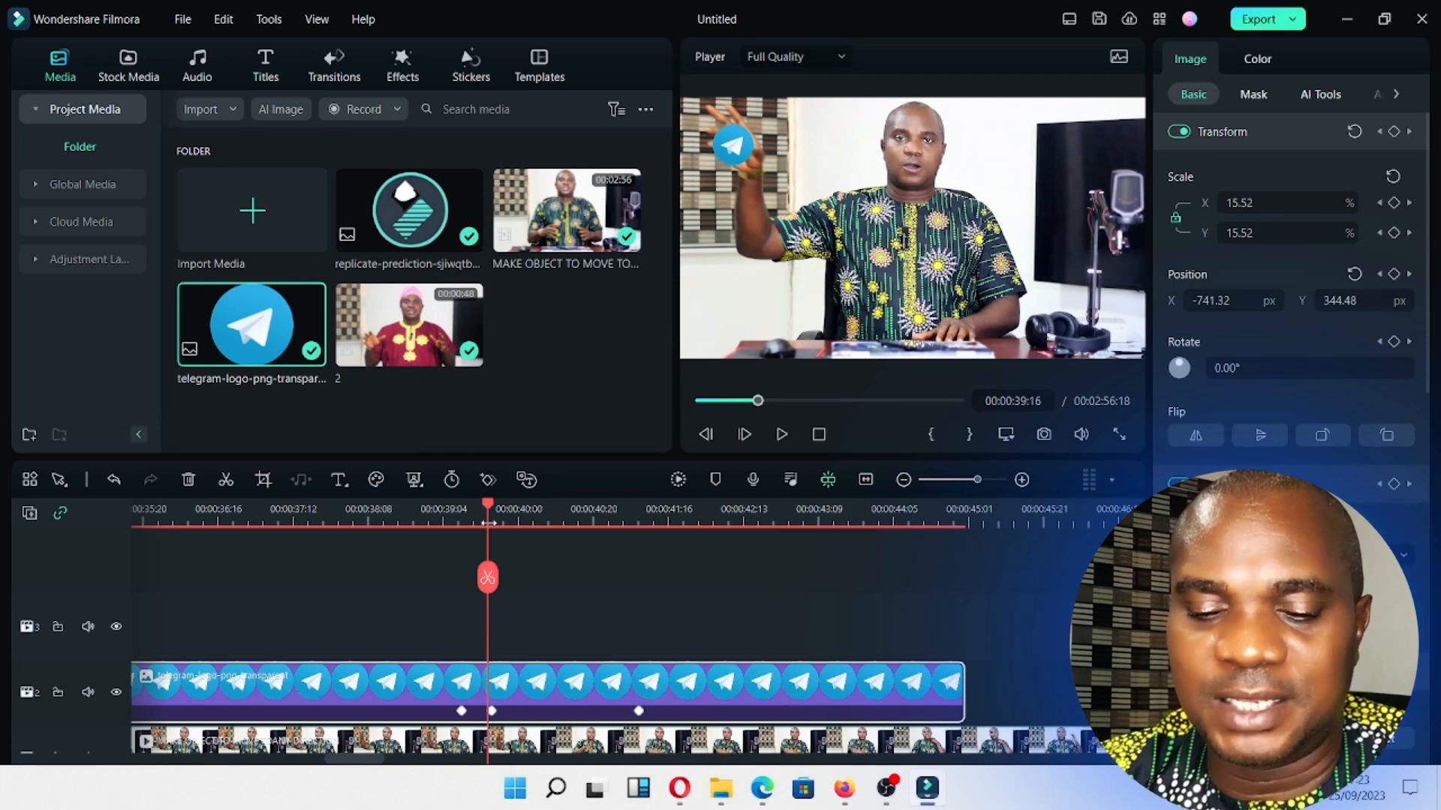
key(space)
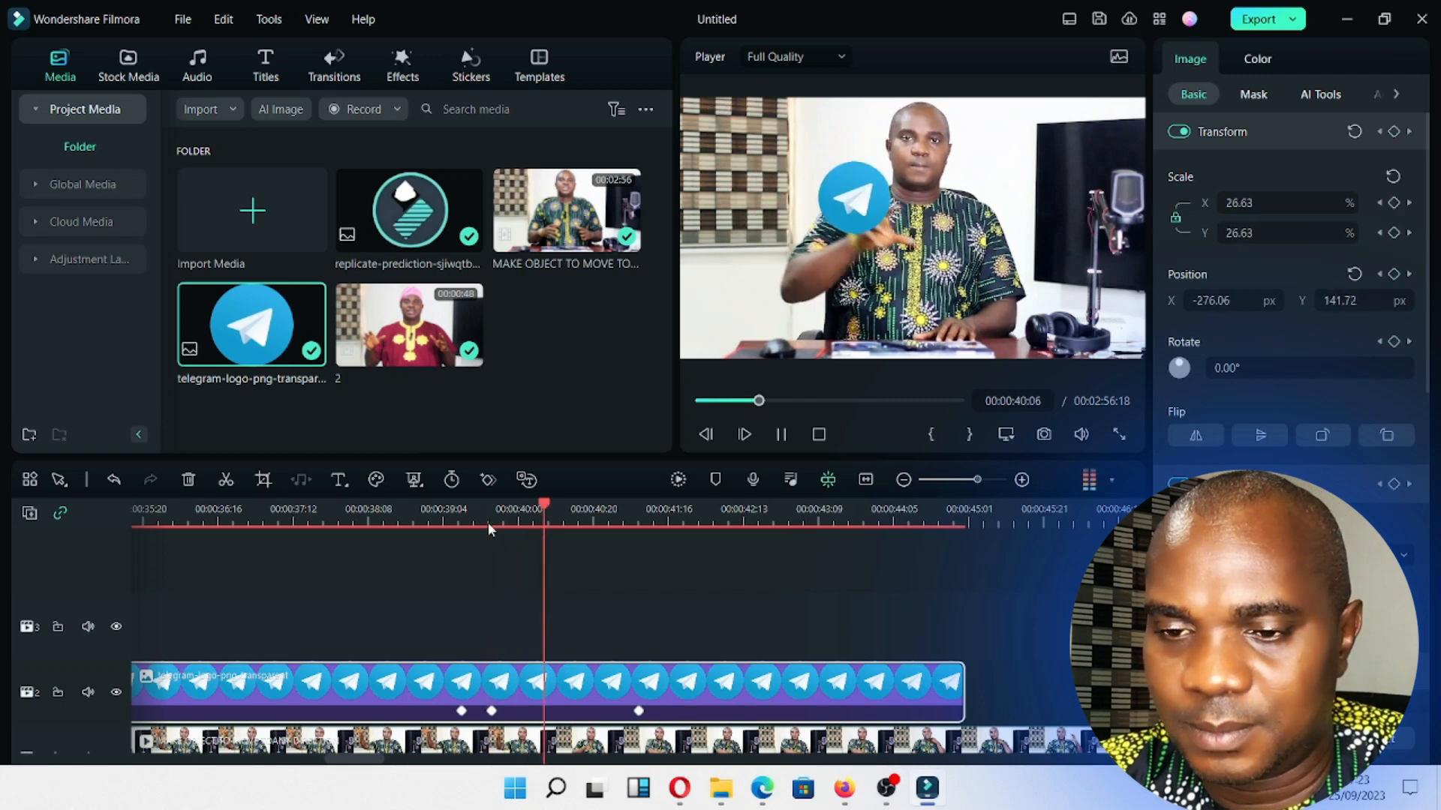
key(space)
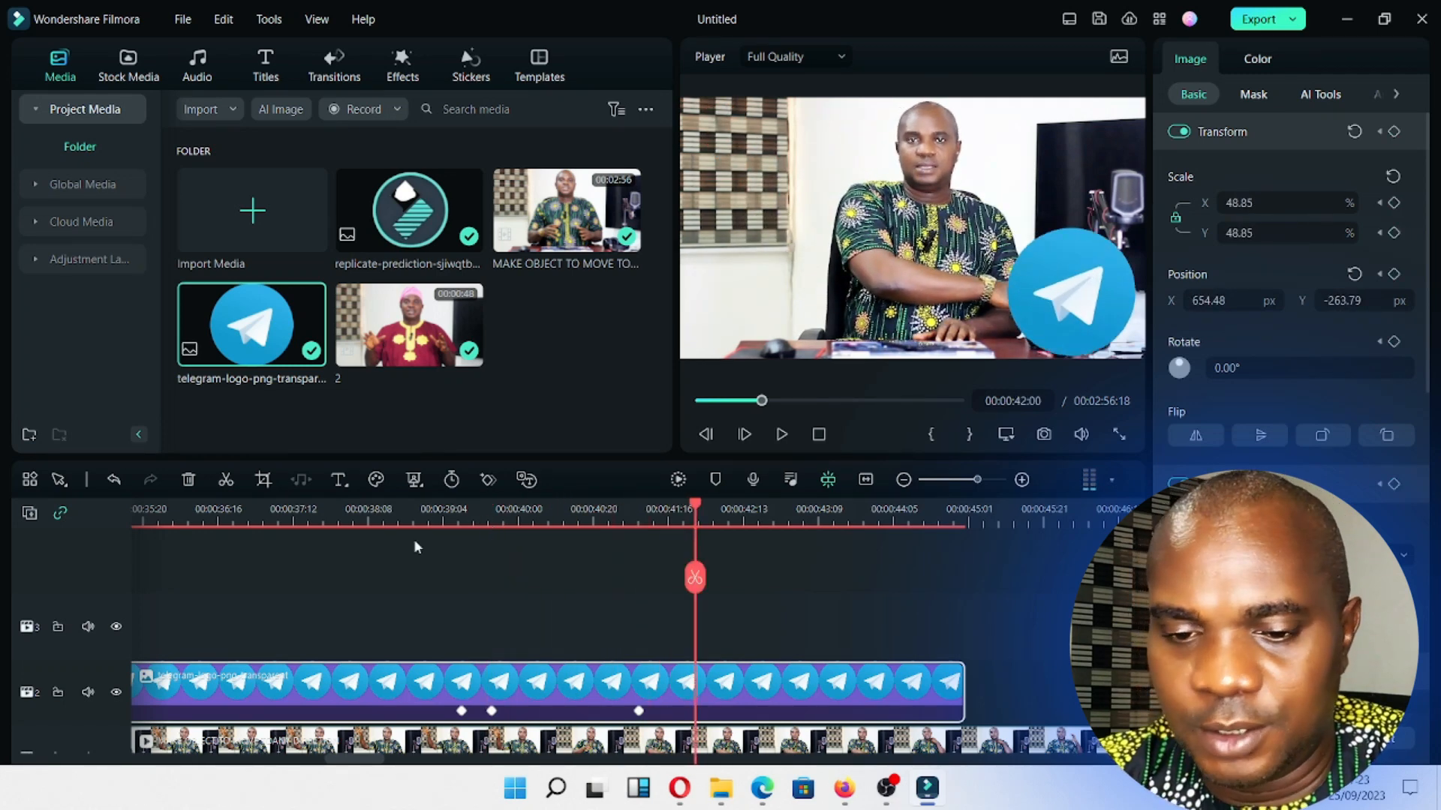
click(486, 516)
key(space)
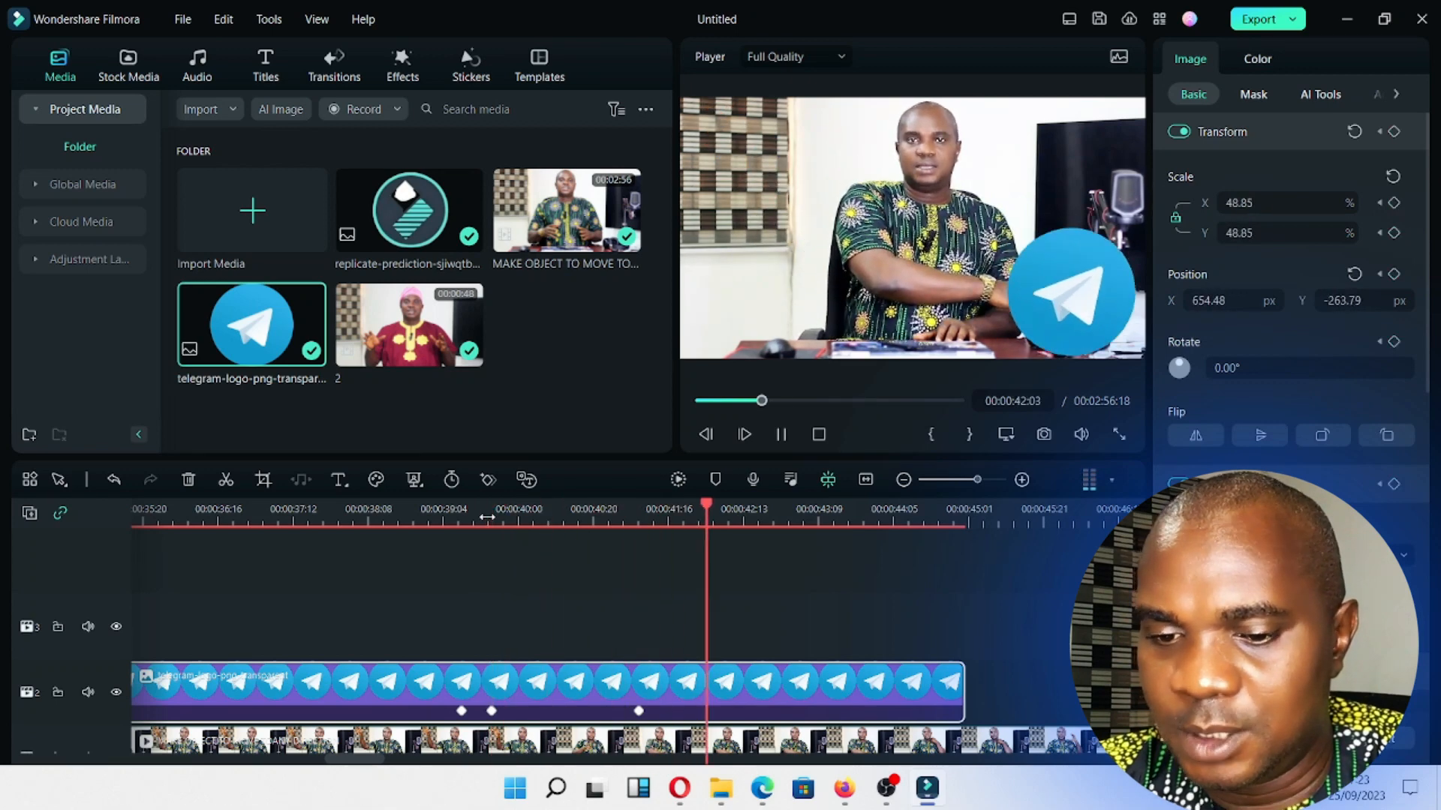
key(space)
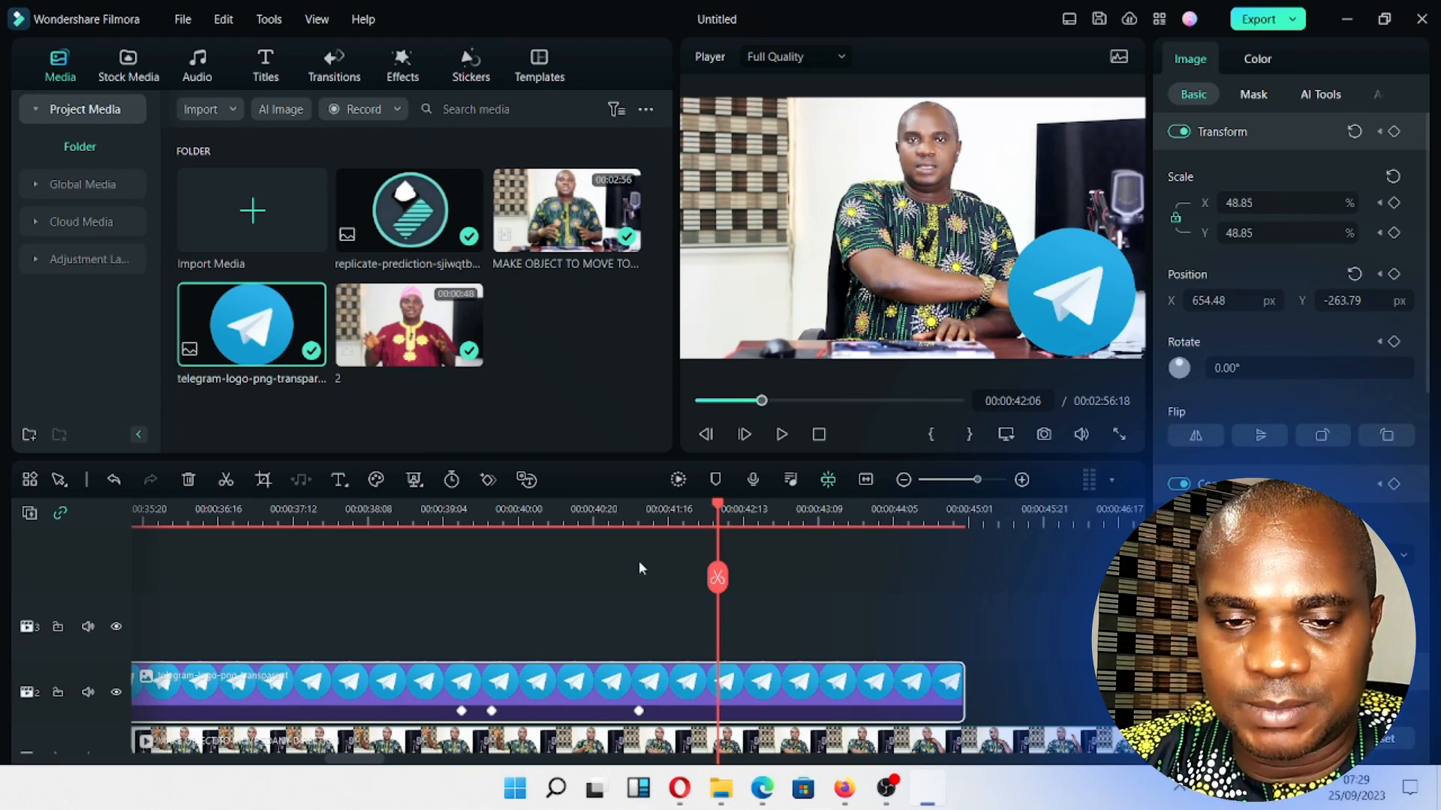
Add the Filmora logo image again on track 2 after the Telegram logo clip, starting at about 00:00:48:12.
drag(976, 480, 955, 482)
drag(427, 233, 711, 679)
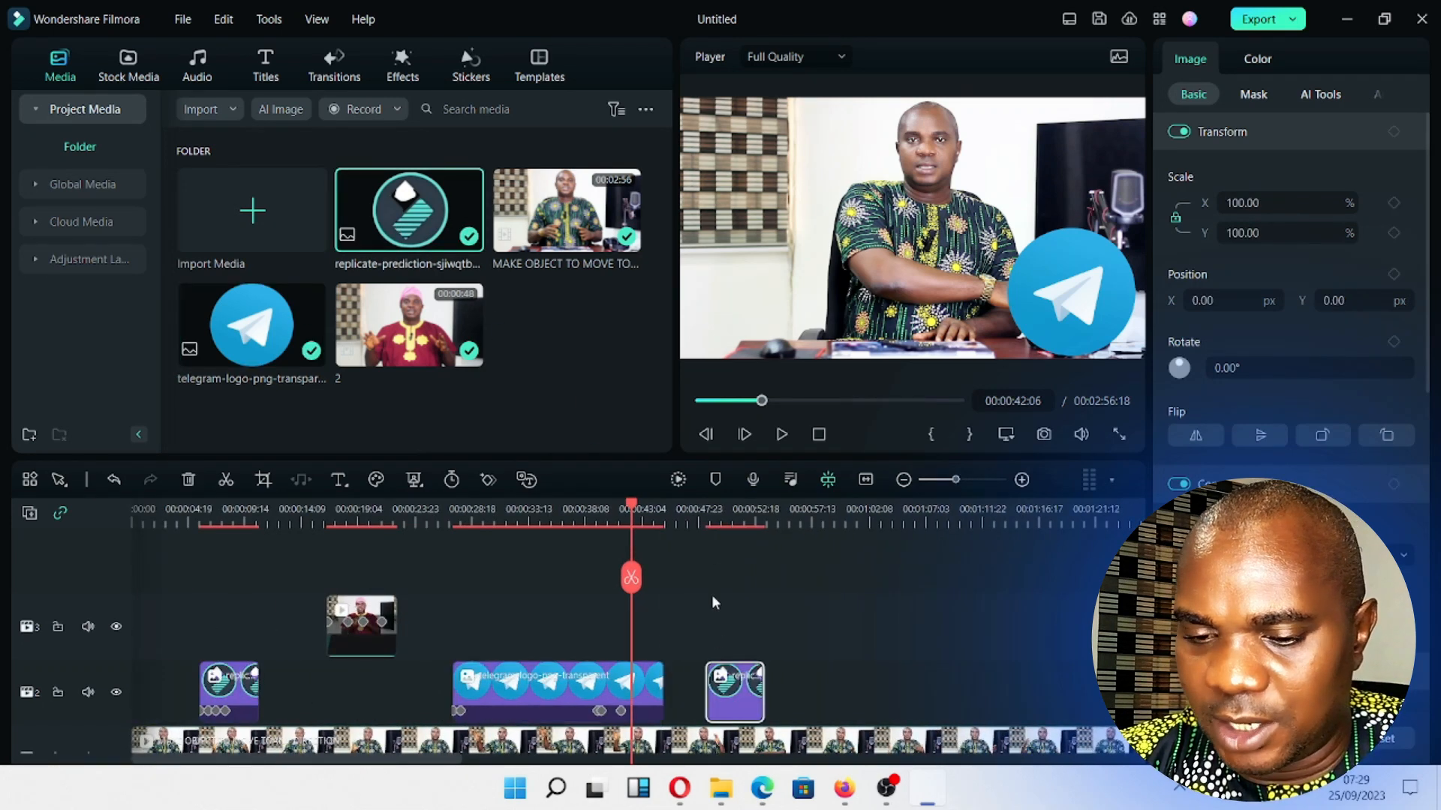
click(711, 518)
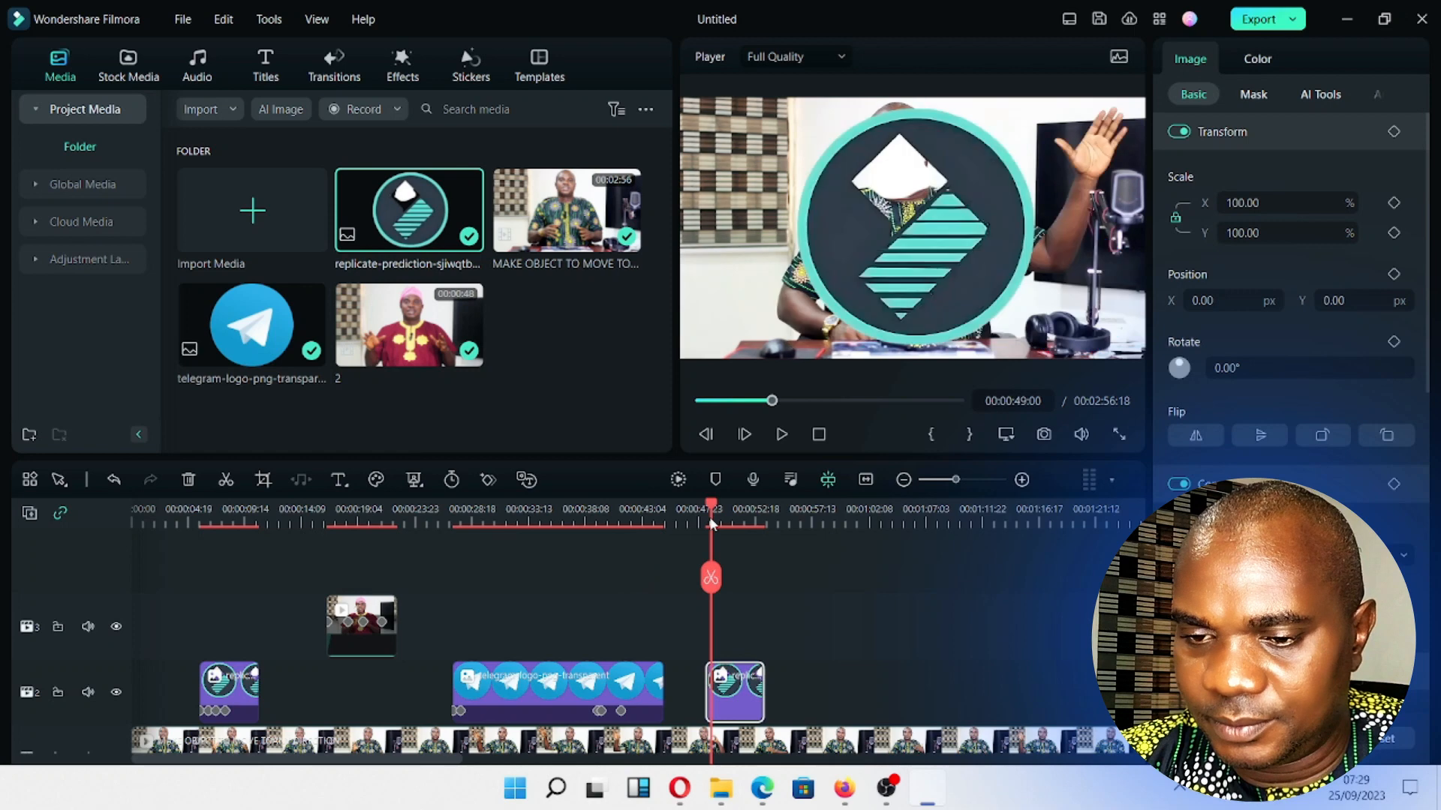
Play from about 00:00:45:11 to find where the hand rises and move the new Filmora logo clip earlier to that point.
click(669, 523)
key(space)
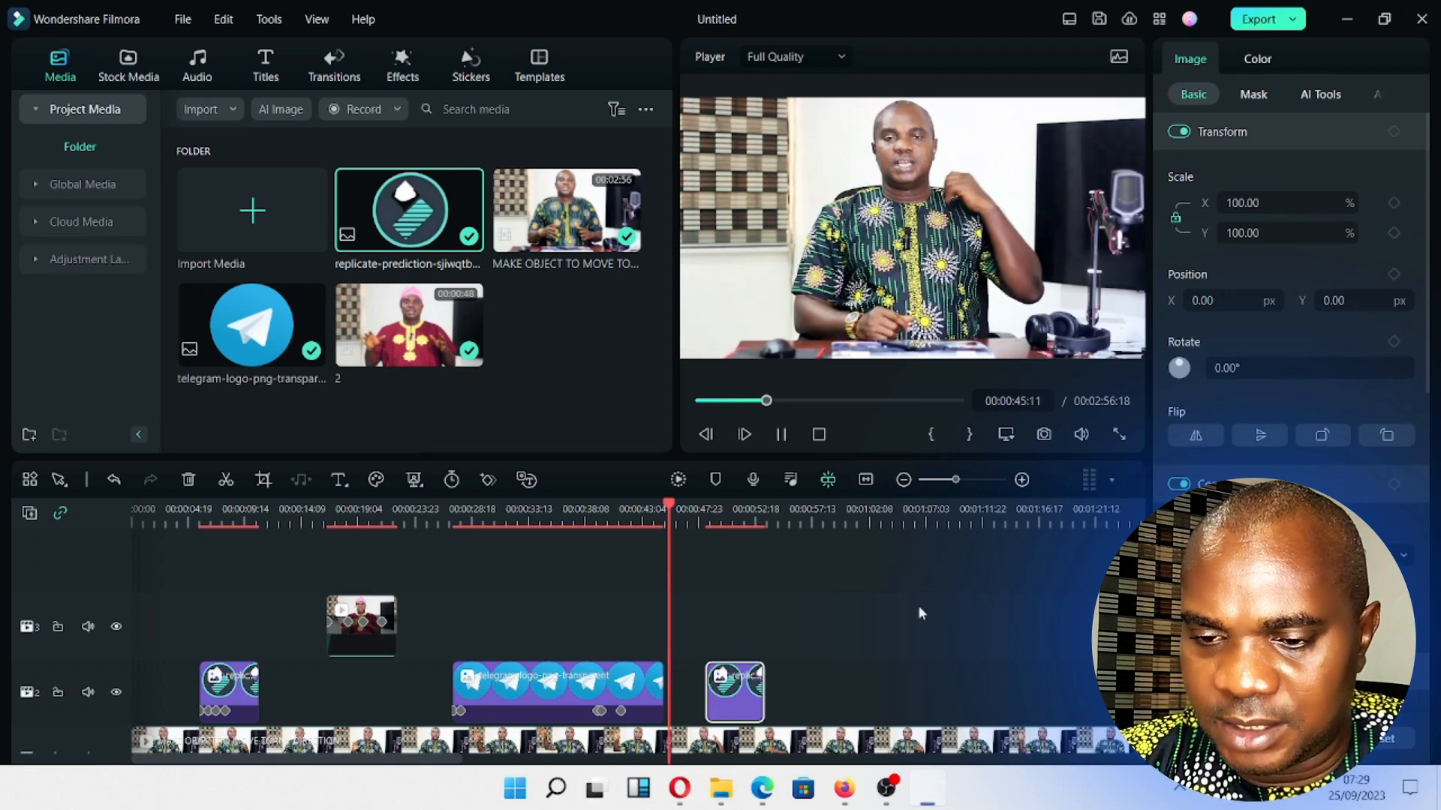
drag(961, 479, 966, 484)
key(space)
drag(753, 691, 713, 691)
Shift the new Filmora logo clip to start at about 00:00:46:20 and add a keyframe to it at 00:00:46:21.
drag(963, 479, 998, 480)
drag(659, 679, 607, 680)
click(592, 519)
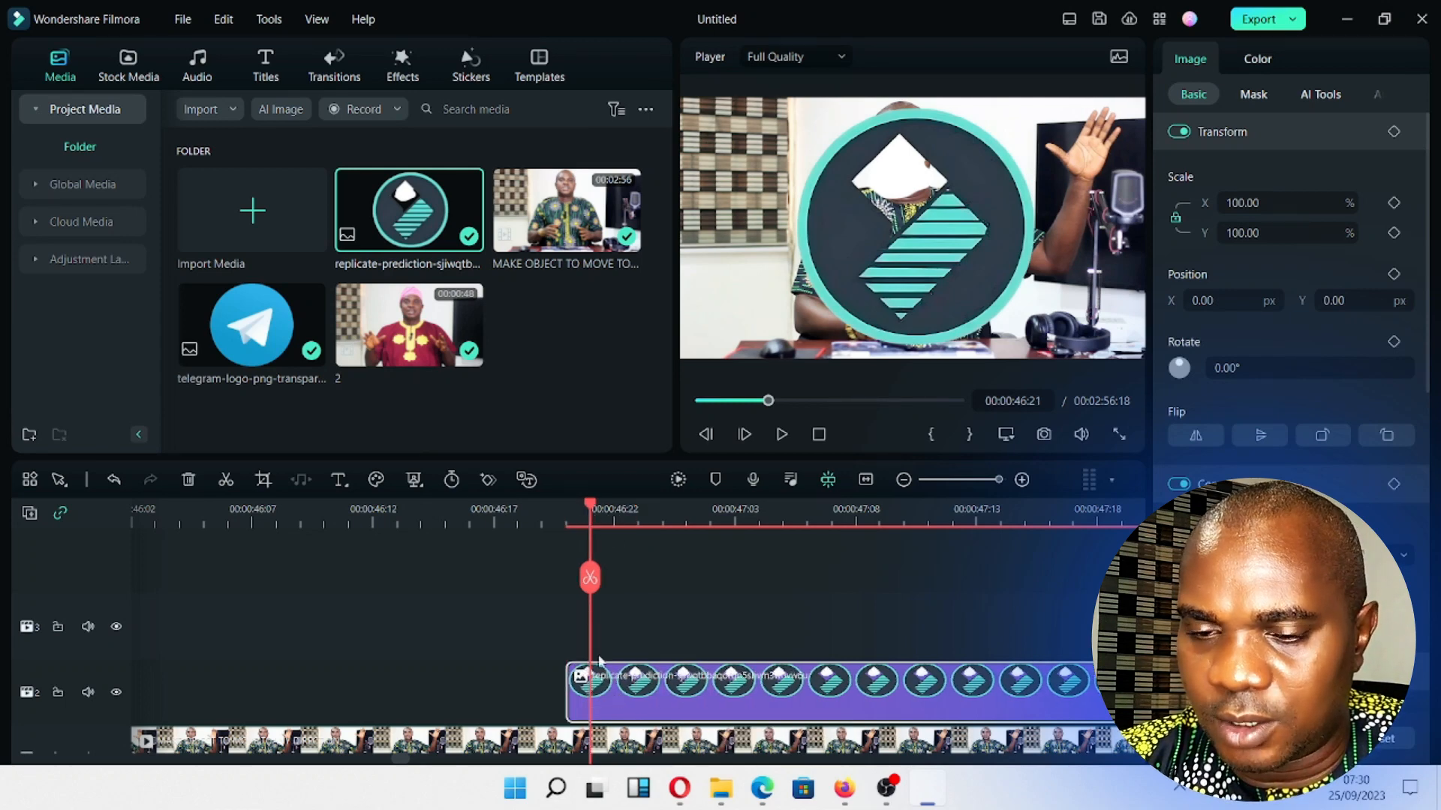
click(488, 481)
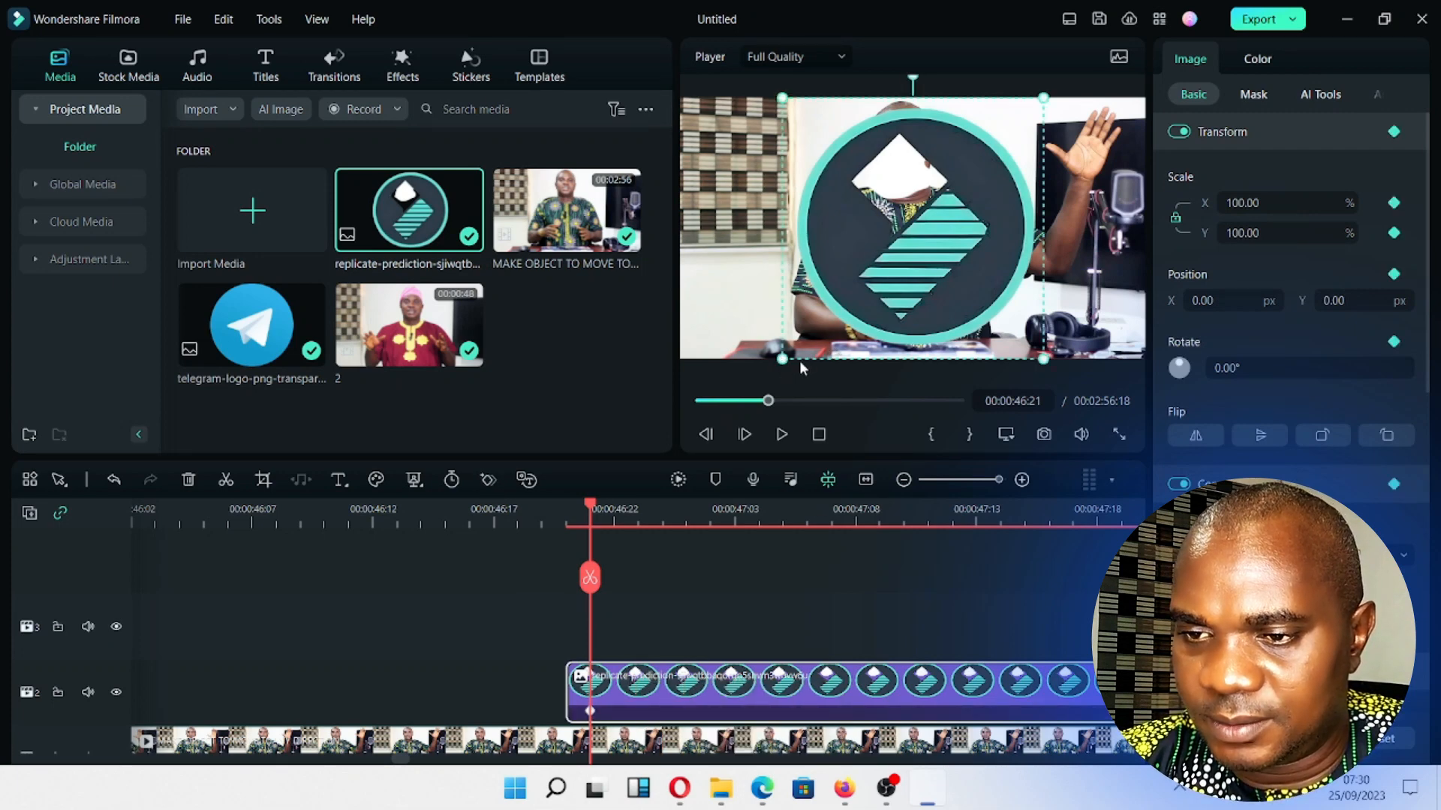
Scale the Filmora logo down to about 84% and move it out of the frame on the raised hand's side at 00:00:46:21.
drag(782, 359, 842, 315)
drag(921, 237, 1245, 155)
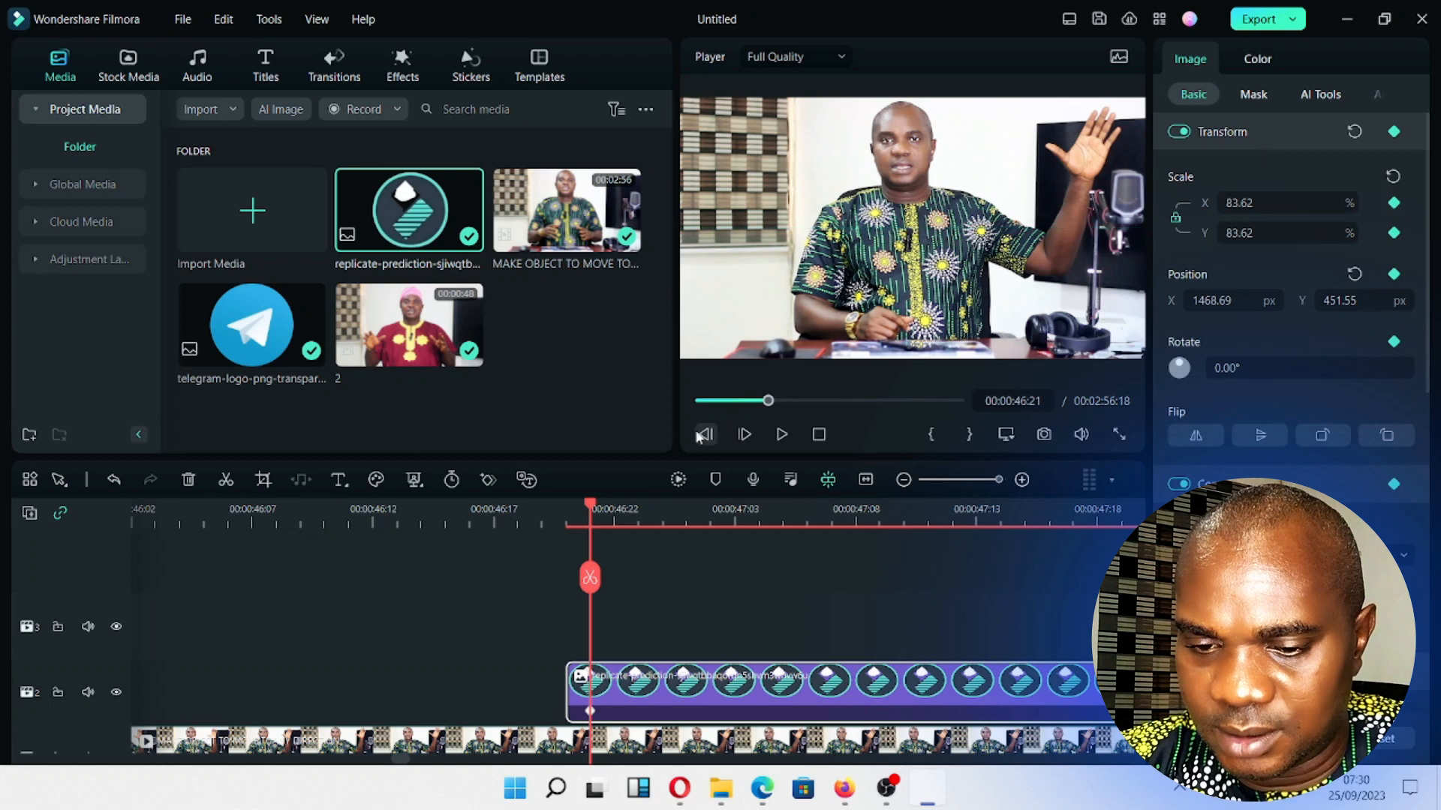
Try a second logo keyframe at 00:00:46:23 and undo it together with the logo's move out of the frame.
click(620, 524)
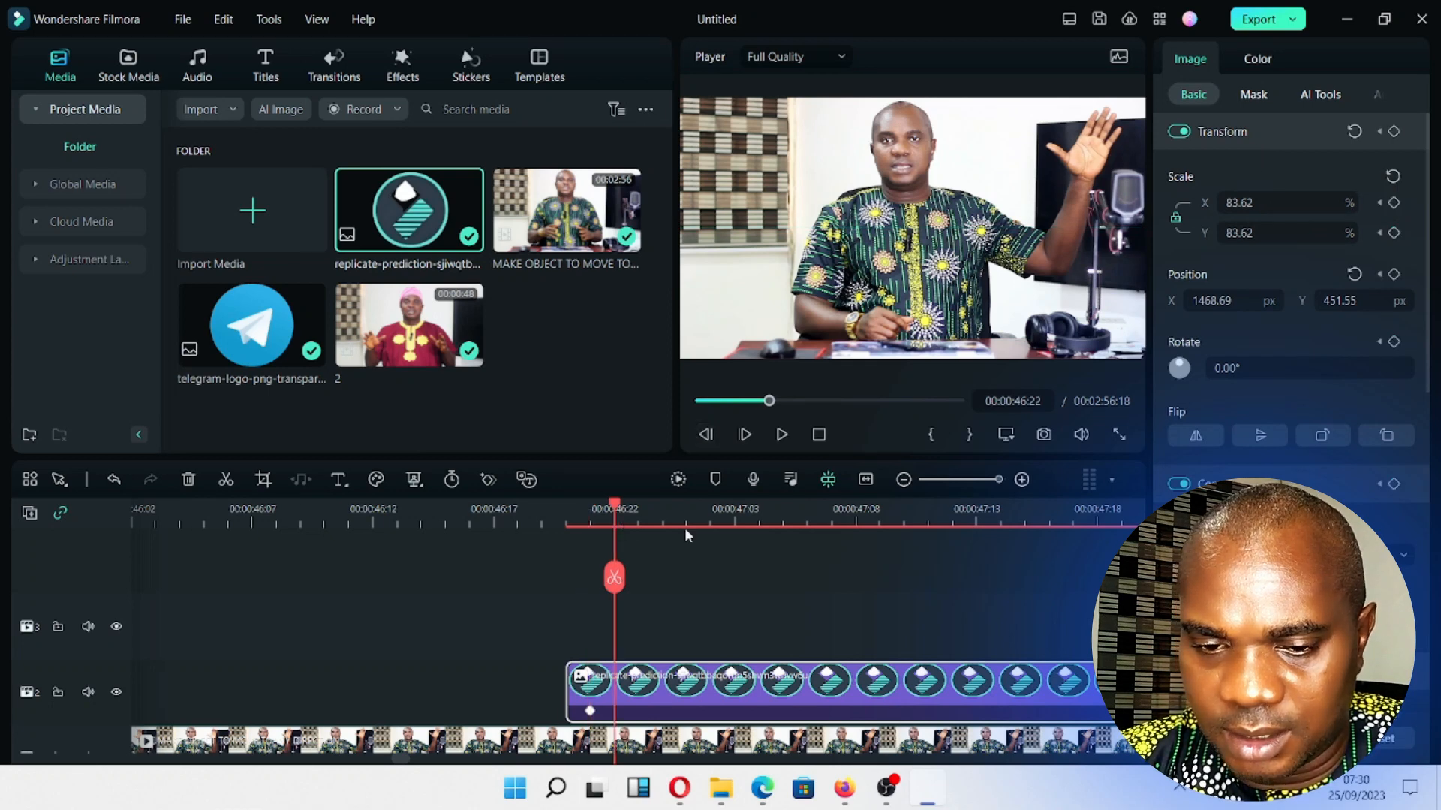
drag(1004, 478, 1010, 480)
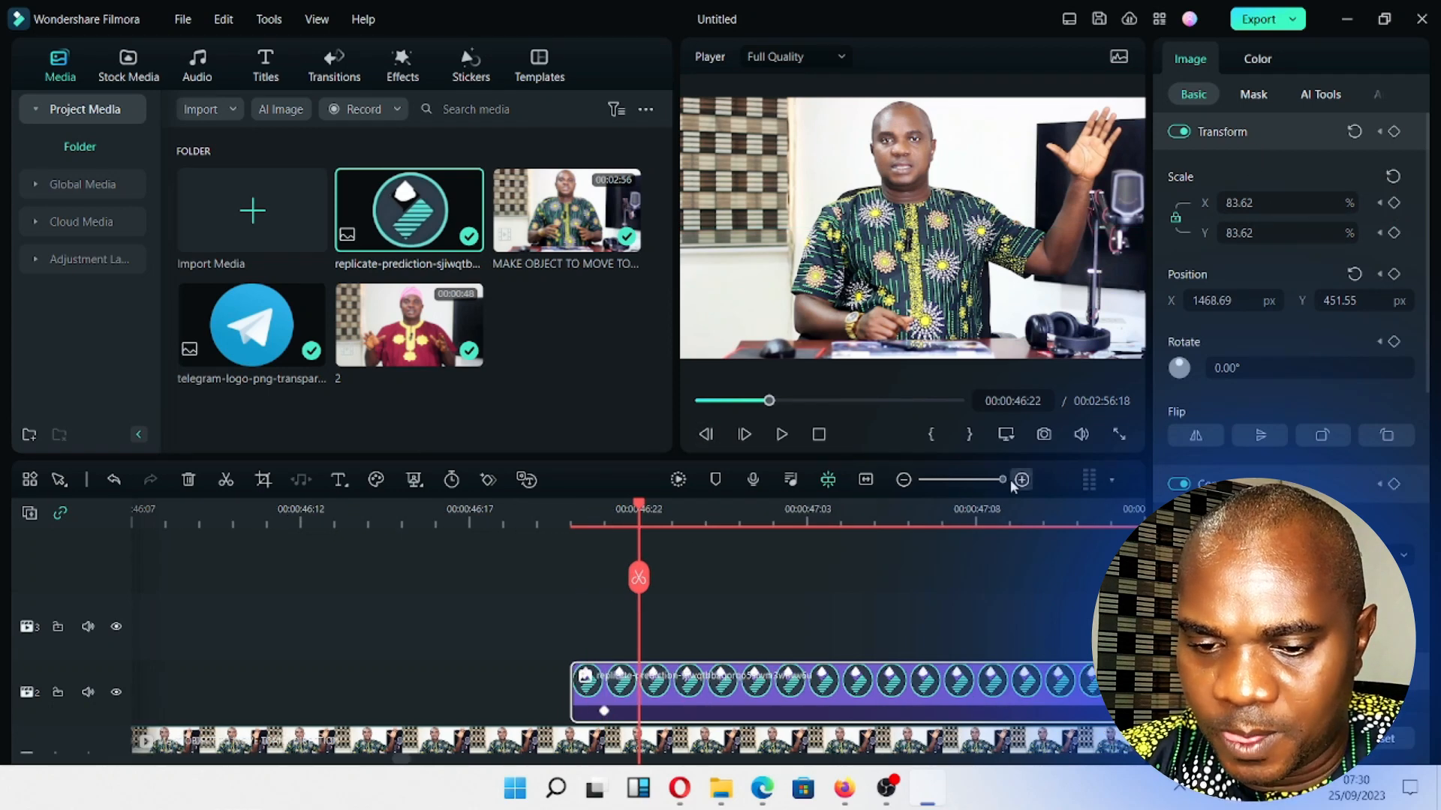
click(665, 530)
click(486, 480)
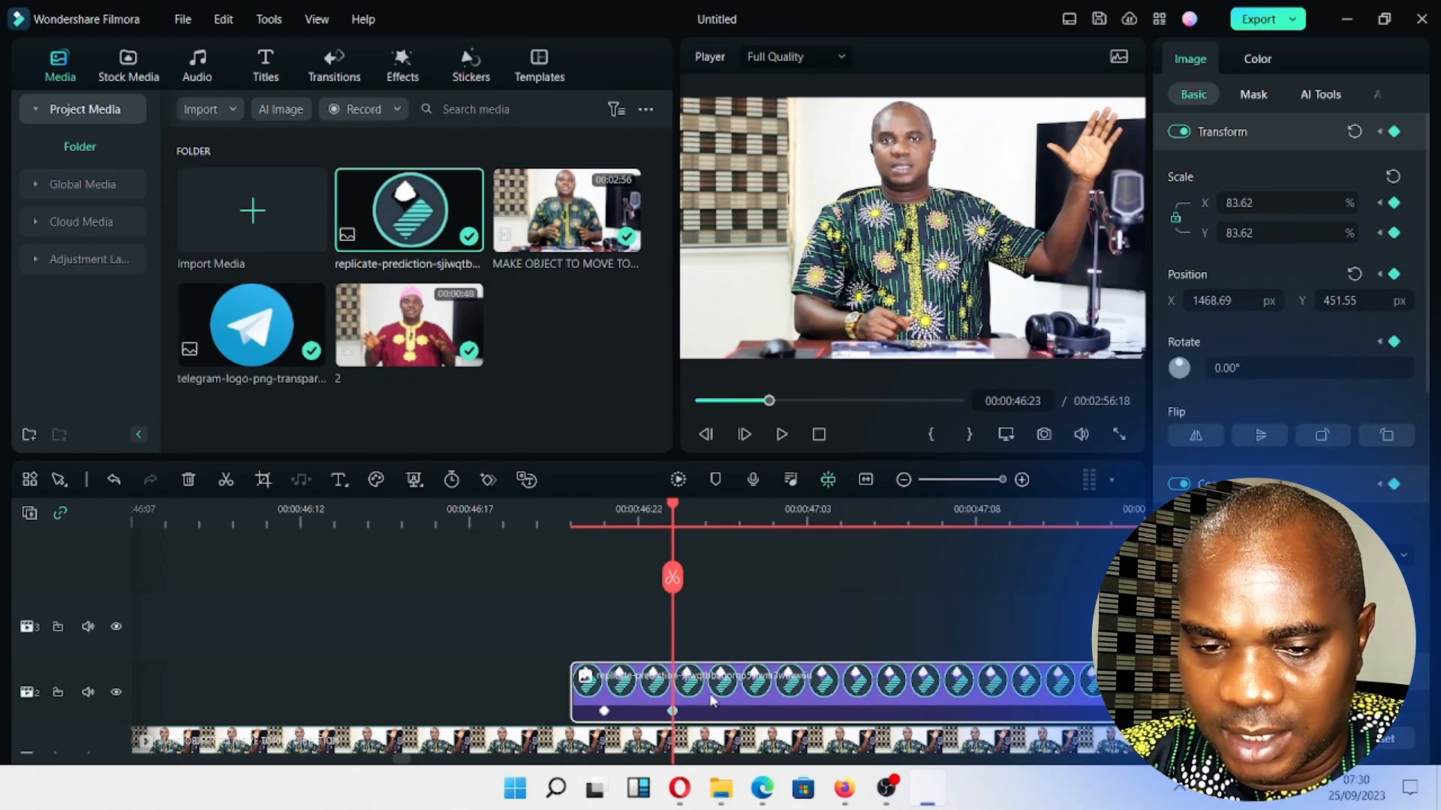
key(ctrl+z)
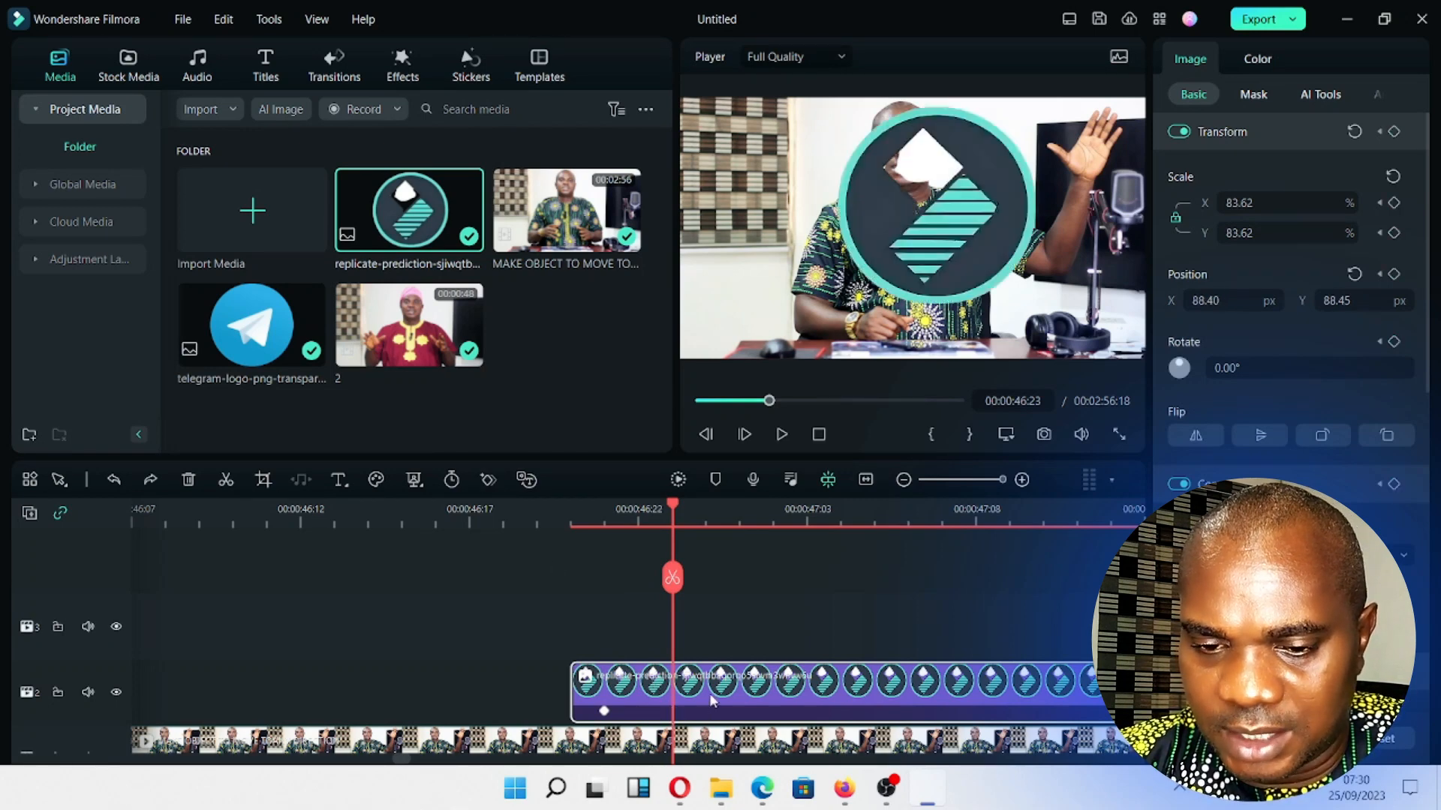
Add a logo keyframe at 00:00:46:23 and, at 00:00:46:21, move the logo out of frame to about X 1503, Y 452.
click(489, 480)
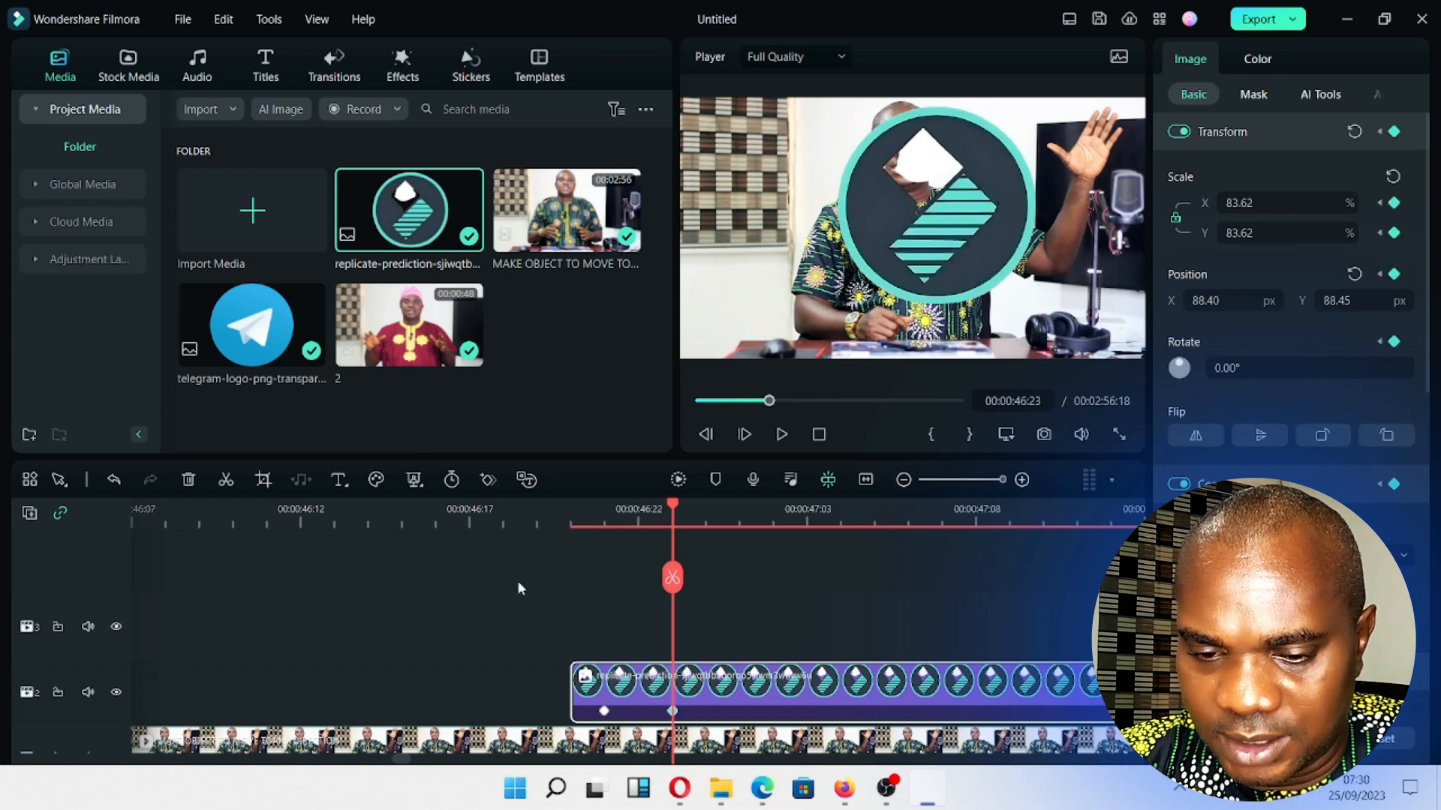
click(602, 522)
click(643, 686)
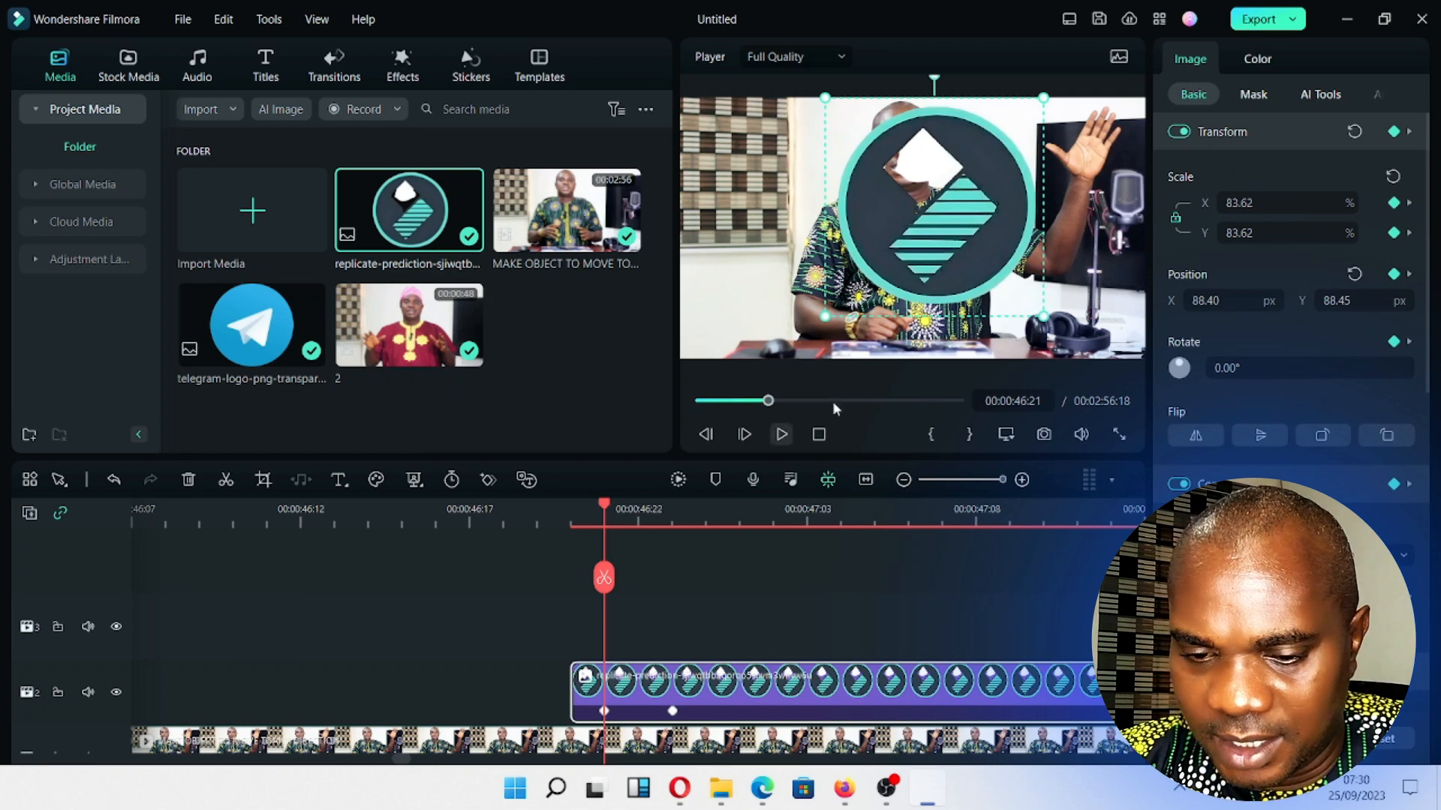
drag(905, 224, 1191, 165)
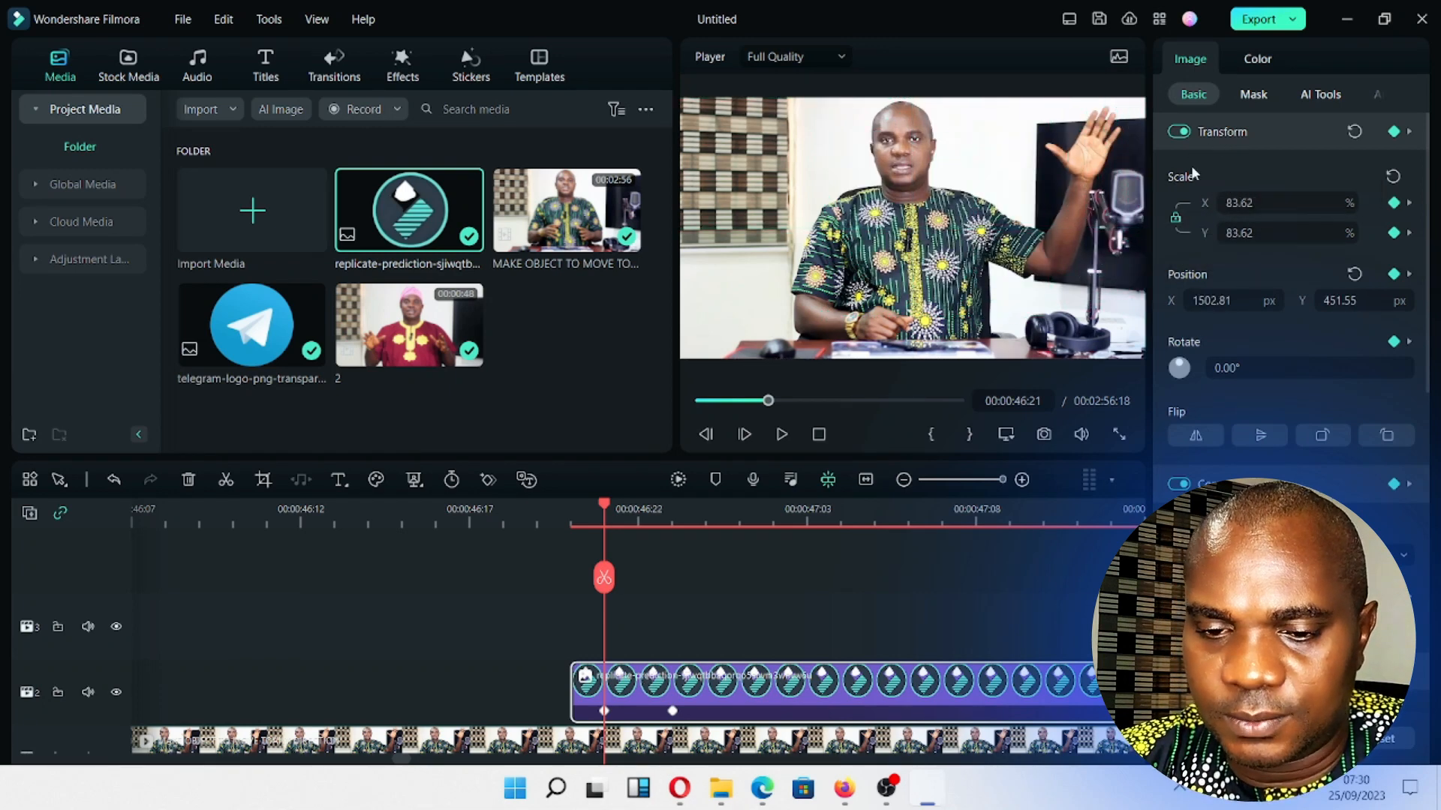
At the 00:00:46:23 keyframe, place the Filmora logo over the raised hand at about X 572, Y 183.
click(672, 524)
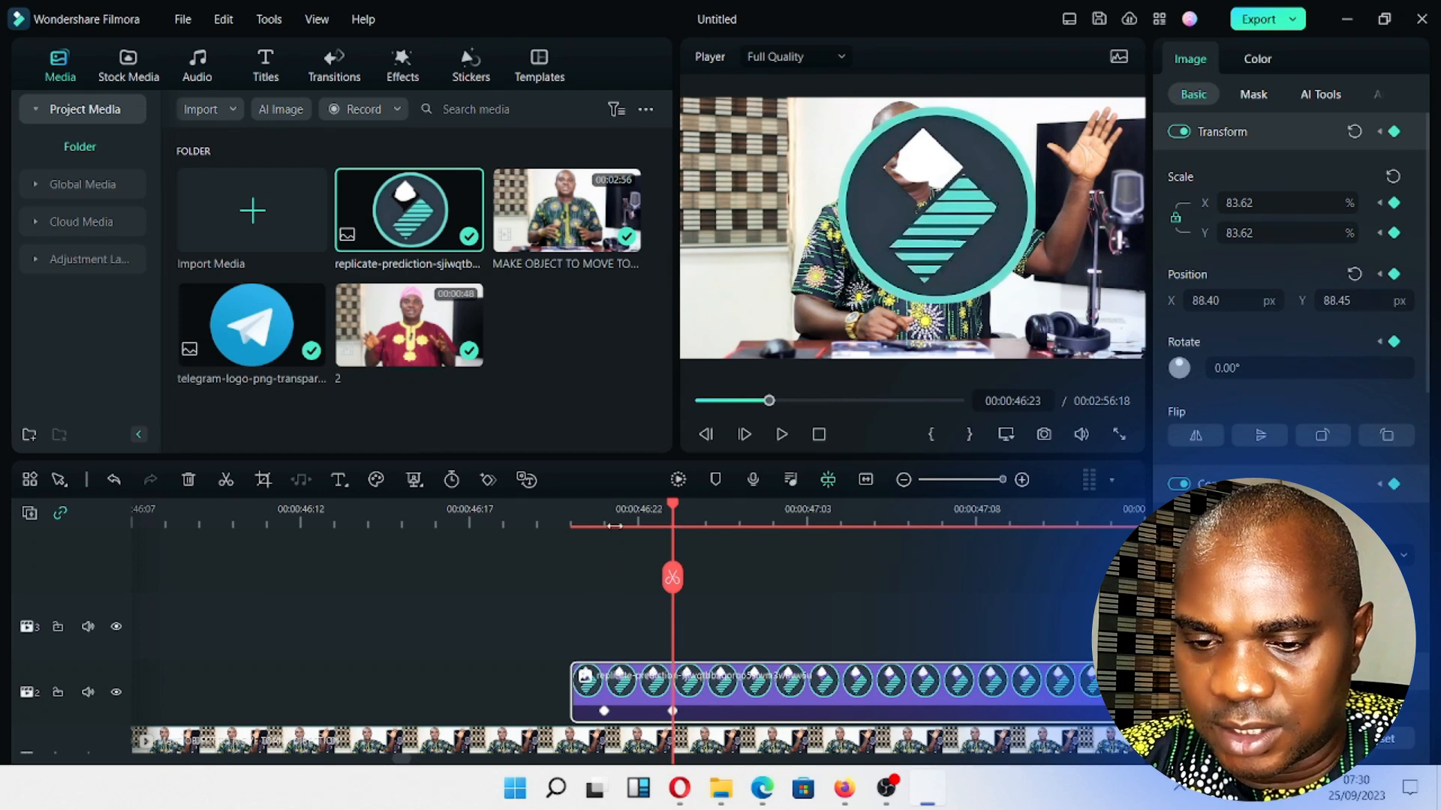
click(607, 519)
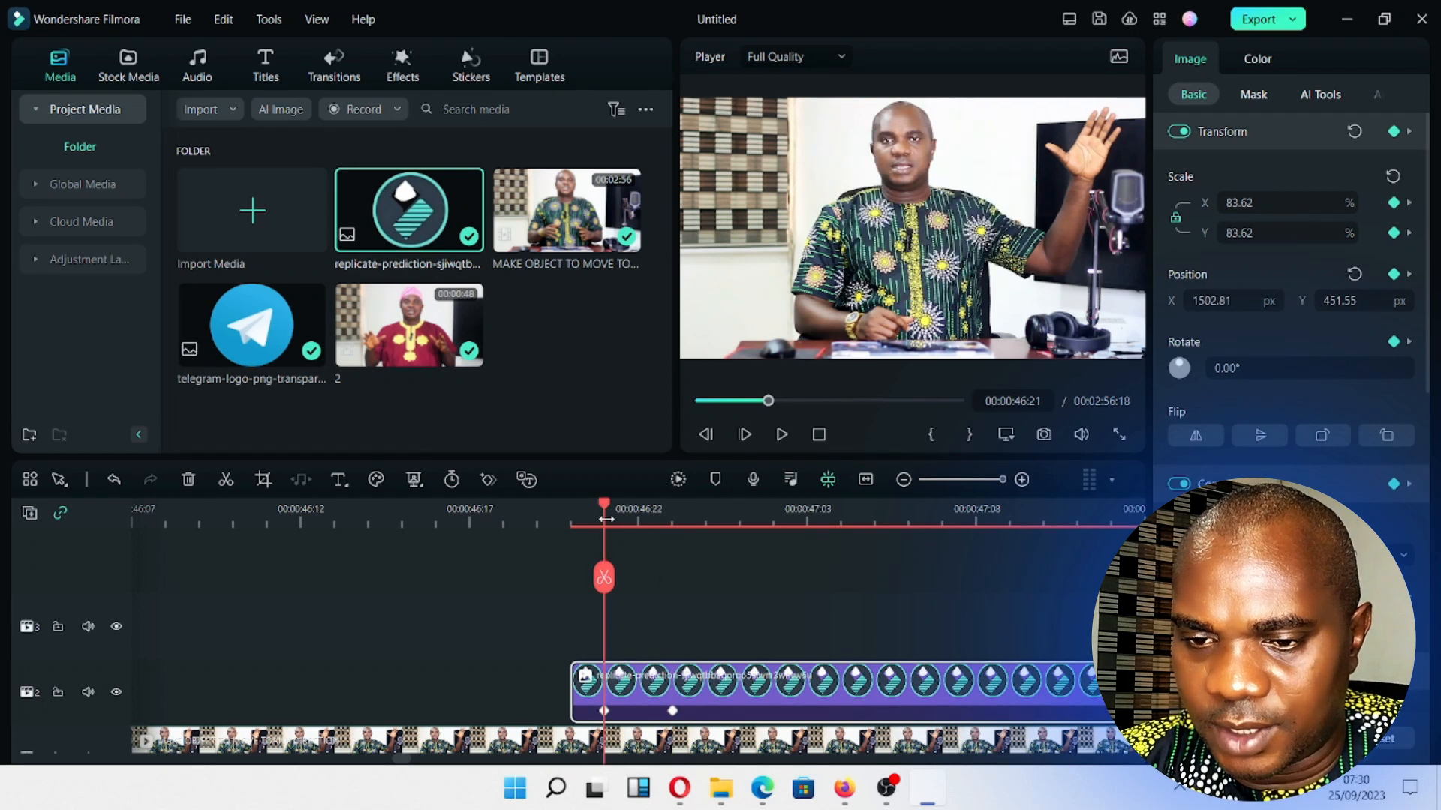
click(671, 520)
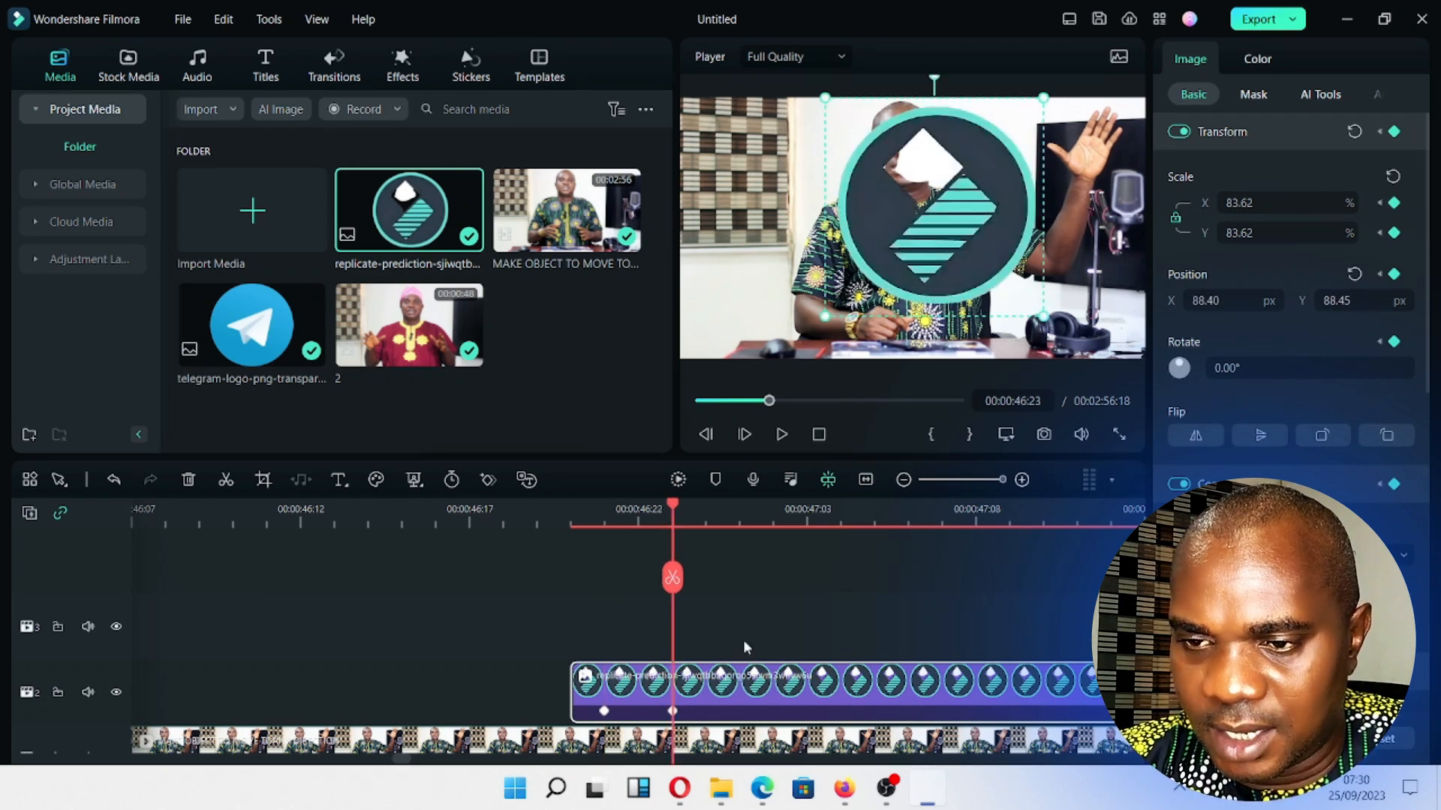
drag(920, 250, 1015, 232)
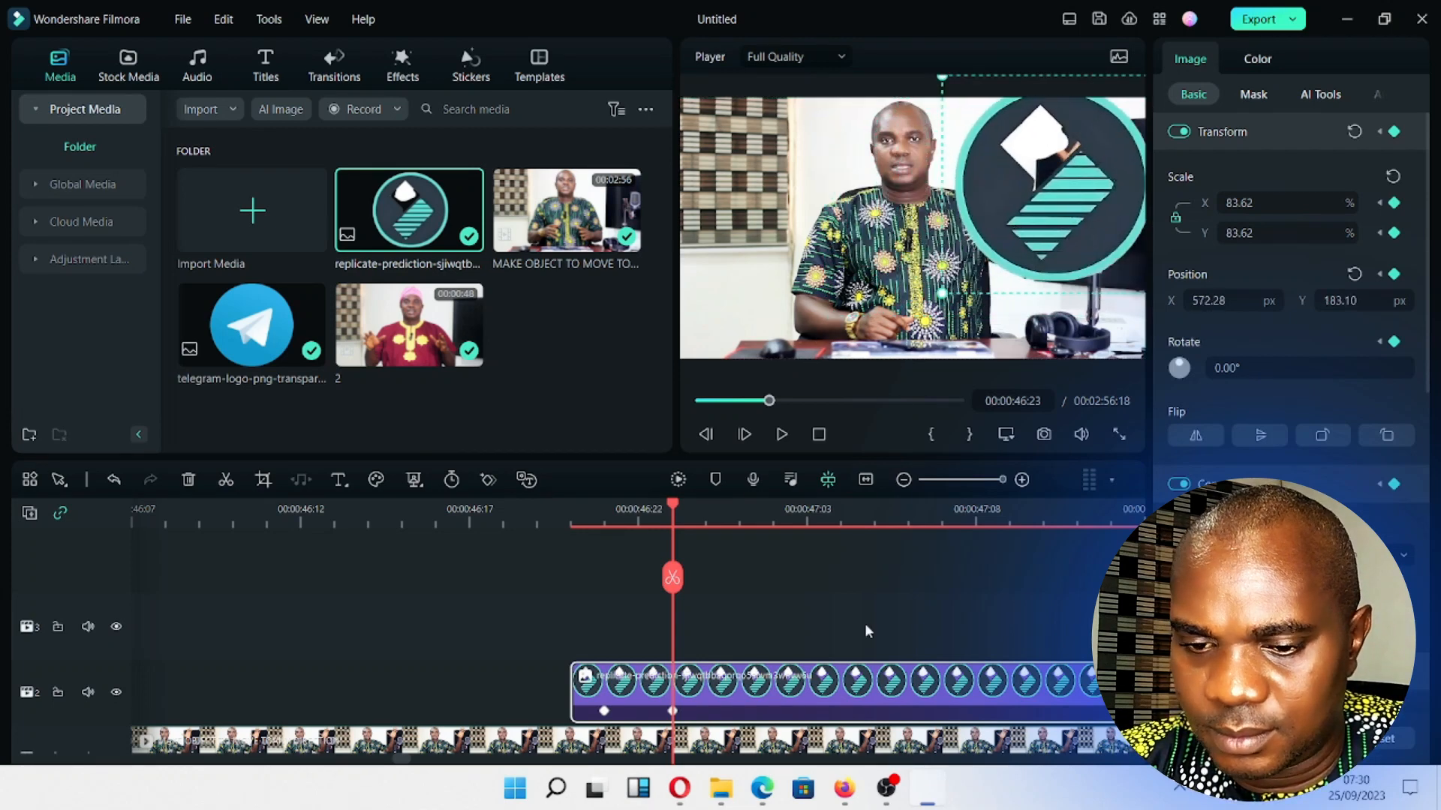
Play back the Filmora logo's slide-in several times, starting before 00:00:46:20.
click(587, 523)
key(space)
key(space)
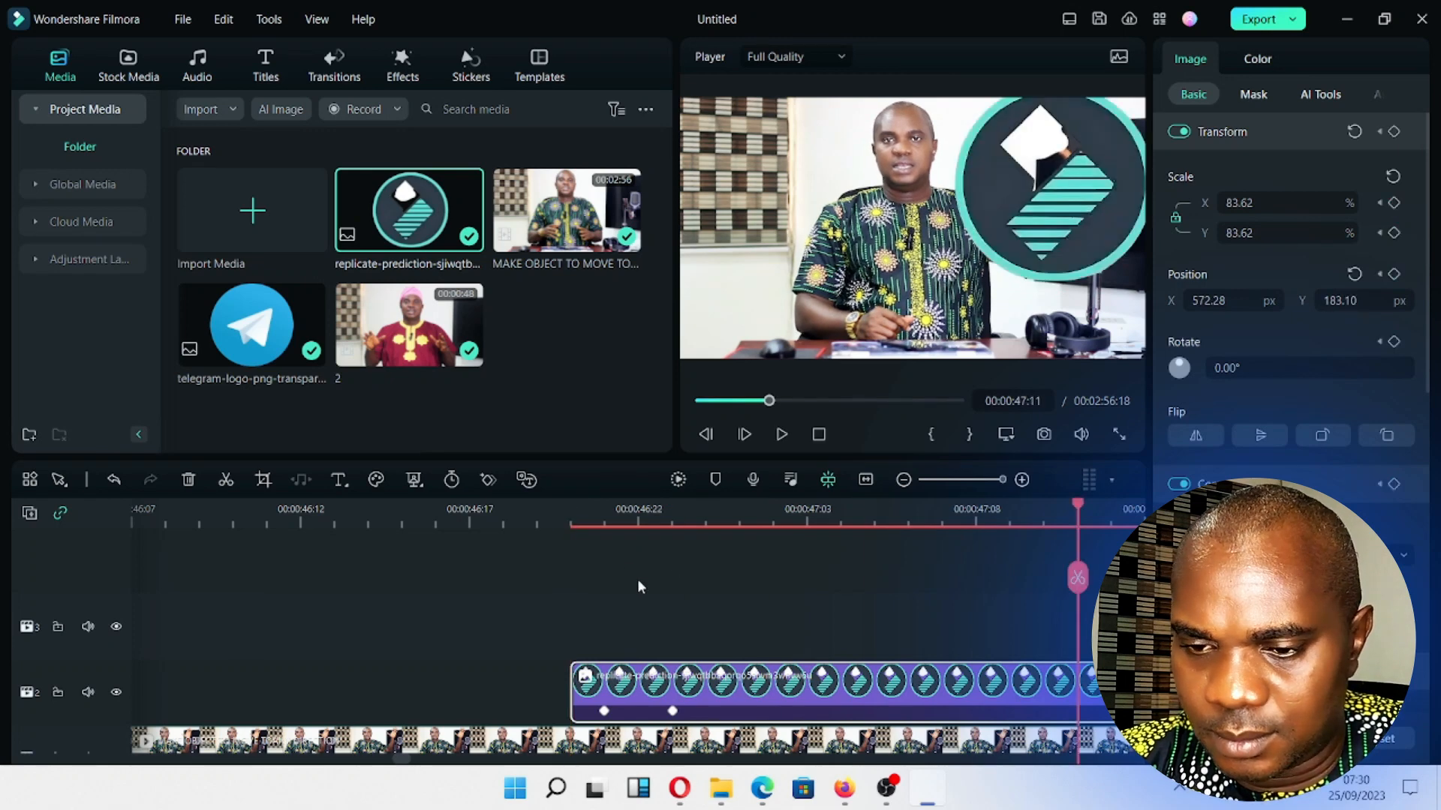
click(439, 534)
click(368, 512)
key(space)
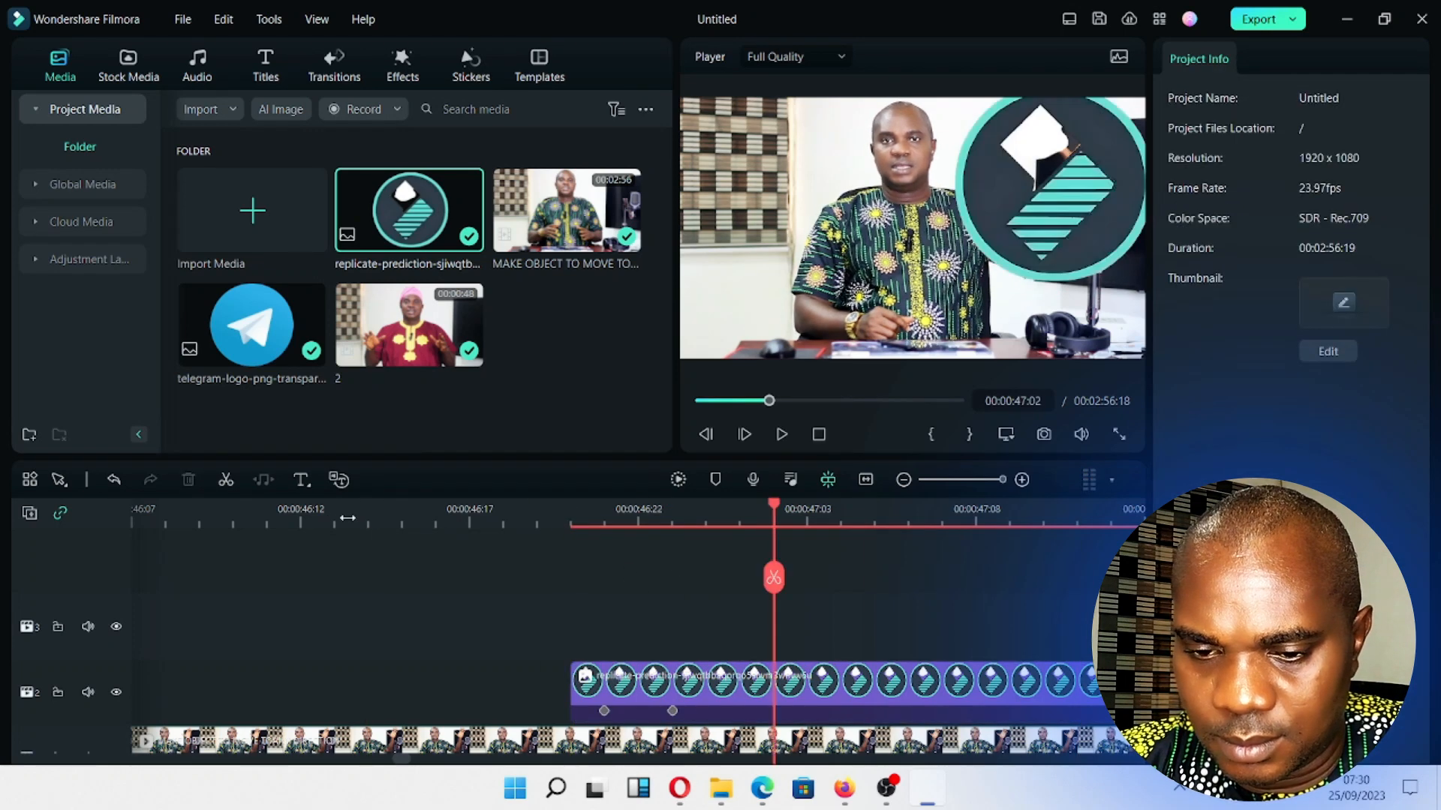
click(334, 518)
click(982, 480)
key(space)
key(space)
click(603, 525)
key(space)
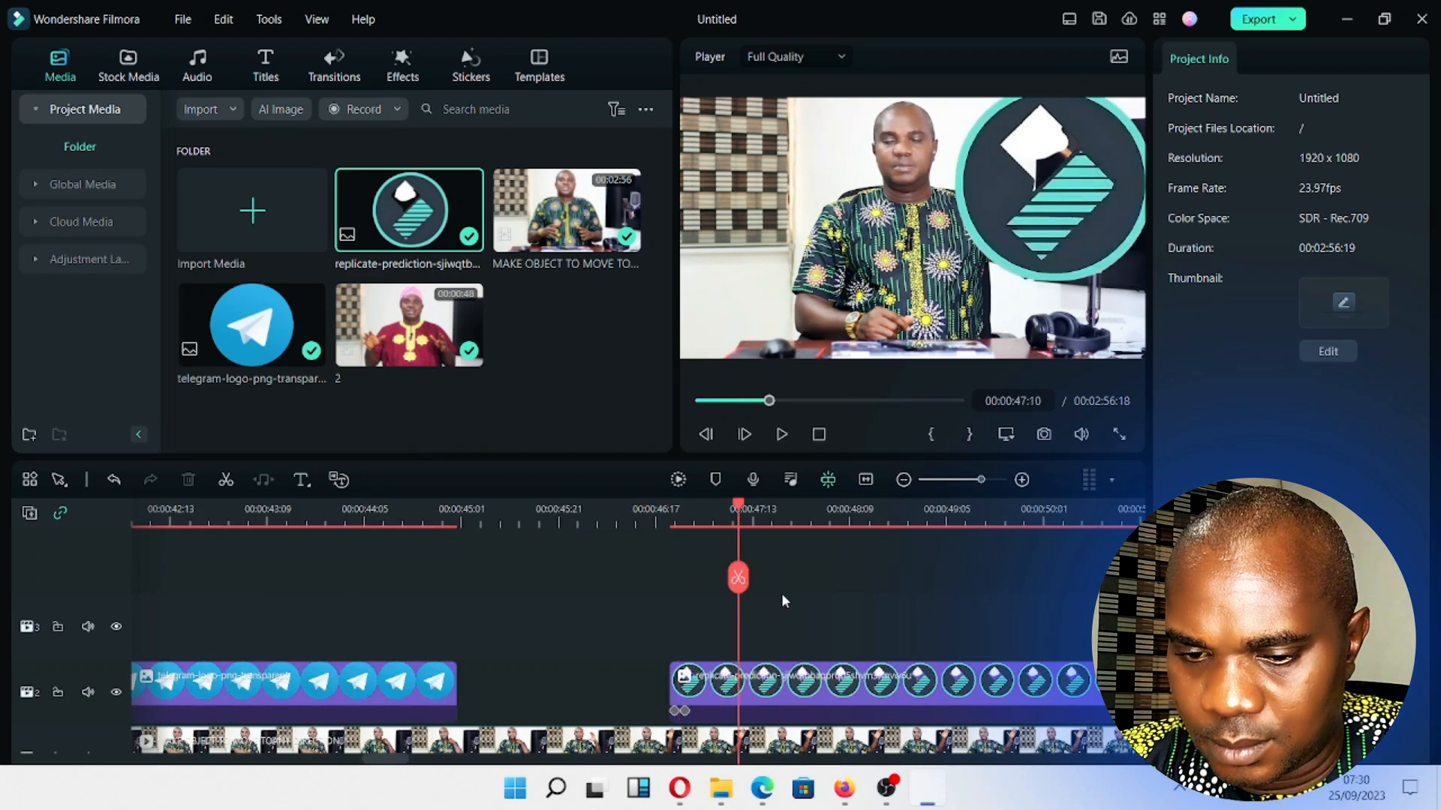
key(space)
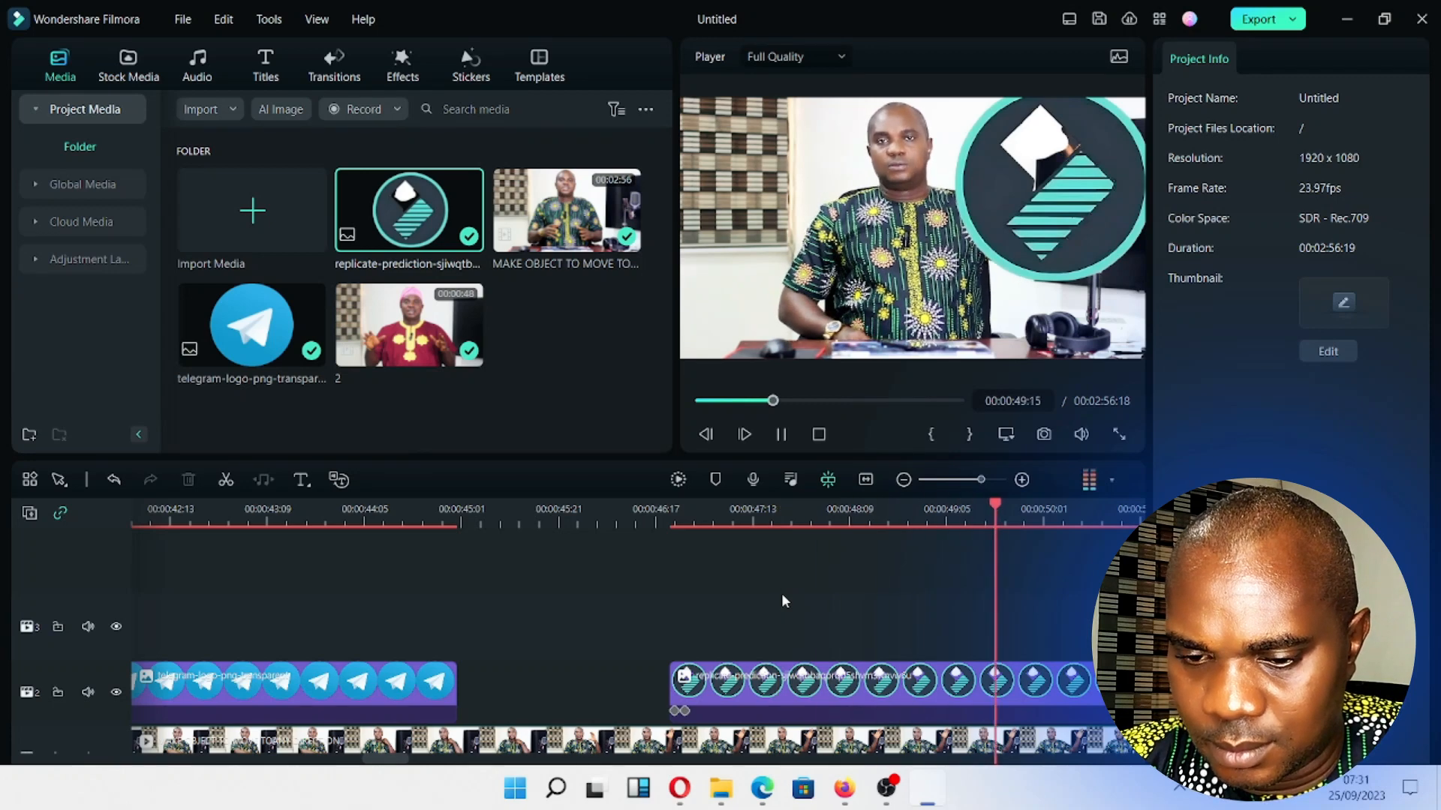
Play on to about 00:00:51:00 and extend the second Filmora logo clip's end to about 00:01:00.
key(space)
click(970, 480)
key(space)
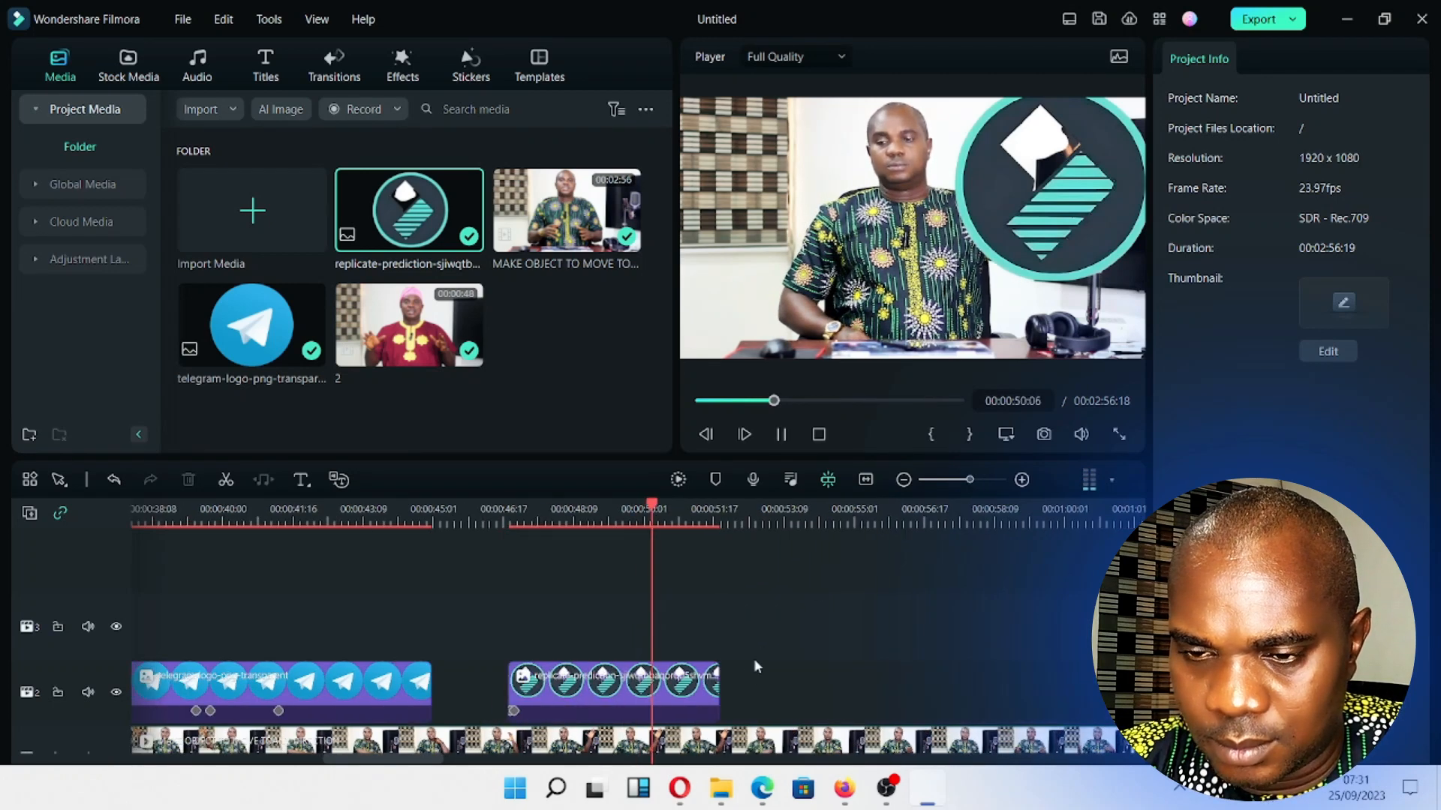
key(space)
drag(720, 688, 1082, 688)
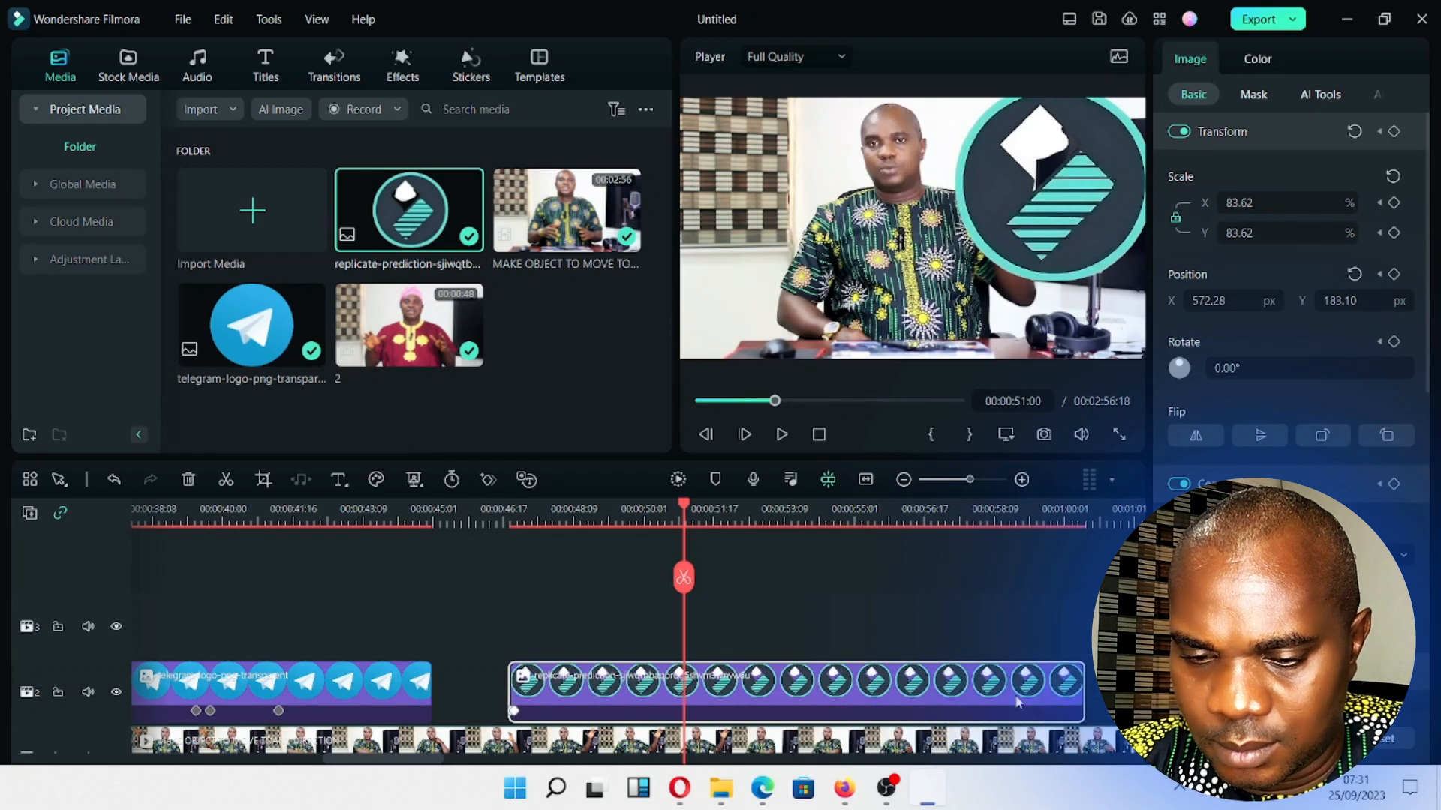
Find the point before the hand moves again and add a logo keyframe at 00:00:50:06.
click(627, 520)
key(space)
key(space)
click(657, 520)
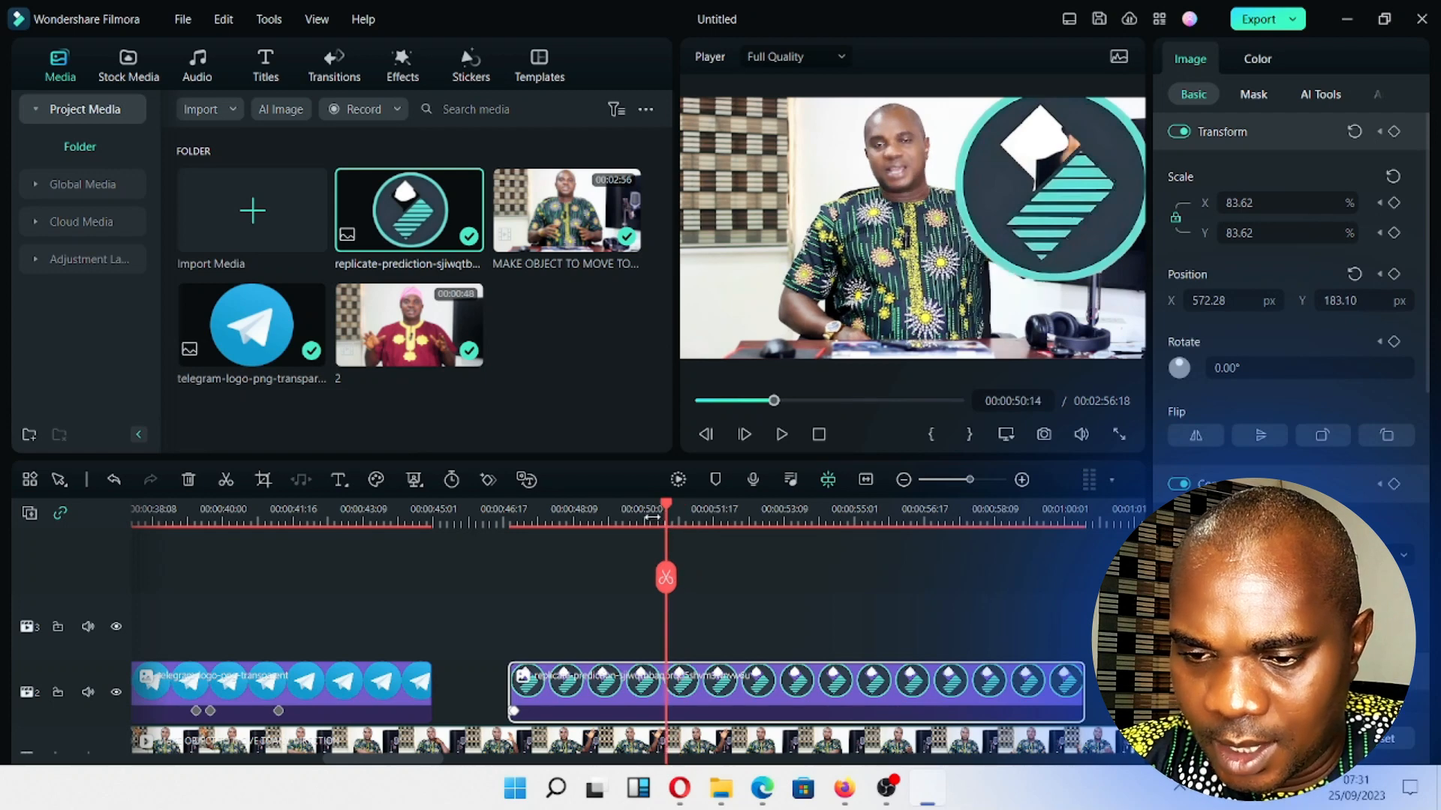
click(652, 518)
click(492, 479)
Play the next frames closely and add another Filmora logo keyframe at 00:00:50:14.
drag(964, 481, 985, 480)
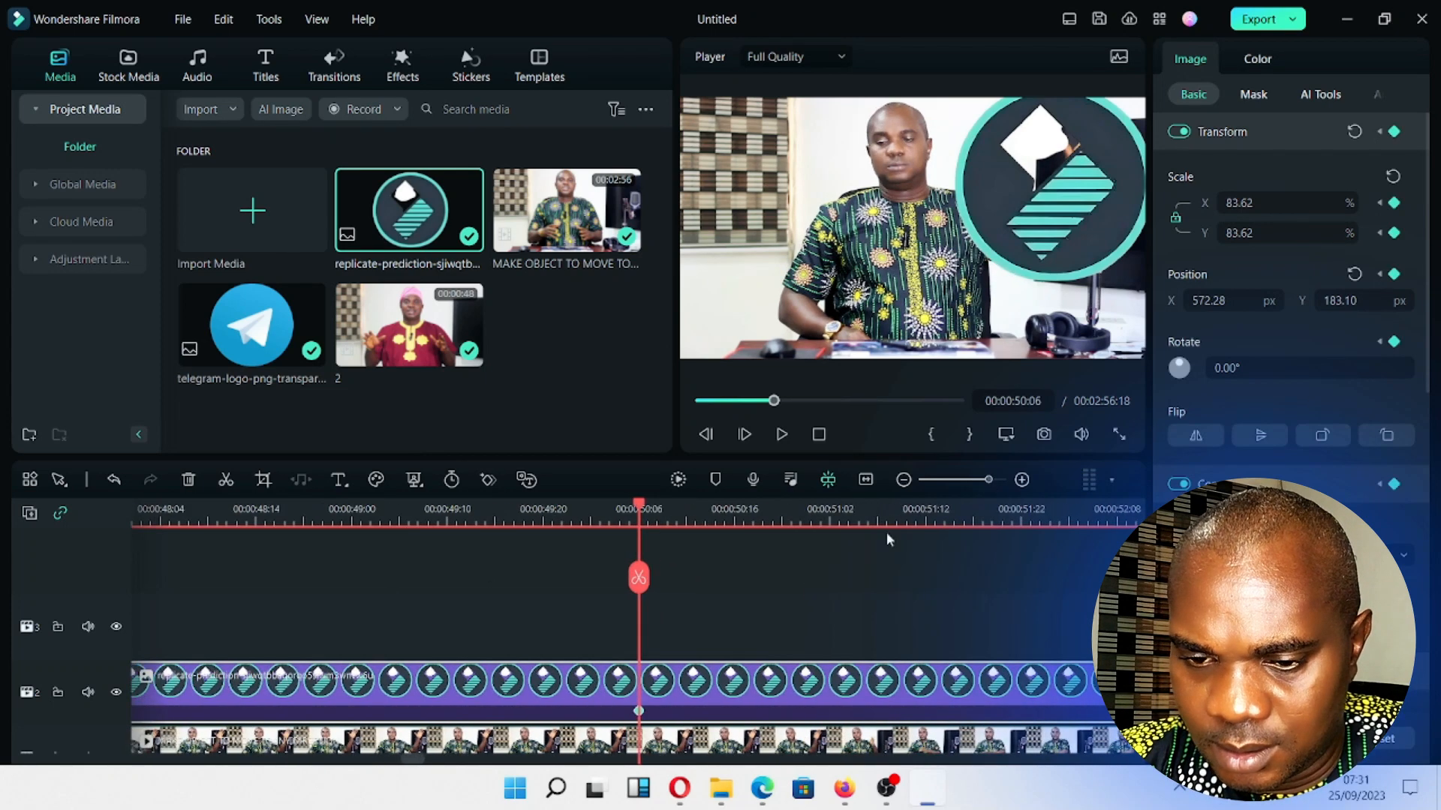
scroll(775, 632, down, 1)
key(space)
key(space)
click(705, 515)
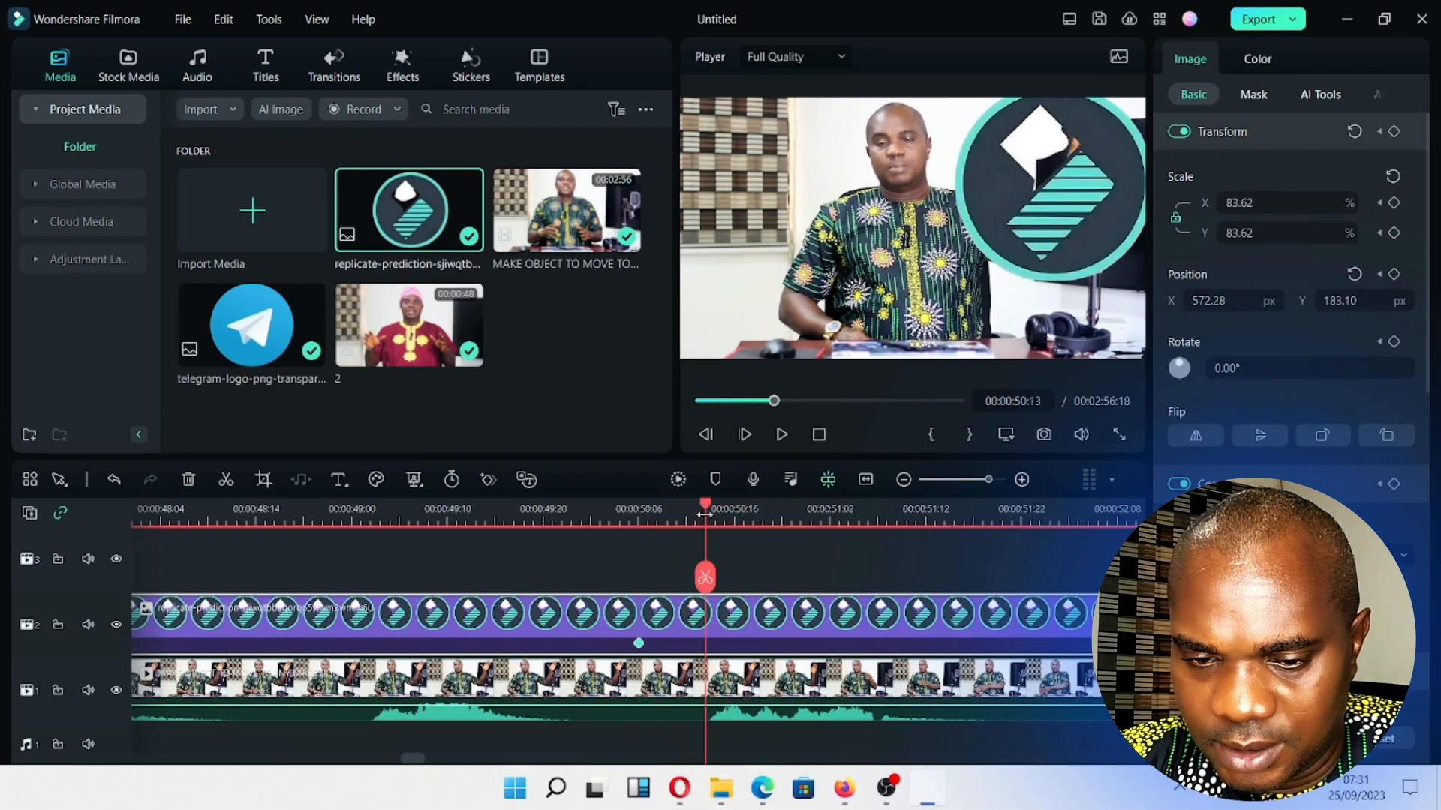
key(Right)
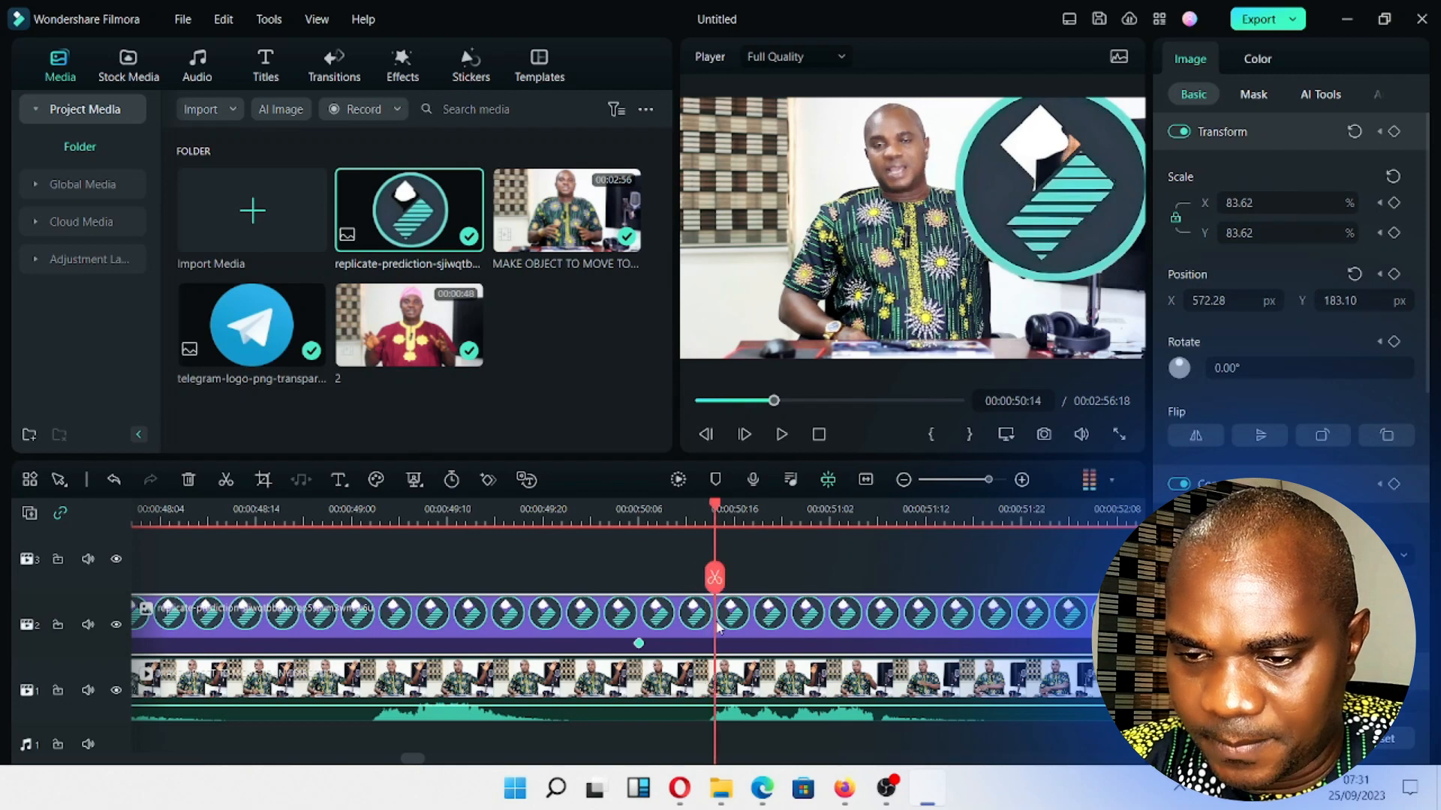
click(489, 479)
Add a logo keyframe at 00:00:52:00, shrink the logo to about 21% and place it by the resting hand at about X -499, Y -377.
drag(986, 480, 969, 480)
key(space)
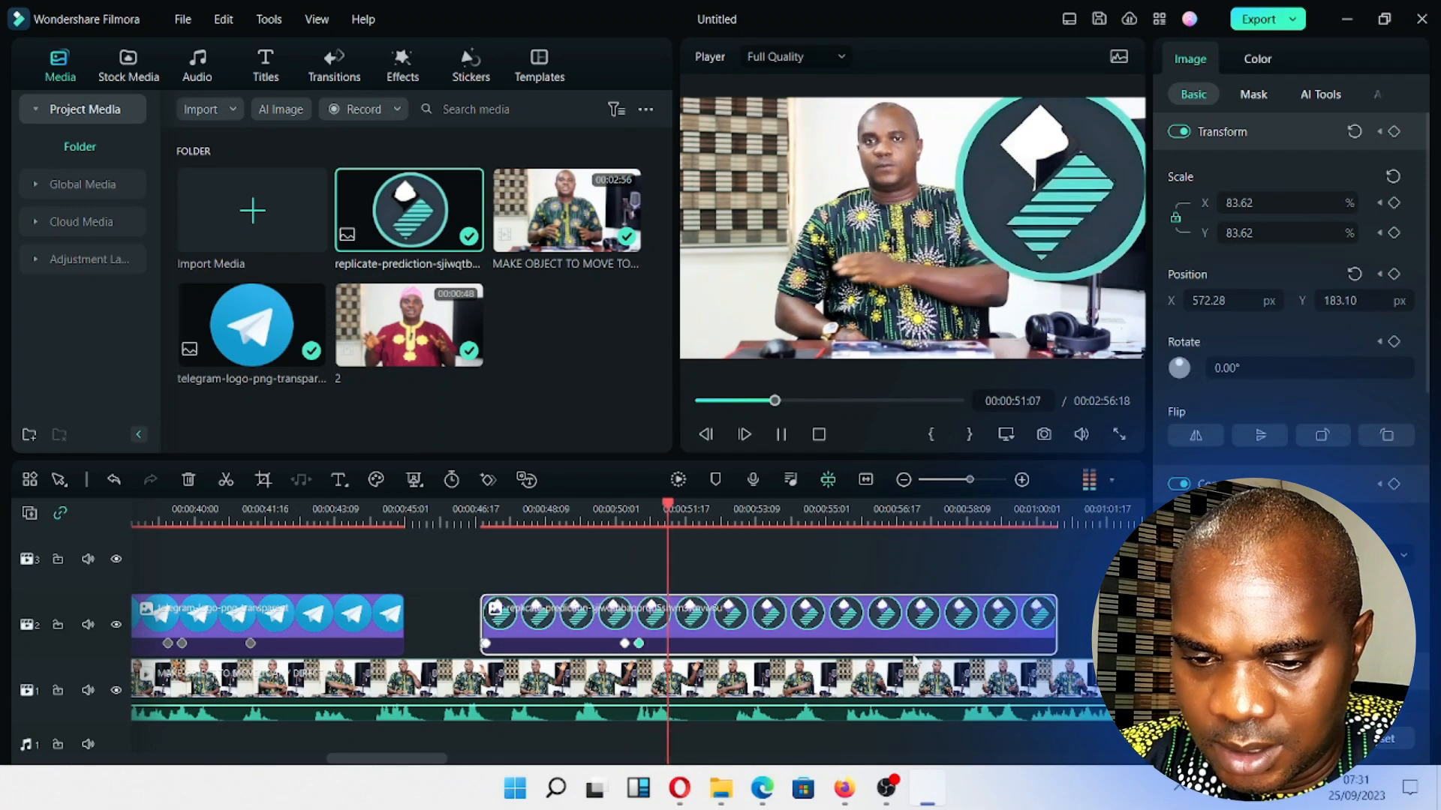
key(space)
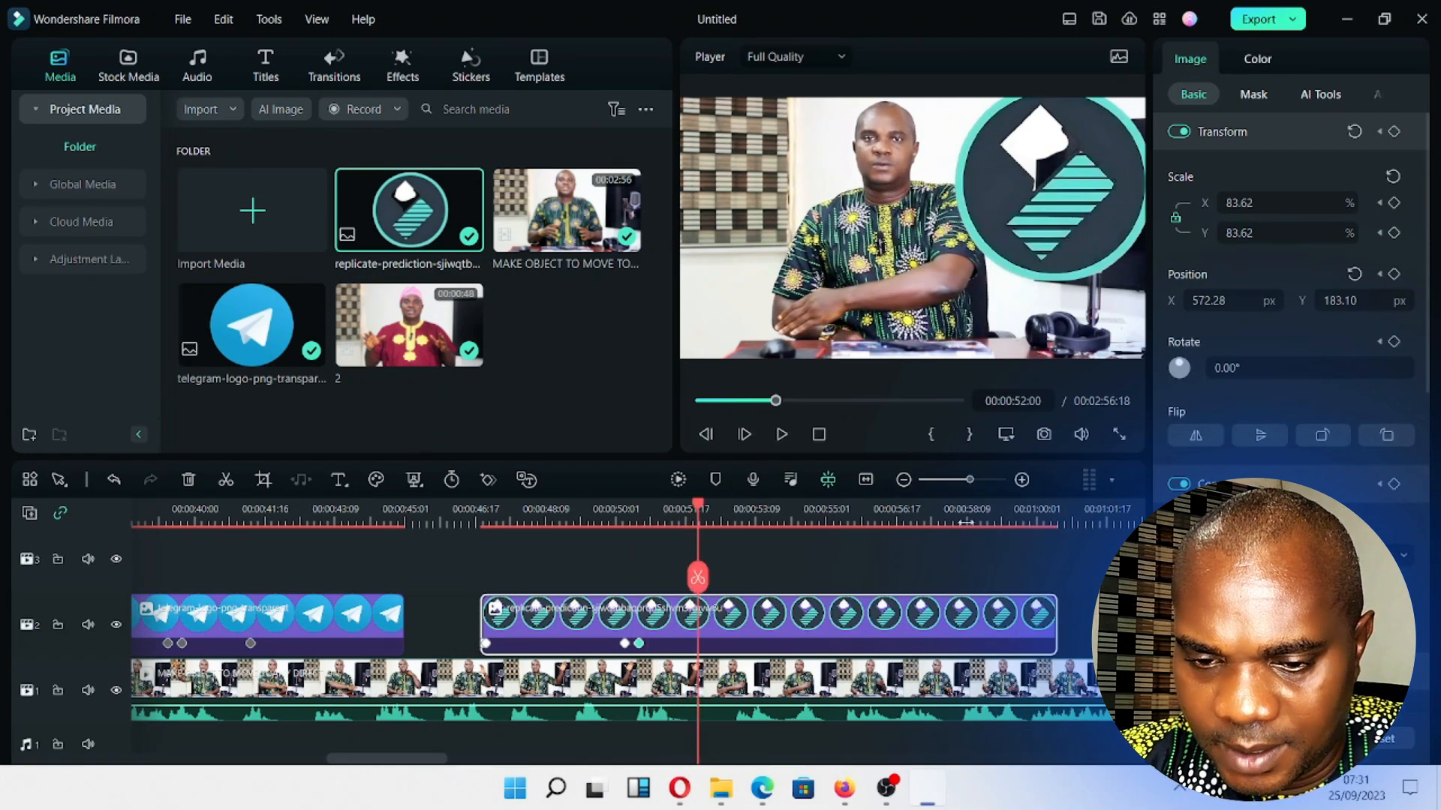
drag(977, 479, 995, 479)
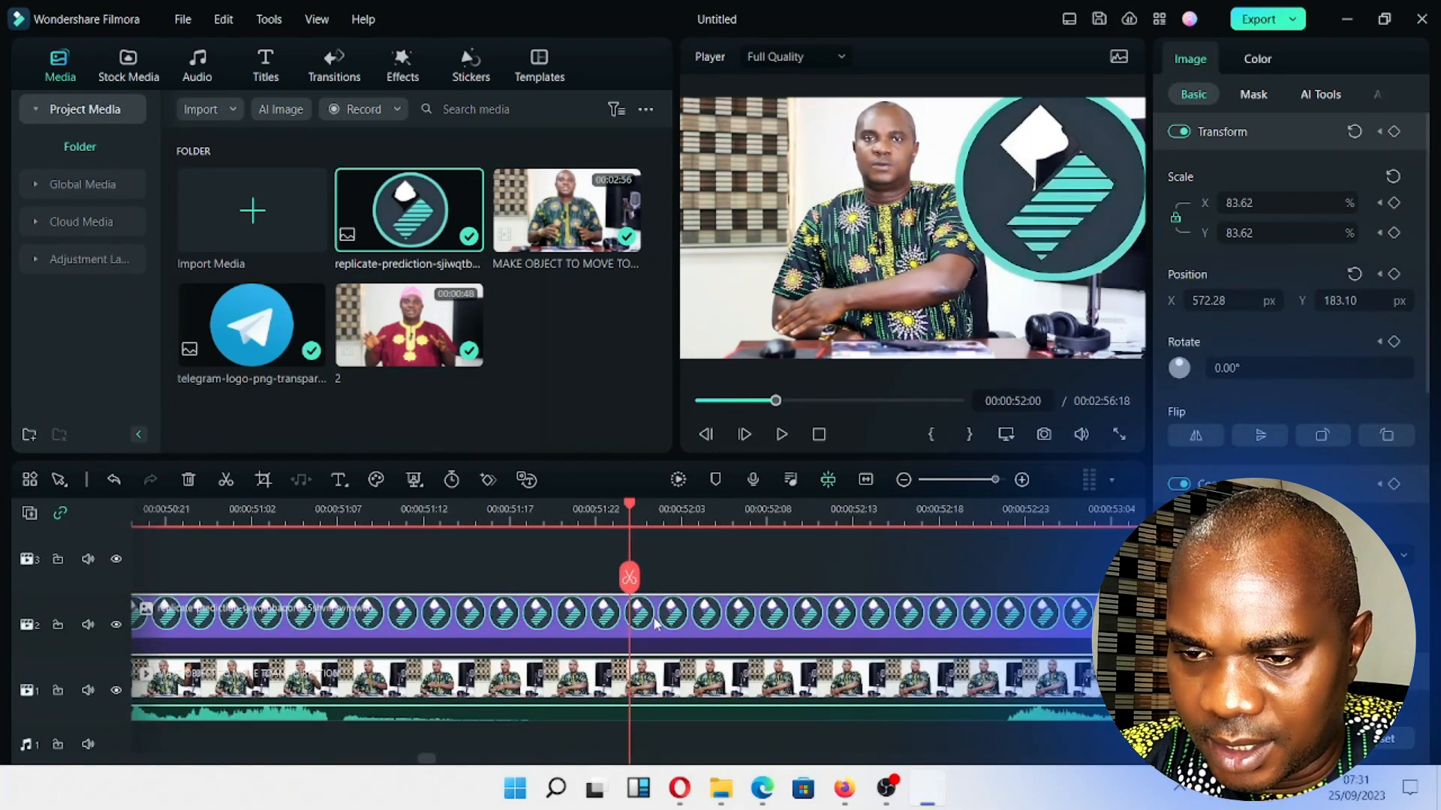
click(489, 480)
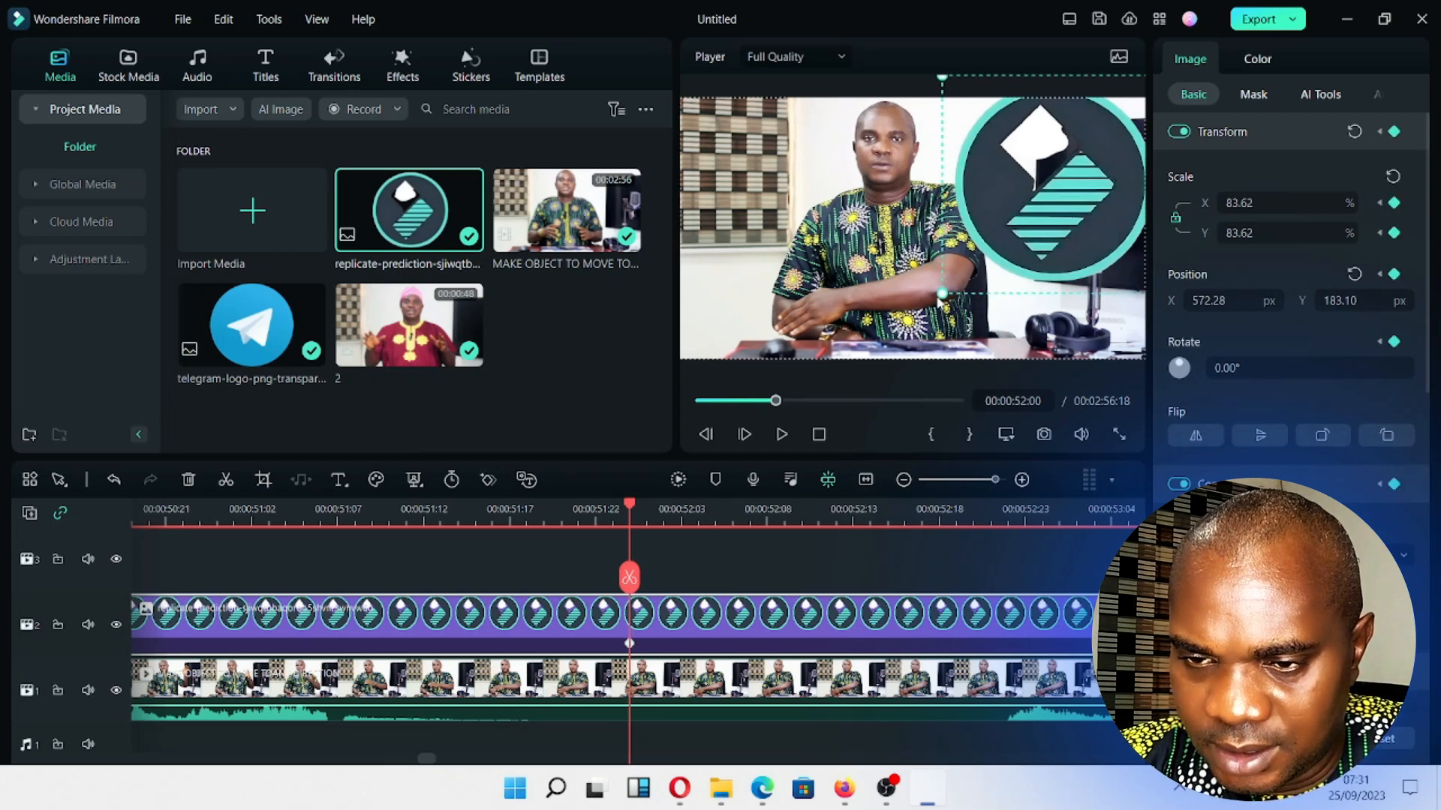
drag(1016, 248, 764, 323)
drag(912, 151, 780, 324)
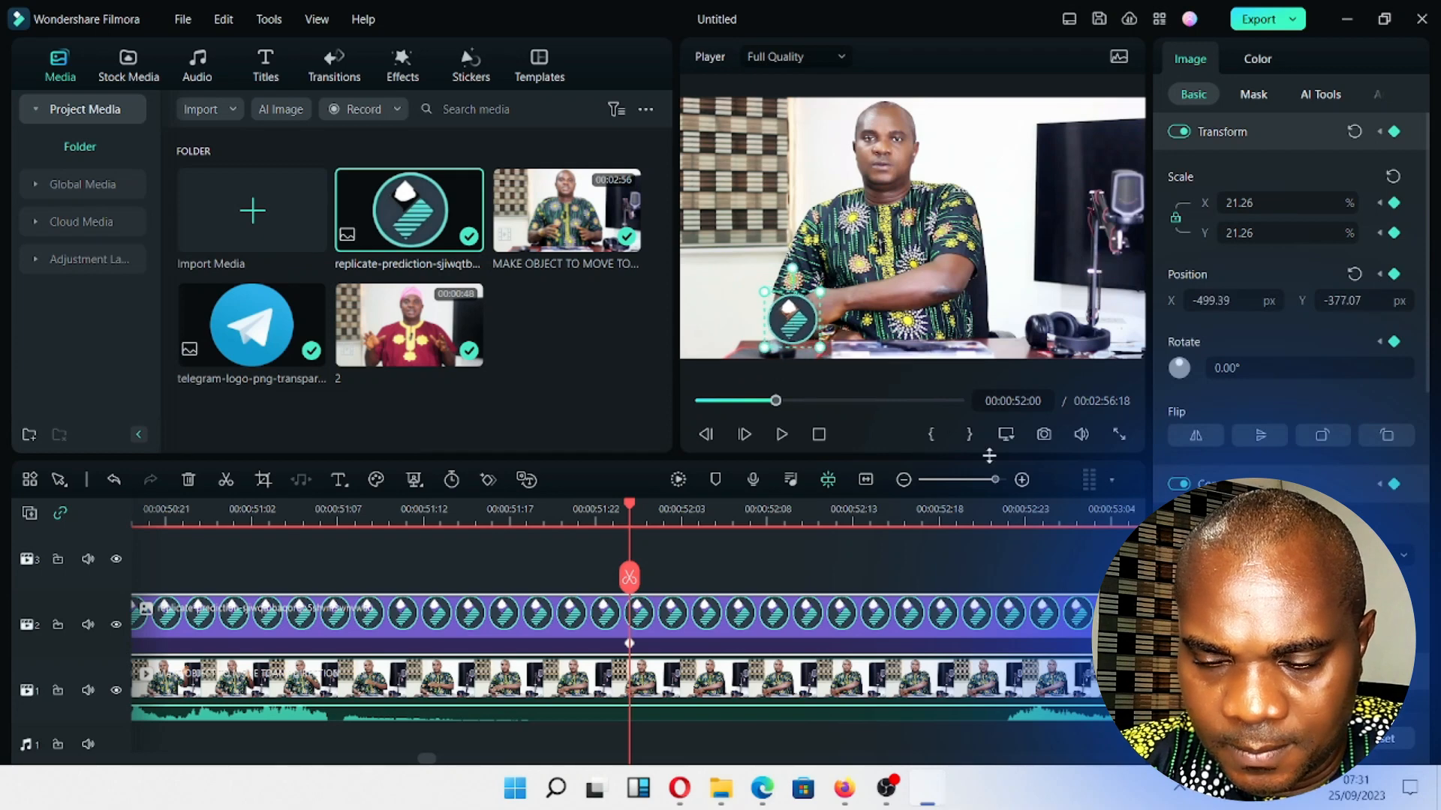
Play back the logo's shrinking move to the resting hand, from about 00:00:49:05 and again from 00:00:50:08.
drag(993, 484, 981, 480)
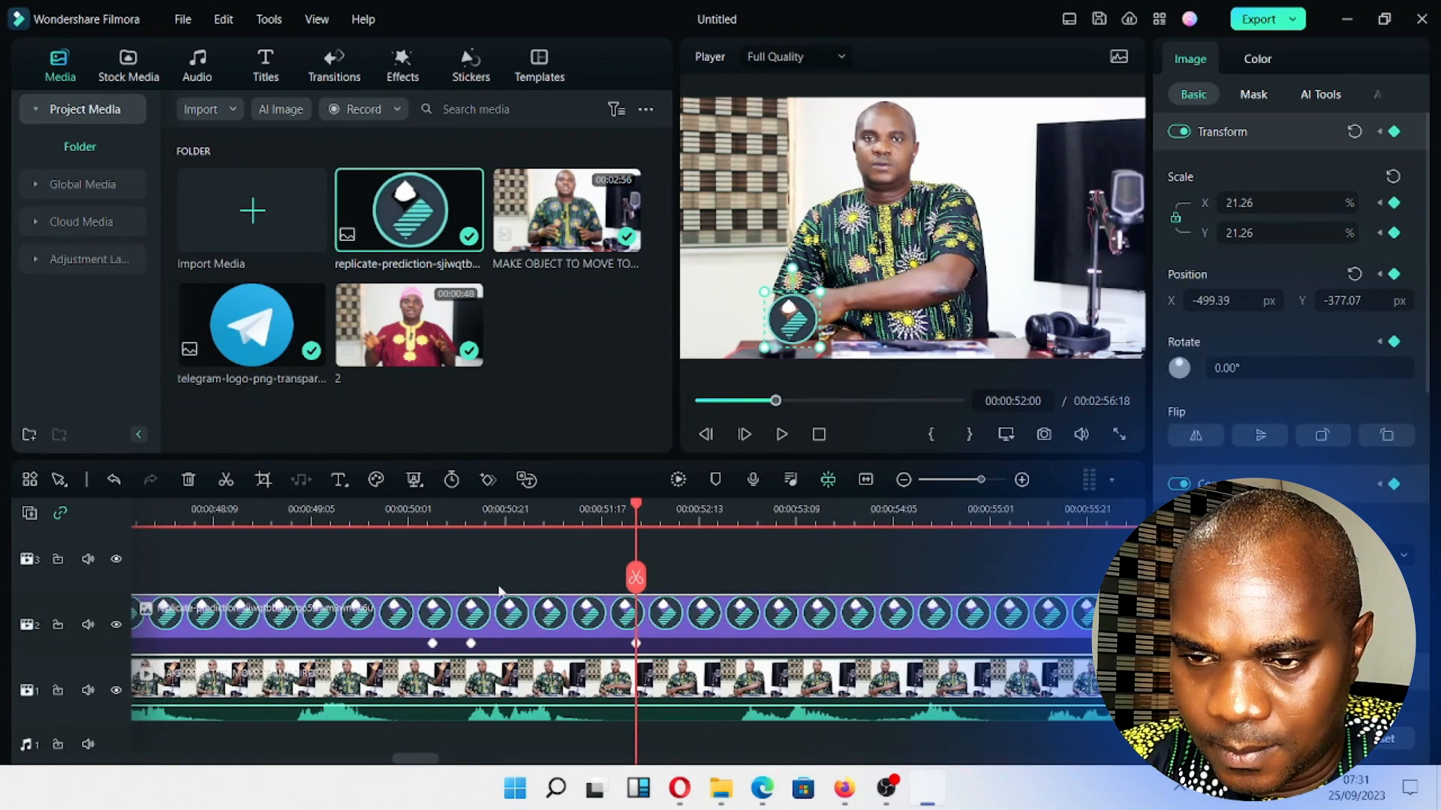
click(320, 508)
key(space)
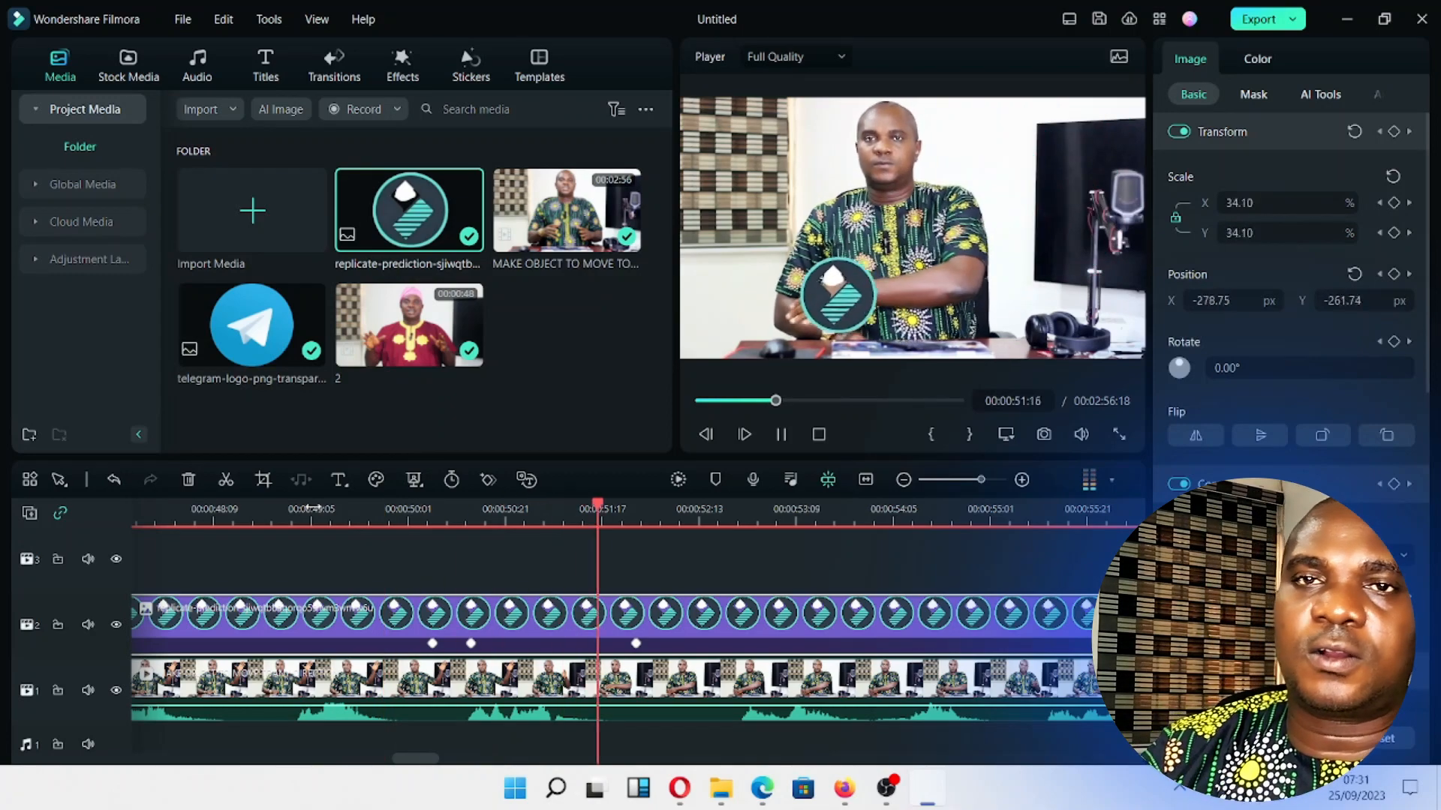
key(space)
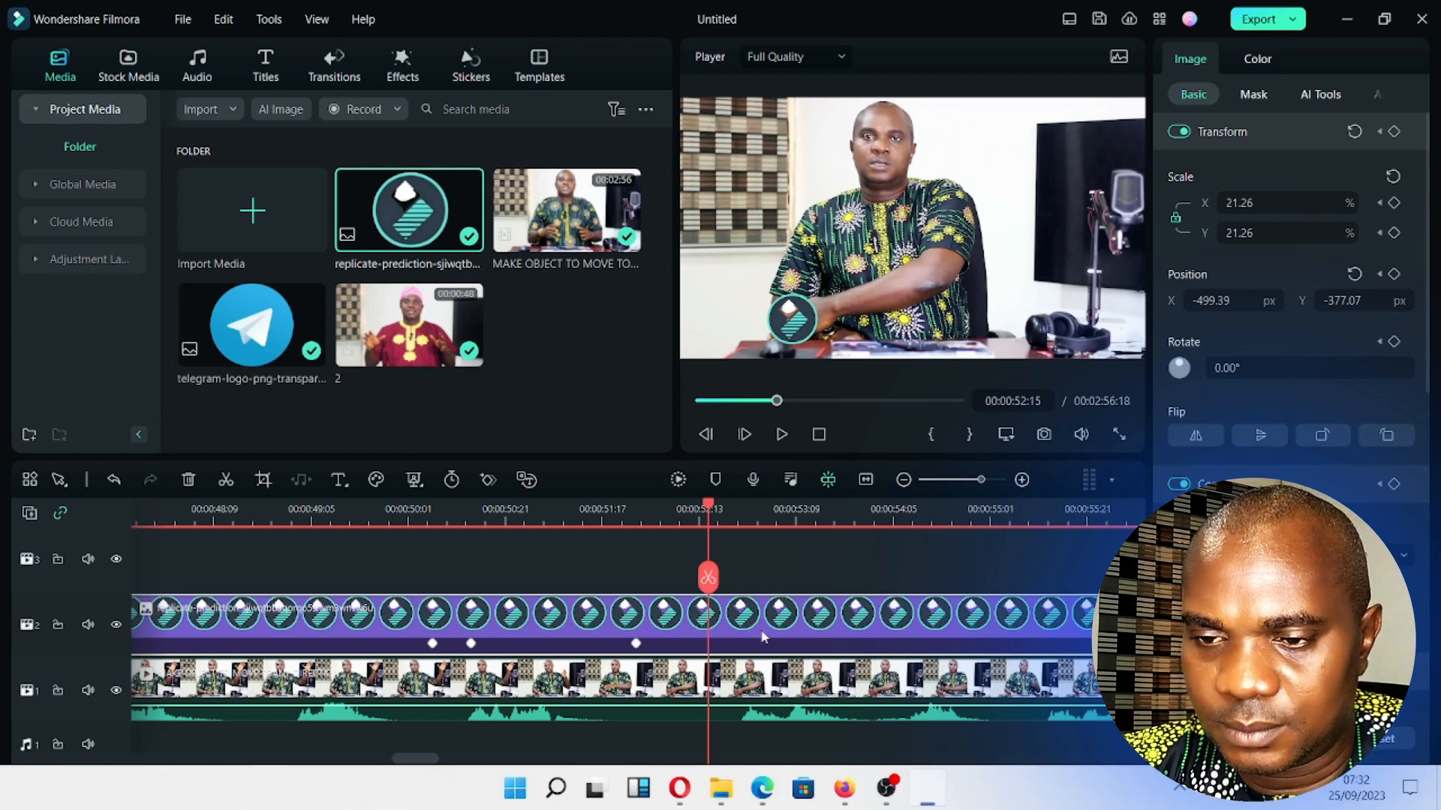
click(442, 521)
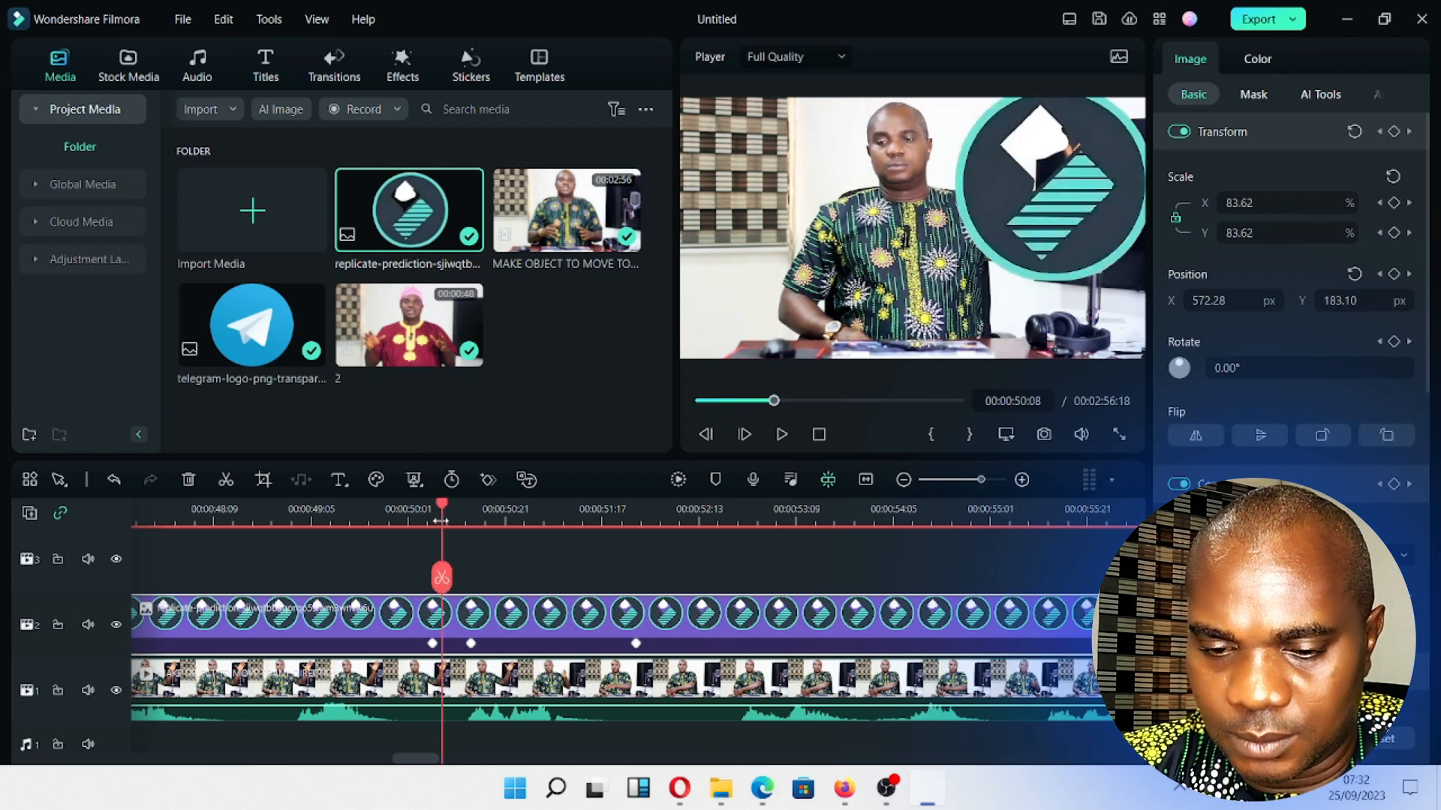
key(space)
key(space)
Move the logo's last keyframe earlier to 00:00:51:16 and play back the faster shrinking movement twice.
click(636, 643)
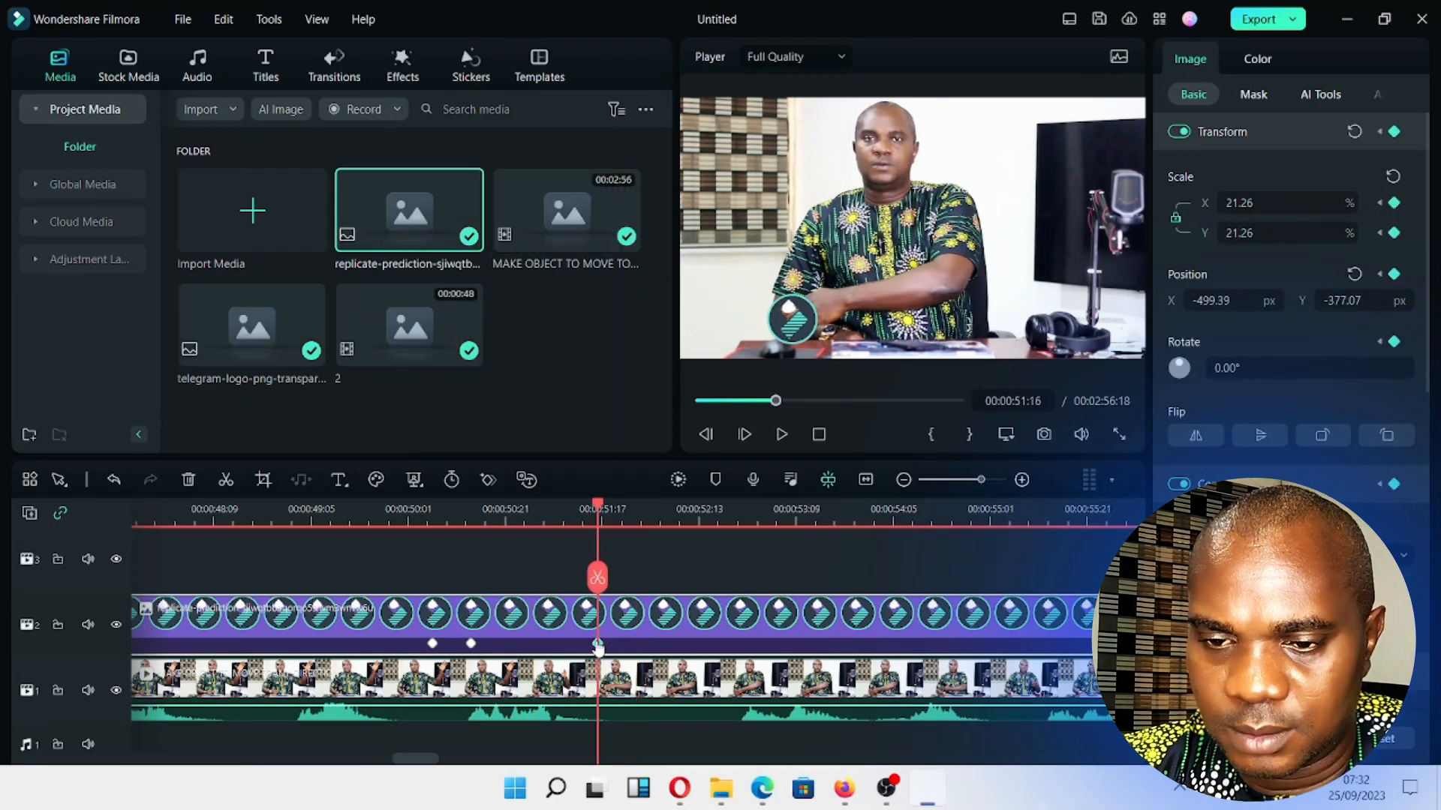
click(431, 526)
key(space)
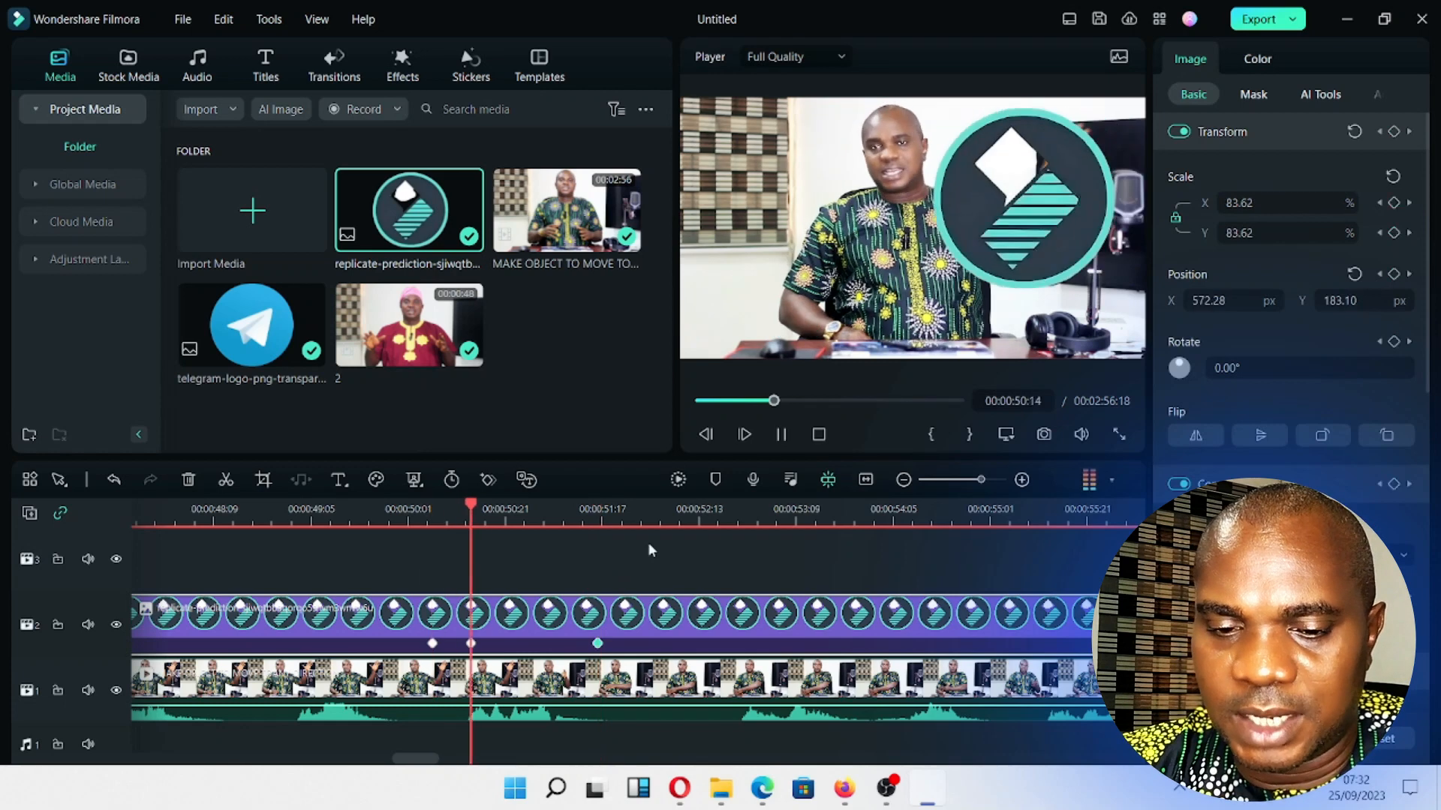
key(space)
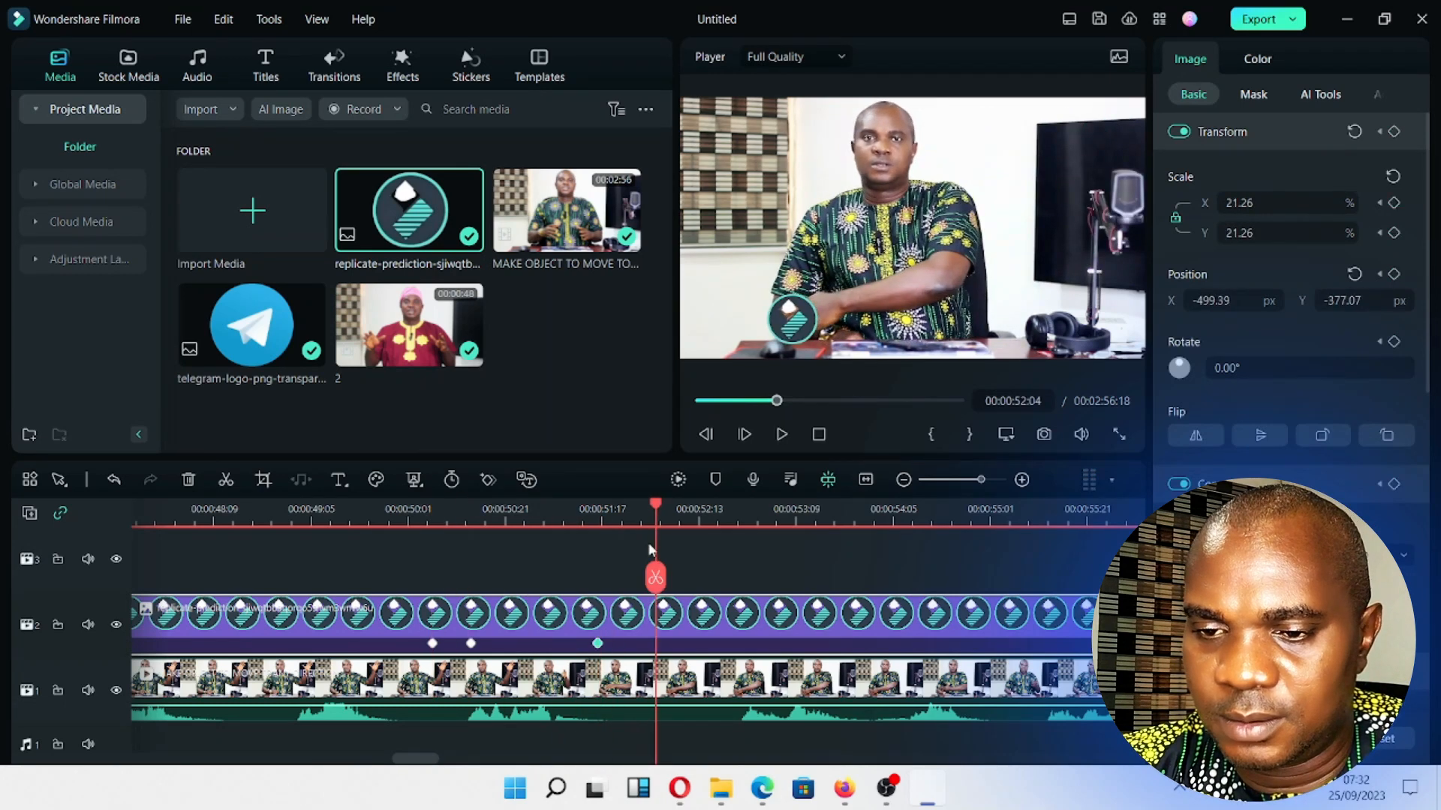
click(442, 523)
key(space)
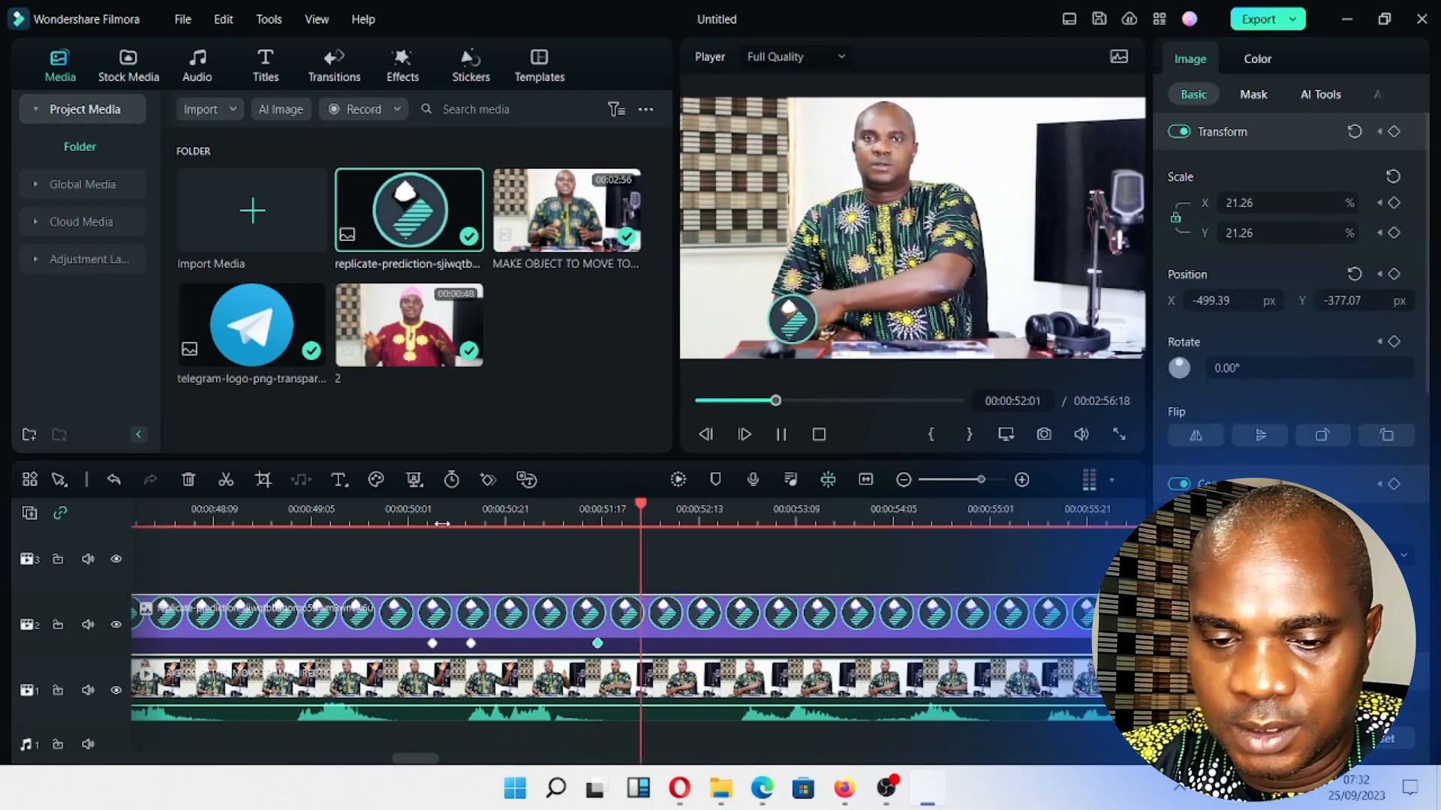
Try moving the logo's last keyframe out to about 00:00:54:12 and play back the slower shrinking movement.
key(space)
drag(598, 643, 931, 643)
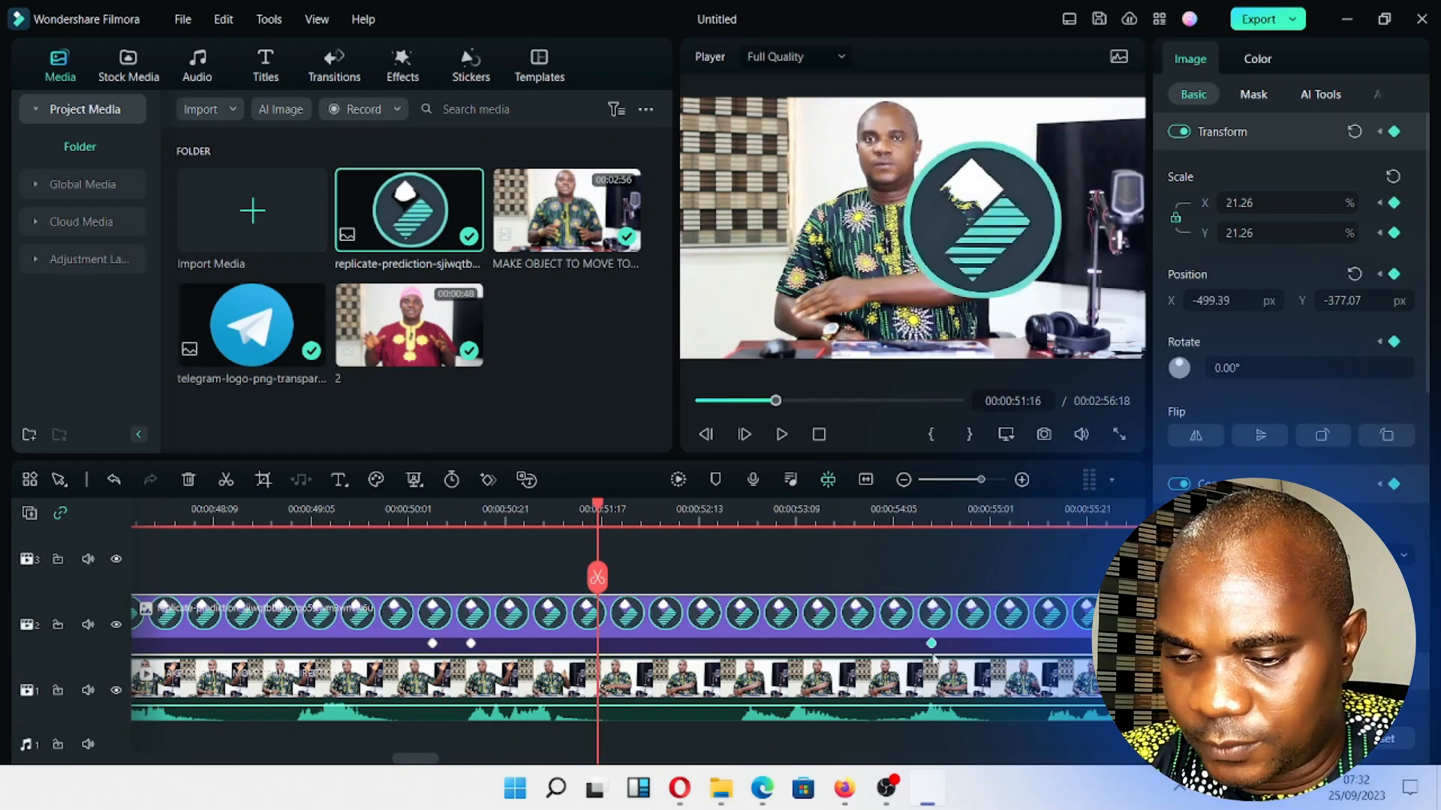
click(430, 514)
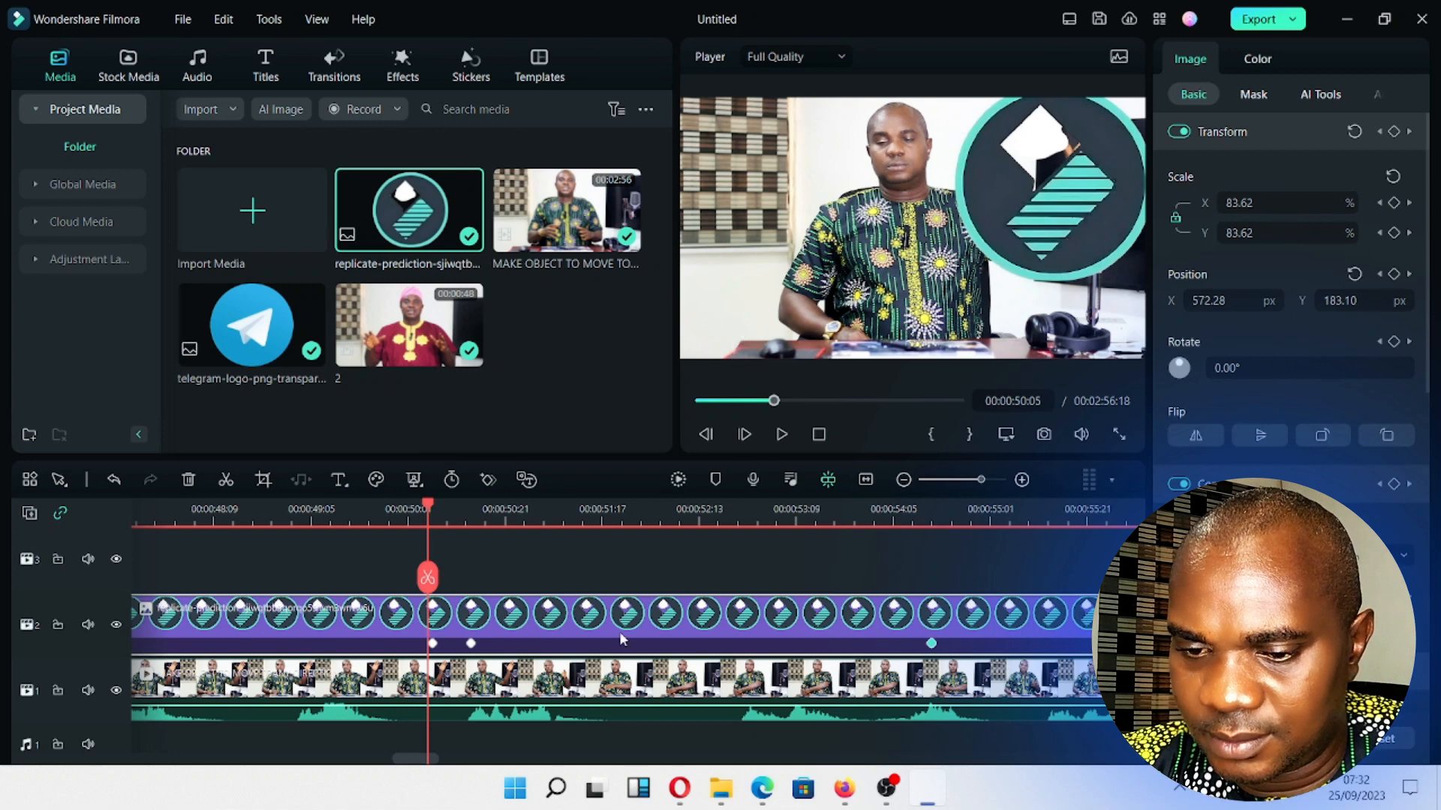
key(space)
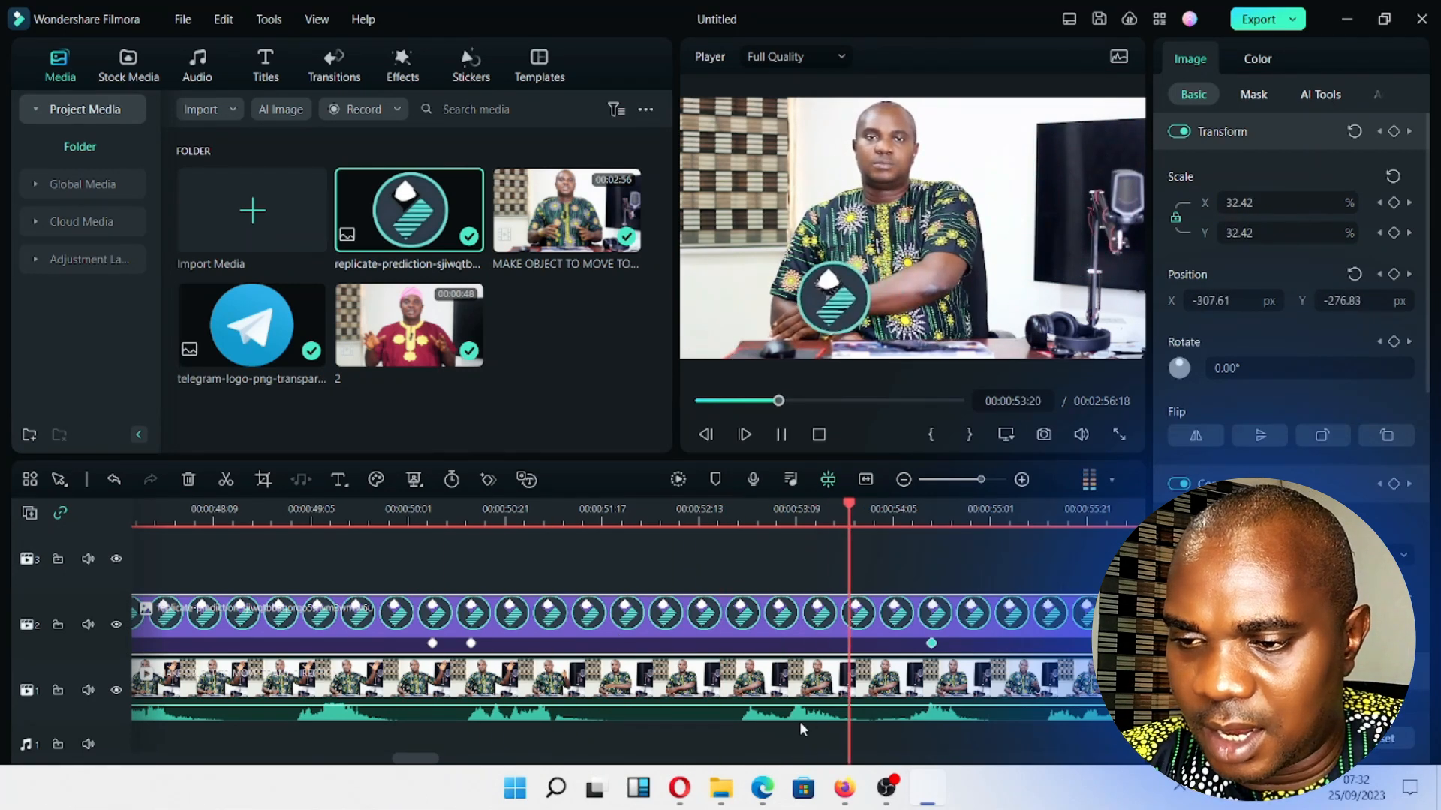
key(space)
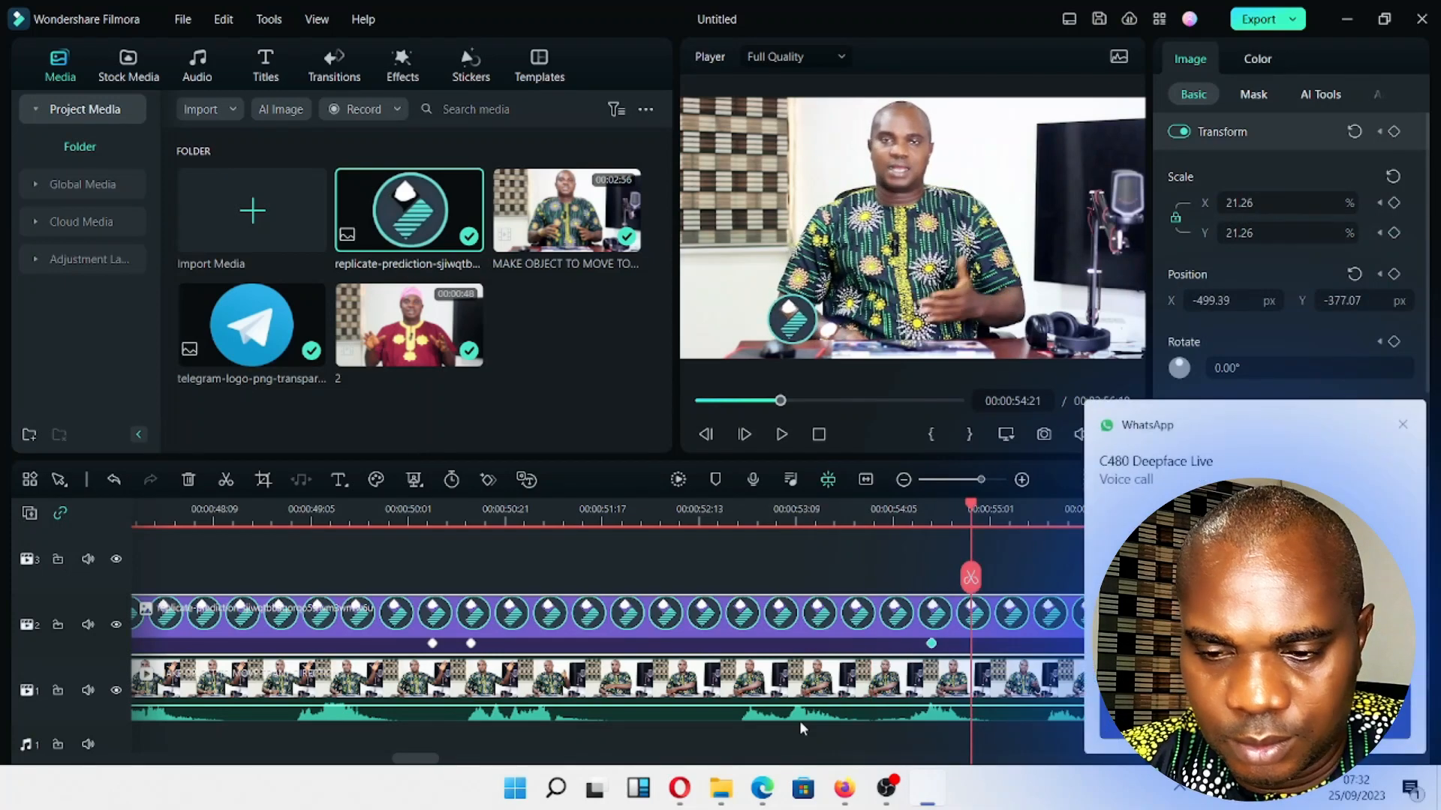
click(1403, 426)
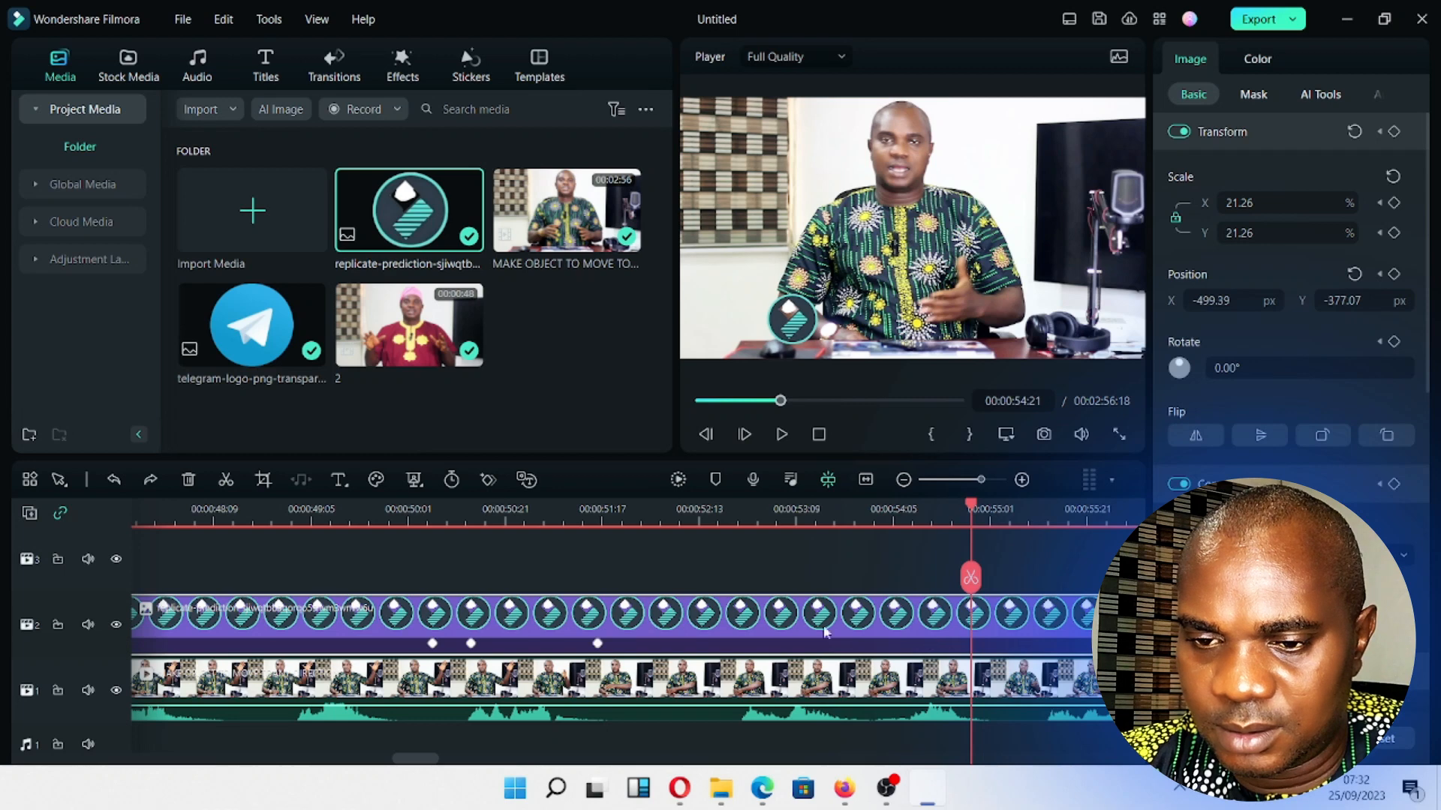
Play back the logo's faster shrinking movement toward the resting hand from about 00:00:50:04.
click(428, 520)
key(space)
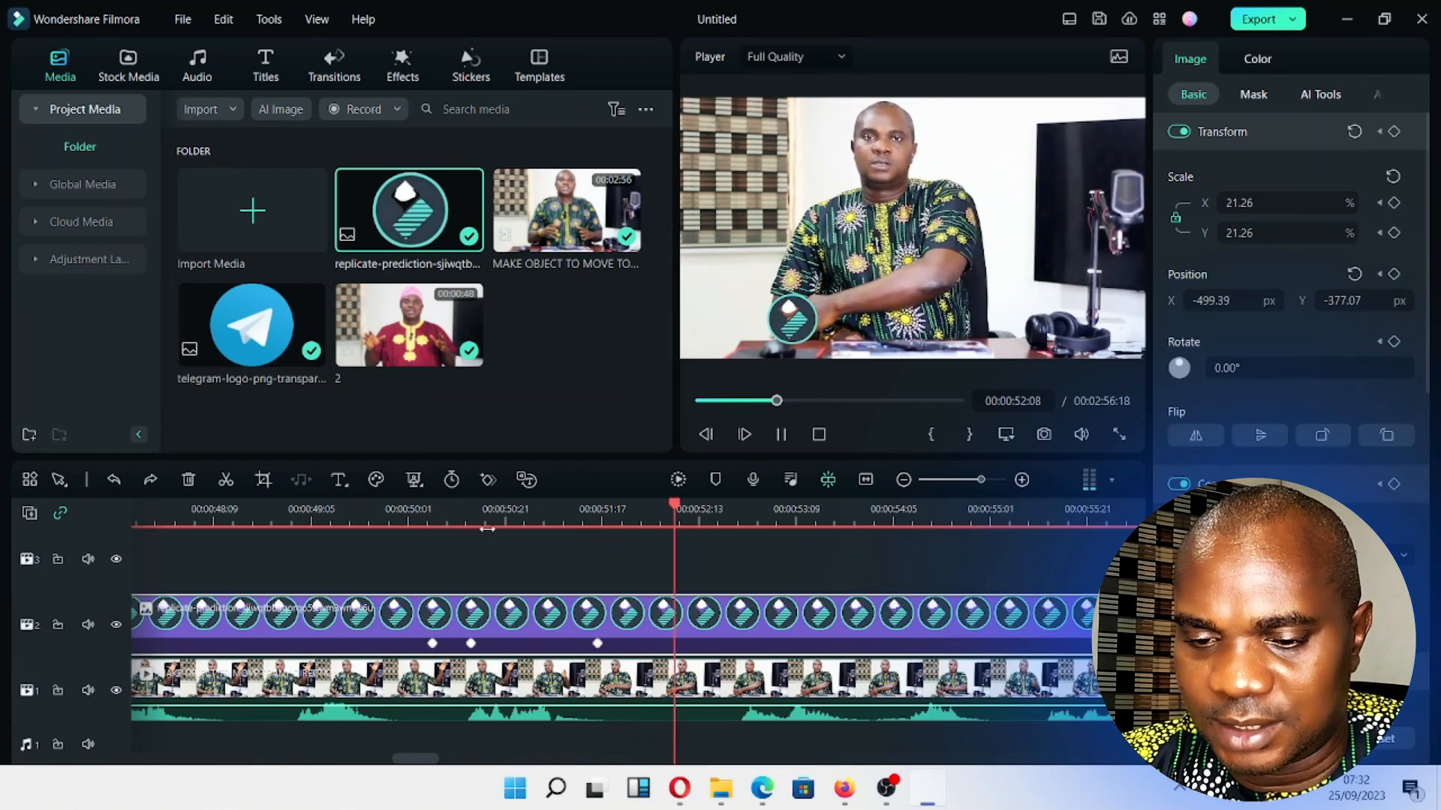
key(space)
drag(982, 480, 972, 480)
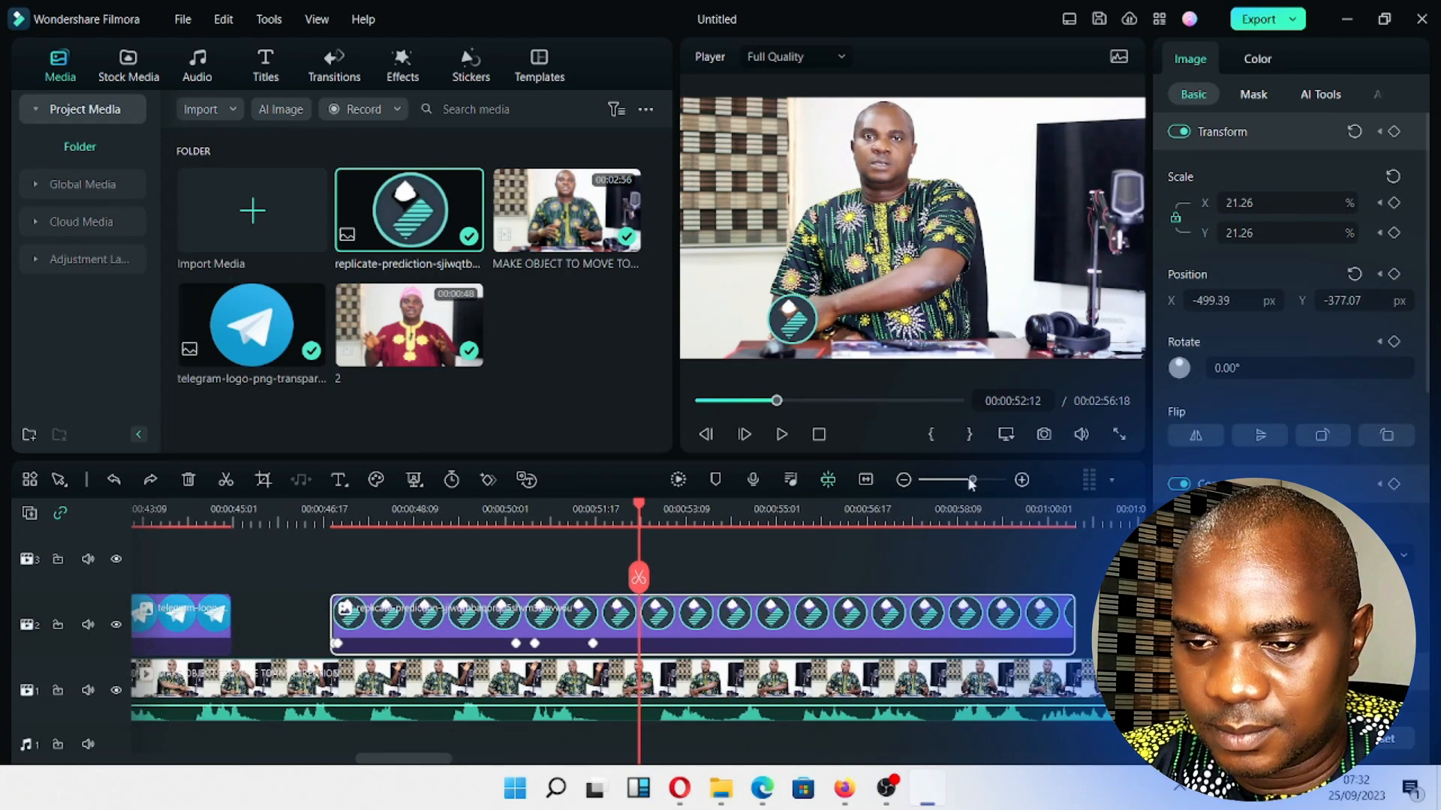
Cut the Filmora logo clip at 00:00:54:20, delete the remainder and extend the kept part to about 00:00:55:08.
key(space)
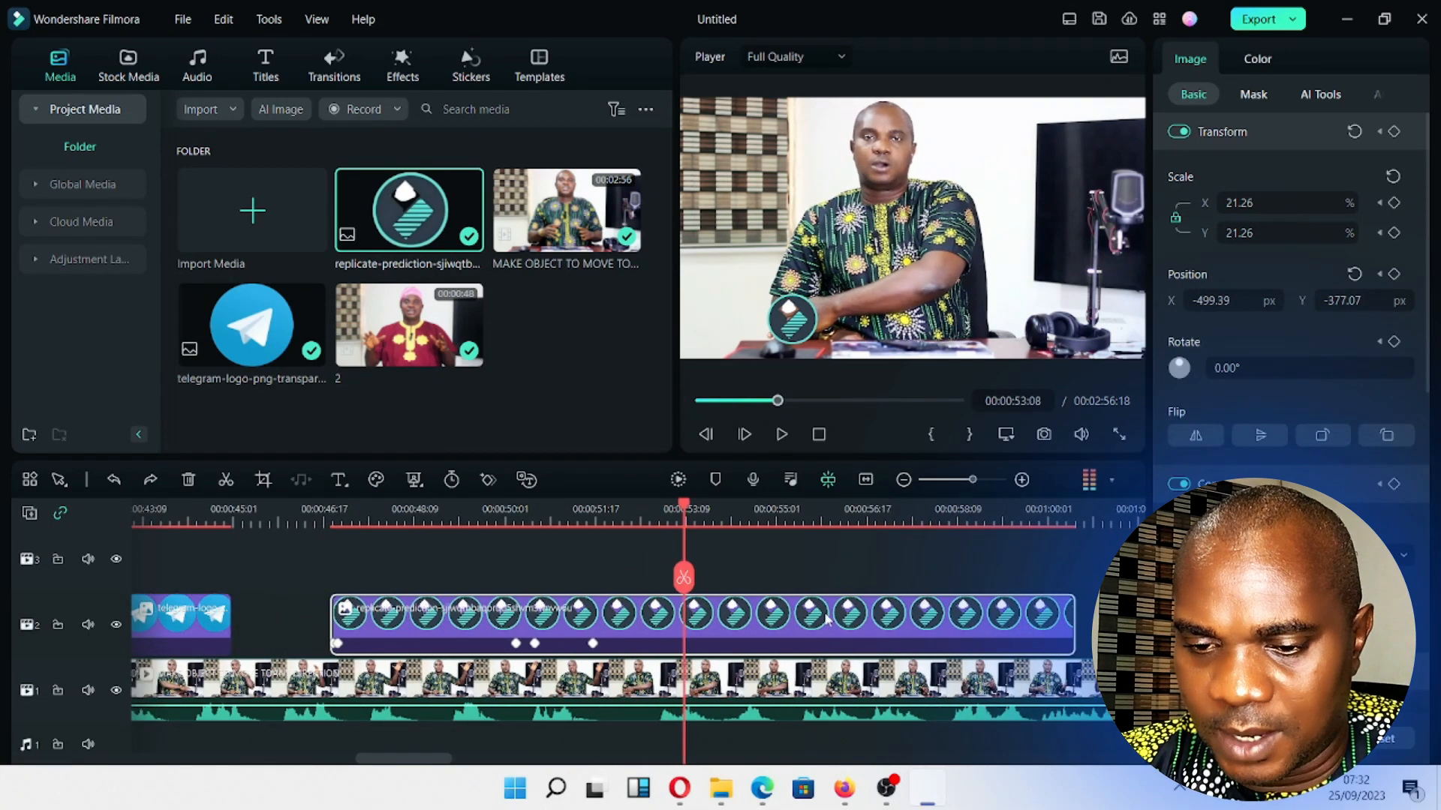
key(space)
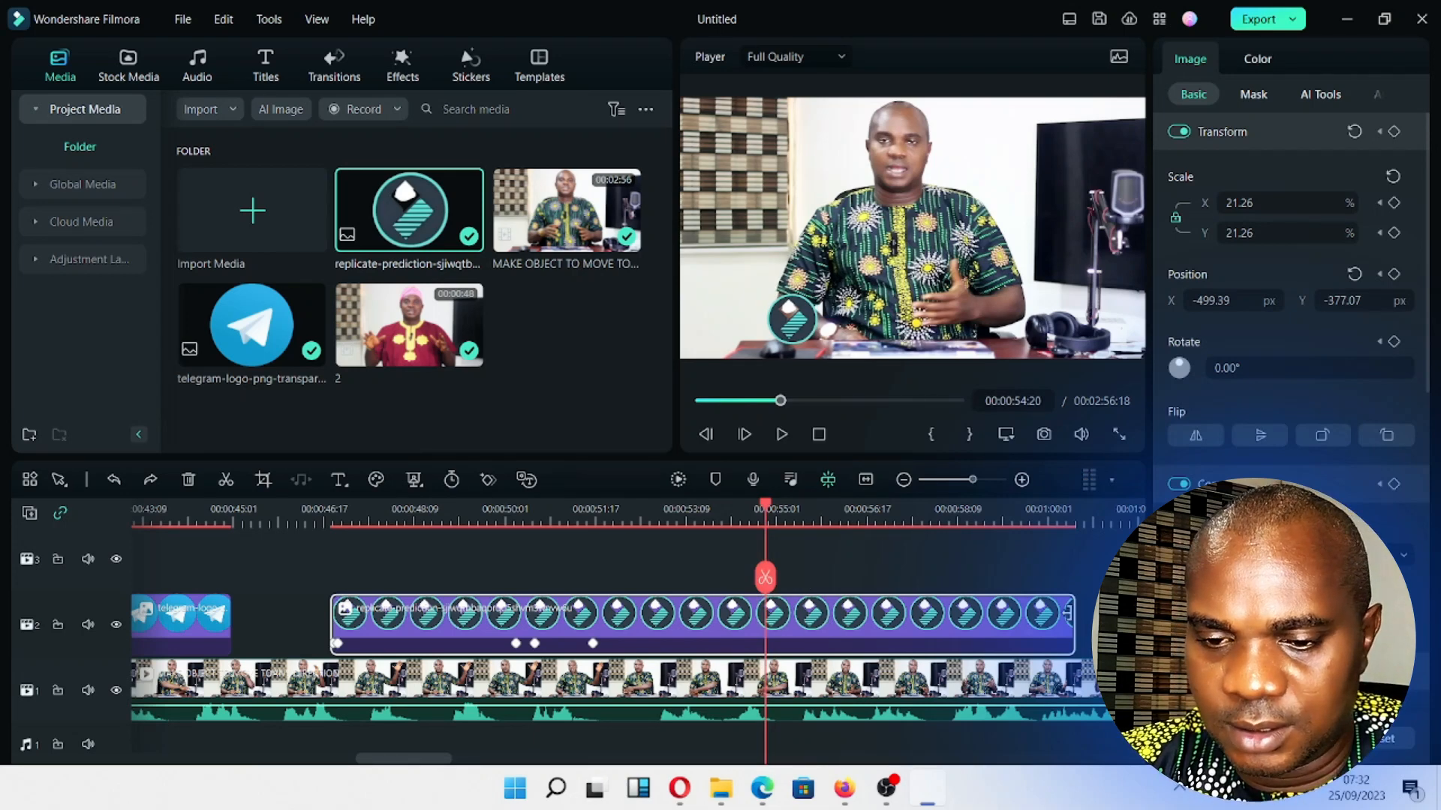
click(765, 578)
key(Delete)
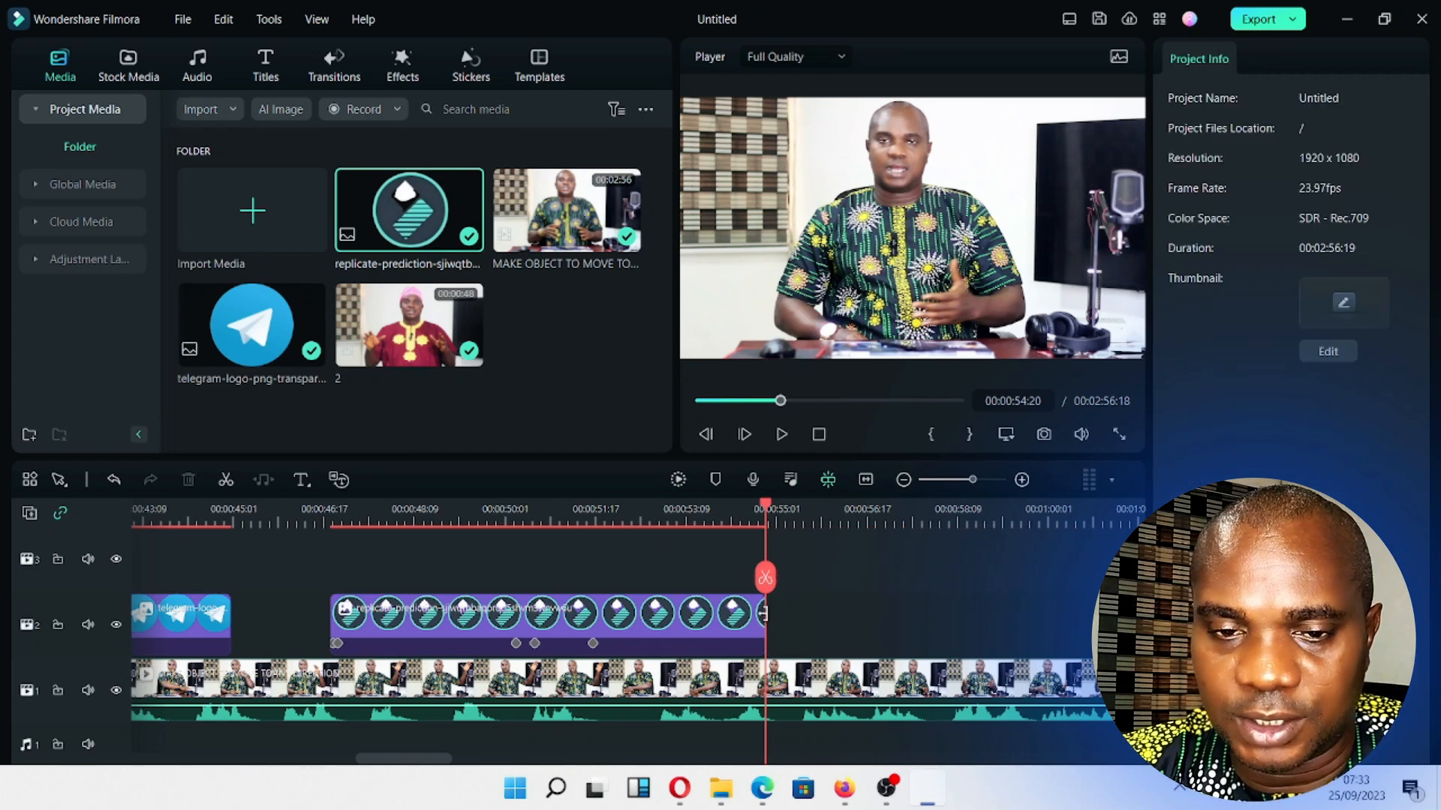
drag(763, 614, 792, 614)
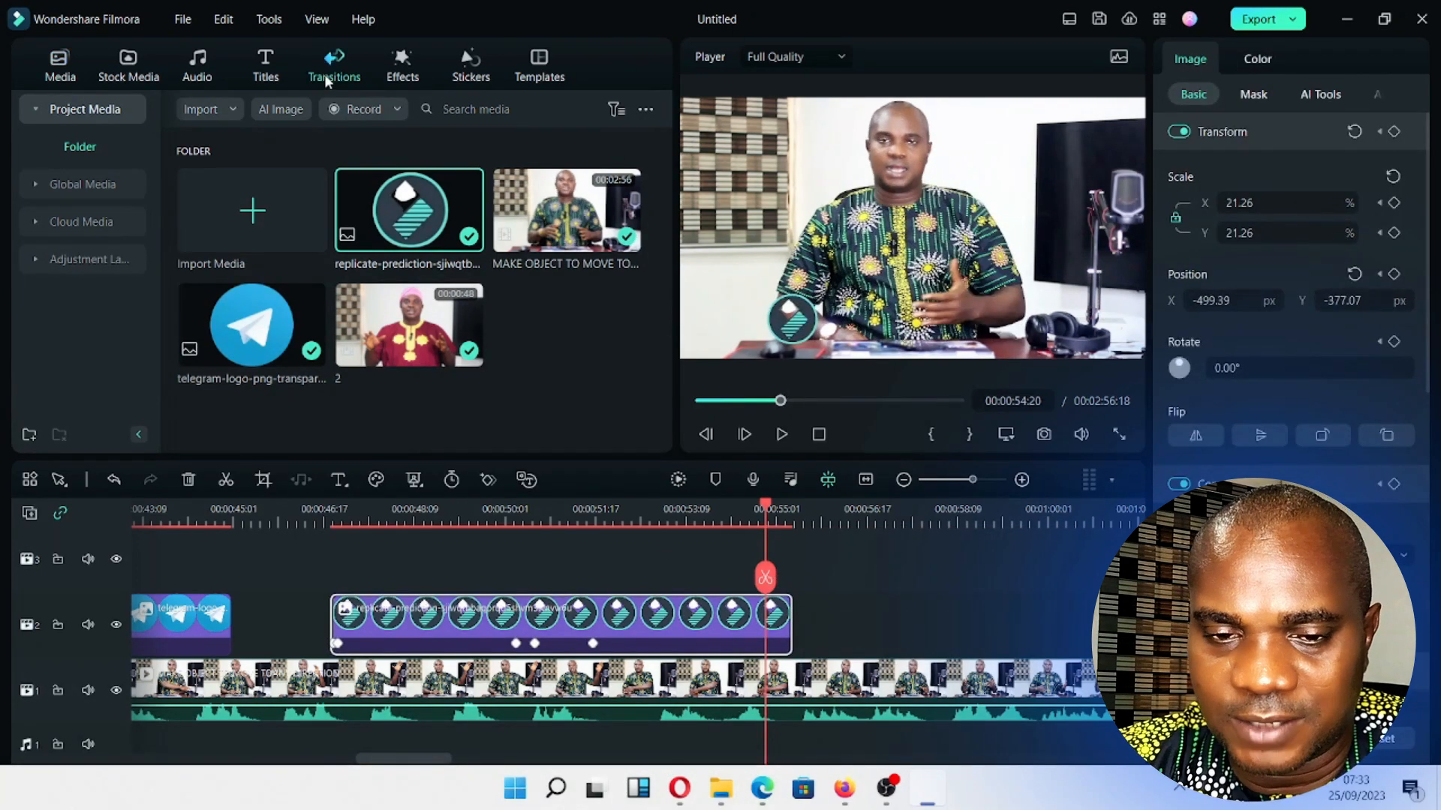
Add the Dissolve transition to the end of the trimmed Filmora logo clip.
click(328, 78)
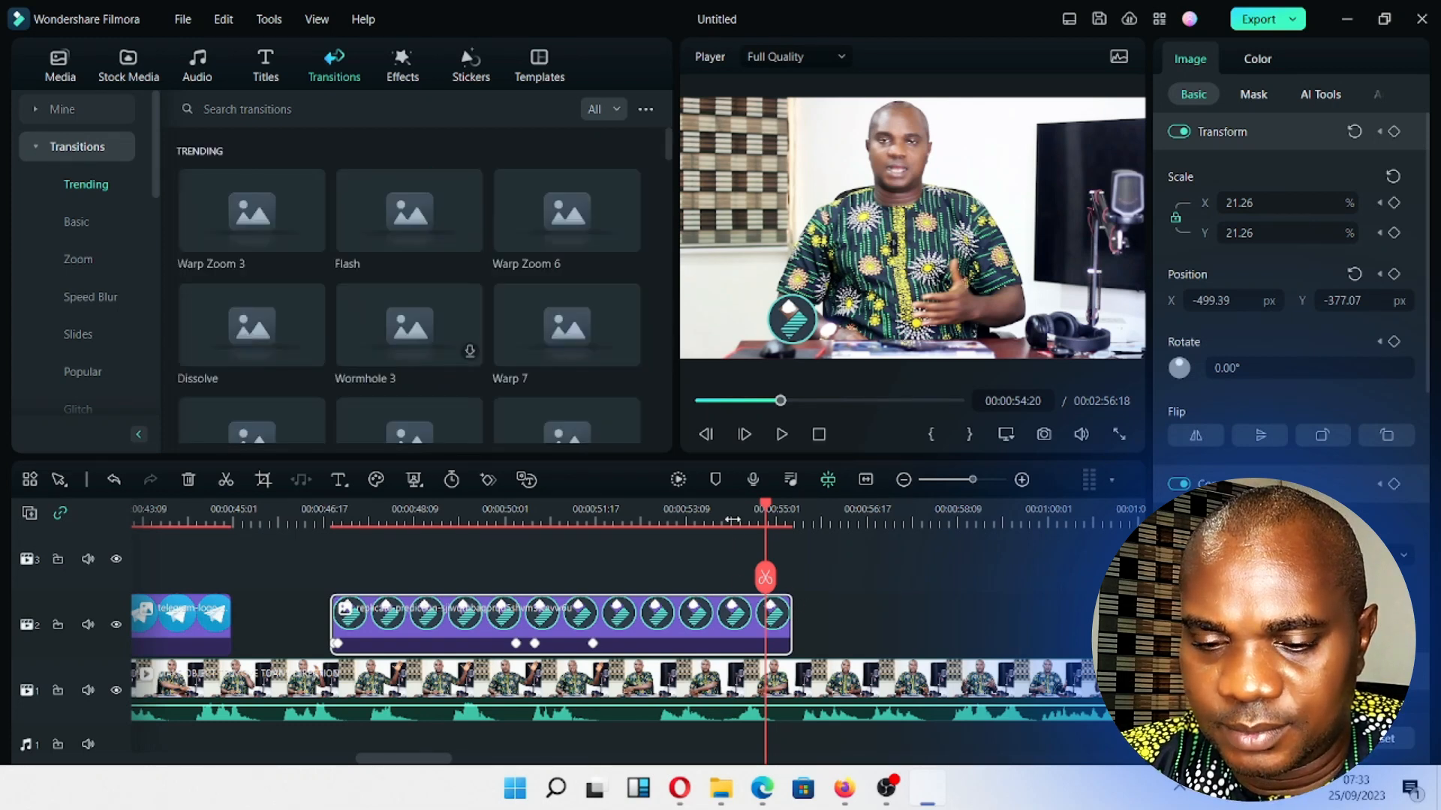
drag(285, 349, 236, 310)
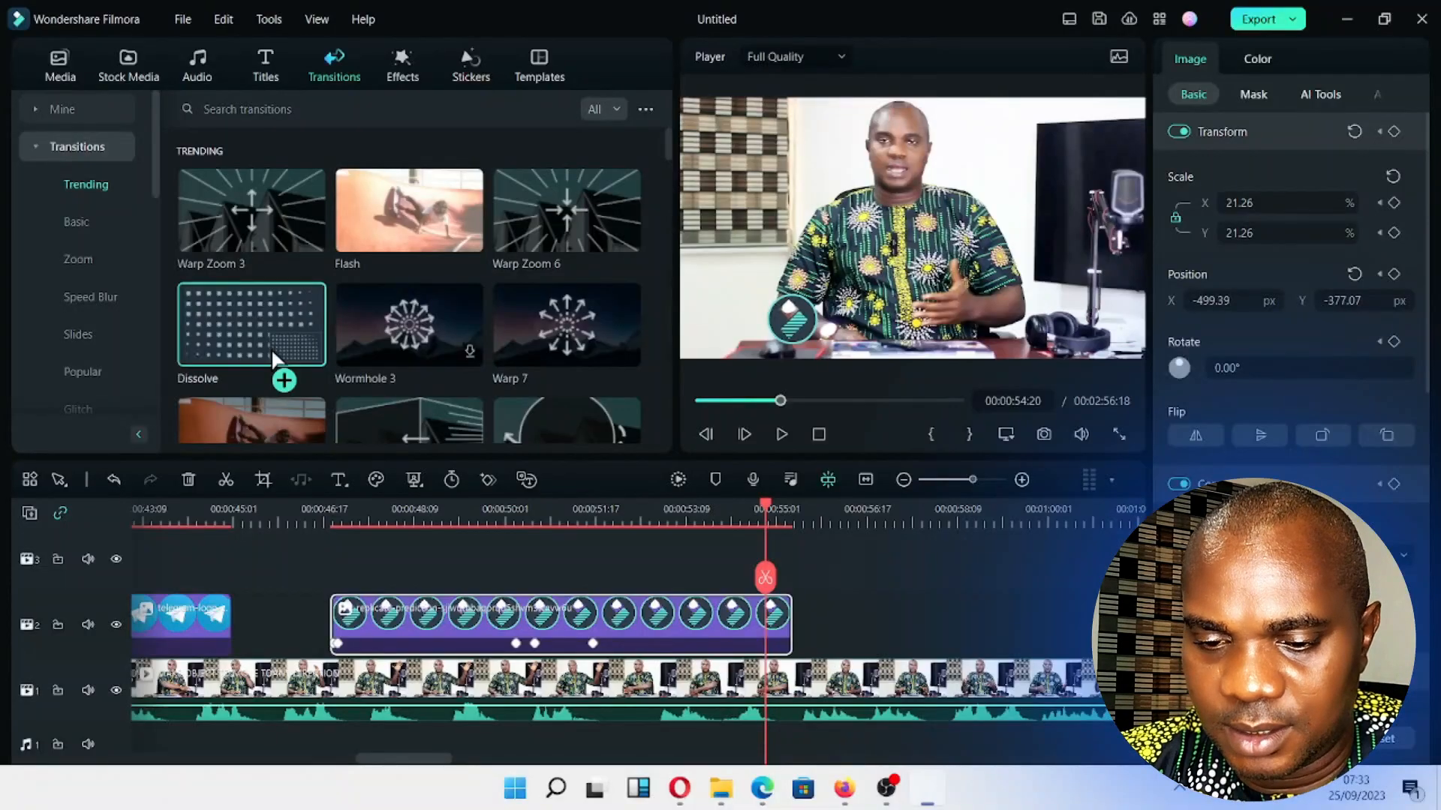
click(262, 324)
drag(263, 328, 754, 627)
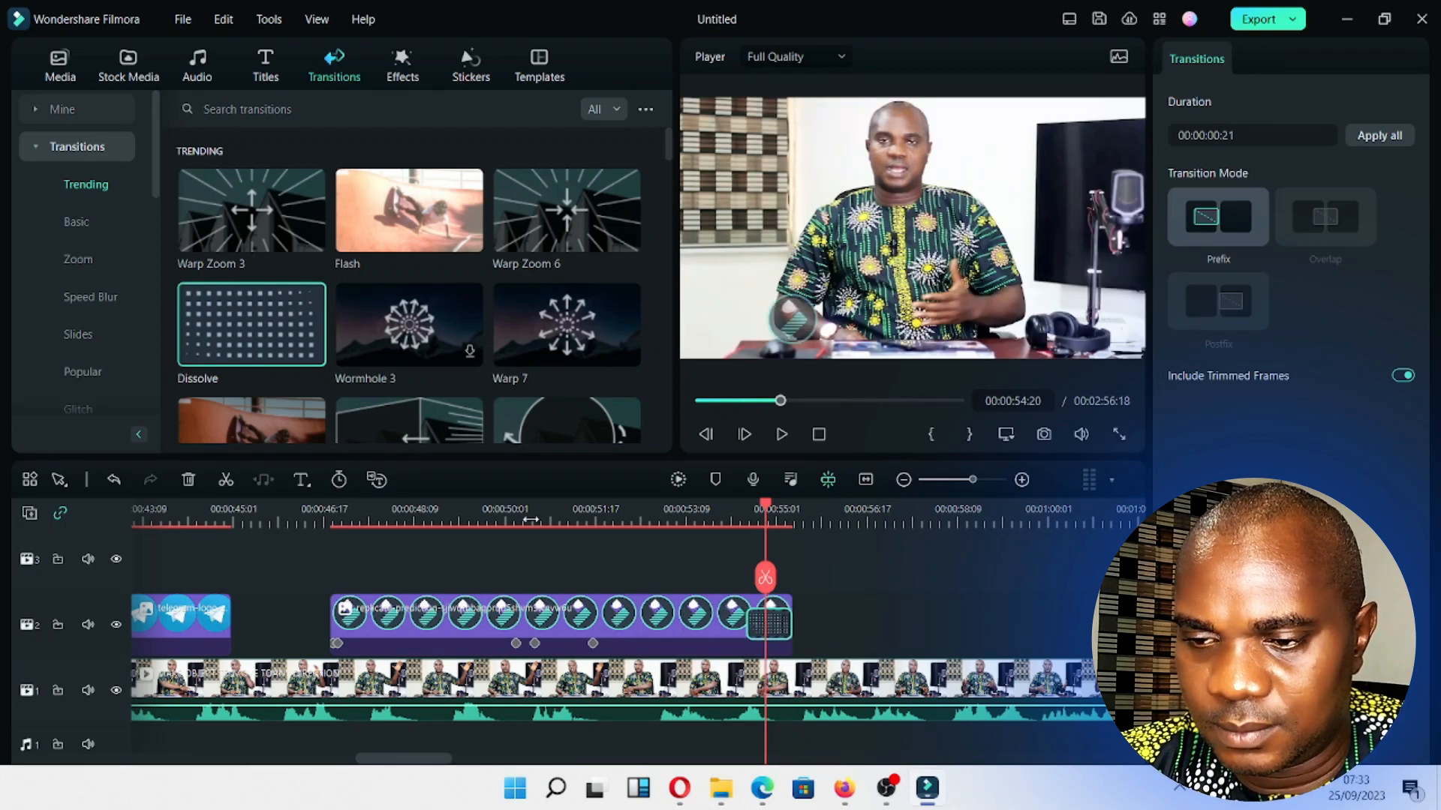
Play back the logo clip from about 00:00:50:10 and check its dissolve up to the clip's end at 00:00:55:08.
click(531, 519)
key(space)
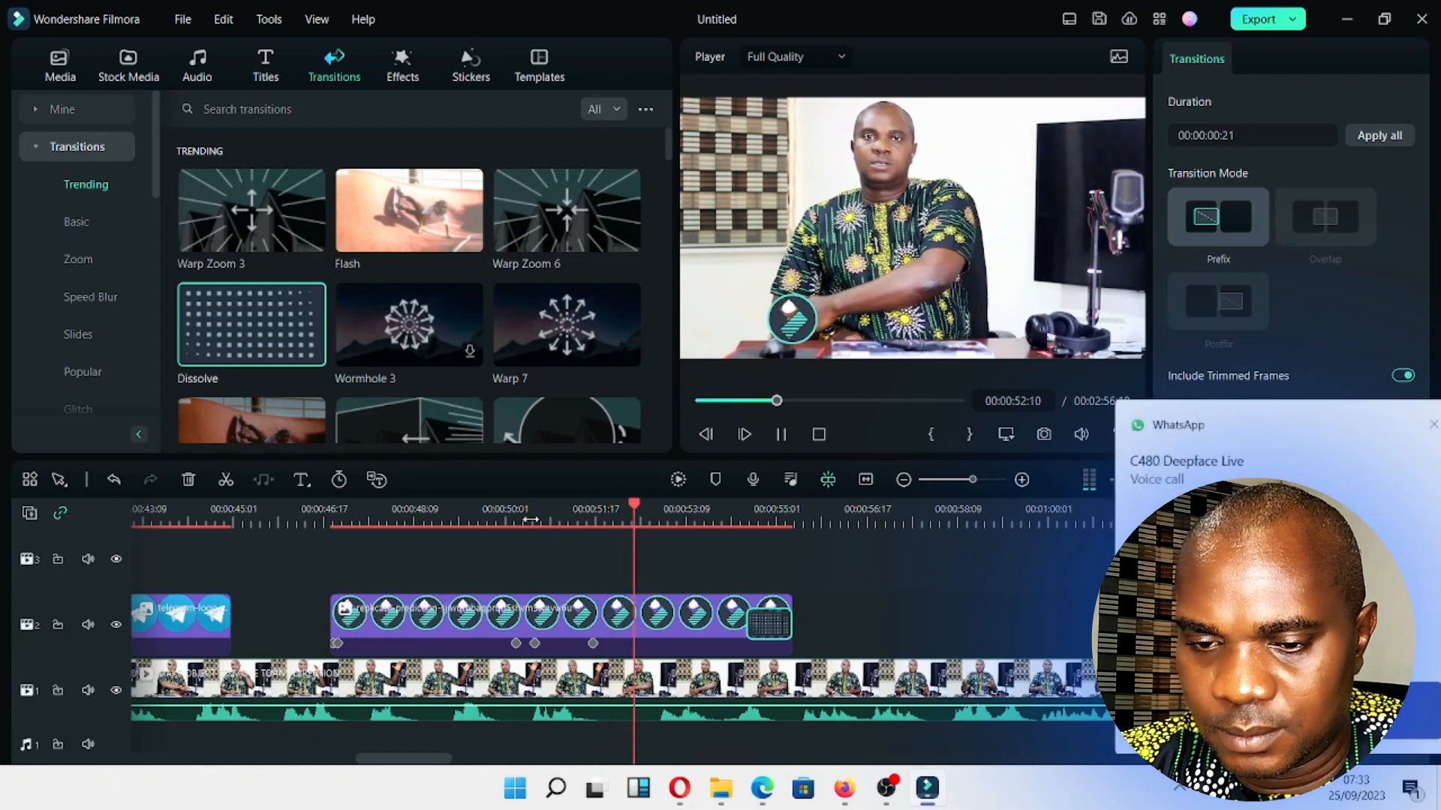
click(1402, 434)
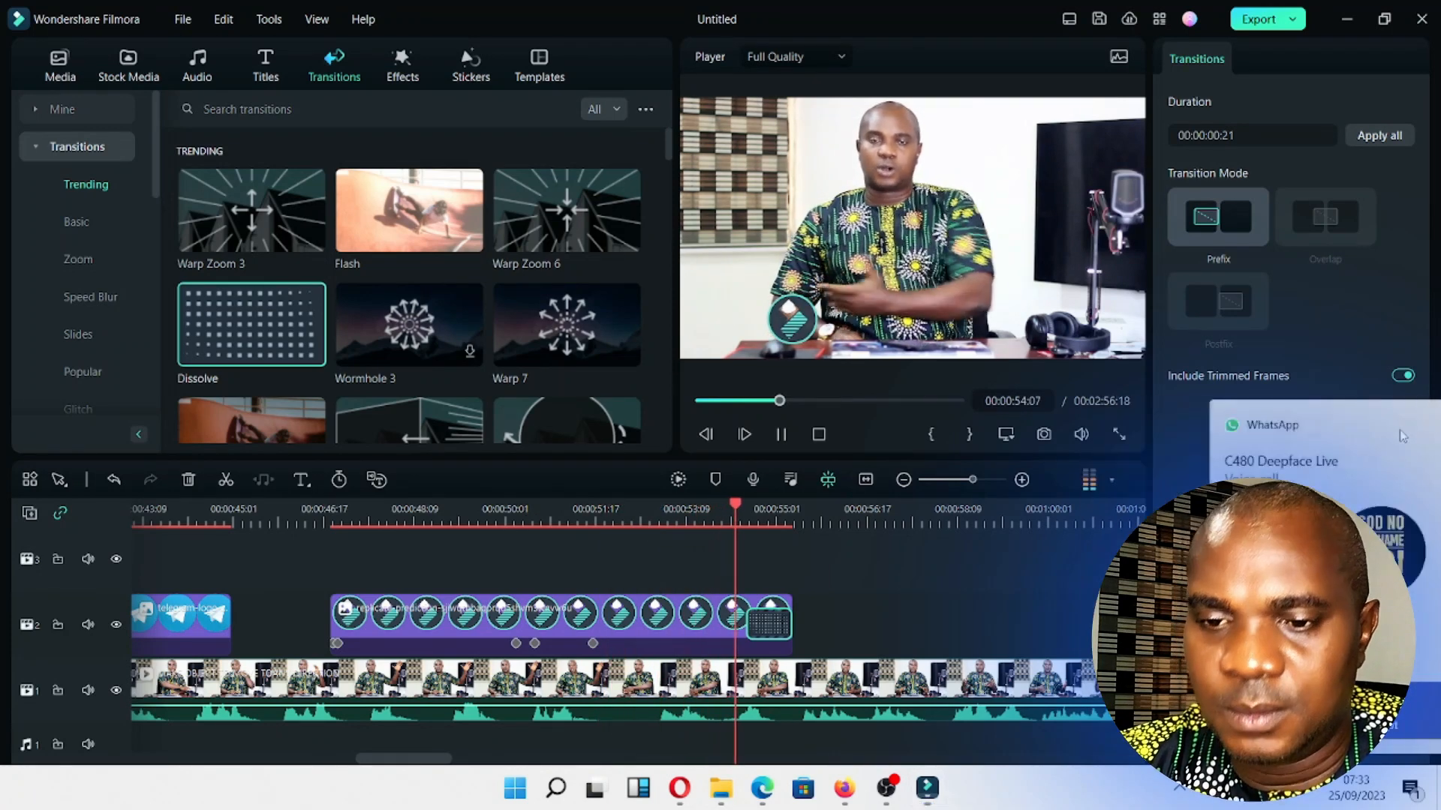
key(space)
drag(733, 520, 792, 520)
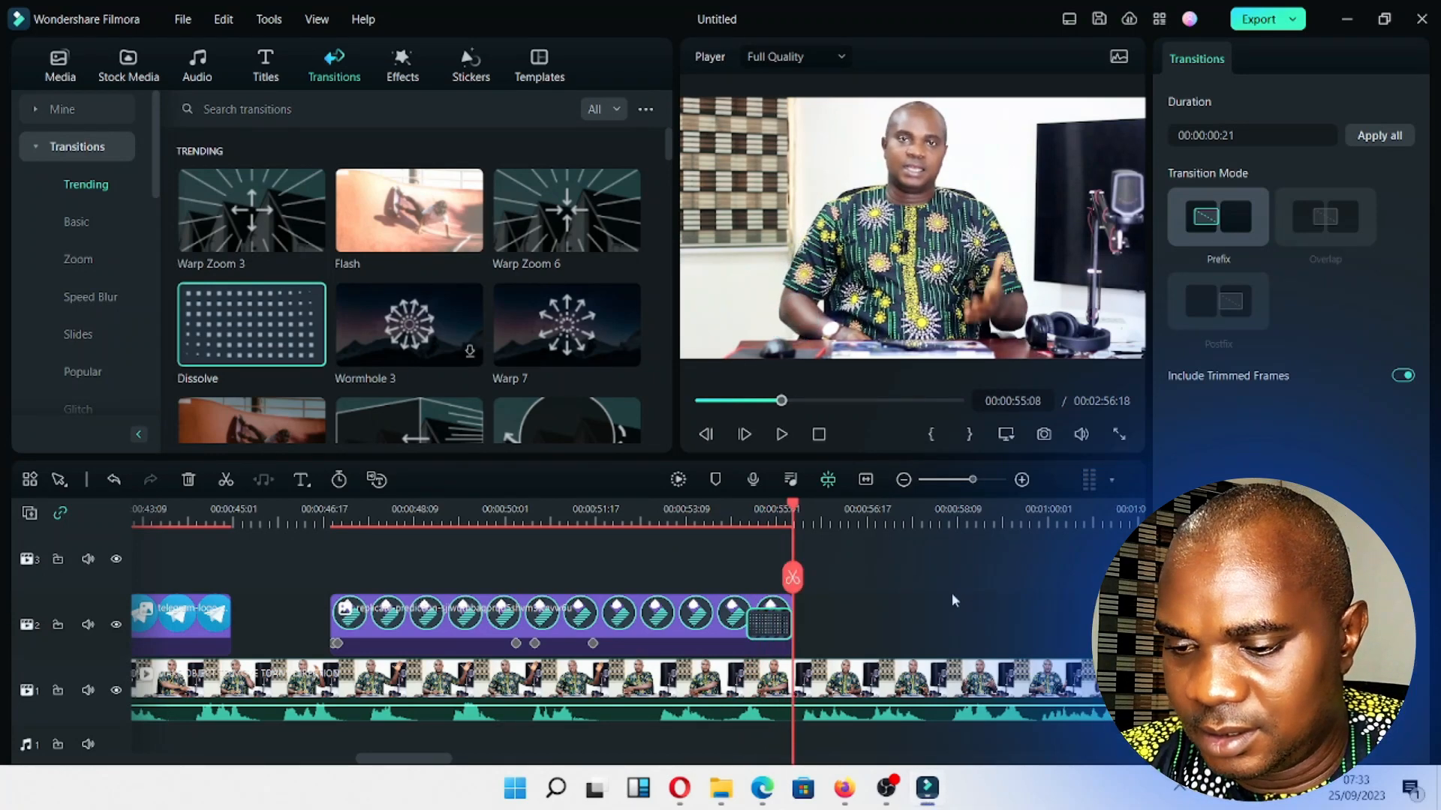
click(1280, 787)
click(1304, 788)
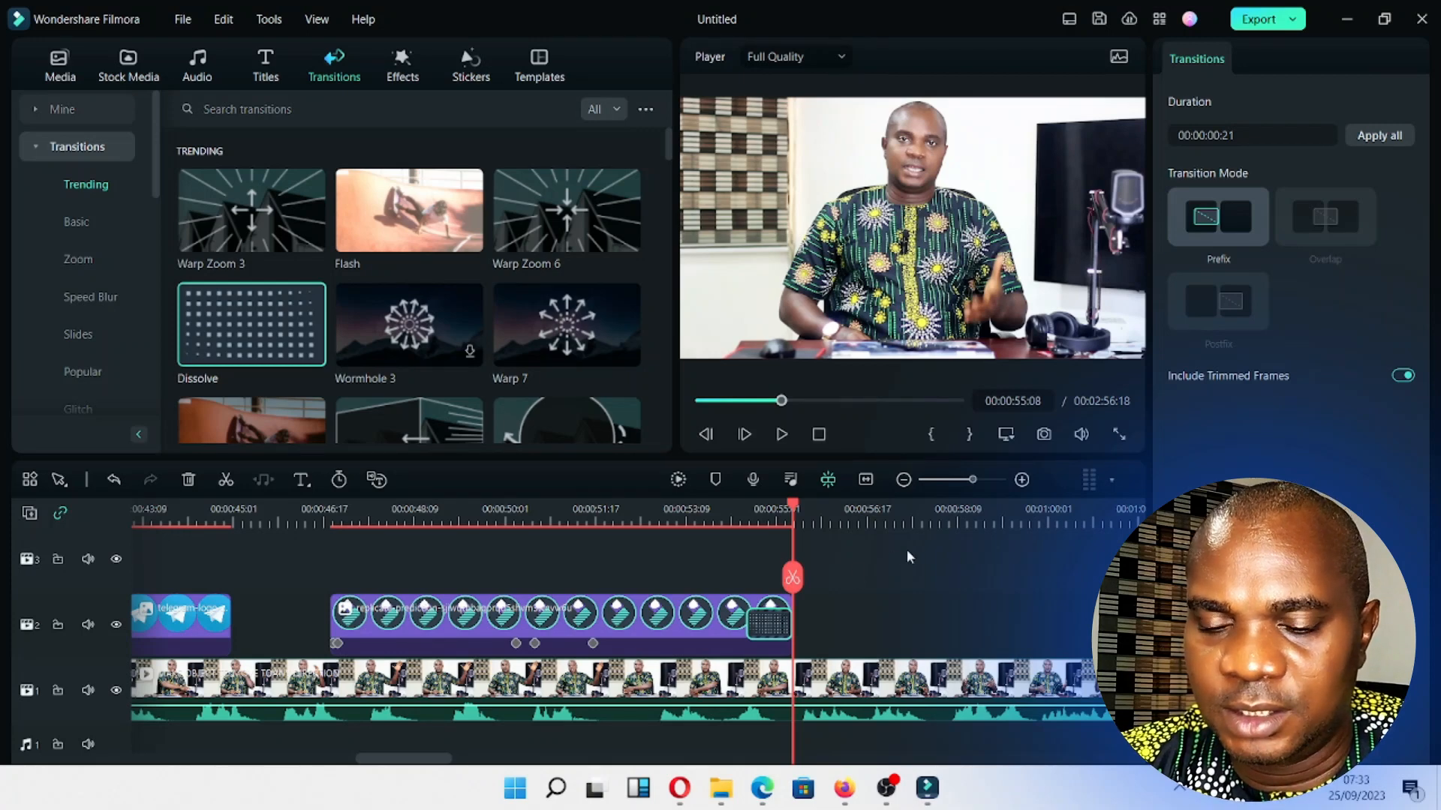
Go back to the start of the video and play back the first Filmora logo clip's movement twice.
drag(970, 481, 958, 484)
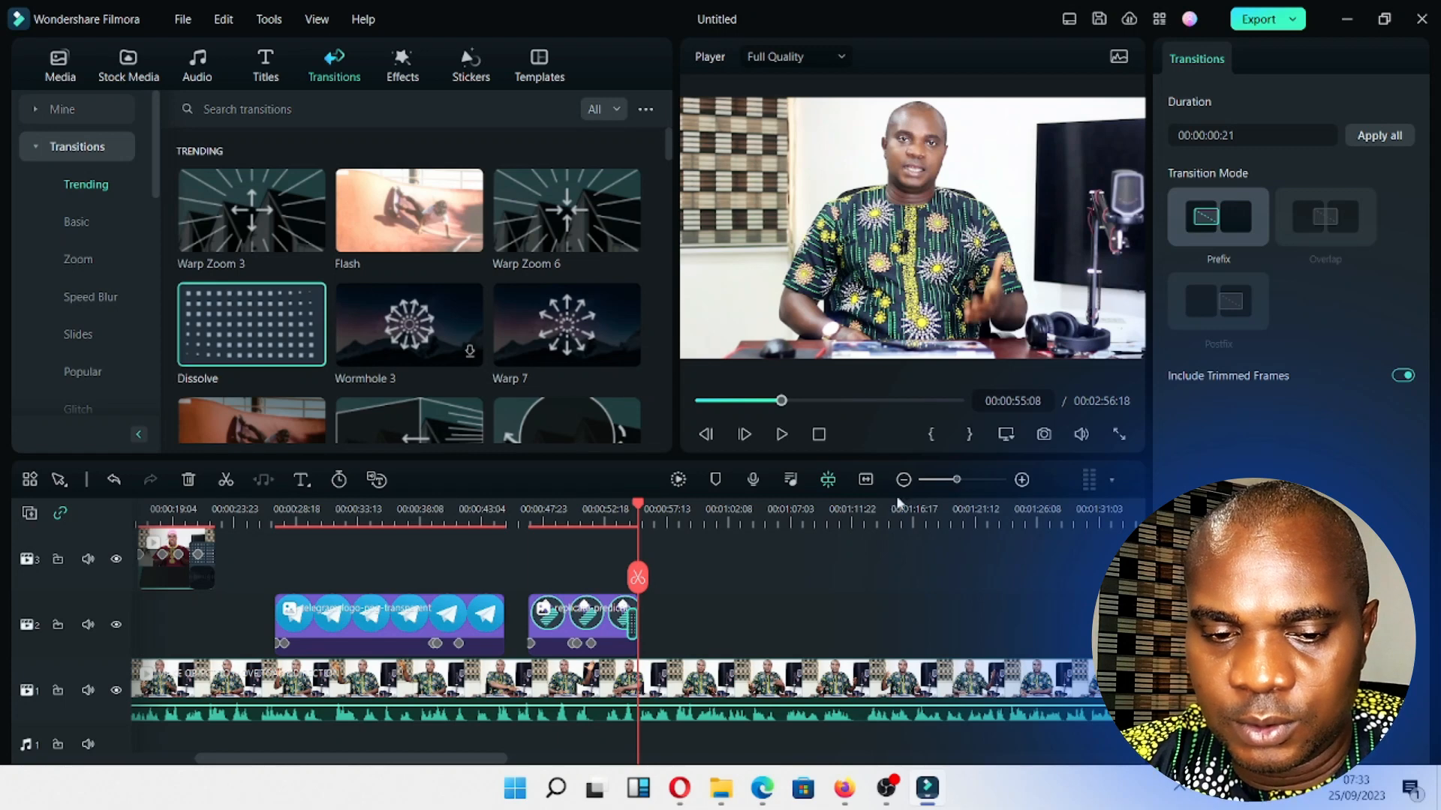
drag(740, 404, 686, 406)
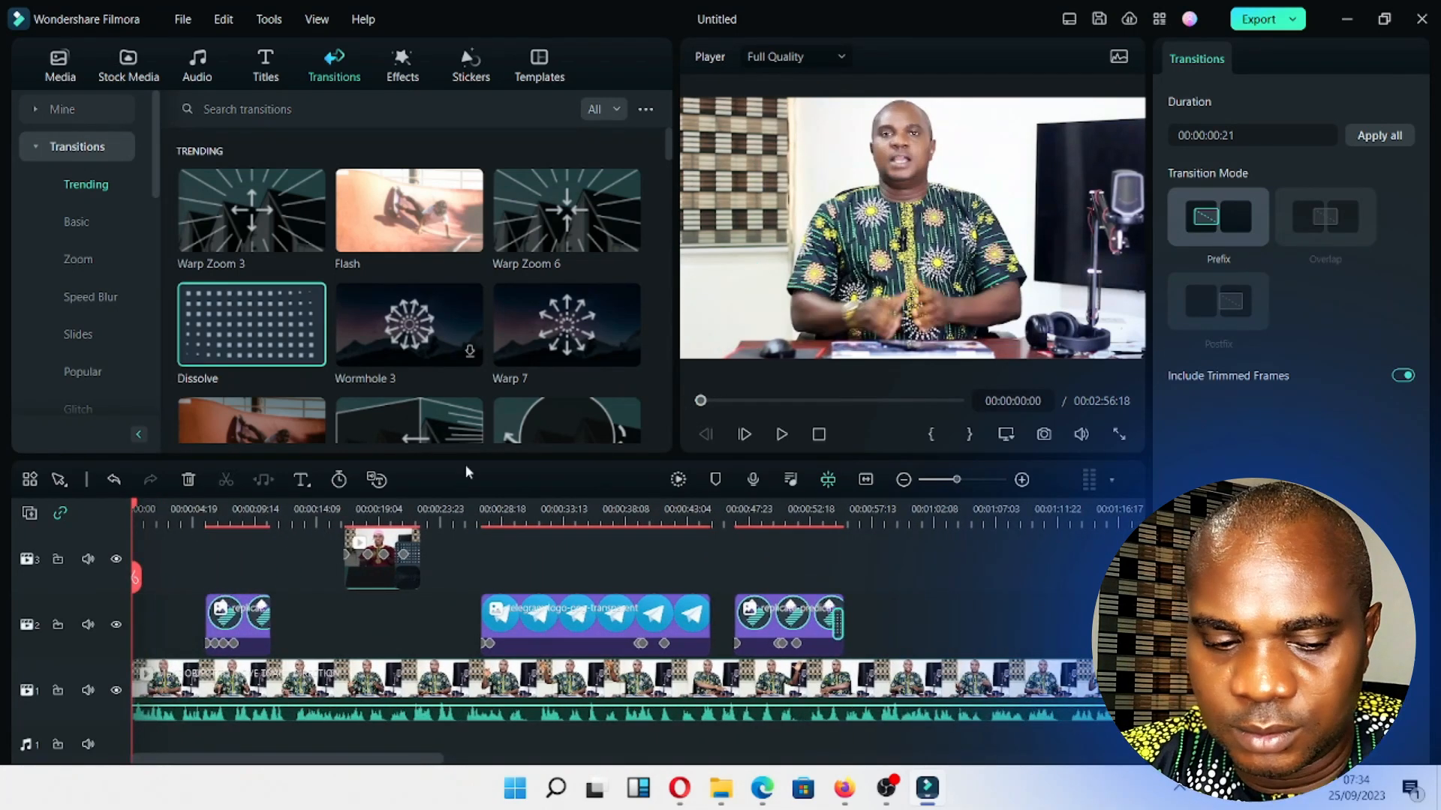
click(201, 512)
key(space)
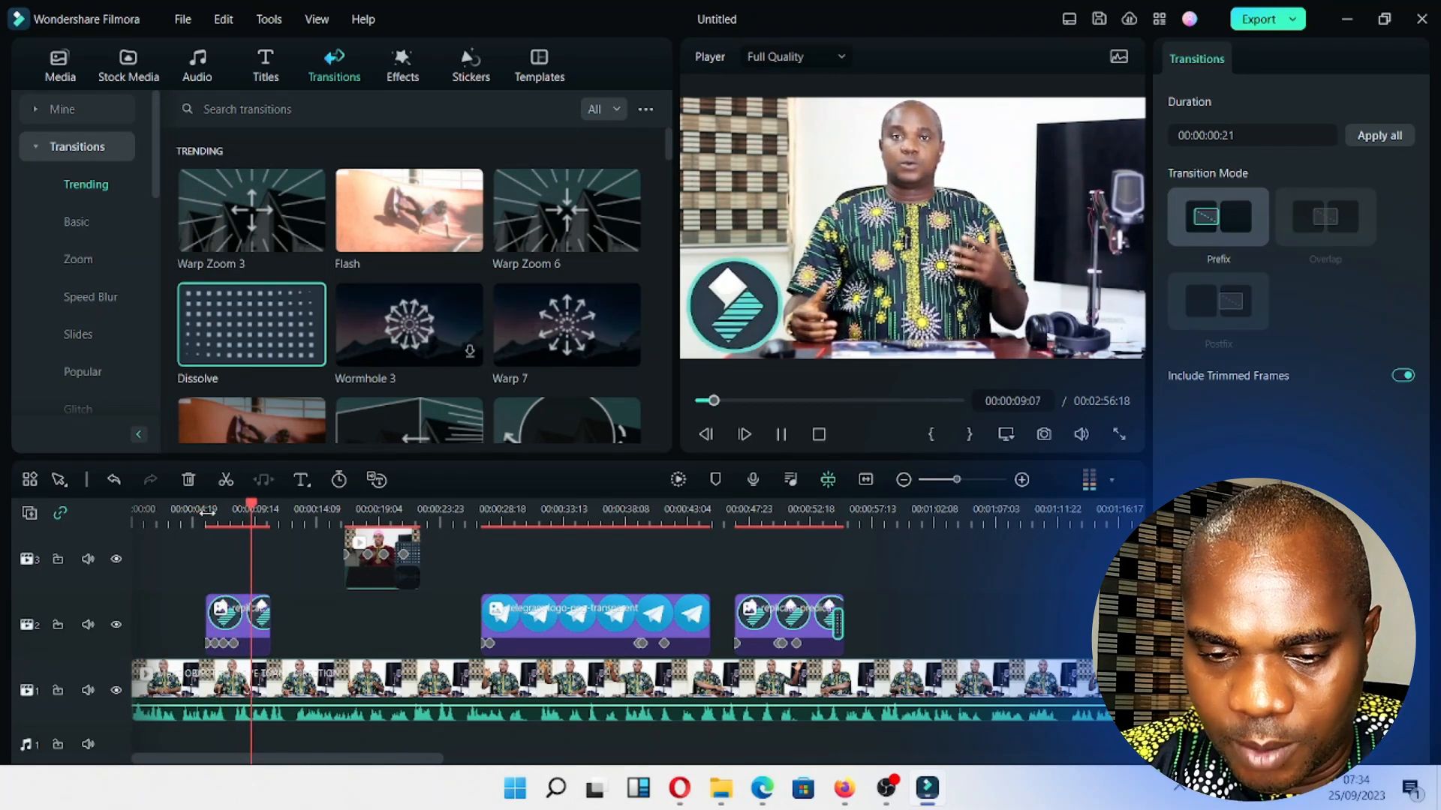
key(space)
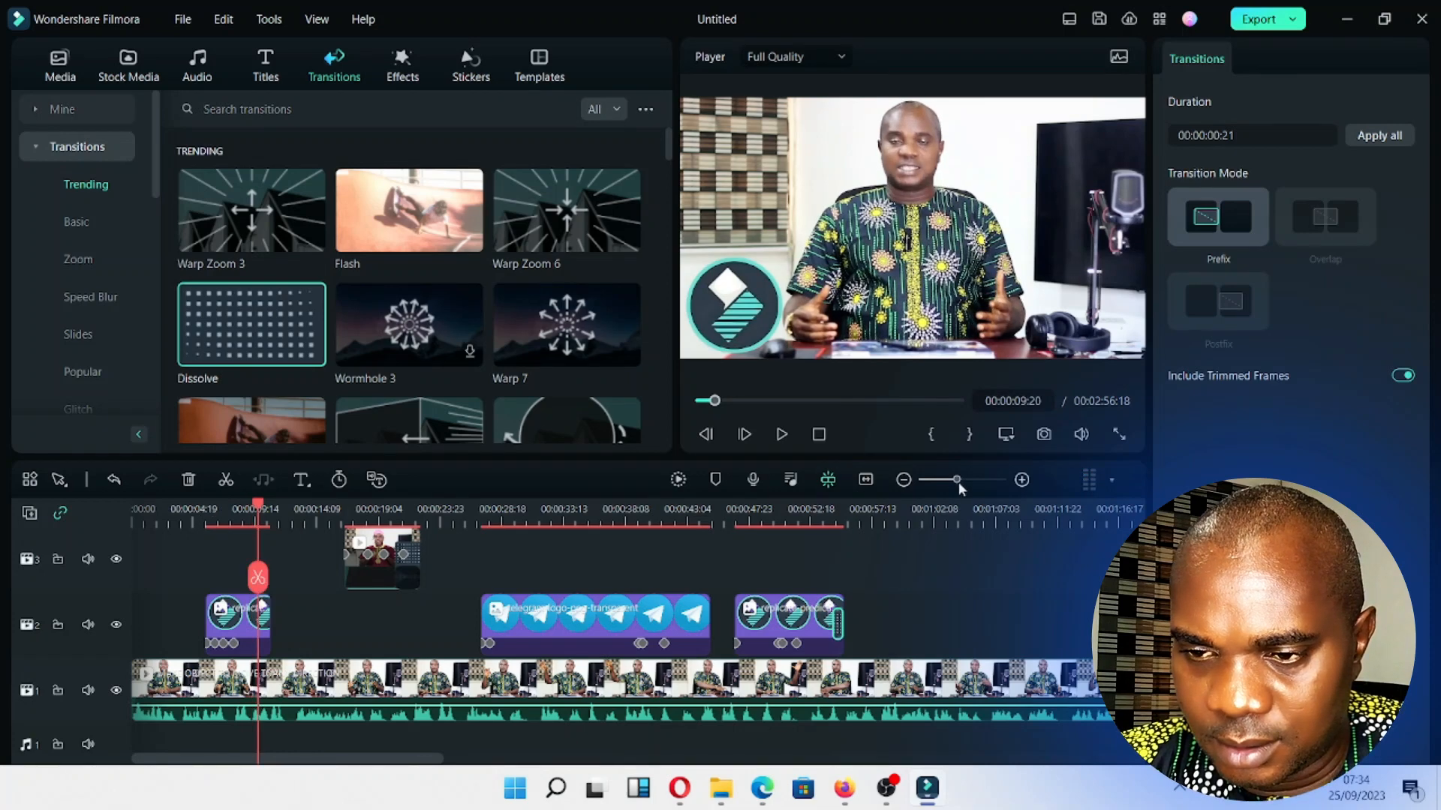
drag(956, 480, 973, 479)
click(422, 507)
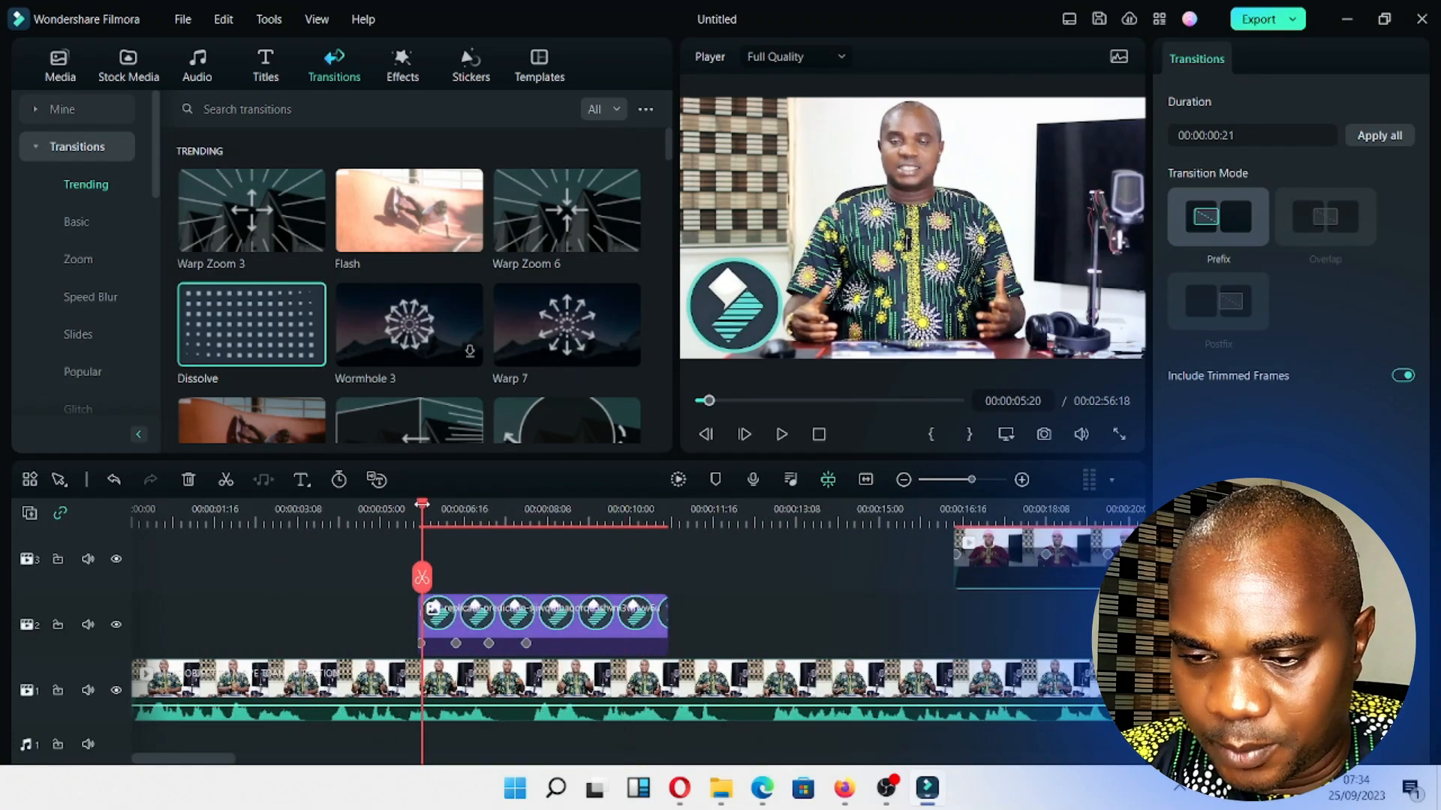
key(space)
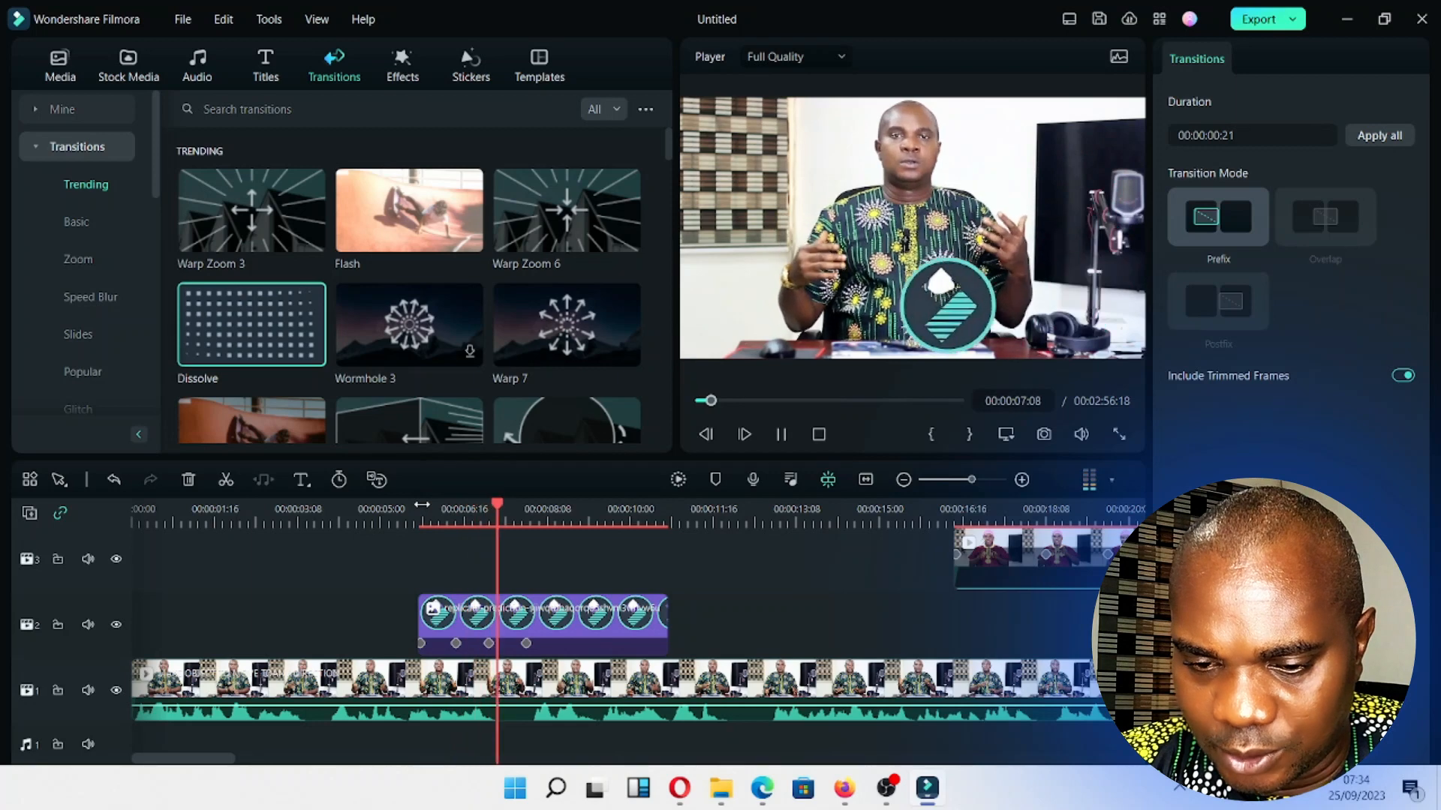
key(space)
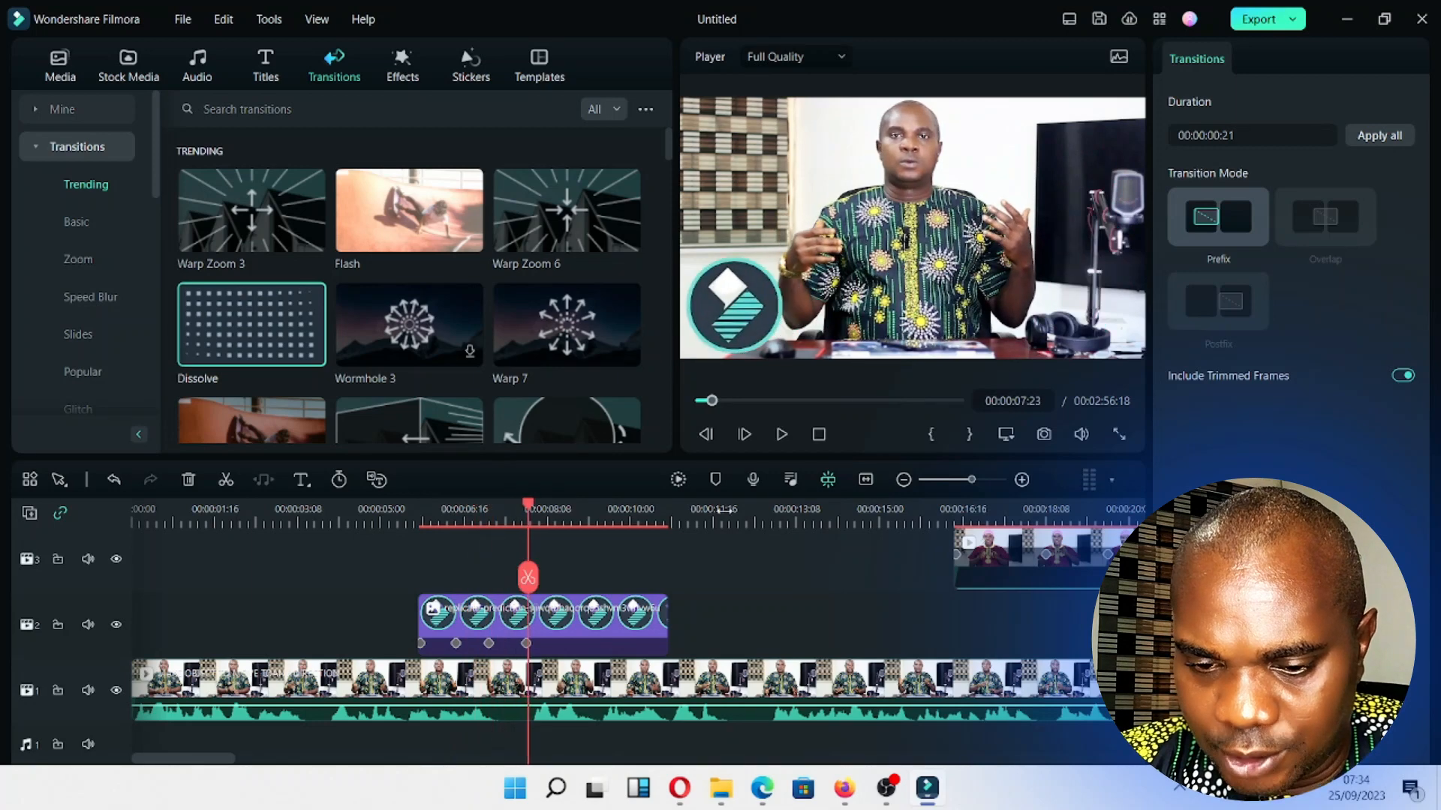
Select the first Filmora logo clip and play onward from its last keyframe at 00:00:07:22.
click(997, 479)
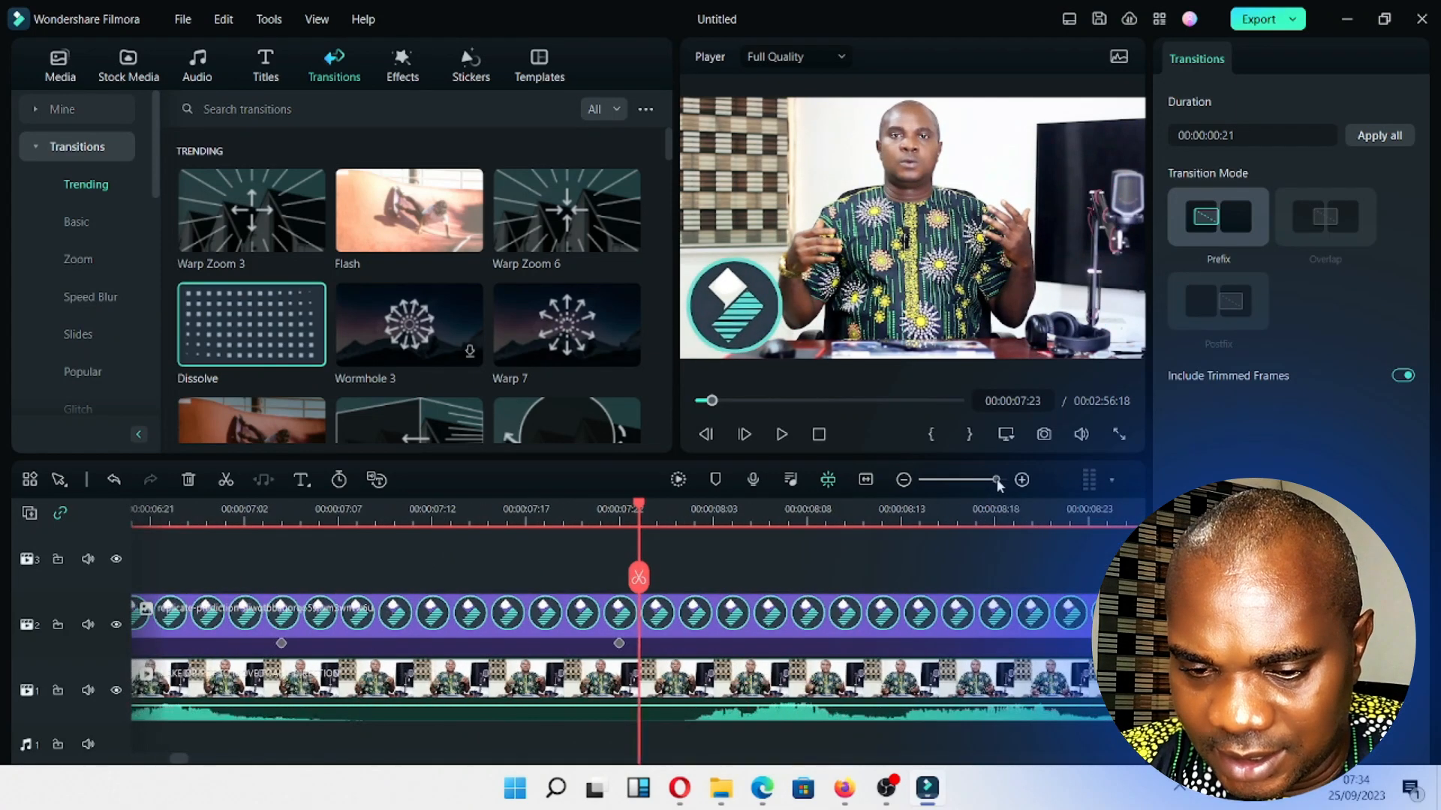
click(618, 523)
click(647, 628)
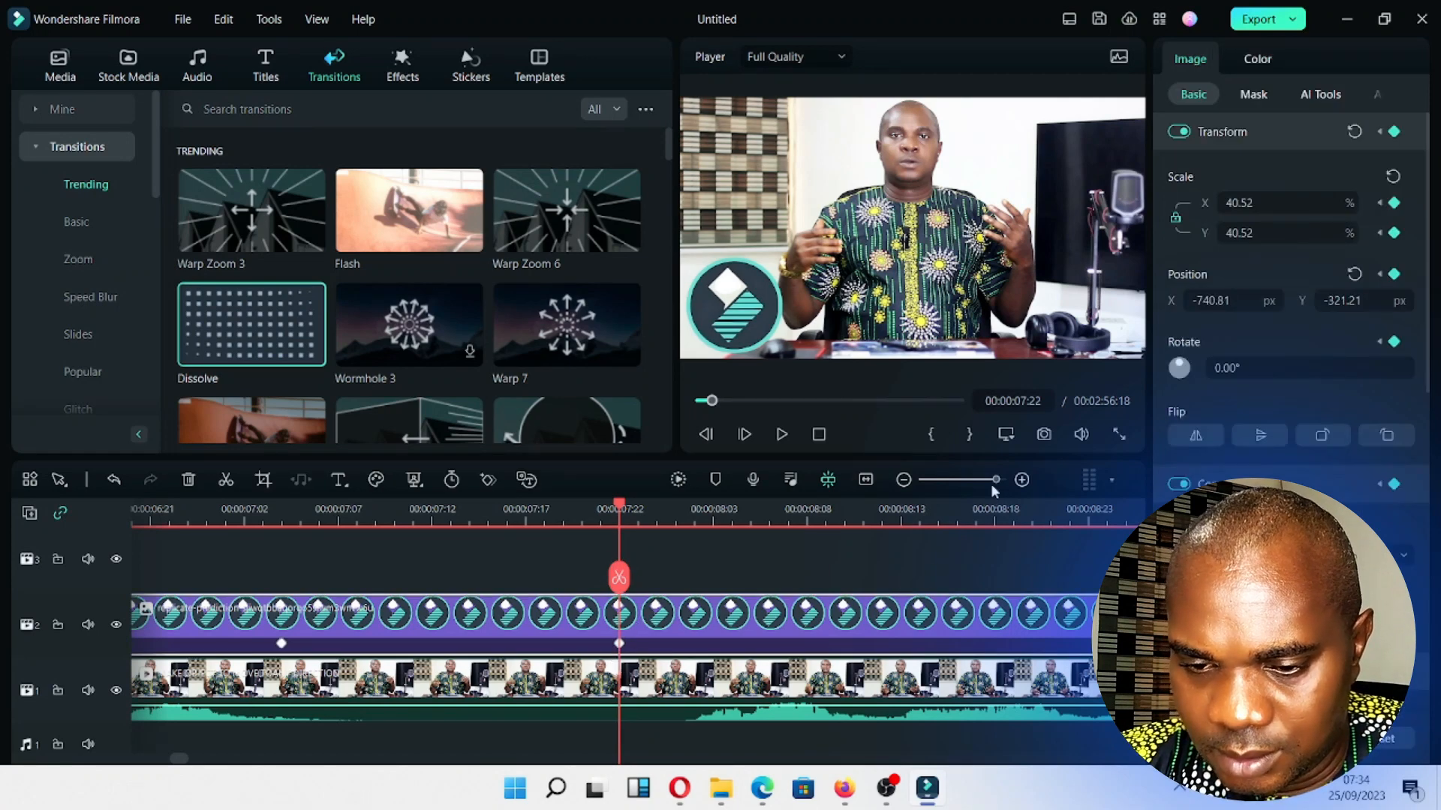
drag(996, 479, 979, 479)
key(space)
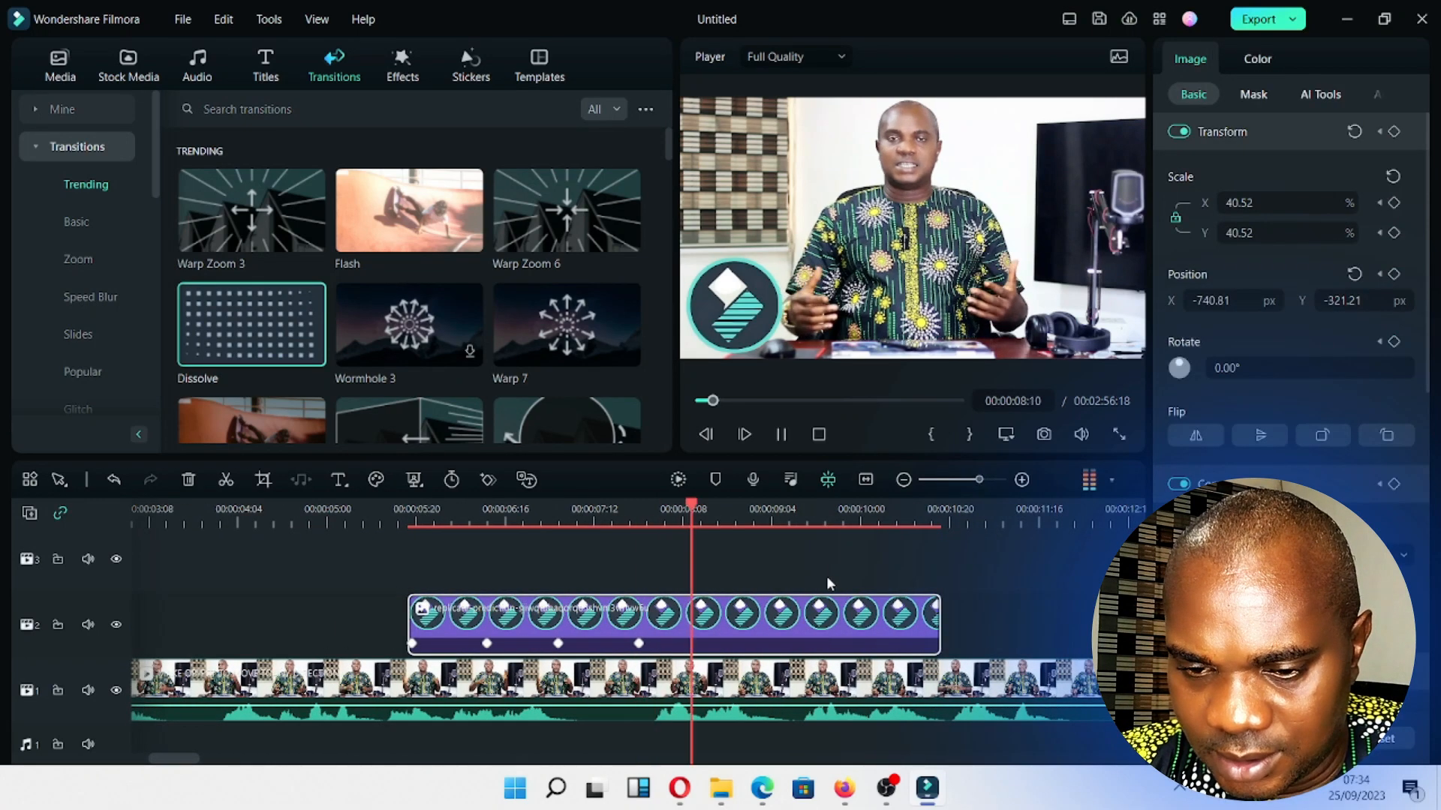
key(space)
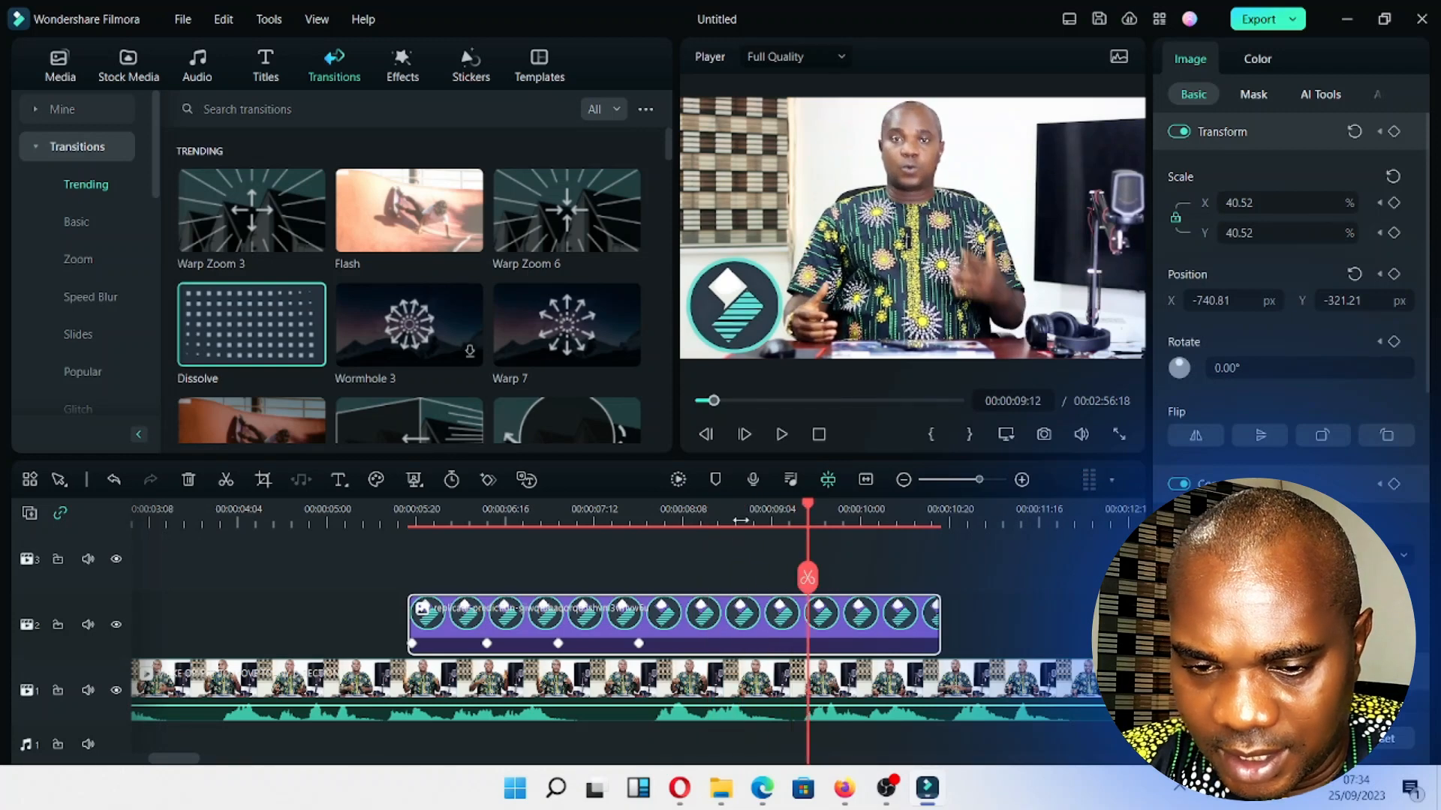
Add a keyframe to the first logo clip at 00:00:08:19 and move the logo straight up to X -740.81, Y 321.21.
click(741, 520)
drag(740, 508, 733, 509)
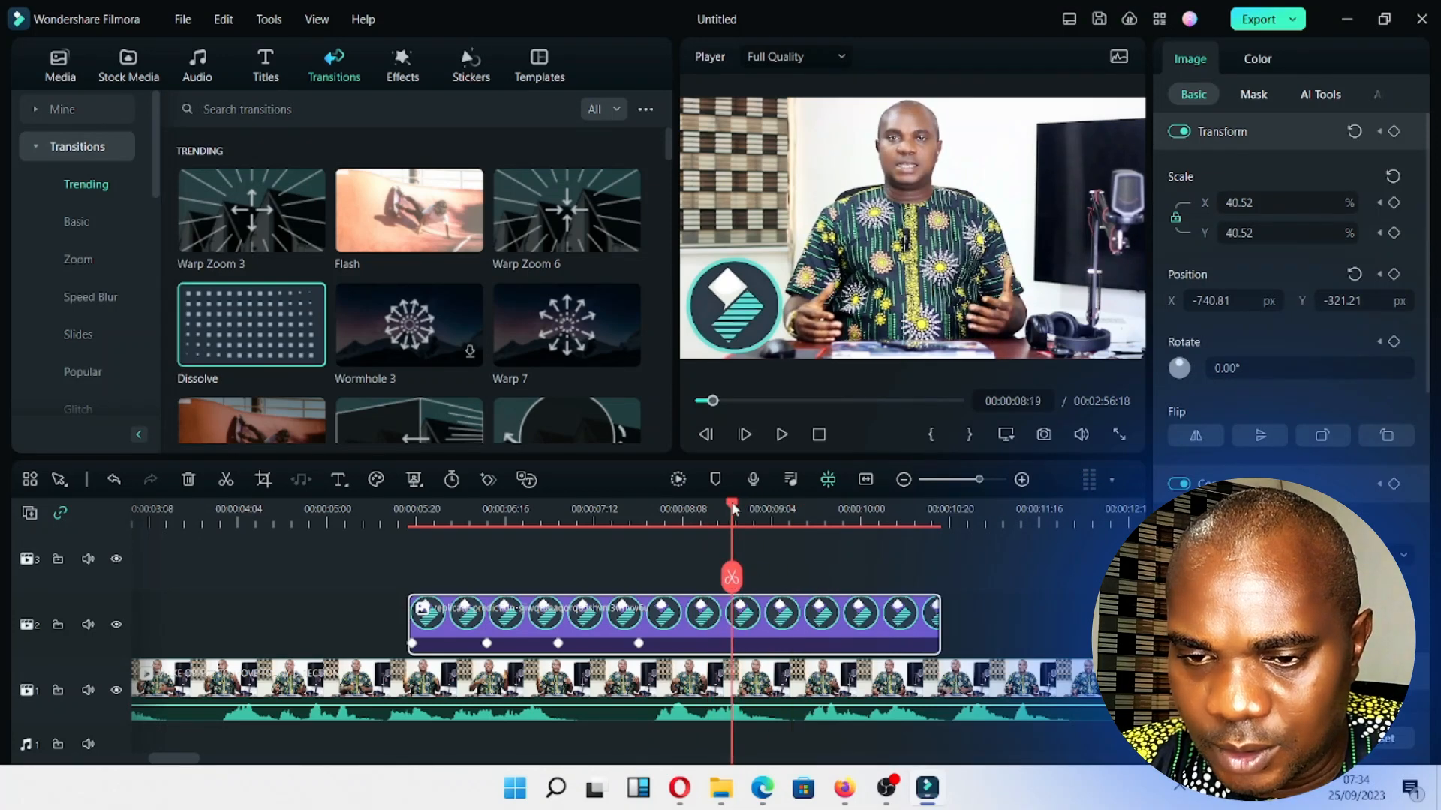
click(488, 482)
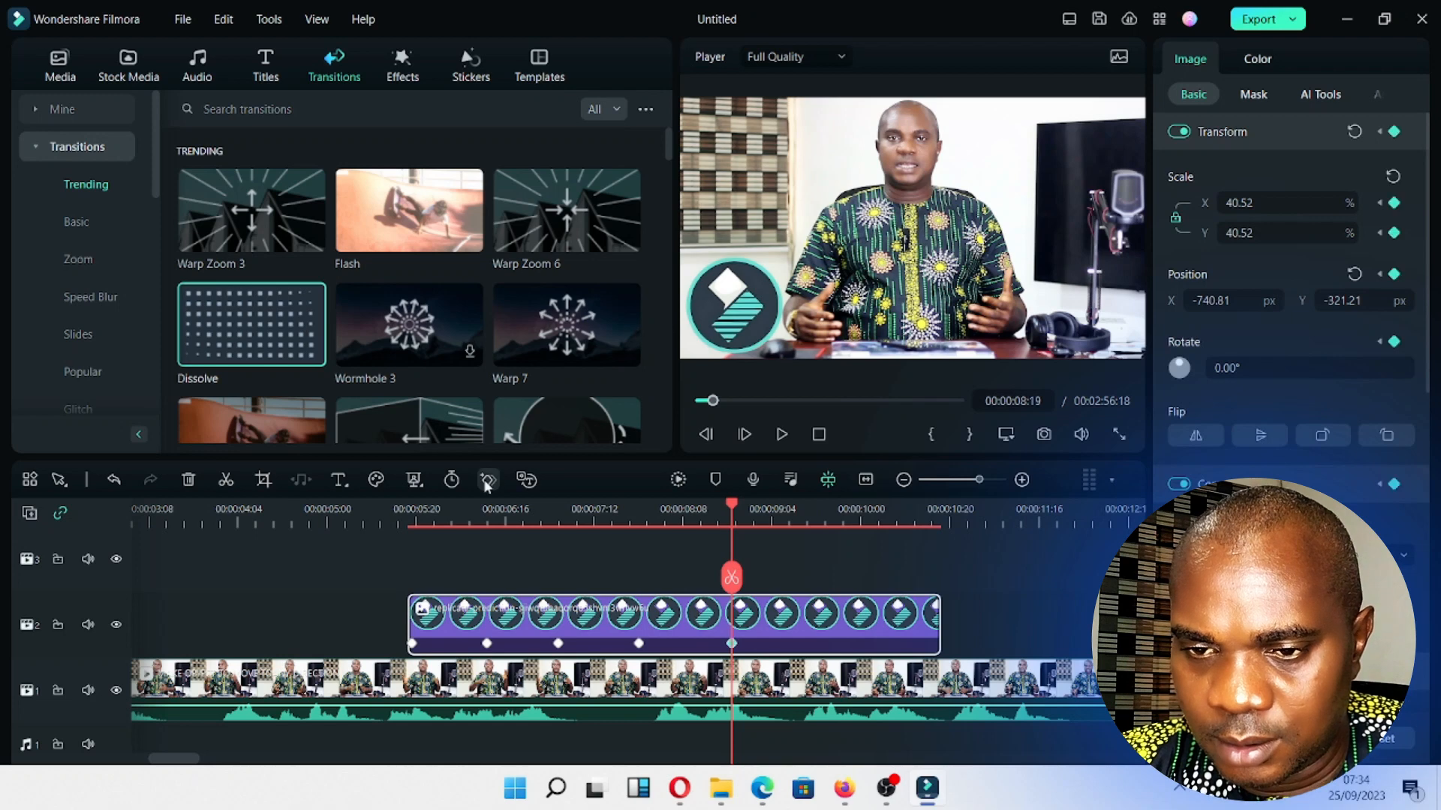
click(732, 315)
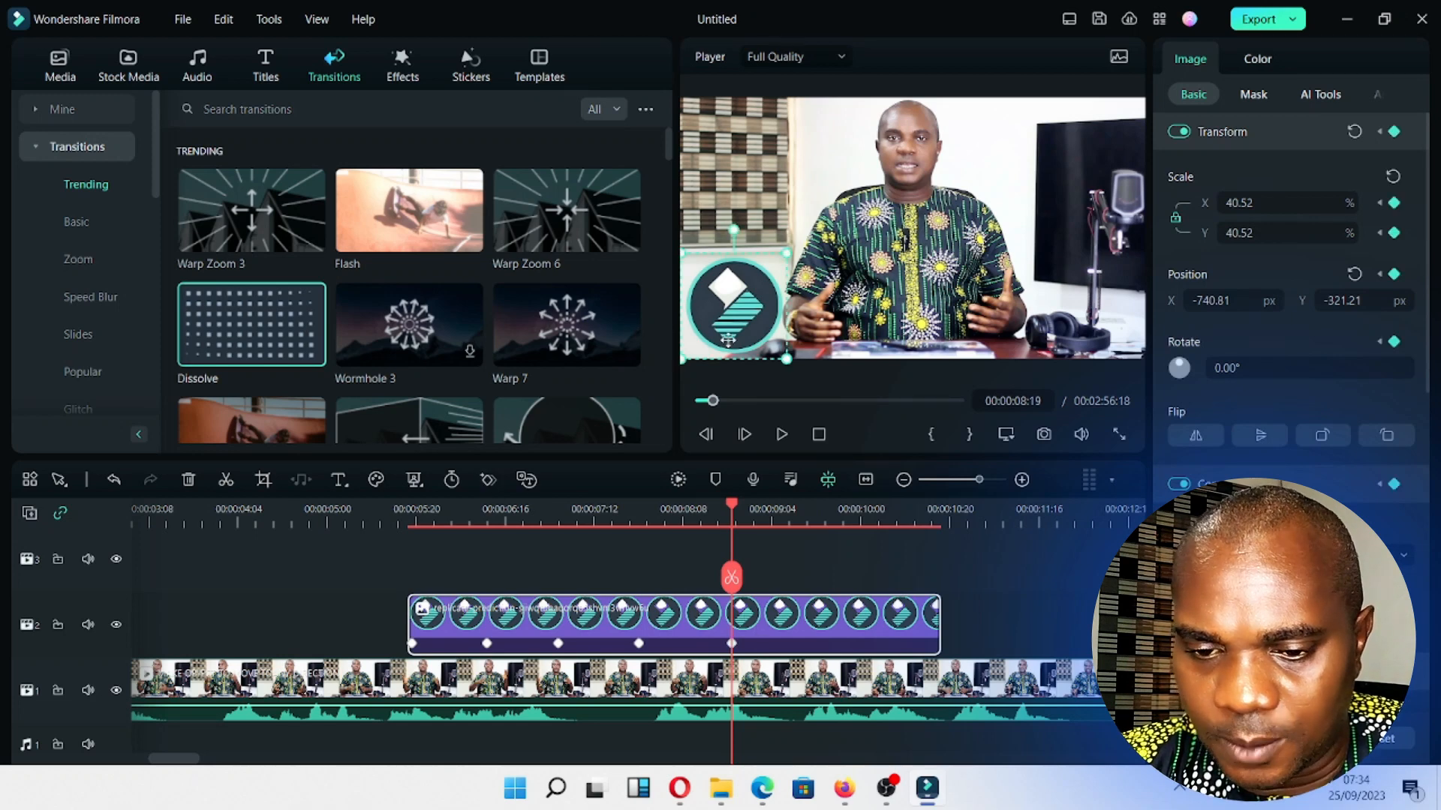
drag(734, 298, 741, 189)
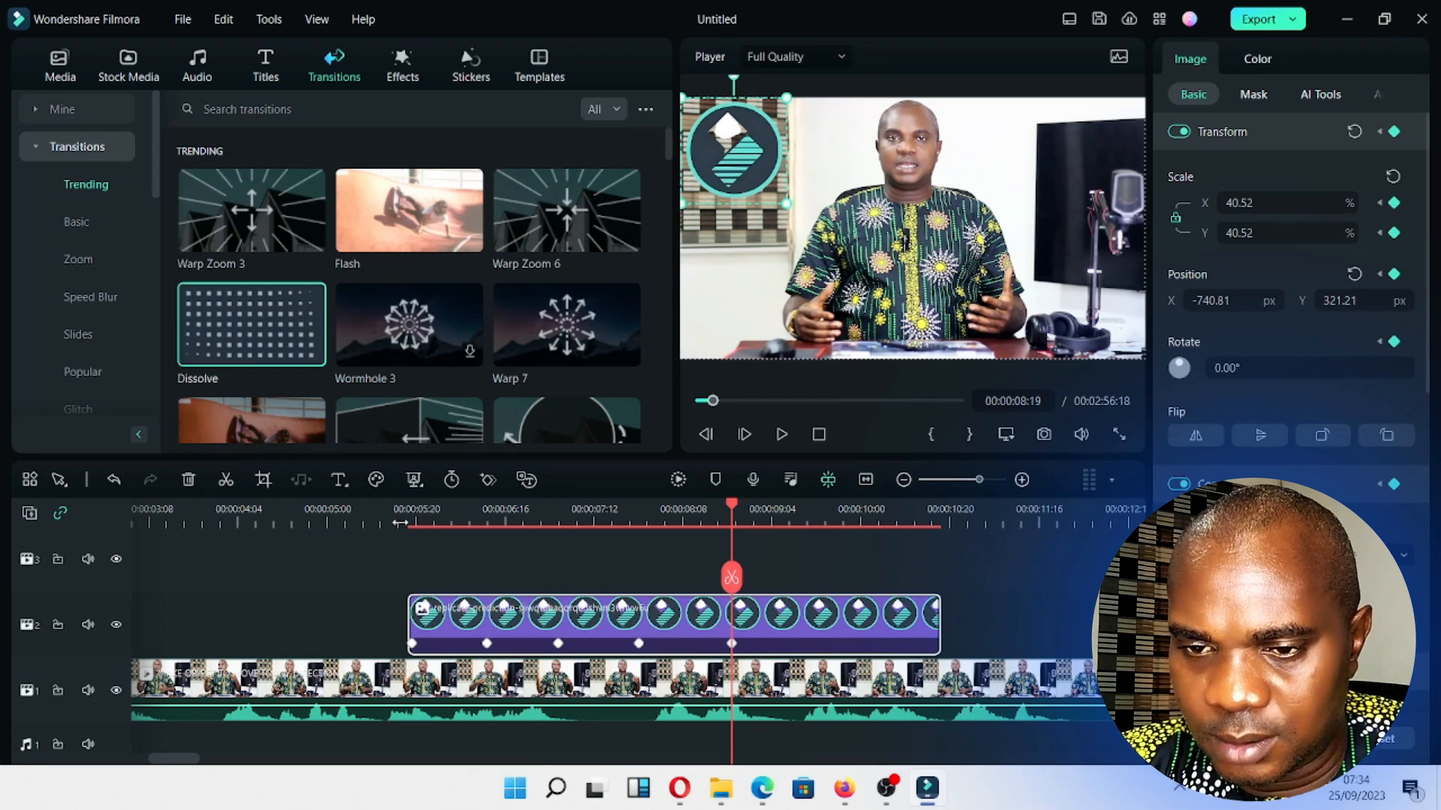
Play back the first logo clip from just before its start through the new upward move.
click(399, 523)
key(space)
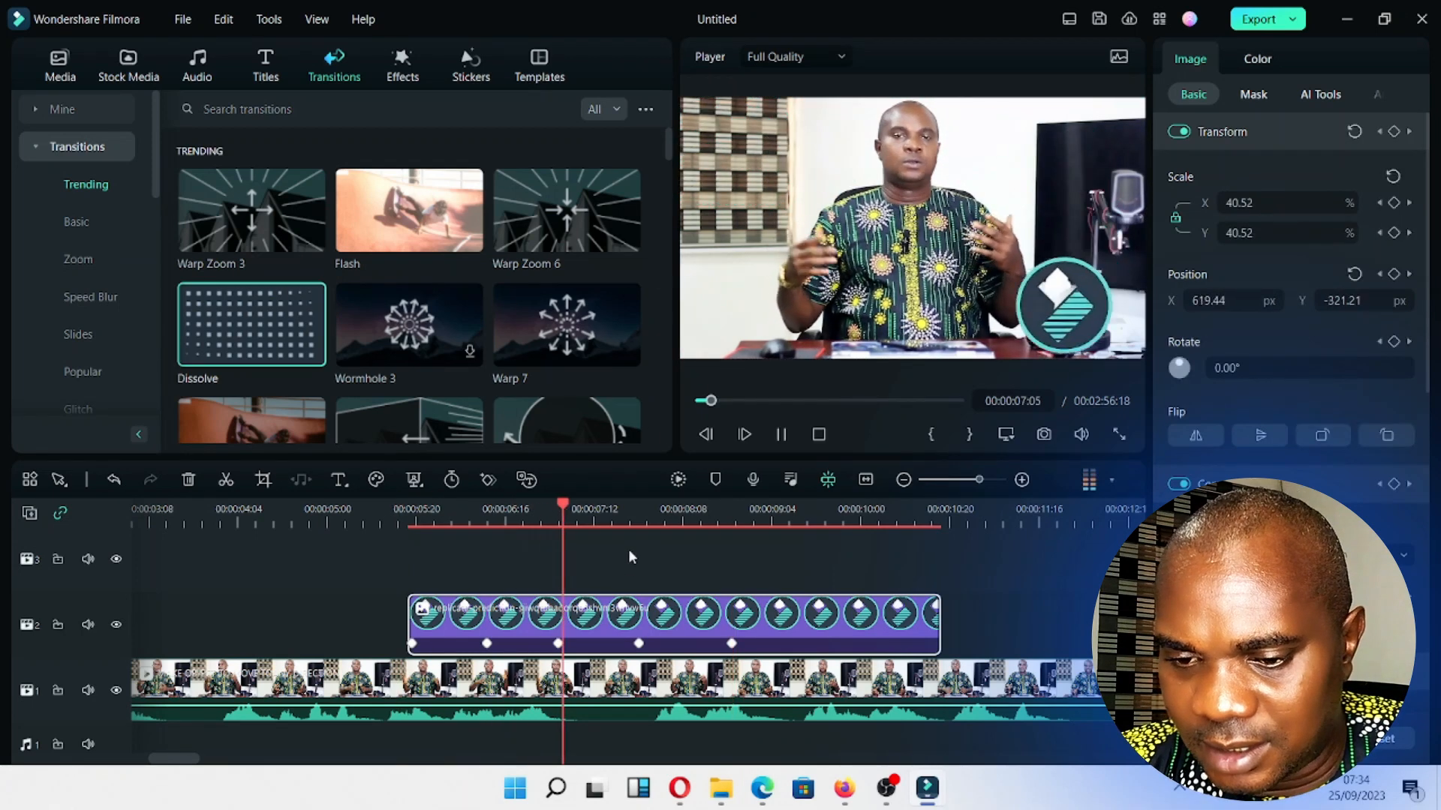
key(space)
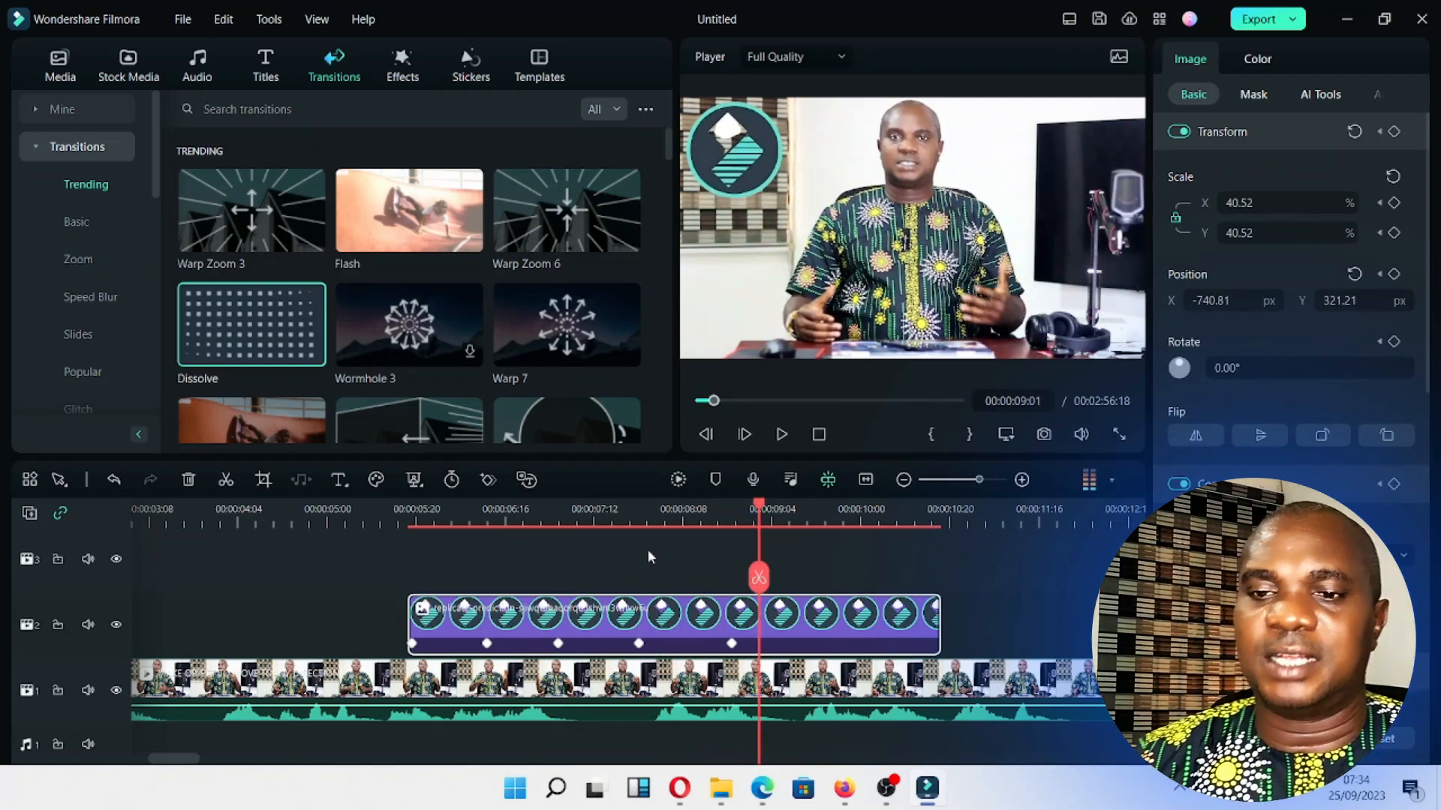